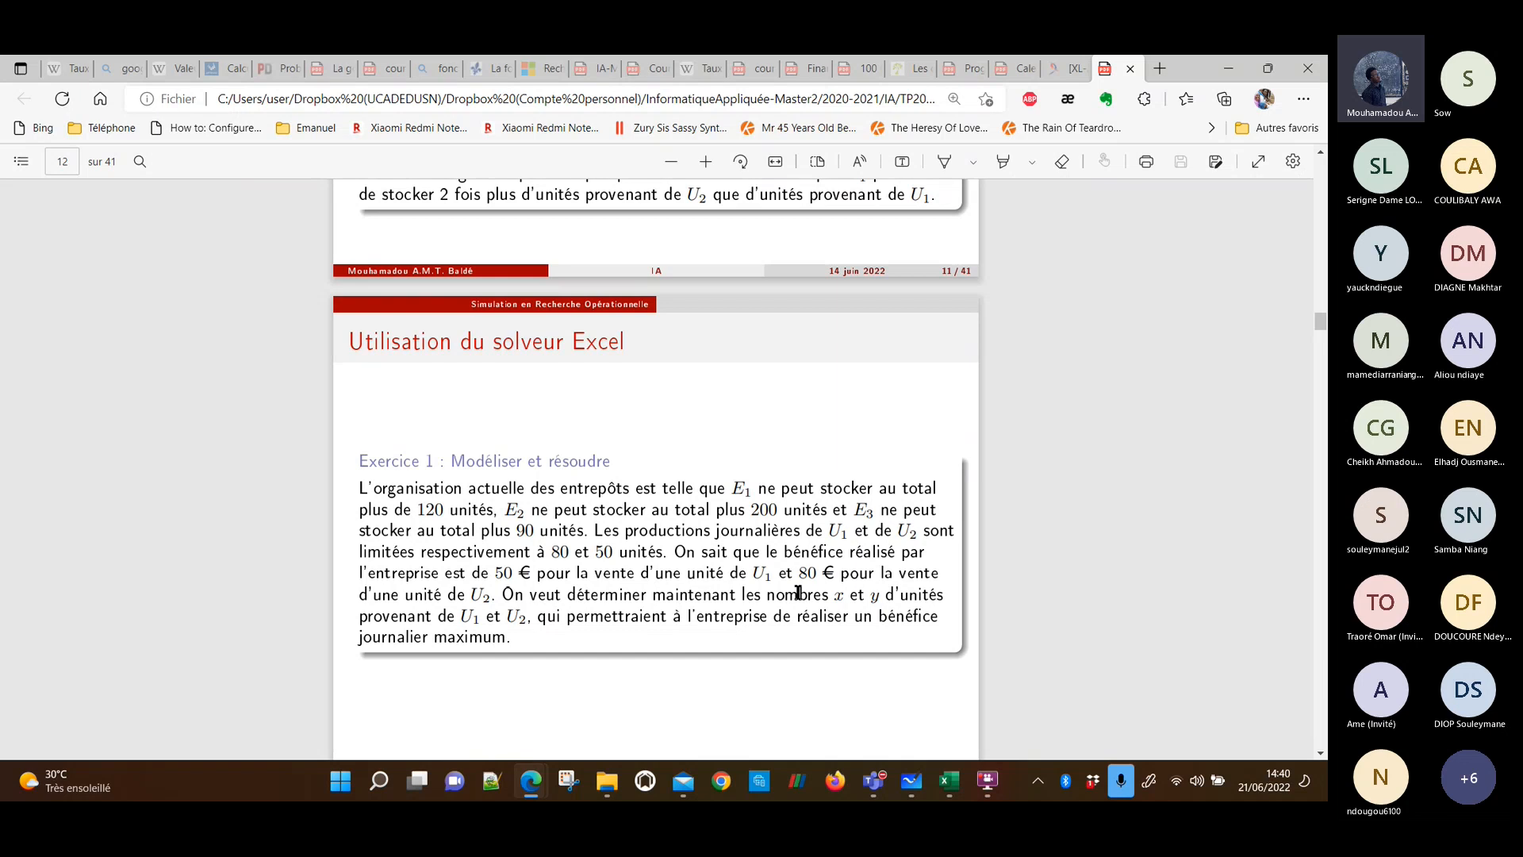
Examine Exercise 1's statement in the PDF and its variables, objective function, constraints and linear program in Microsoft Whiteboard.
{"action": "key", "text": "alt+Tab"}
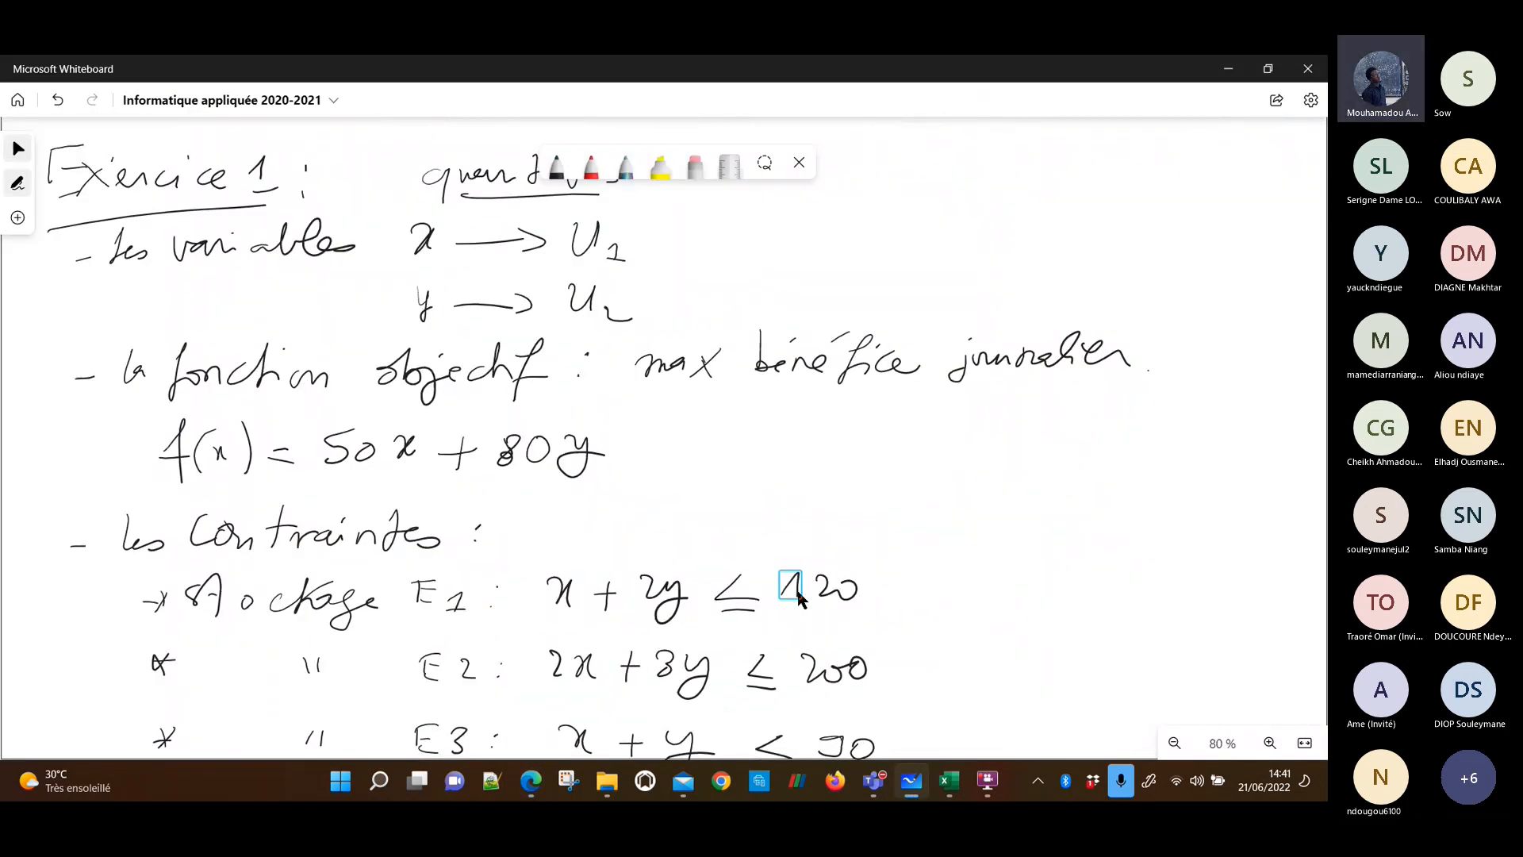
{"action": "scroll", "coordinate": [798, 599], "scroll_direction": "up", "scroll_amount": 2}
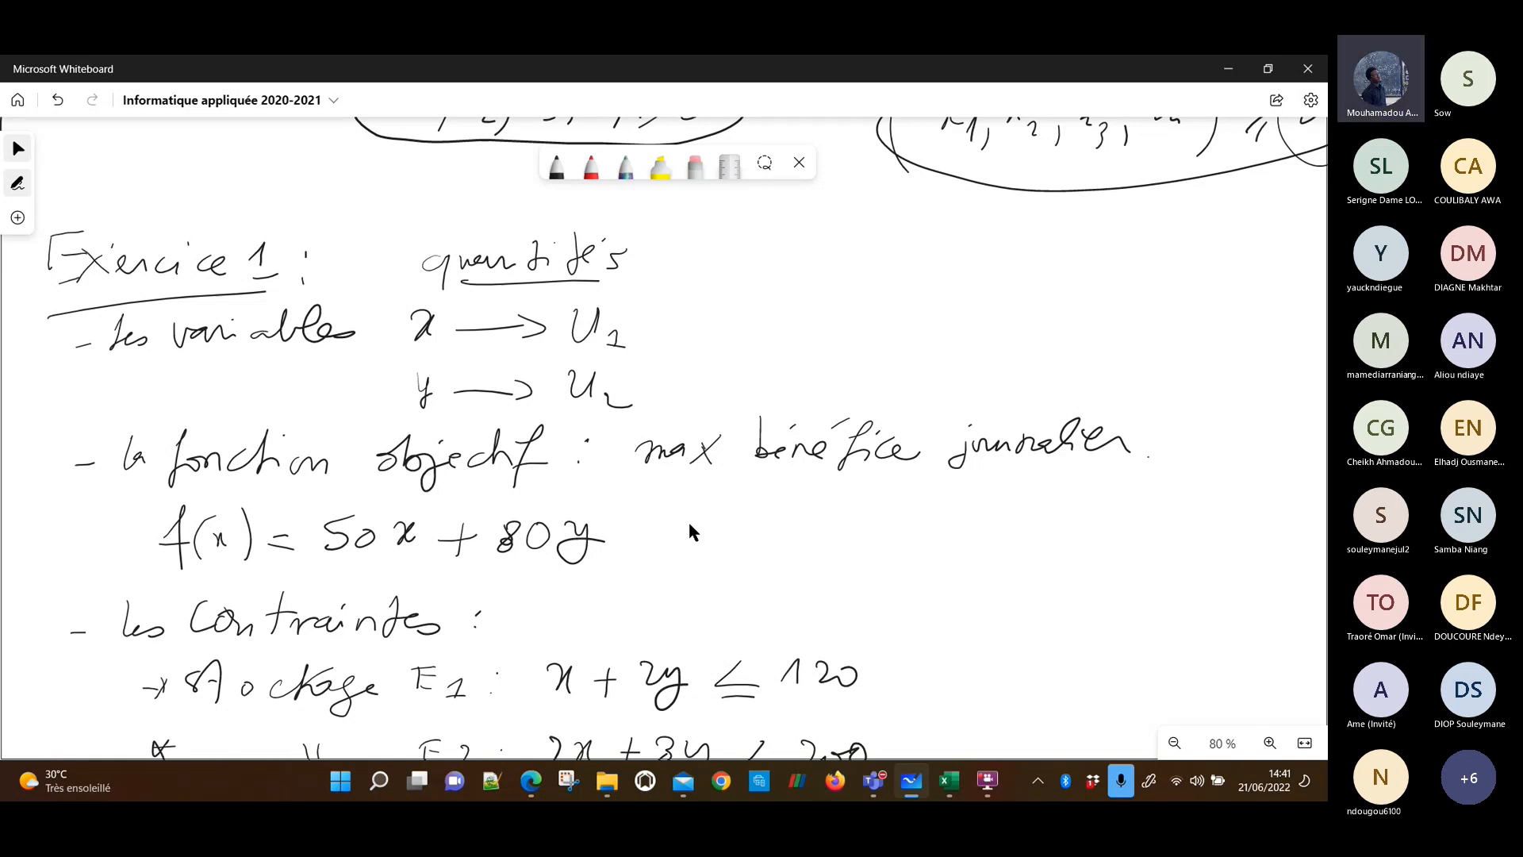
{"action": "scroll", "coordinate": [688, 521], "scroll_direction": "down", "scroll_amount": 2}
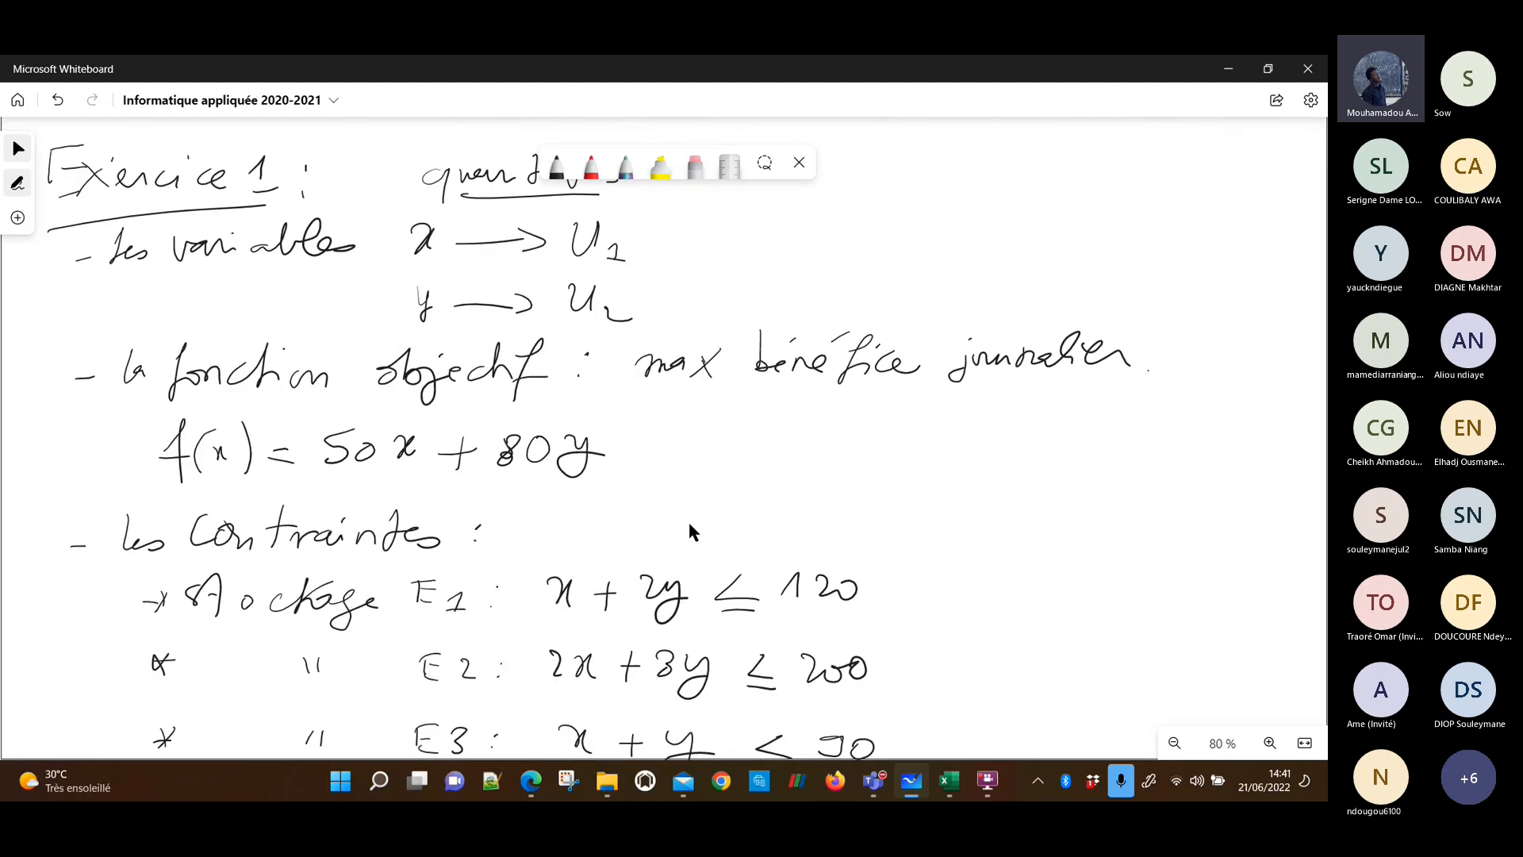
{"action": "scroll", "coordinate": [694, 531], "scroll_direction": "down", "scroll_amount": 1}
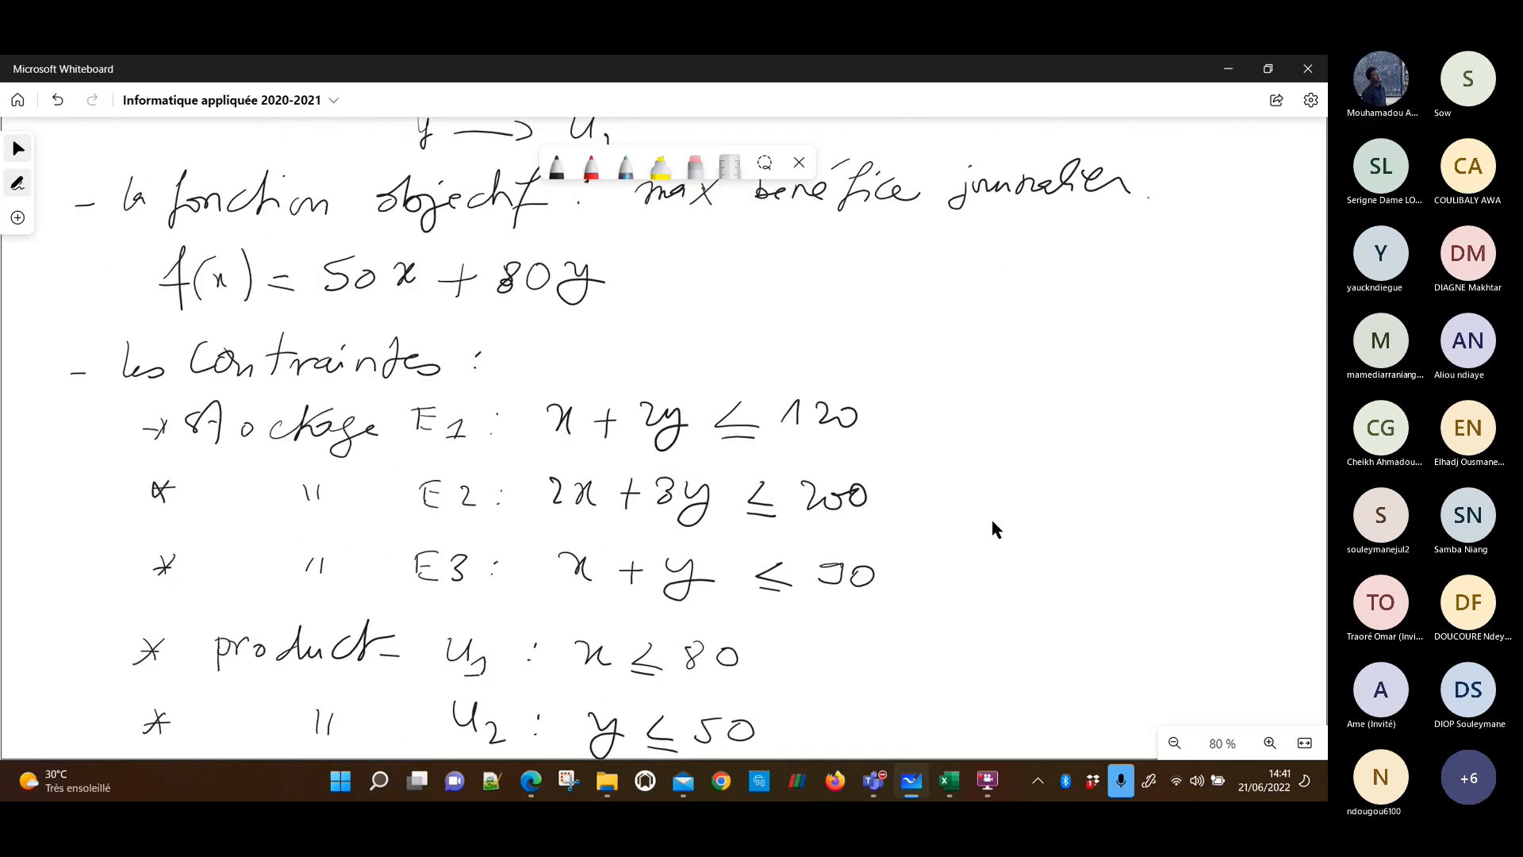
{"action": "scroll", "coordinate": [992, 528], "scroll_direction": "down", "scroll_amount": 1}
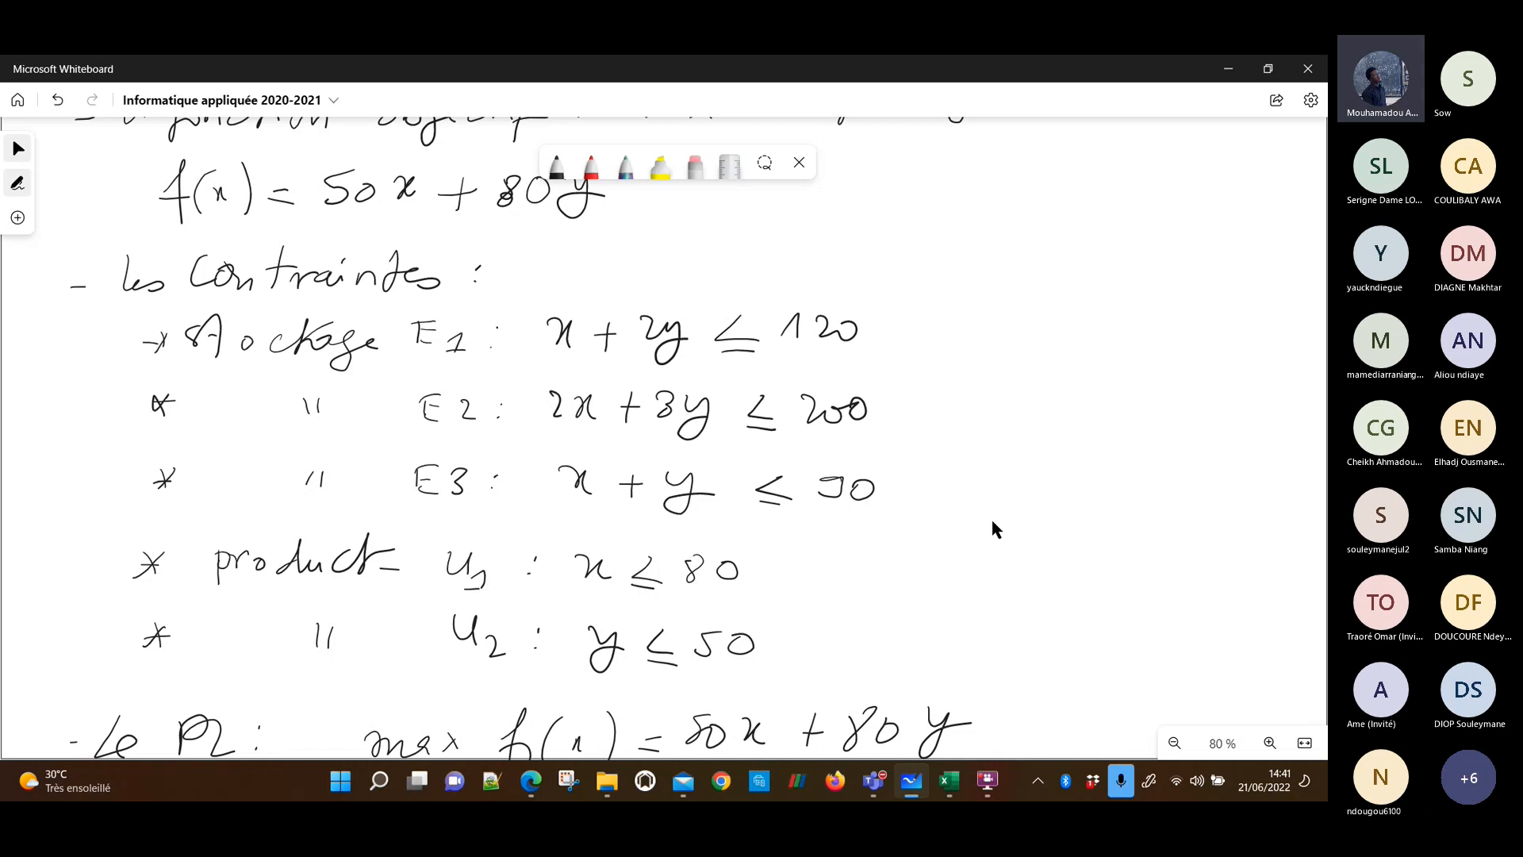
{"action": "key", "text": "alt+Tab"}
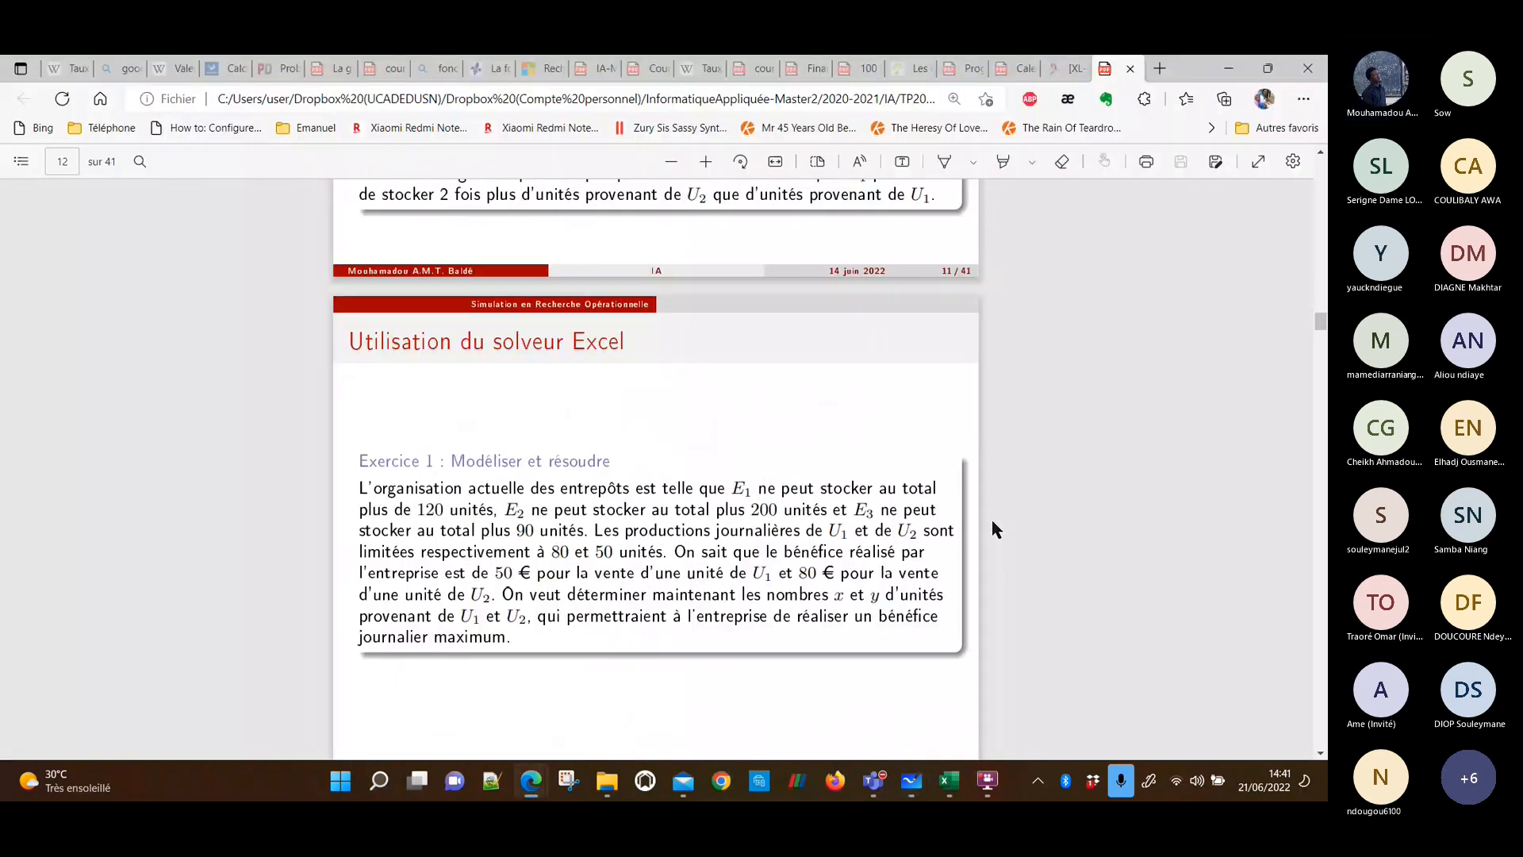
{"action": "scroll", "coordinate": [993, 525], "scroll_direction": "up", "scroll_amount": 3}
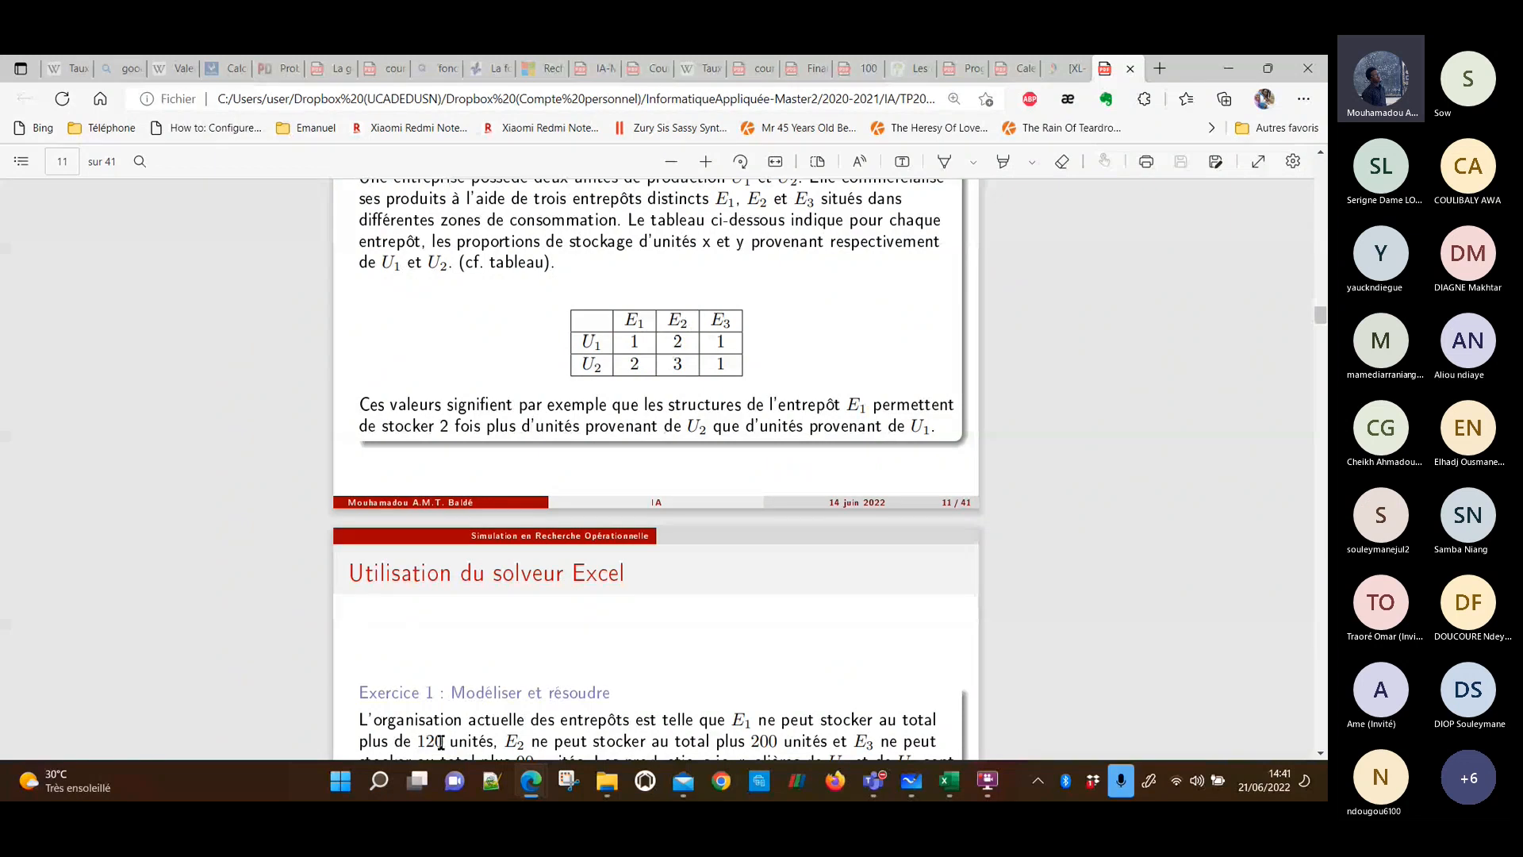
{"action": "key", "text": "alt+Tab"}
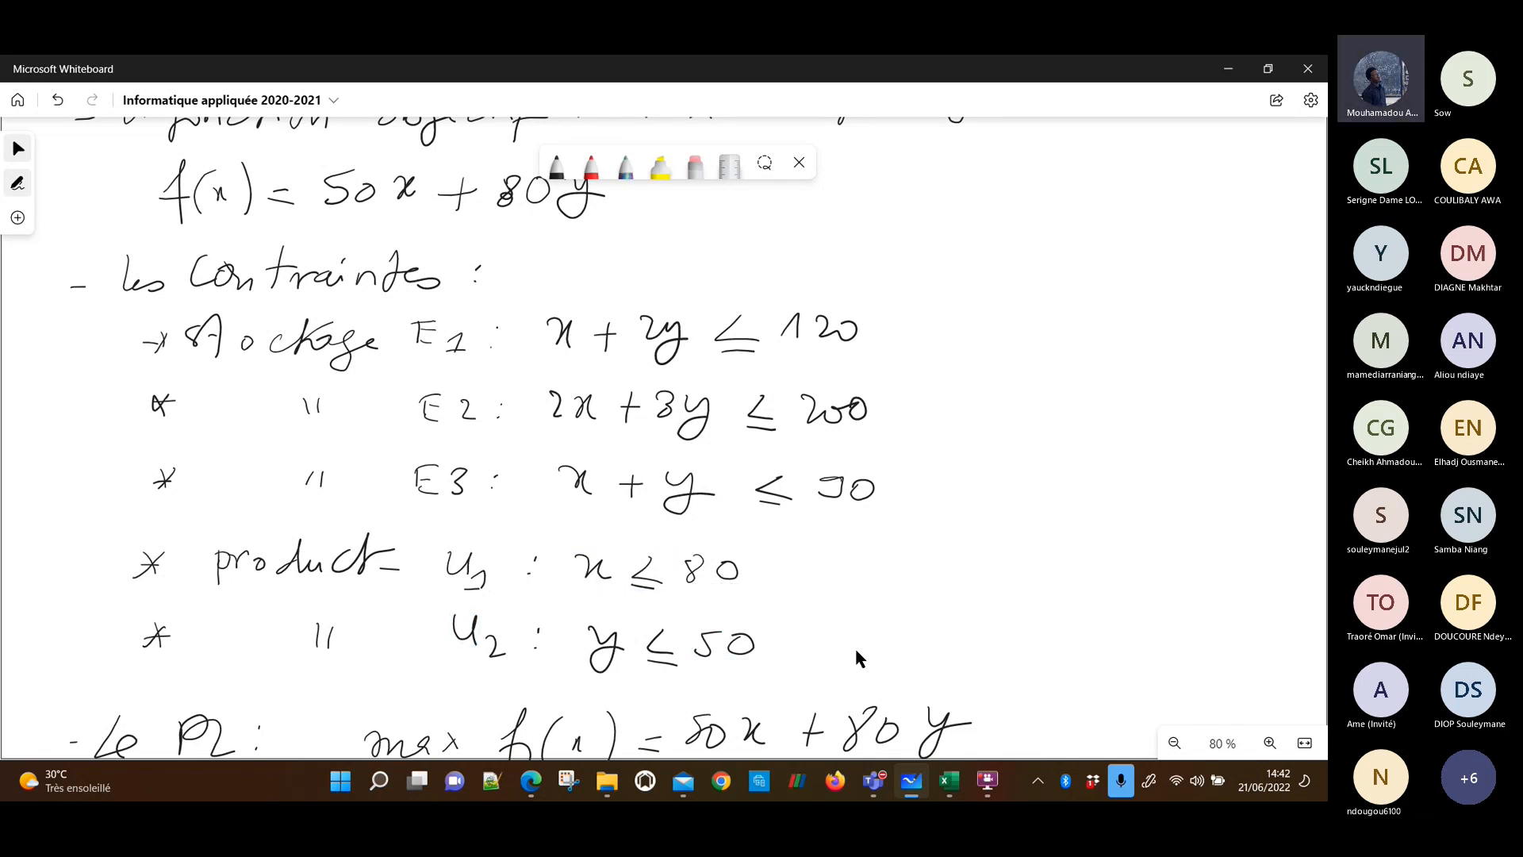
{"action": "scroll", "coordinate": [855, 646], "scroll_direction": "down", "scroll_amount": 1}
{"action": "scroll", "coordinate": [854, 646], "scroll_direction": "down", "scroll_amount": 5}
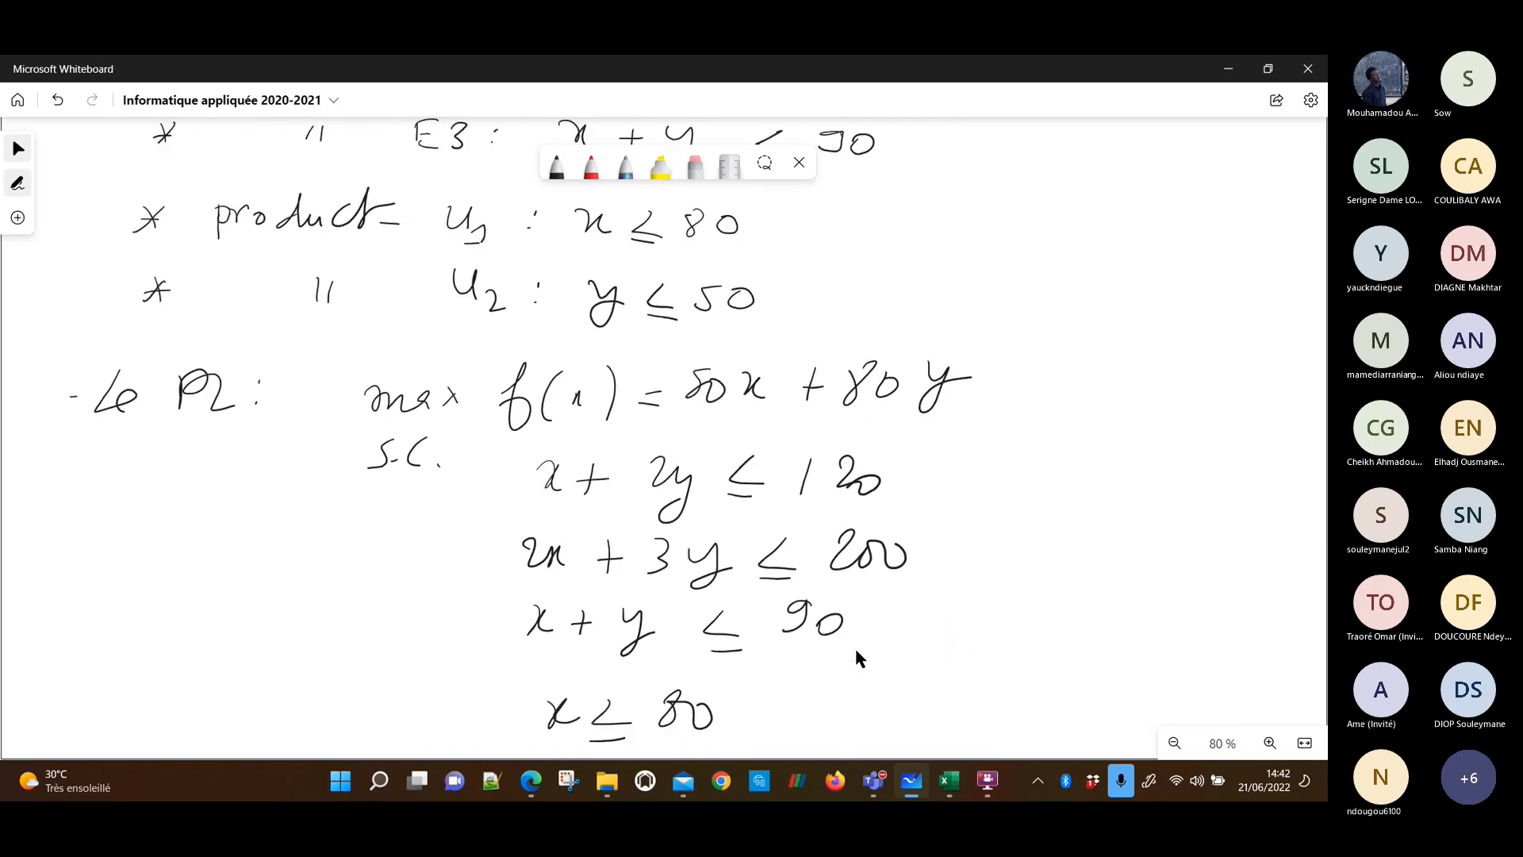
{"action": "scroll", "coordinate": [855, 646], "scroll_direction": "down", "scroll_amount": 1}
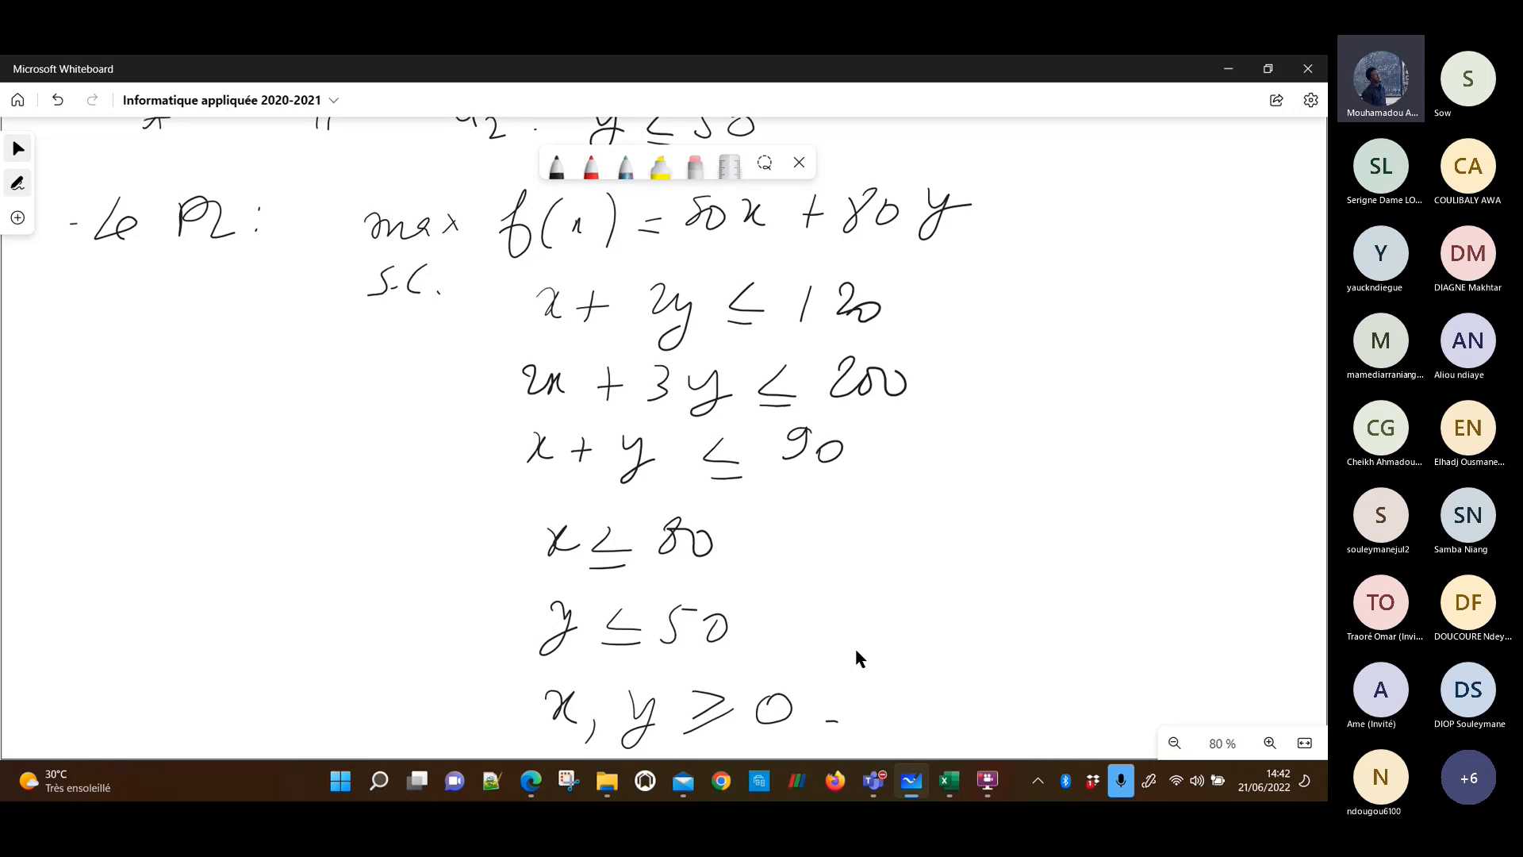
Switch to the IA2021.xlsm workbook in Excel, on the empty optimisation2022-2 sheet.
{"action": "key", "text": "alt+Tab"}
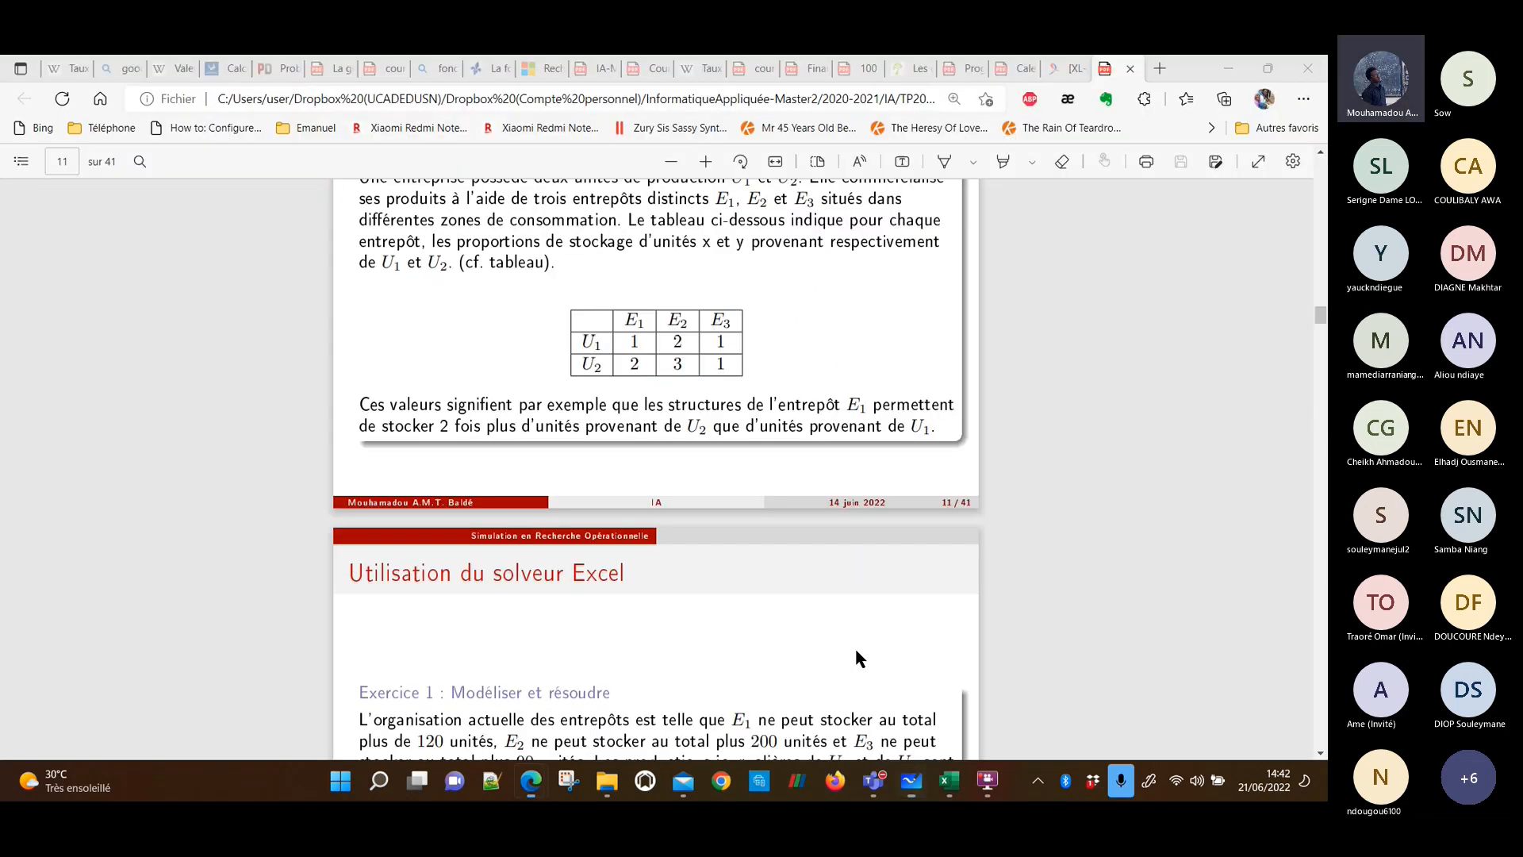
{"action": "key", "text": "alt+Tab"}
{"action": "key", "text": "alt+Tab"}
{"action": "key", "text": "alt+Tab"}
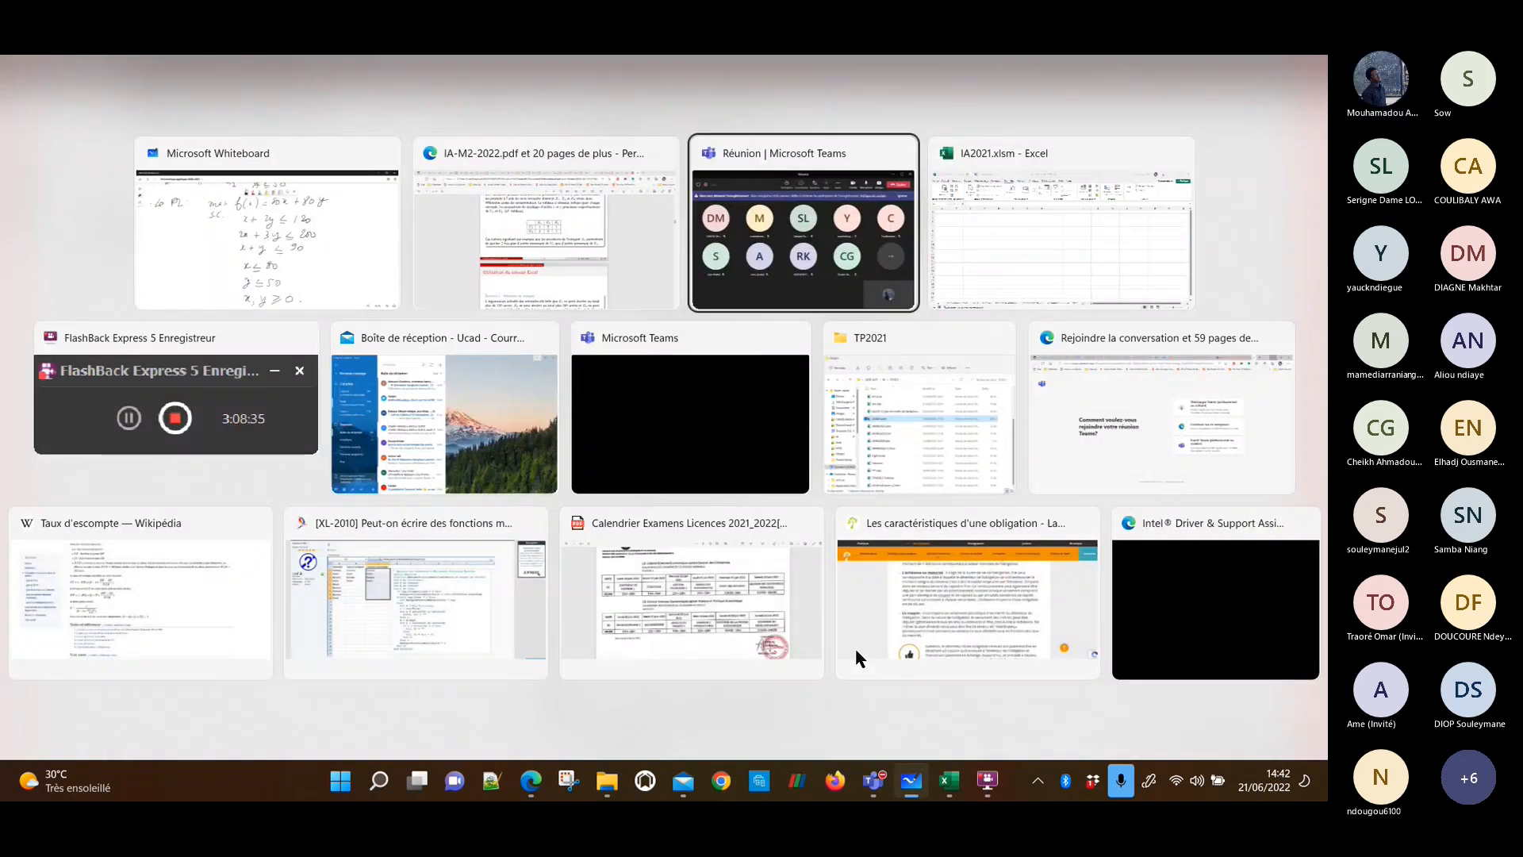
{"action": "key", "text": "alt+Tab"}
{"action": "key", "text": "alt+Tab"}
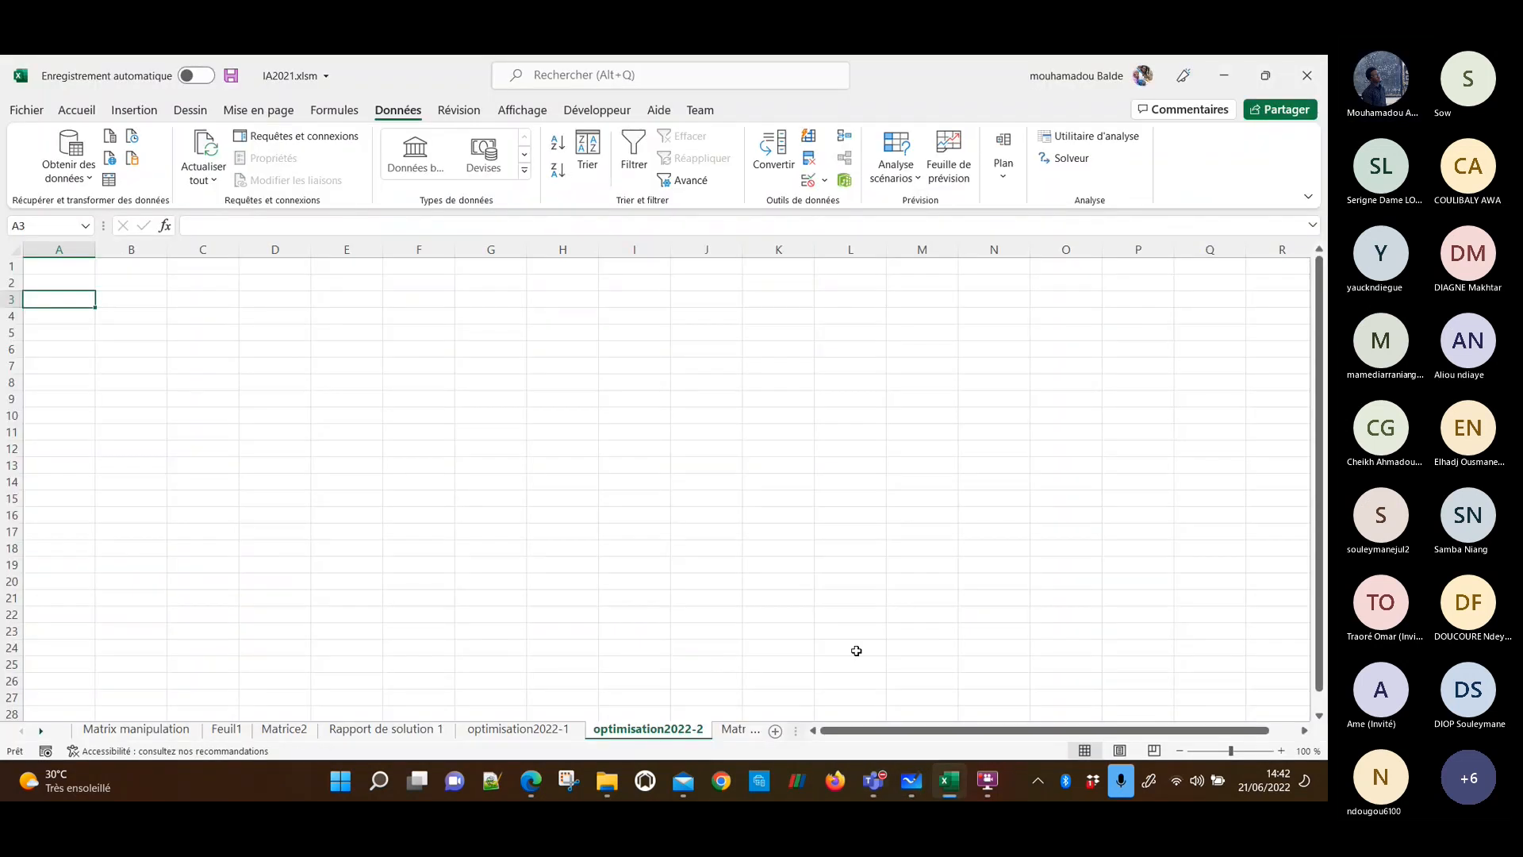
Enter the variable headings x in cell B1 and y in cell C1, checking them against the Whiteboard model.
{"action": "key", "text": "Up"}
{"action": "key", "text": "Up"}
{"action": "key", "text": "Right"}
{"action": "key", "text": "Left"}
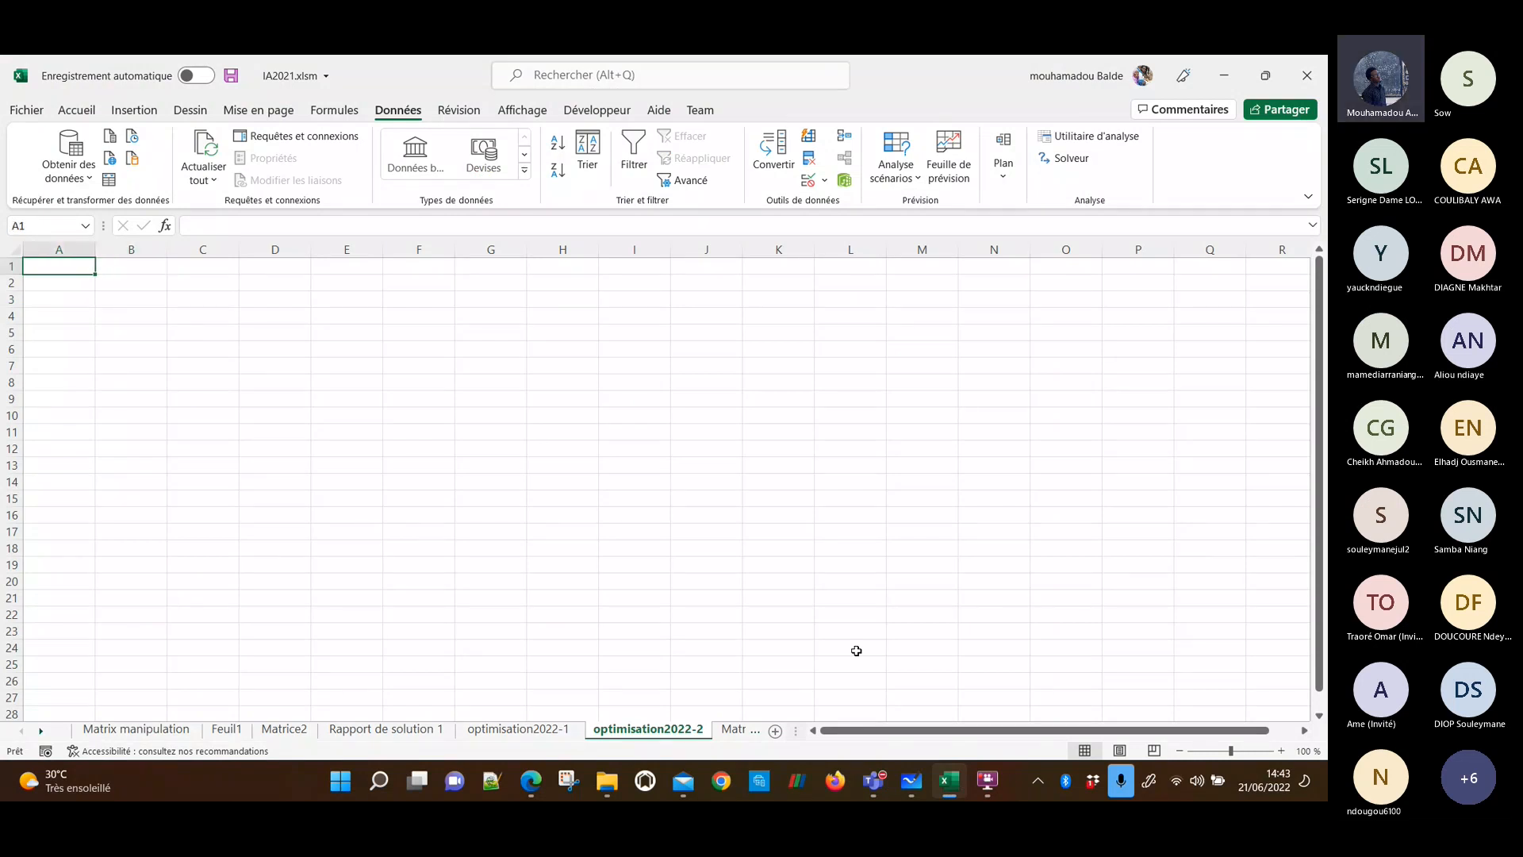
{"action": "scroll", "coordinate": [621, 553], "scroll_direction": "up", "scroll_amount": 3}
{"action": "scroll", "coordinate": [622, 553], "scroll_direction": "down", "scroll_amount": 1}
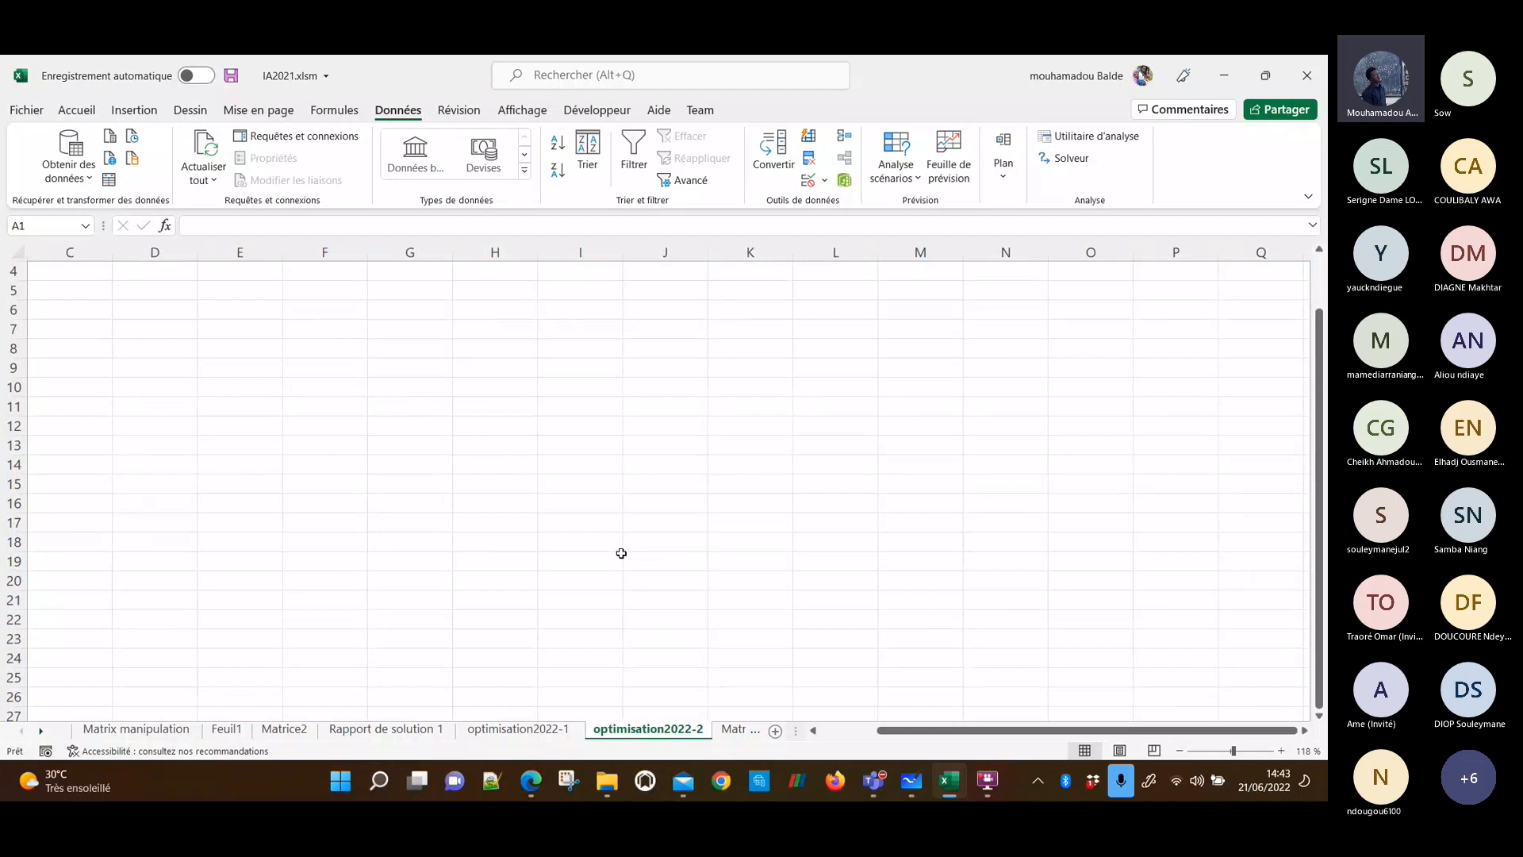
{"action": "key", "text": "Right"}
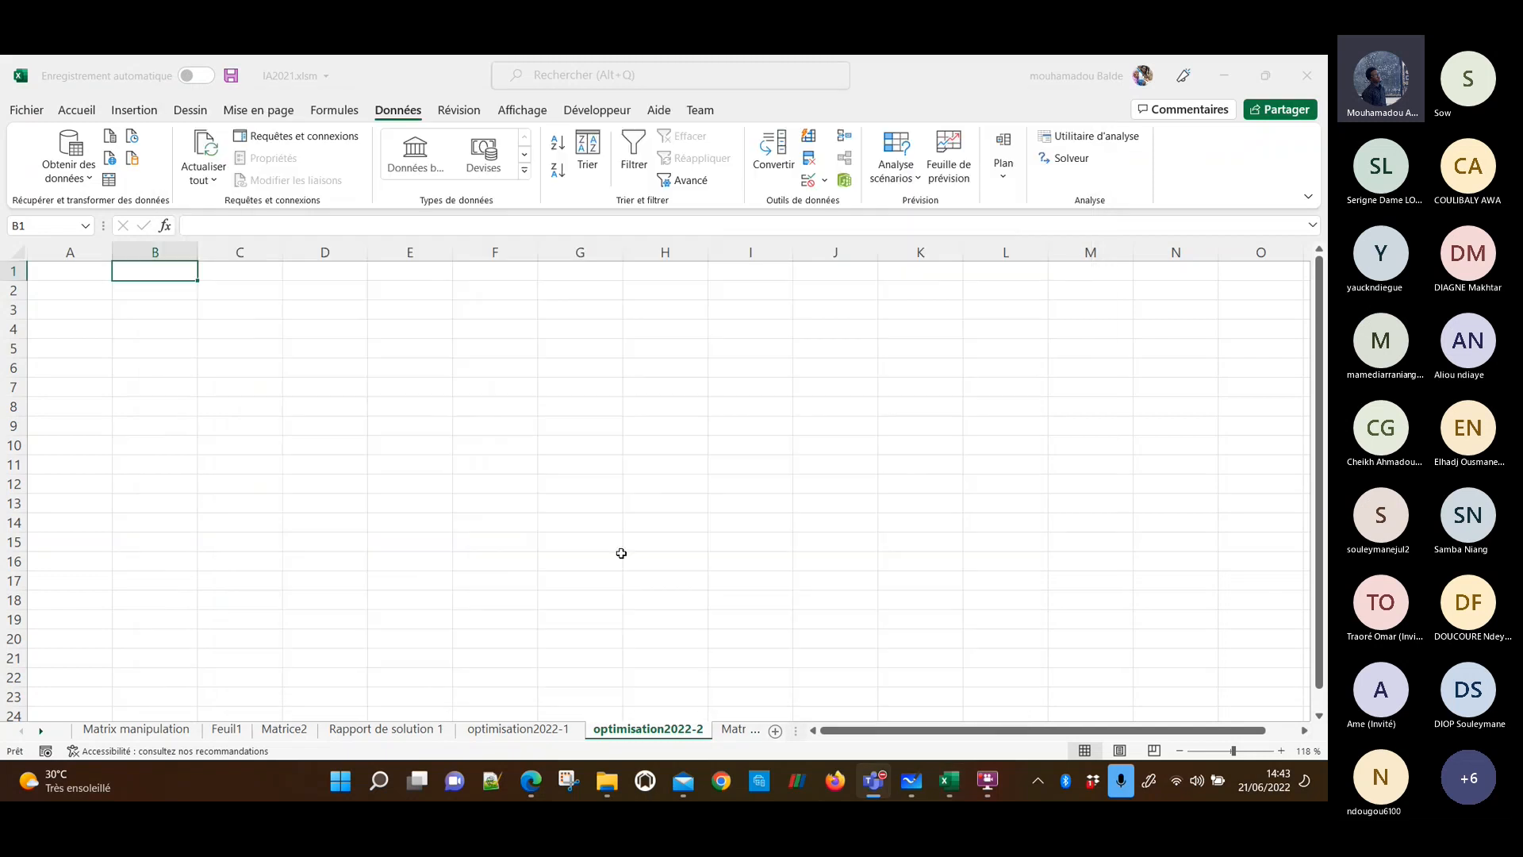
{"action": "left_click", "coordinate": [621, 553]}
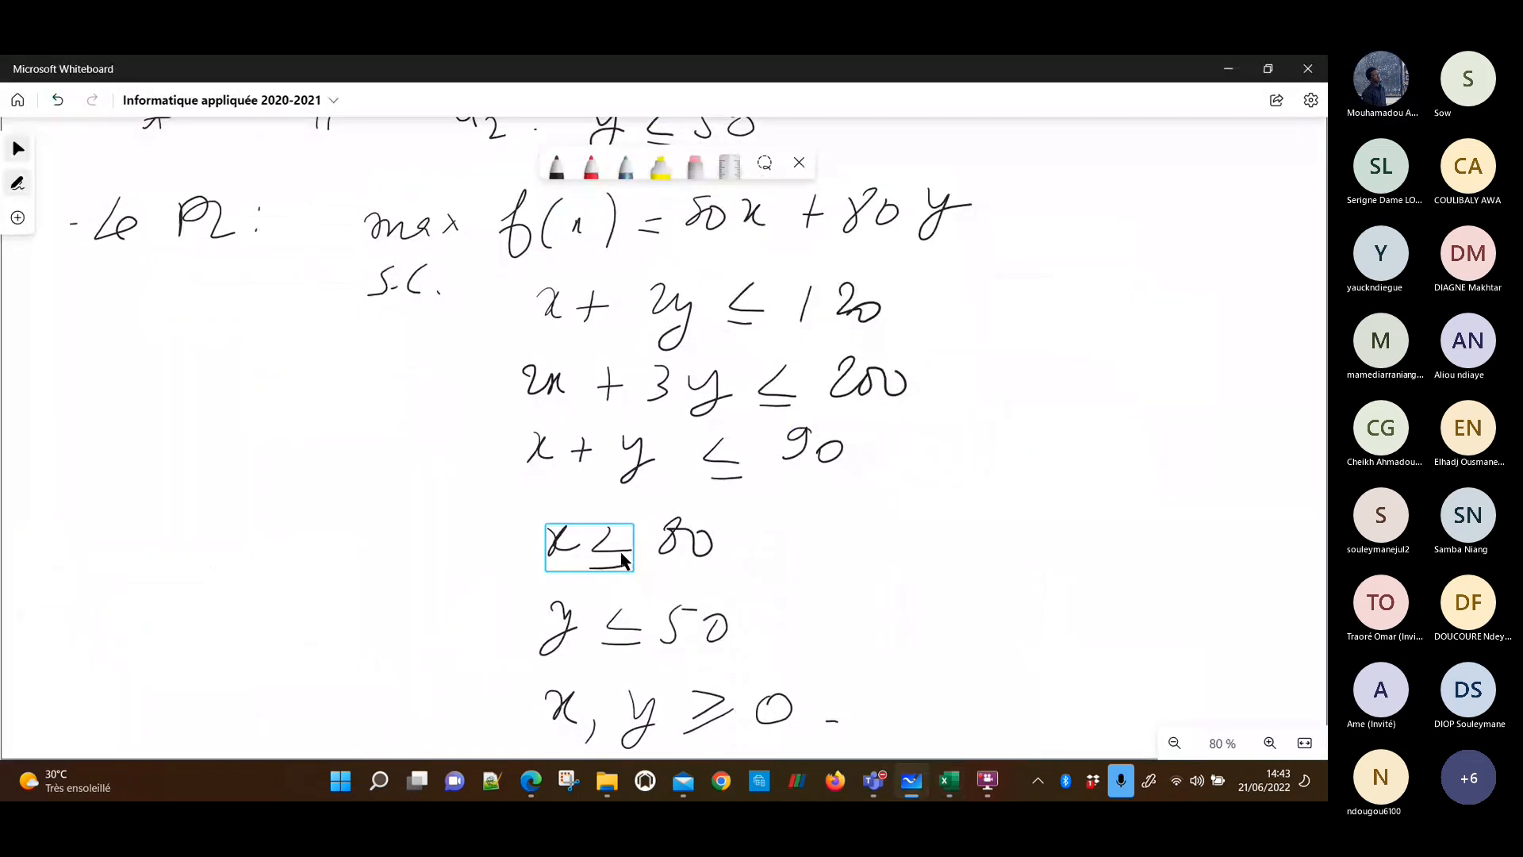
{"action": "key", "text": "alt+Tab"}
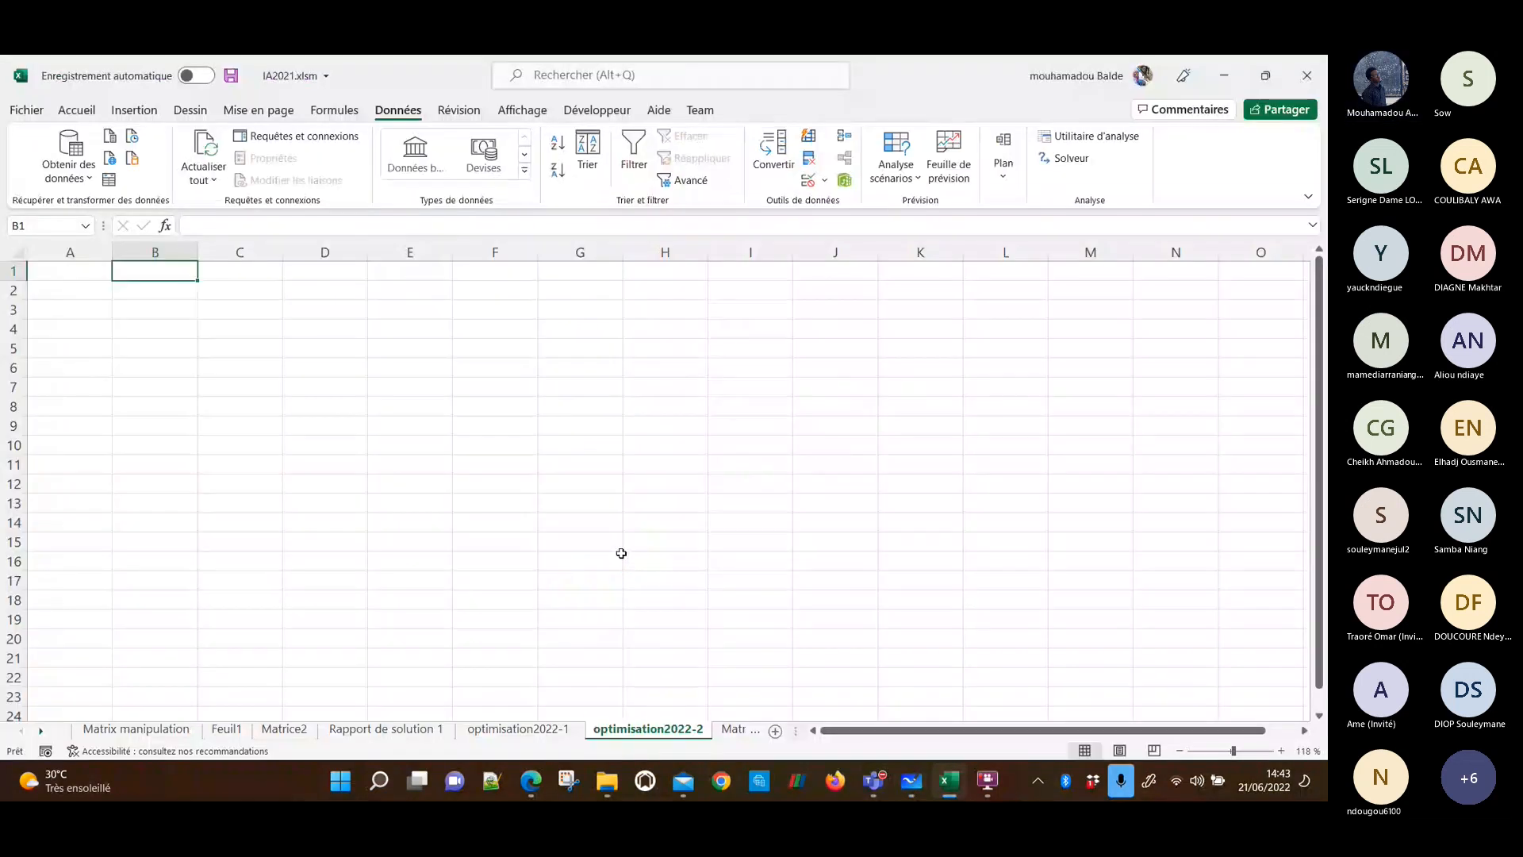
{"action": "type", "text": "x"}
{"action": "key", "text": "Tab"}
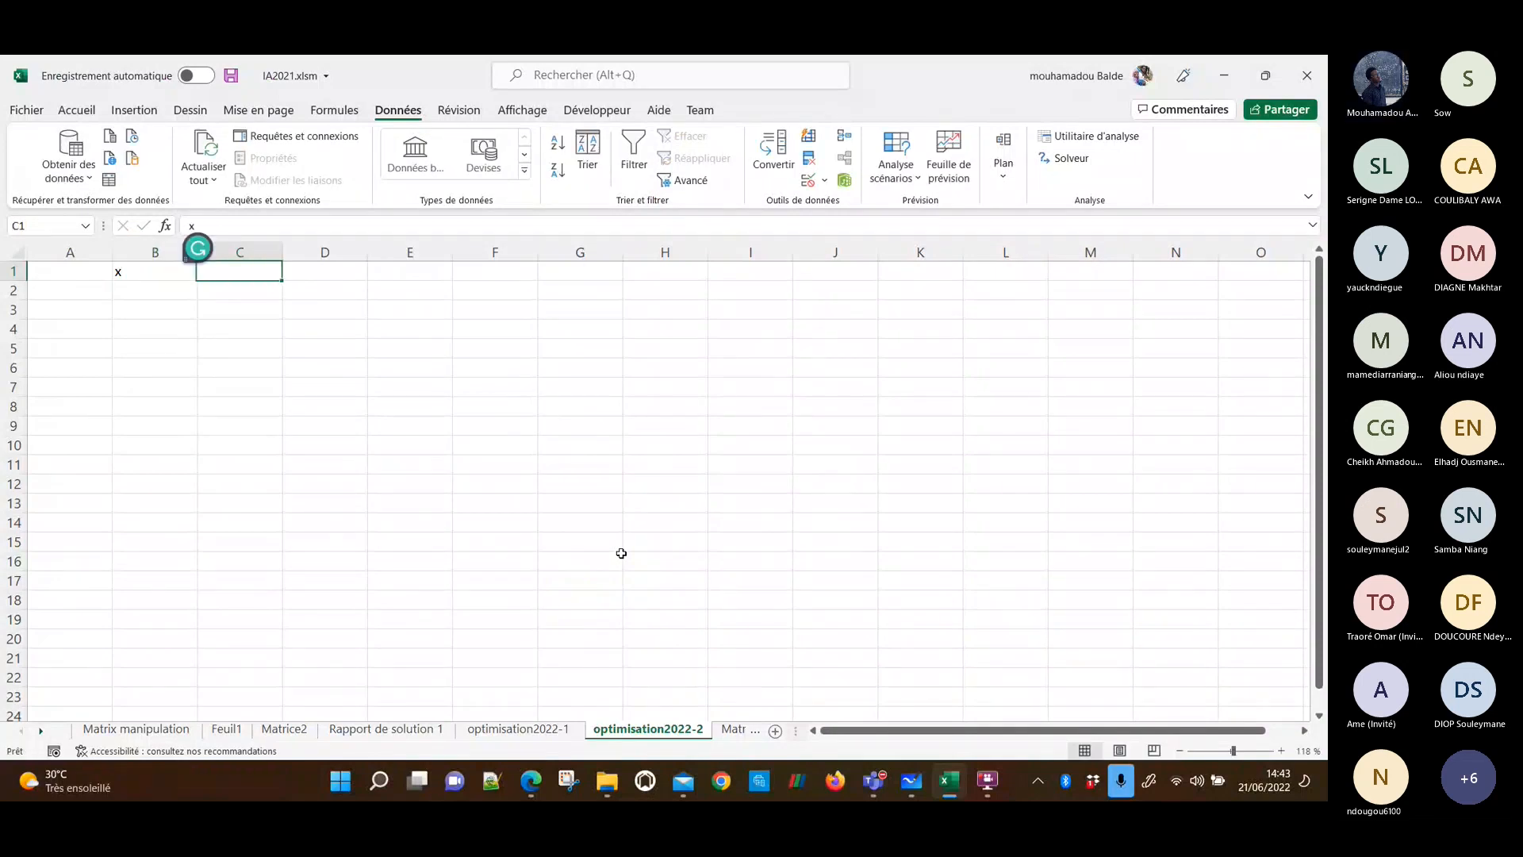
{"action": "type", "text": "y"}
{"action": "key", "text": "Return"}
Enter U1 in cell B2 and U2 in cell C2, following the Whiteboard notes.
{"action": "key", "text": "Left"}
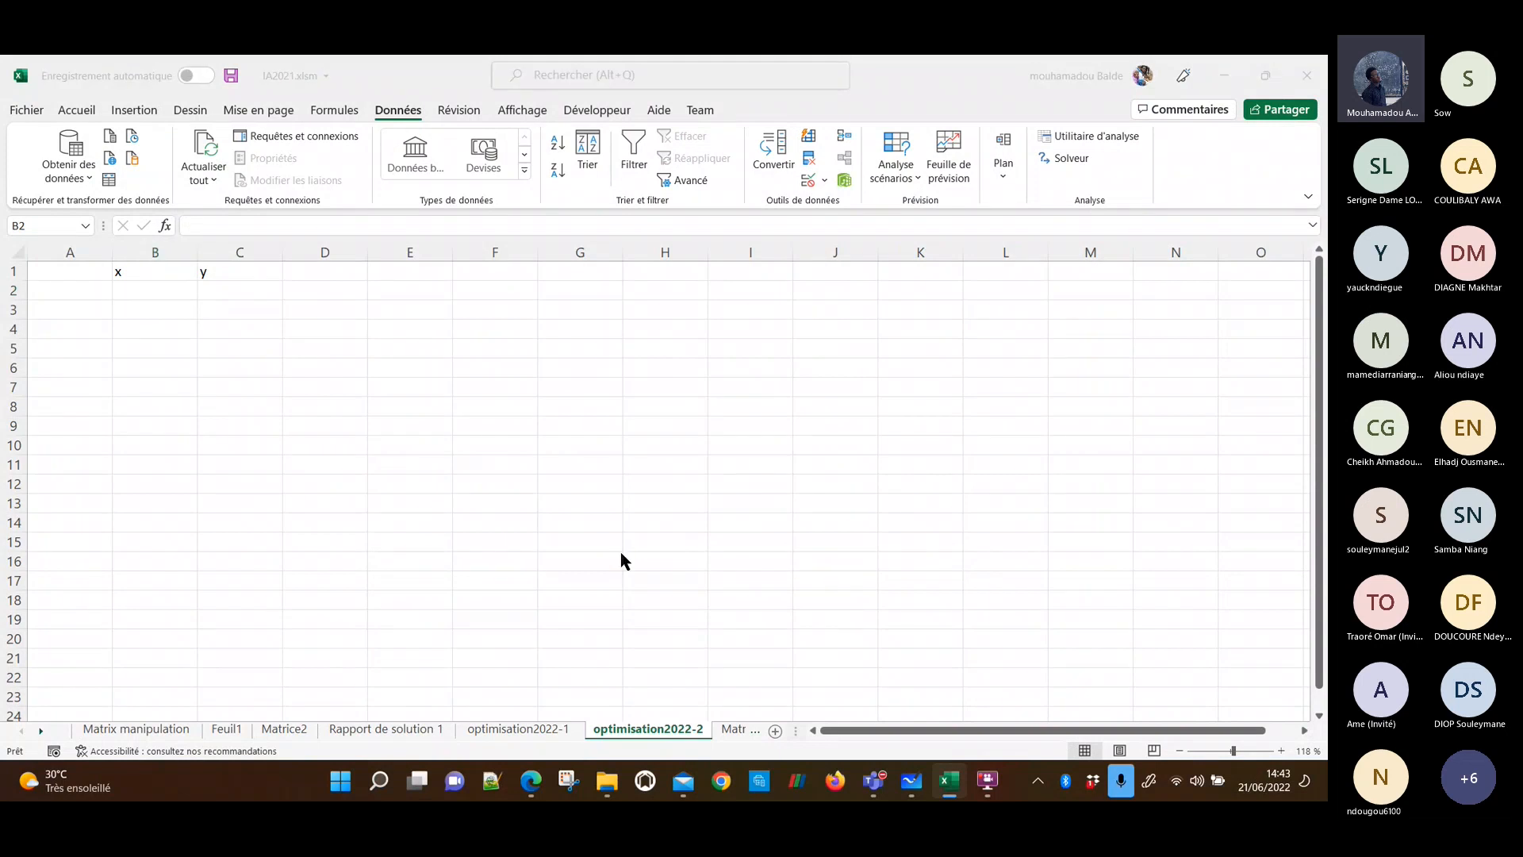
{"action": "key", "text": "alt+Tab"}
{"action": "scroll", "coordinate": [621, 554], "scroll_direction": "up", "scroll_amount": 3}
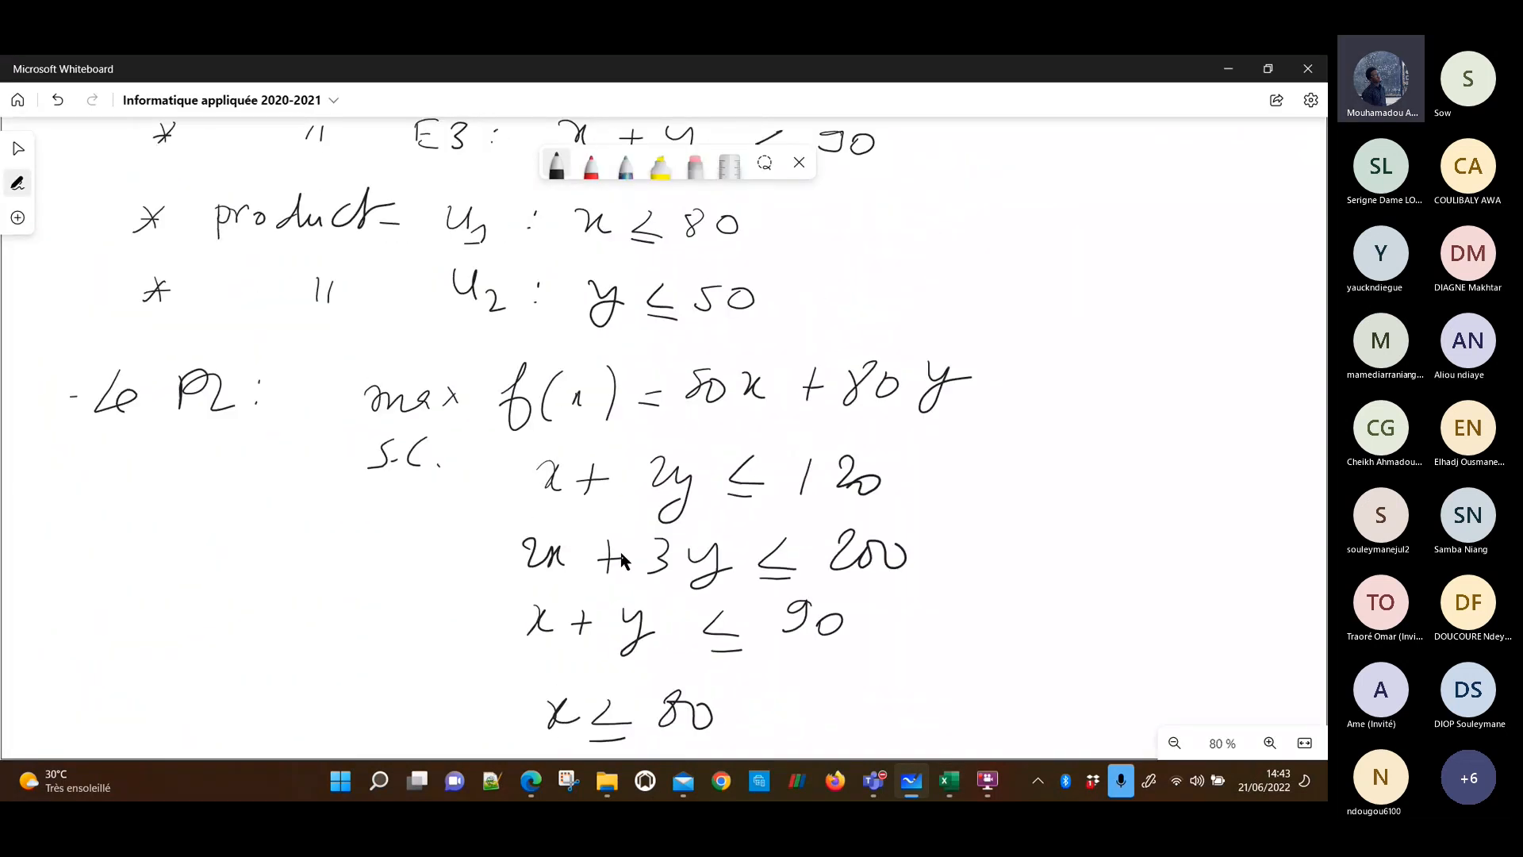
{"action": "key", "text": "alt+Tab"}
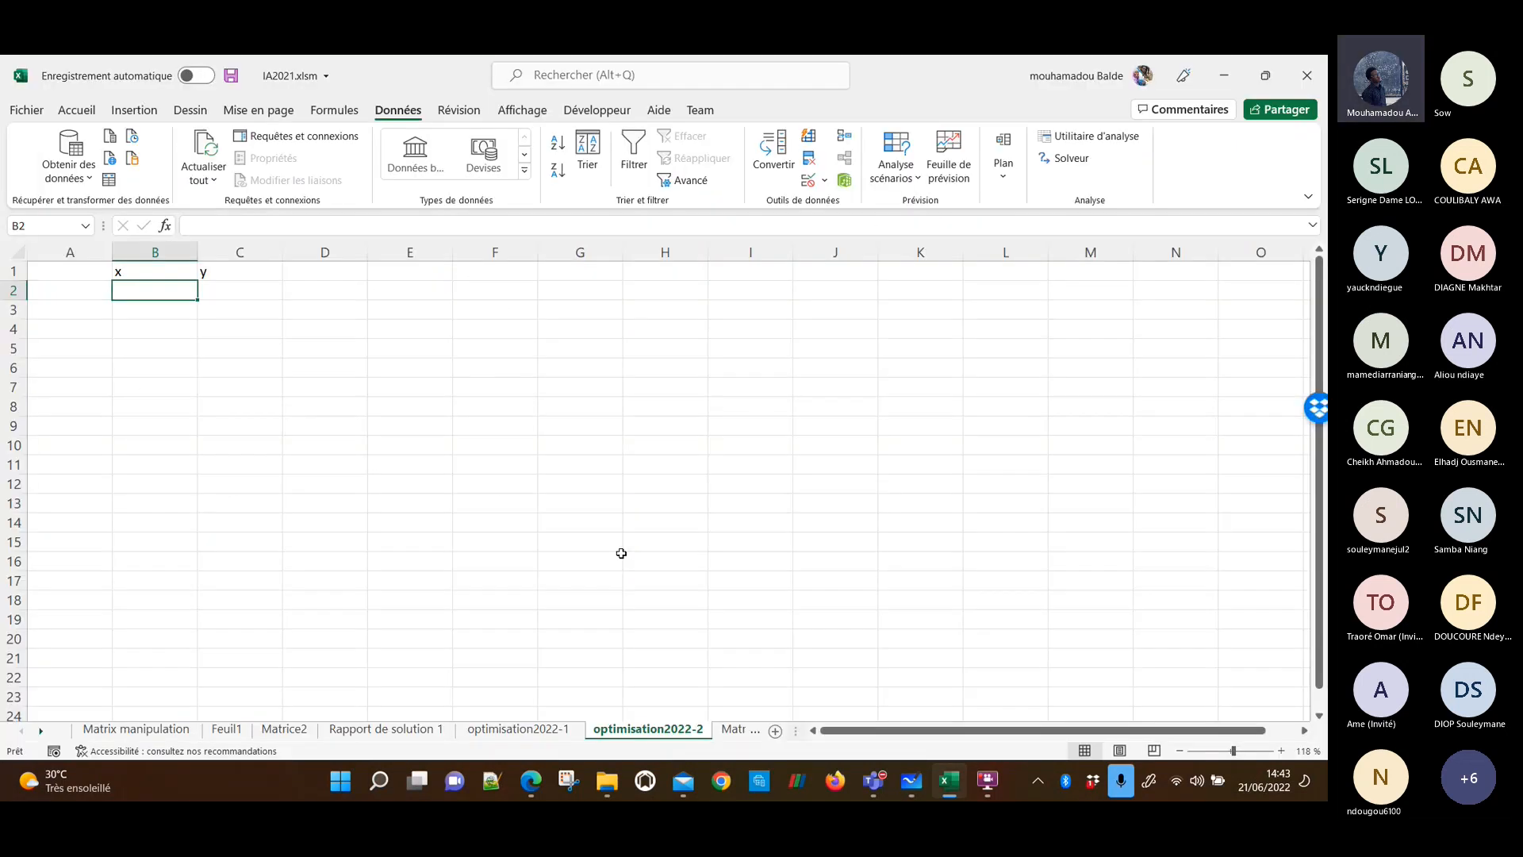
{"action": "type", "text": "U1"}
{"action": "key", "text": "Tab"}
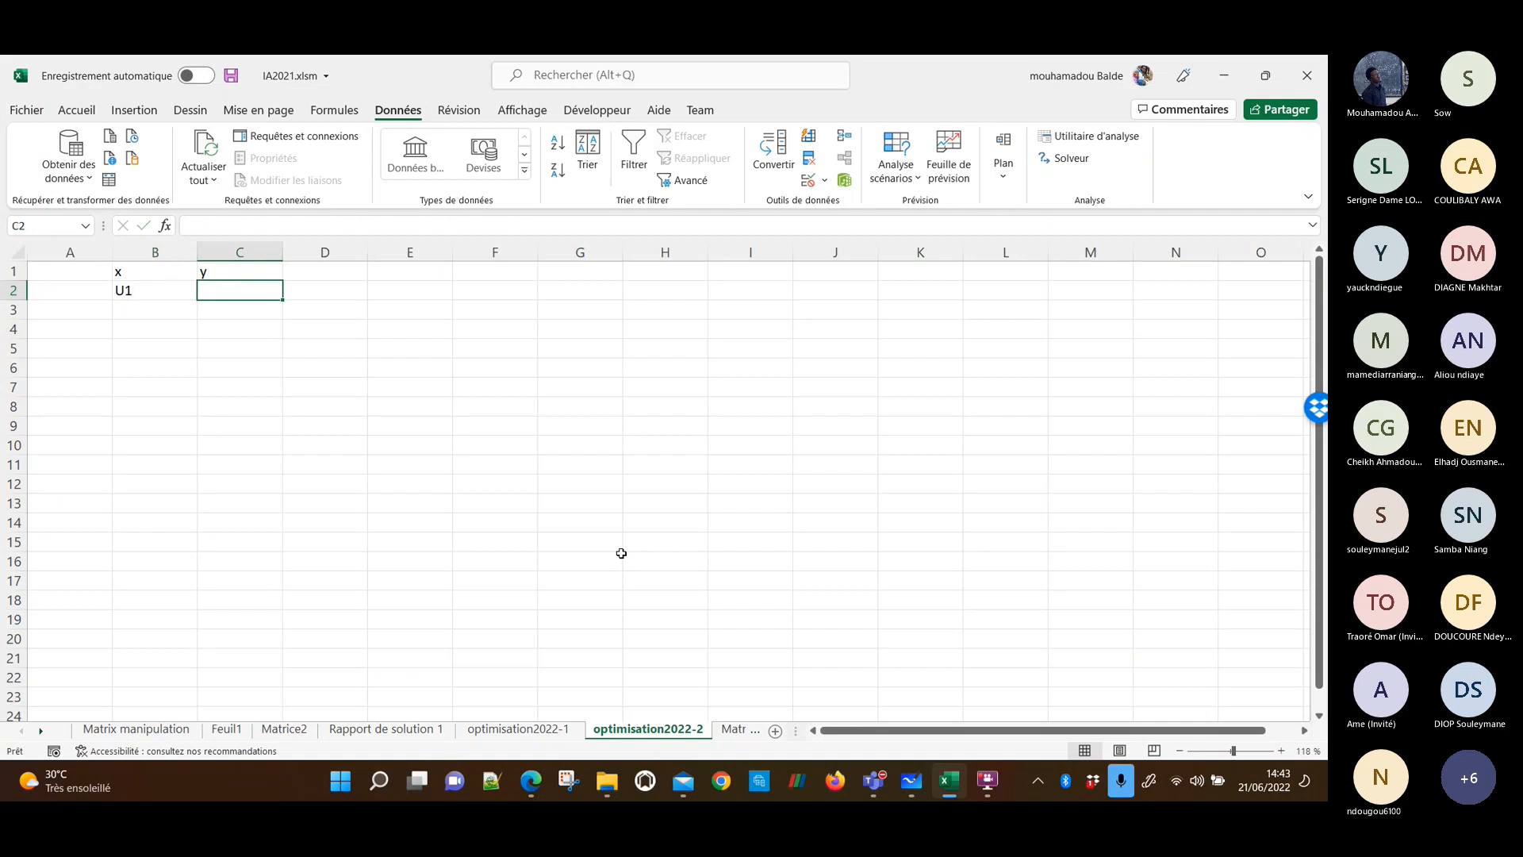
{"action": "type", "text": "U2"}
Label row 2 "Produits" in cell A2 and row 3 "Quantités" in cell A3.
{"action": "key", "text": "Left"}
{"action": "key", "text": "Left"}
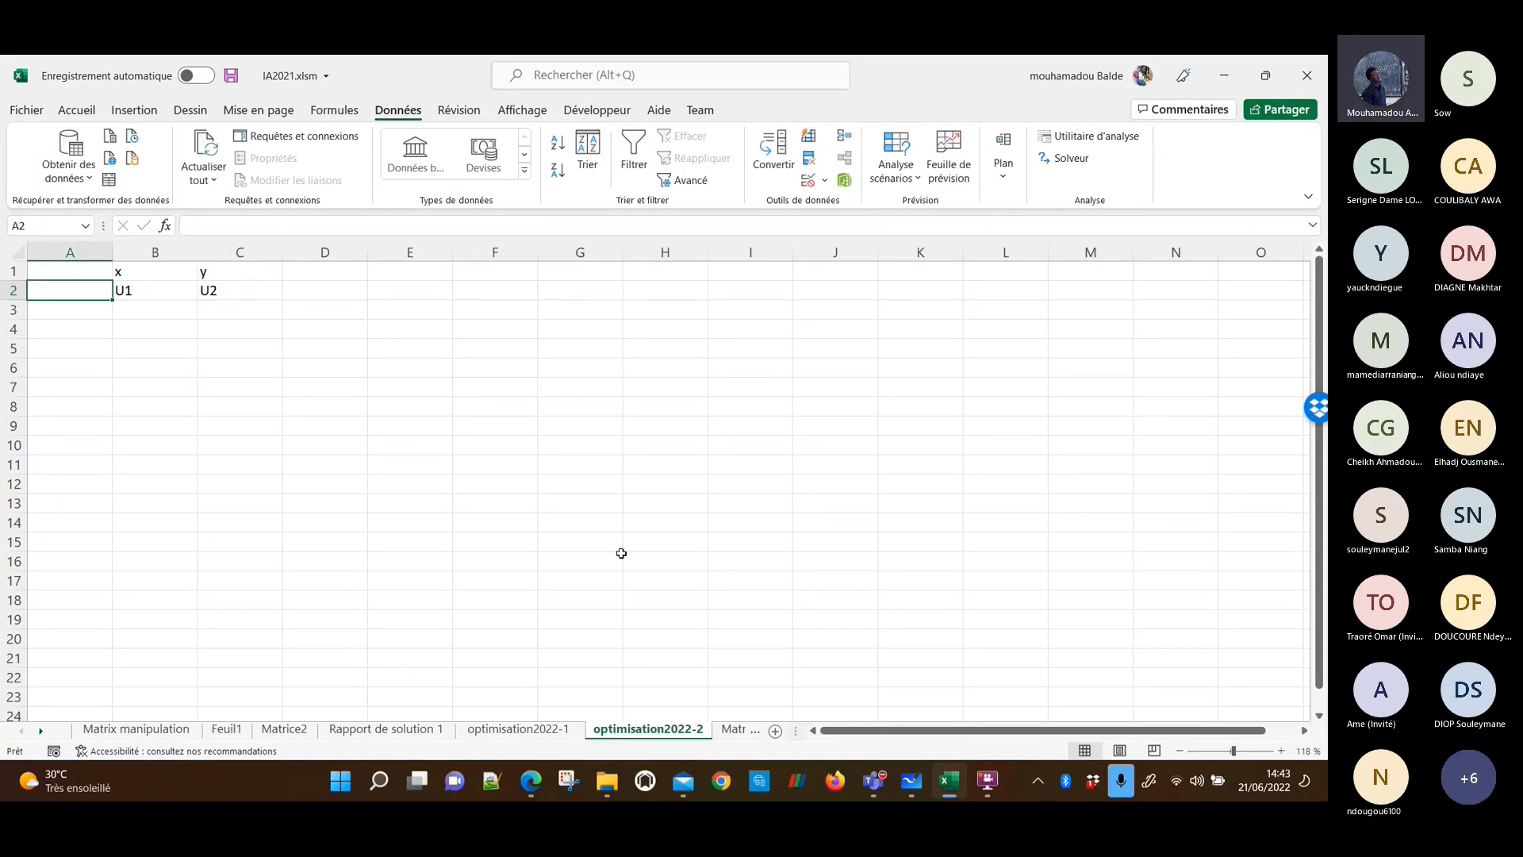
{"action": "type", "text": "P"}
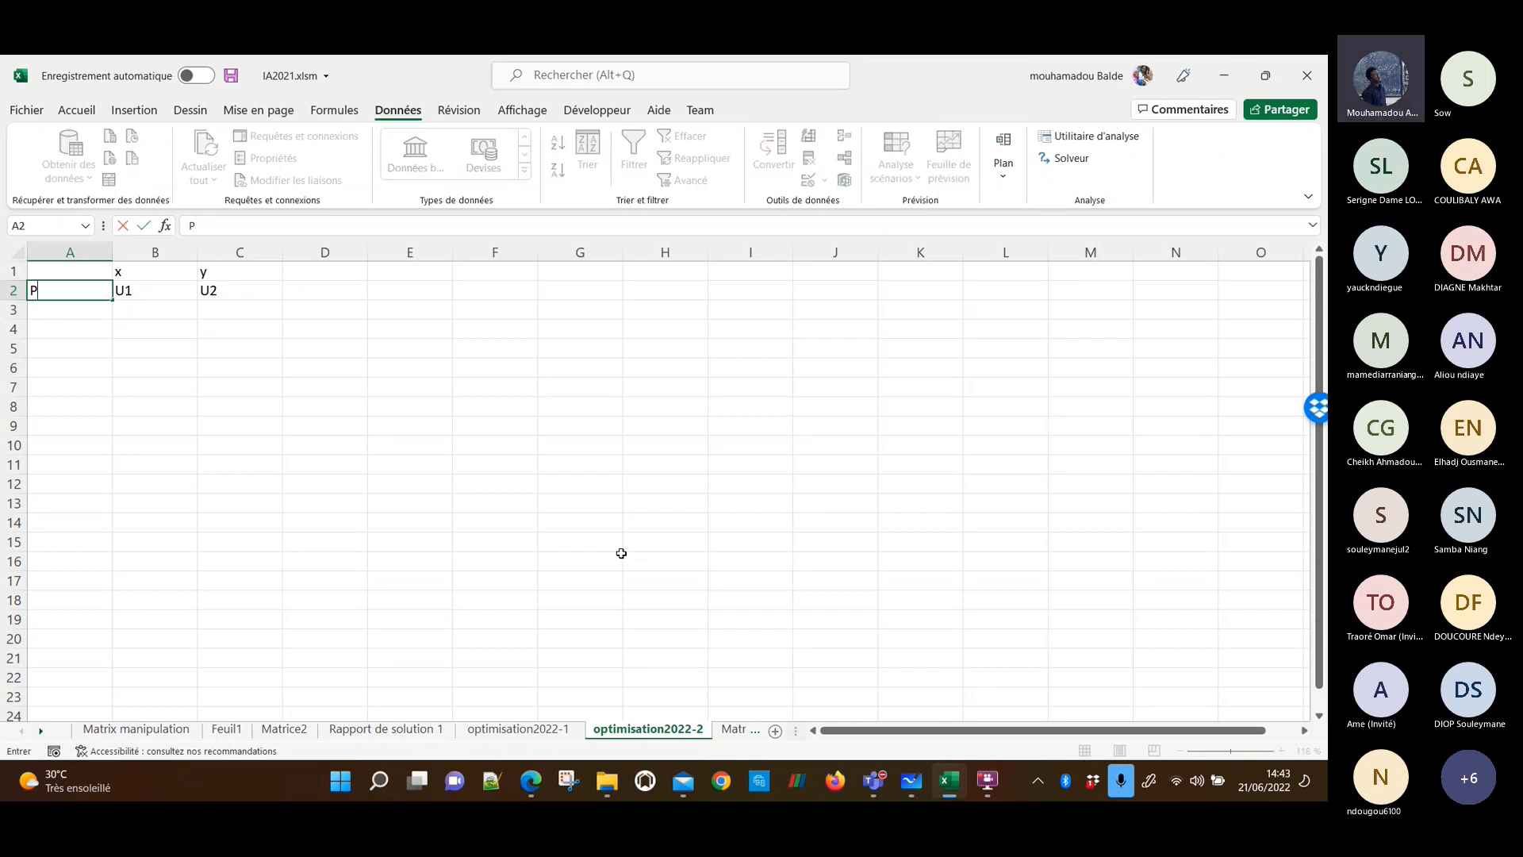
{"action": "type", "text": "roduits"}
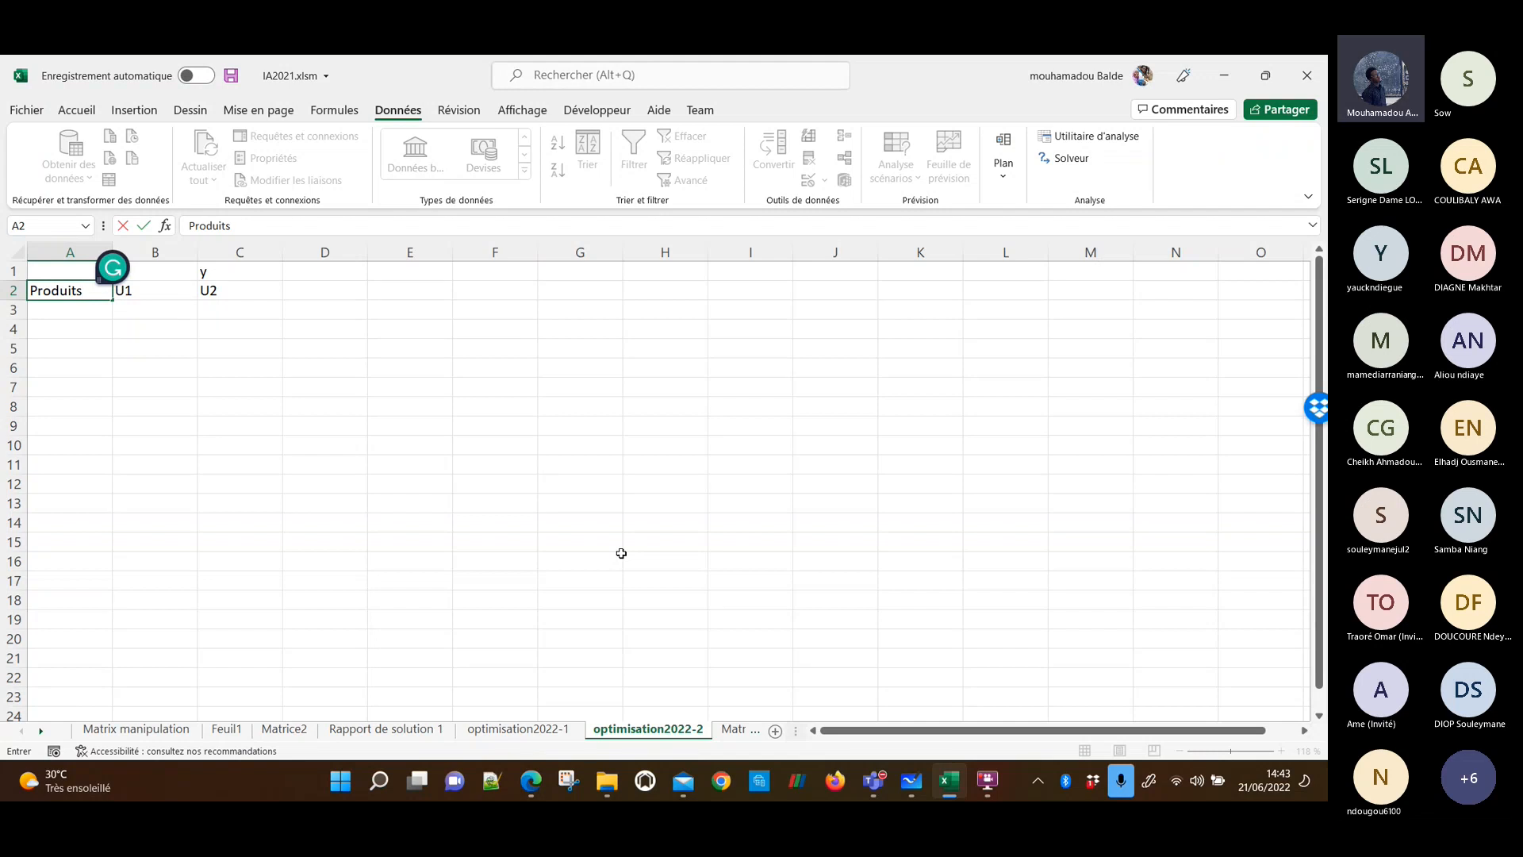
{"action": "key", "text": "Right"}
{"action": "key", "text": "Right"}
{"action": "key", "text": "Down"}
{"action": "key", "text": "Left"}
{"action": "key", "text": "Left"}
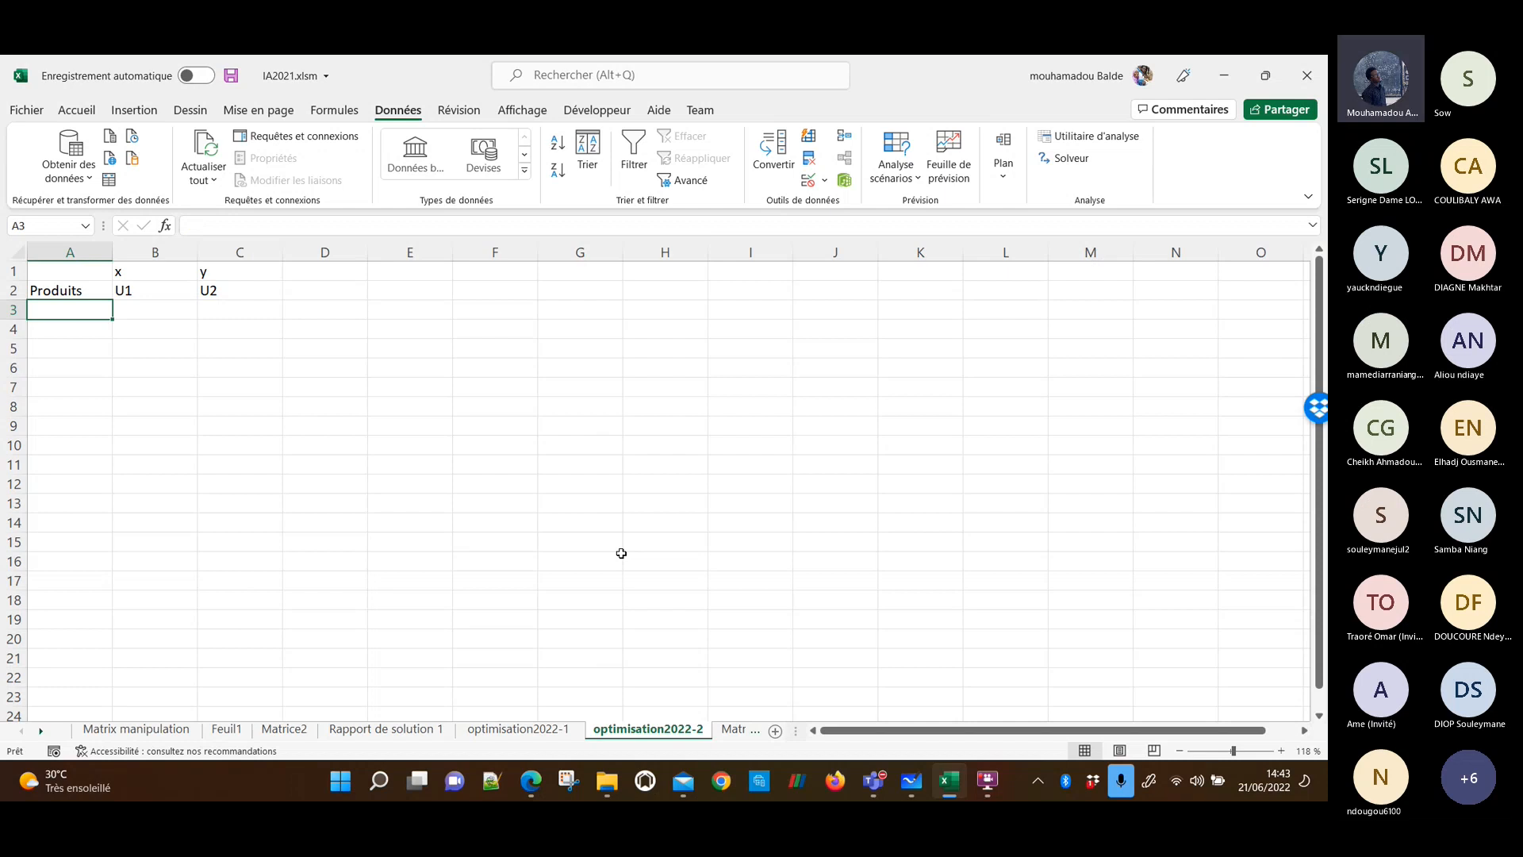
{"action": "type", "text": "Quant"}
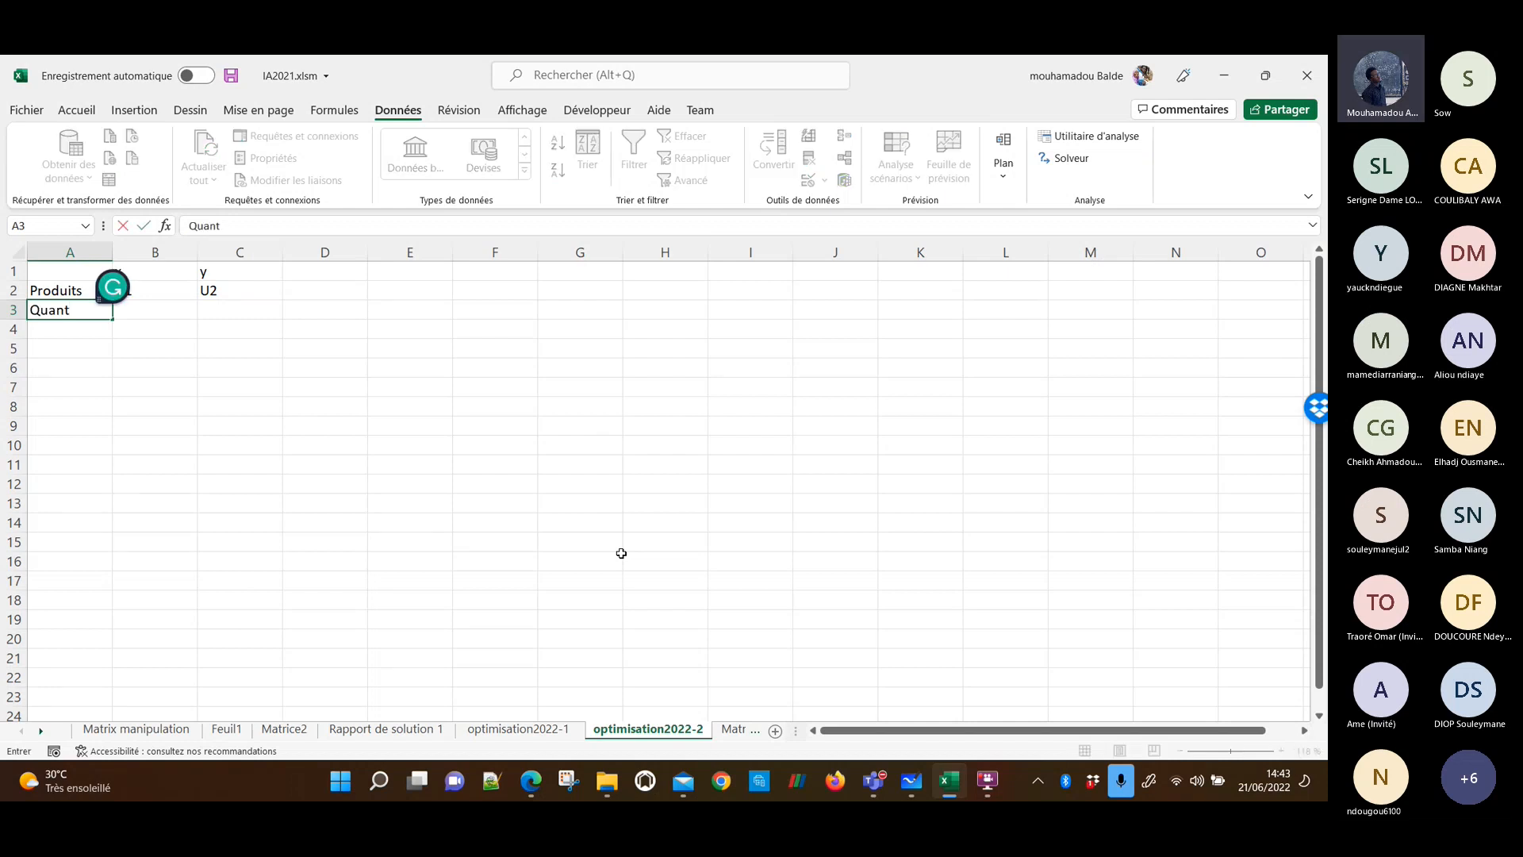
{"action": "type", "text": "ités"}
{"action": "key", "text": "Tab"}
Fill the quantity cells B3:C3 with a light gold background colour.
{"action": "key", "text": "shift+Right"}
{"action": "key", "text": "shift+Right"}
{"action": "key", "text": "shift+Left"}
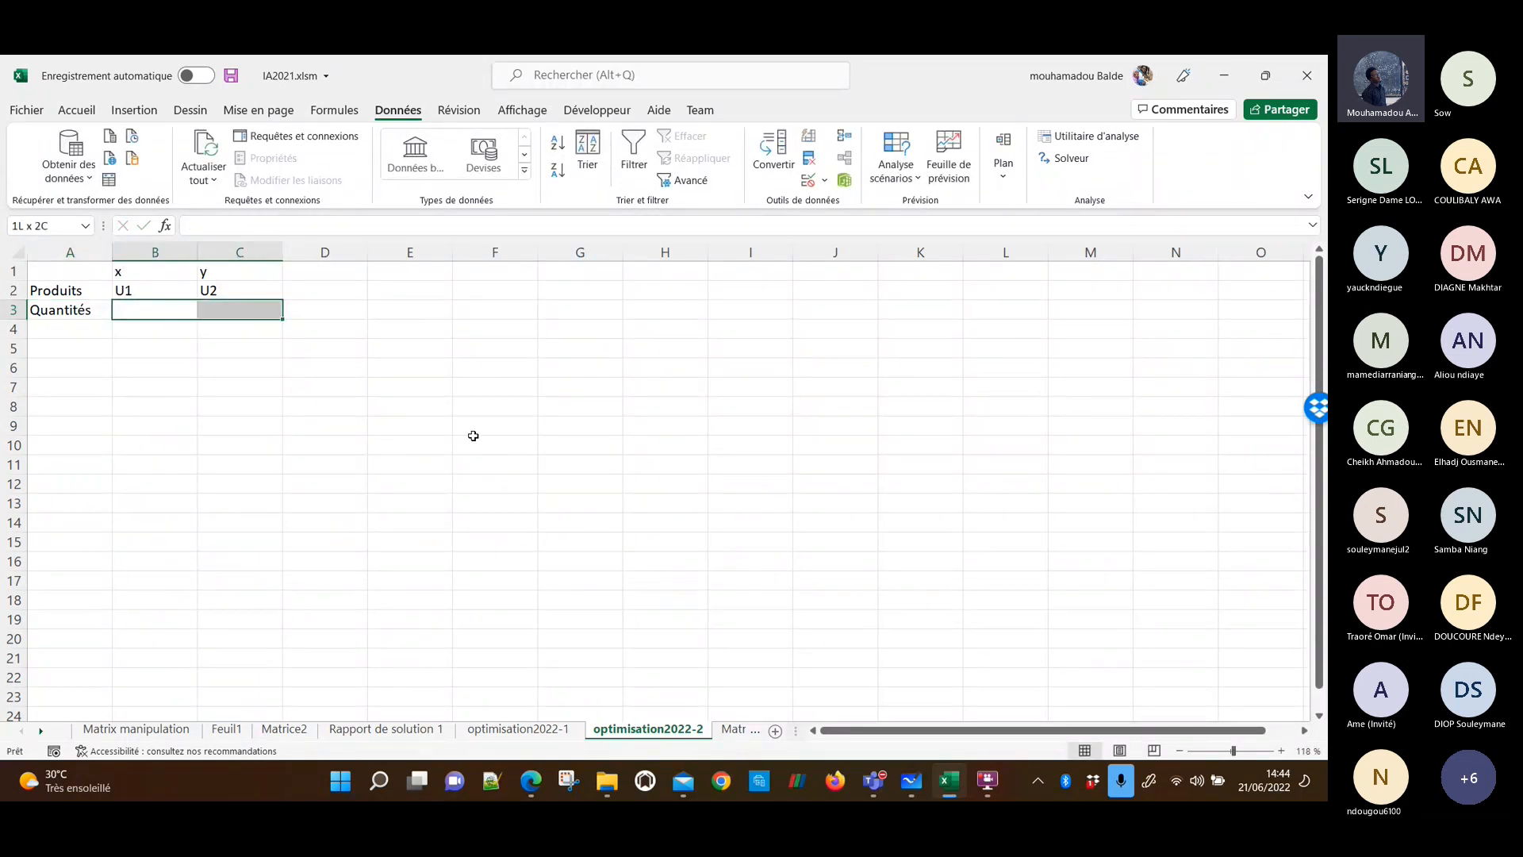
{"action": "left_click", "coordinate": [76, 110]}
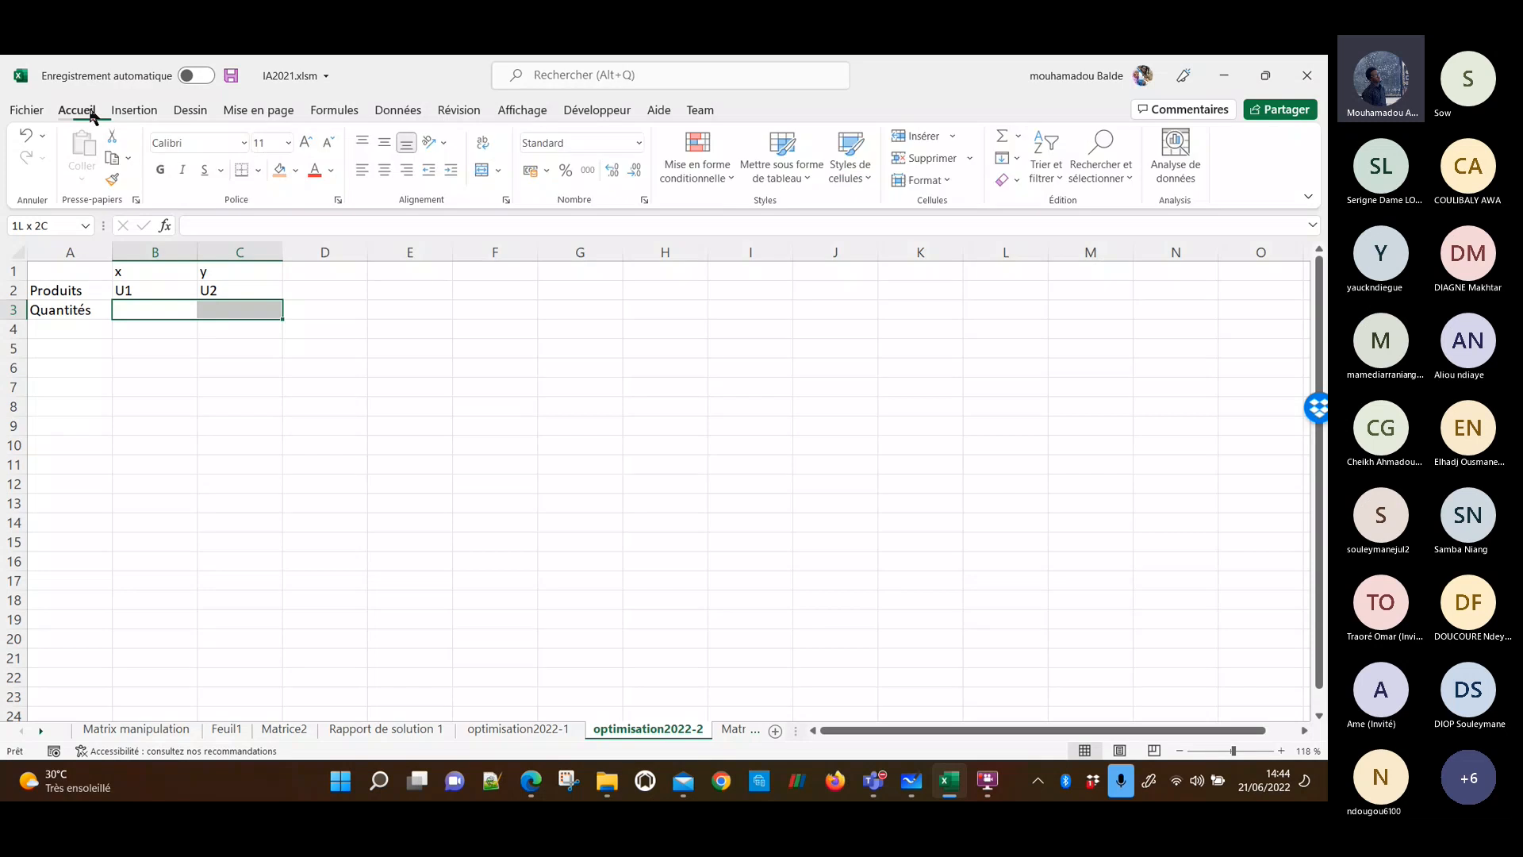
{"action": "left_click", "coordinate": [297, 170]}
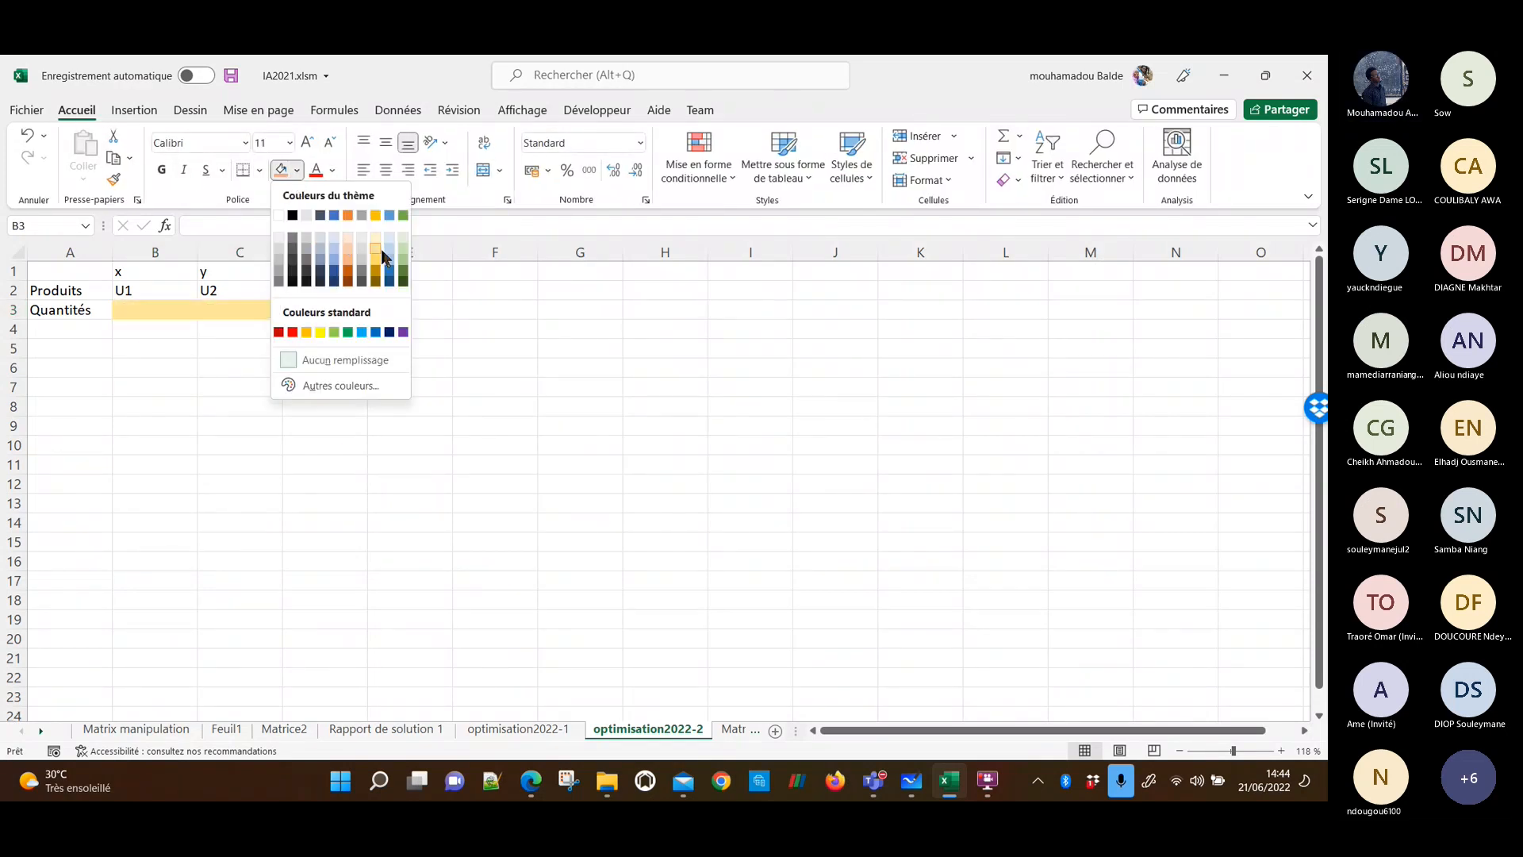
{"action": "left_click", "coordinate": [382, 256]}
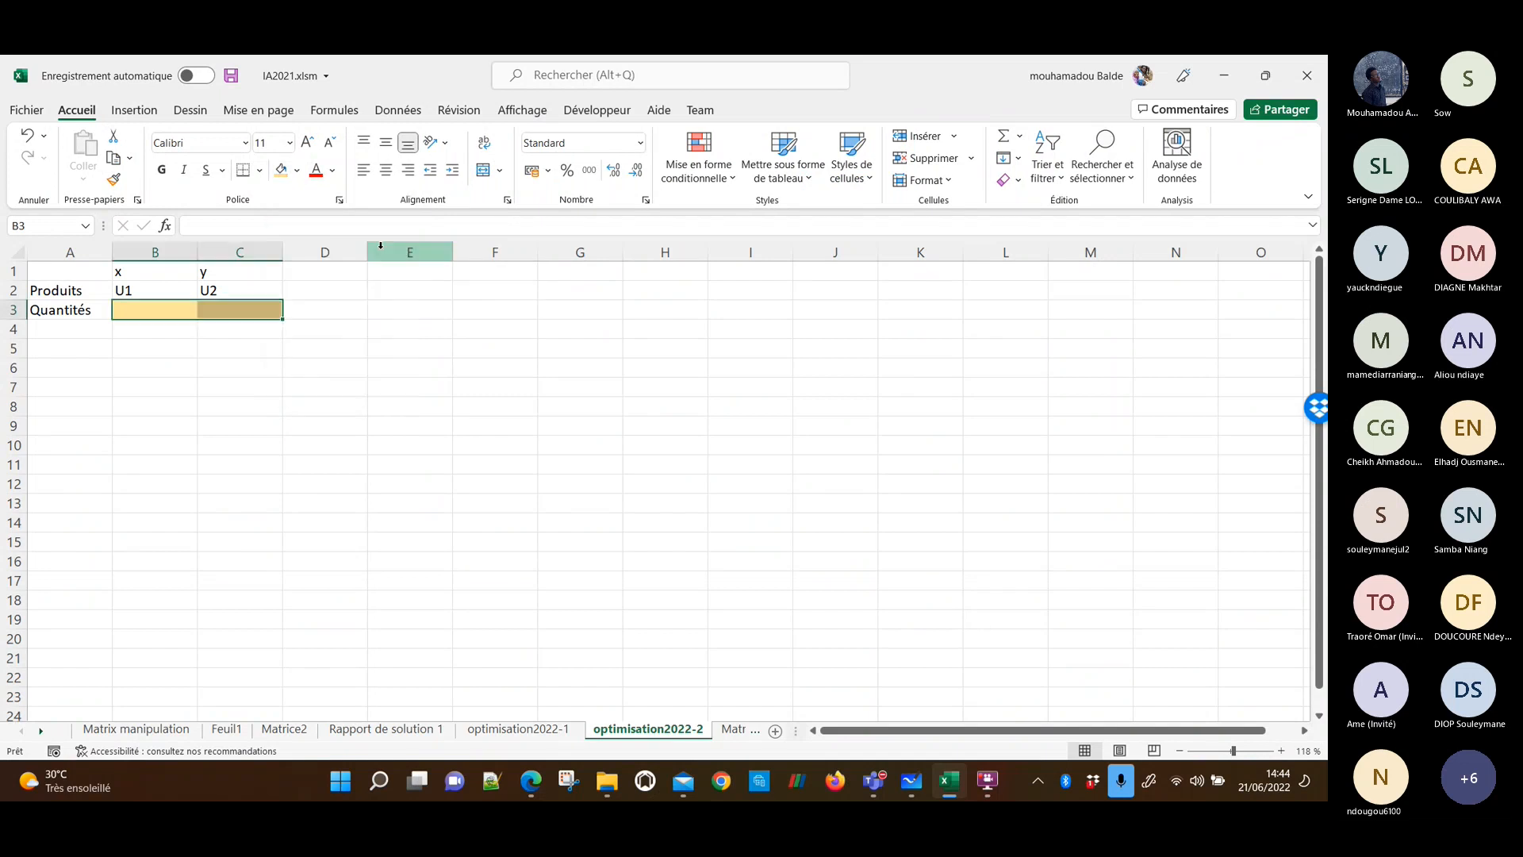
{"action": "left_click", "coordinate": [338, 320]}
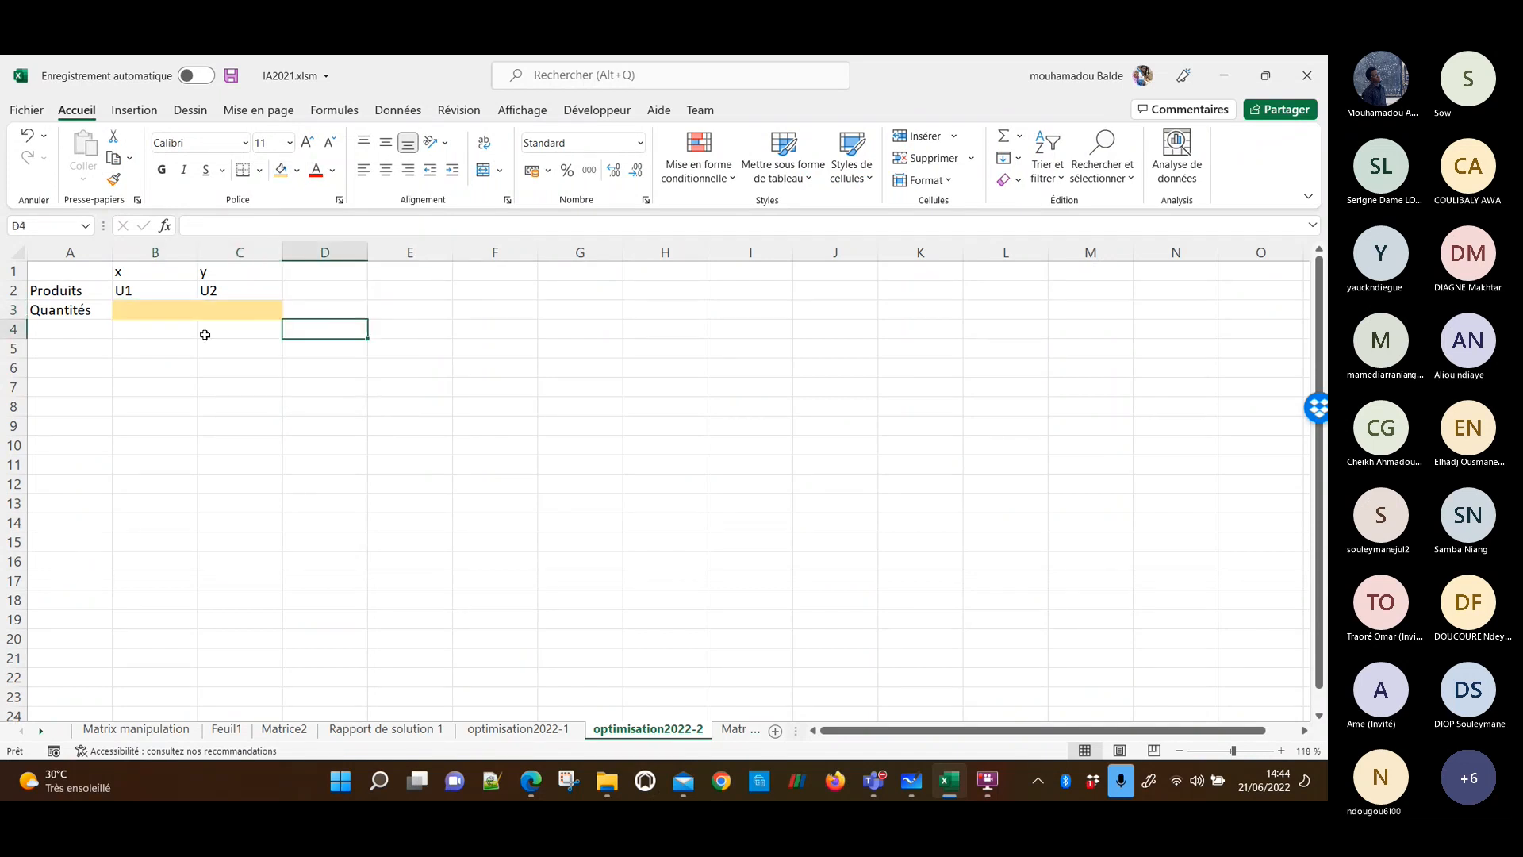
Label row 4 "Benefice journalier" in cell A4 and widen column A to fit the label.
{"action": "left_click", "coordinate": [77, 333]}
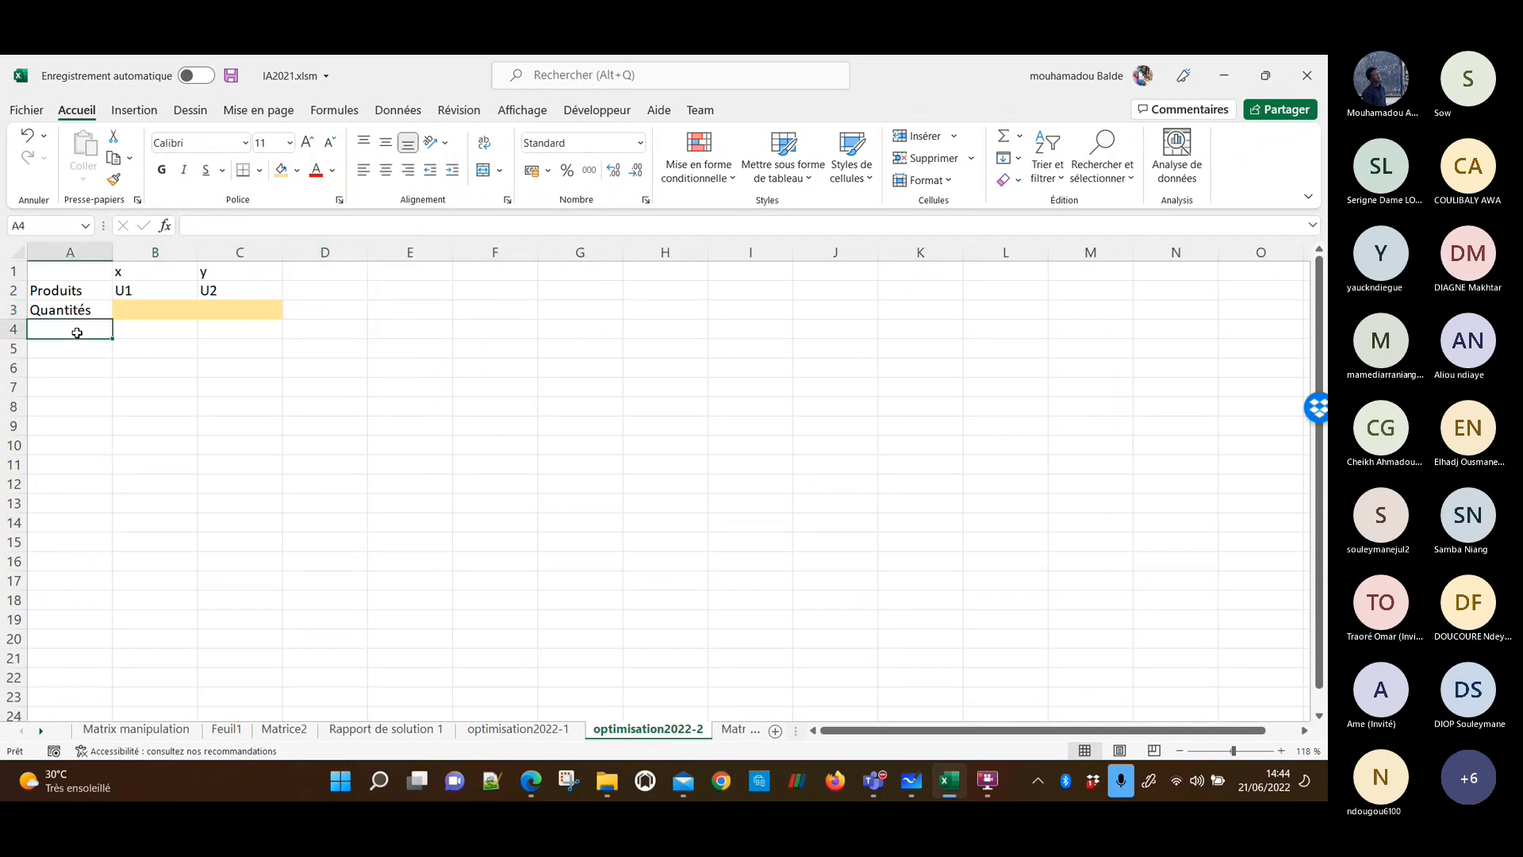
{"action": "left_click_drag", "start_coordinate": [115, 246], "coordinate": [145, 246]}
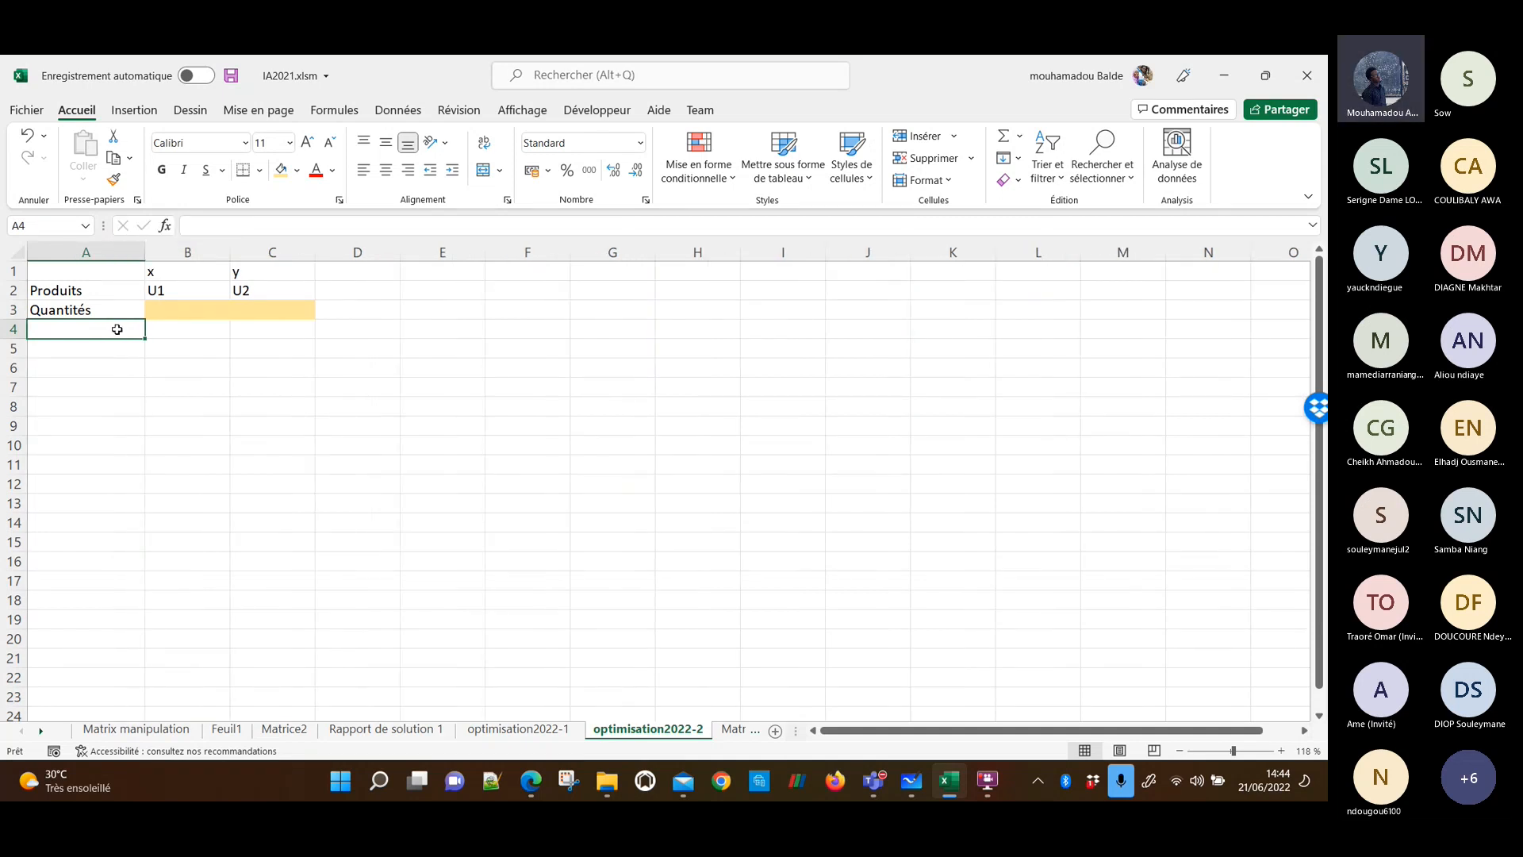
{"action": "type", "text": "Benefice journalier"}
{"action": "key", "text": "Return"}
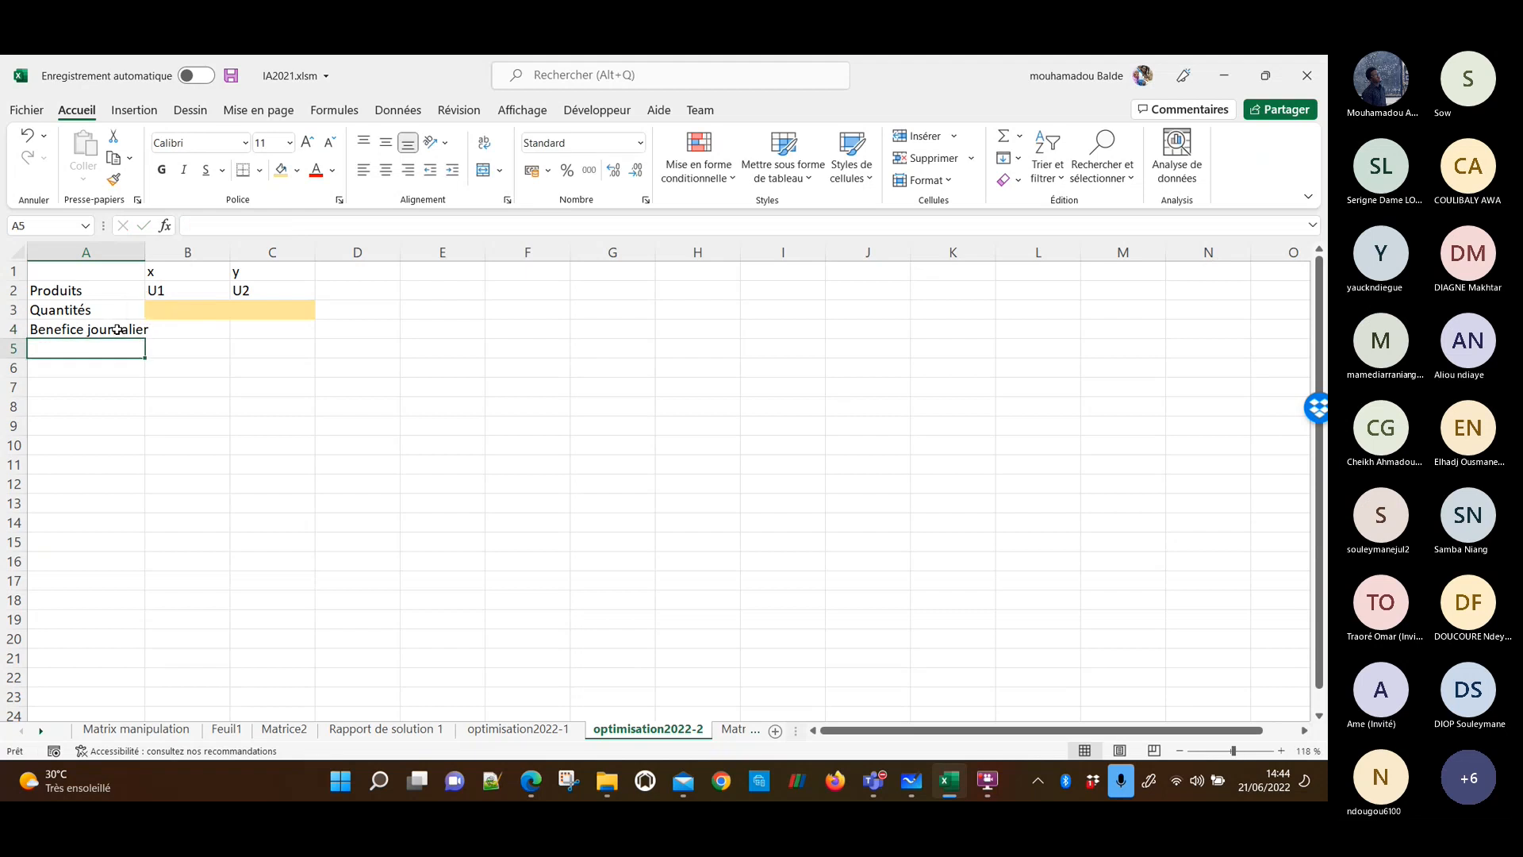
{"action": "left_click_drag", "start_coordinate": [146, 252], "coordinate": [162, 250]}
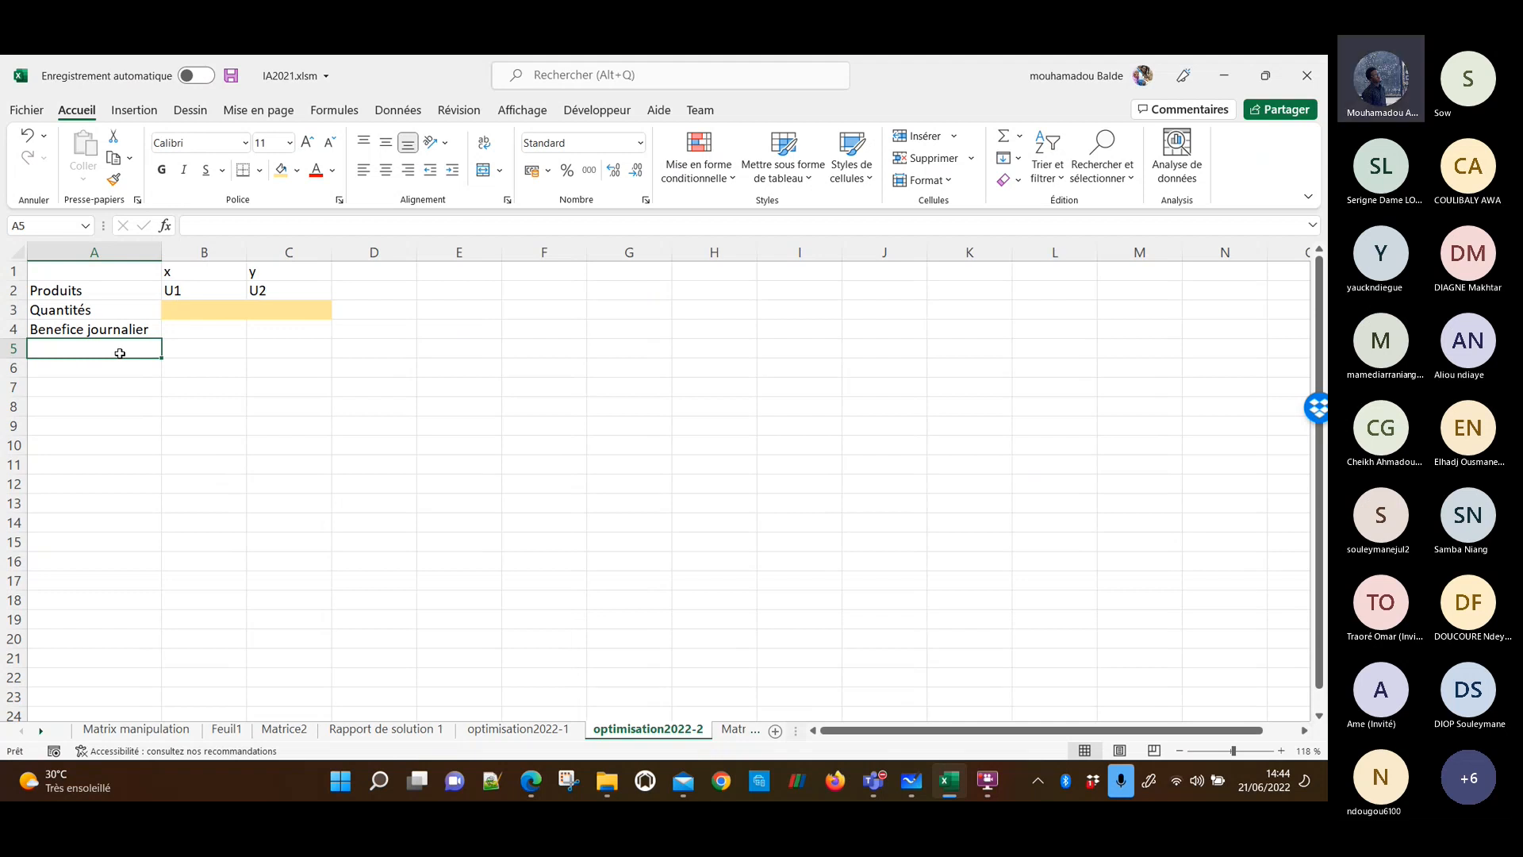
Check the storage constraints on the Whiteboard and label cell A5 "Stockage E1" in the Excel sheet.
{"action": "key", "text": "alt+Tab"}
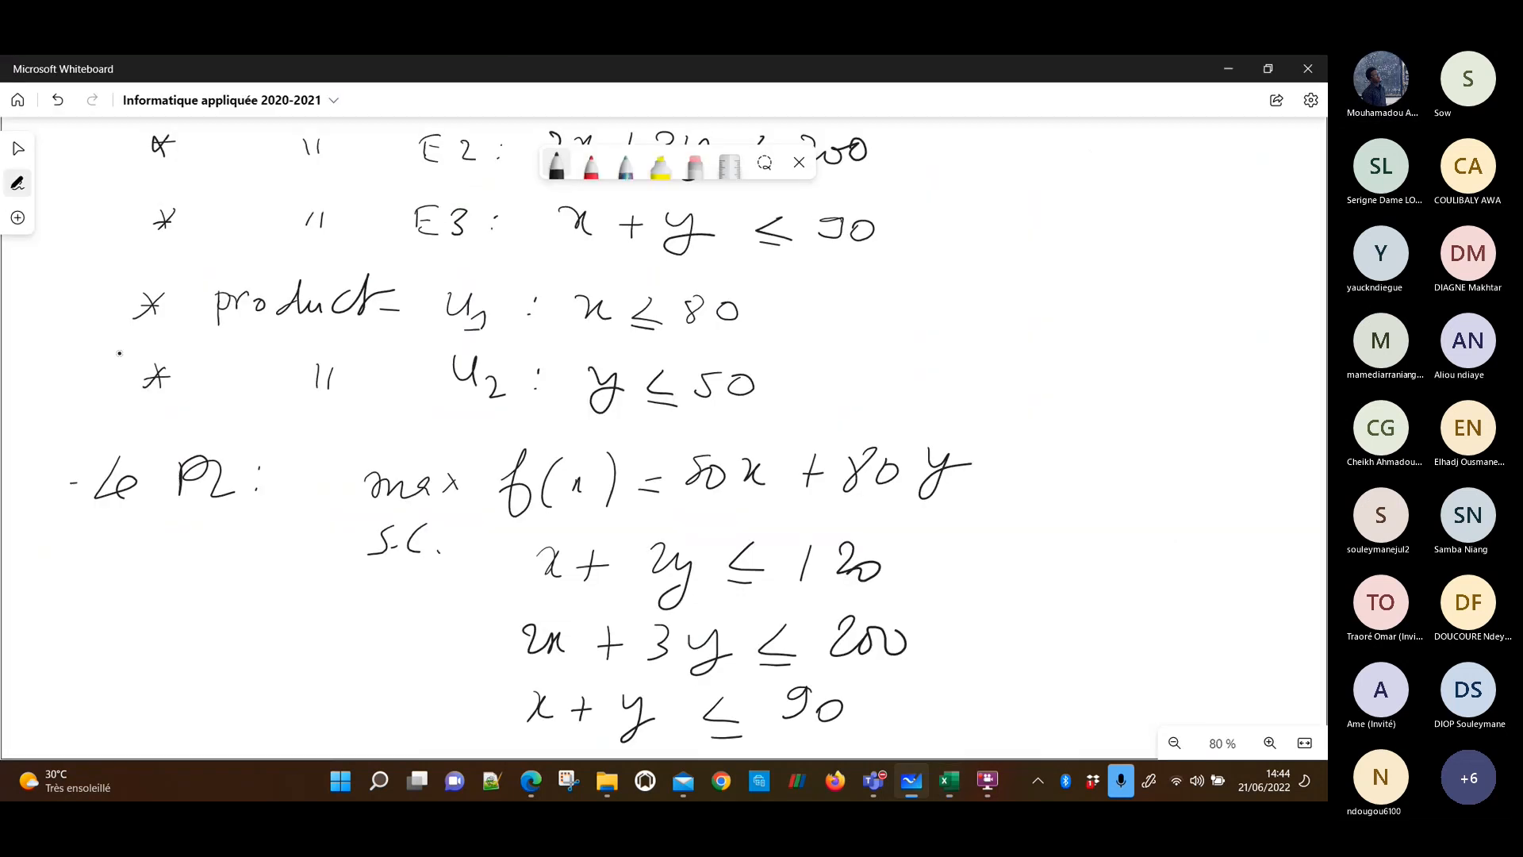
{"action": "scroll", "coordinate": [119, 353], "scroll_direction": "up", "scroll_amount": 4}
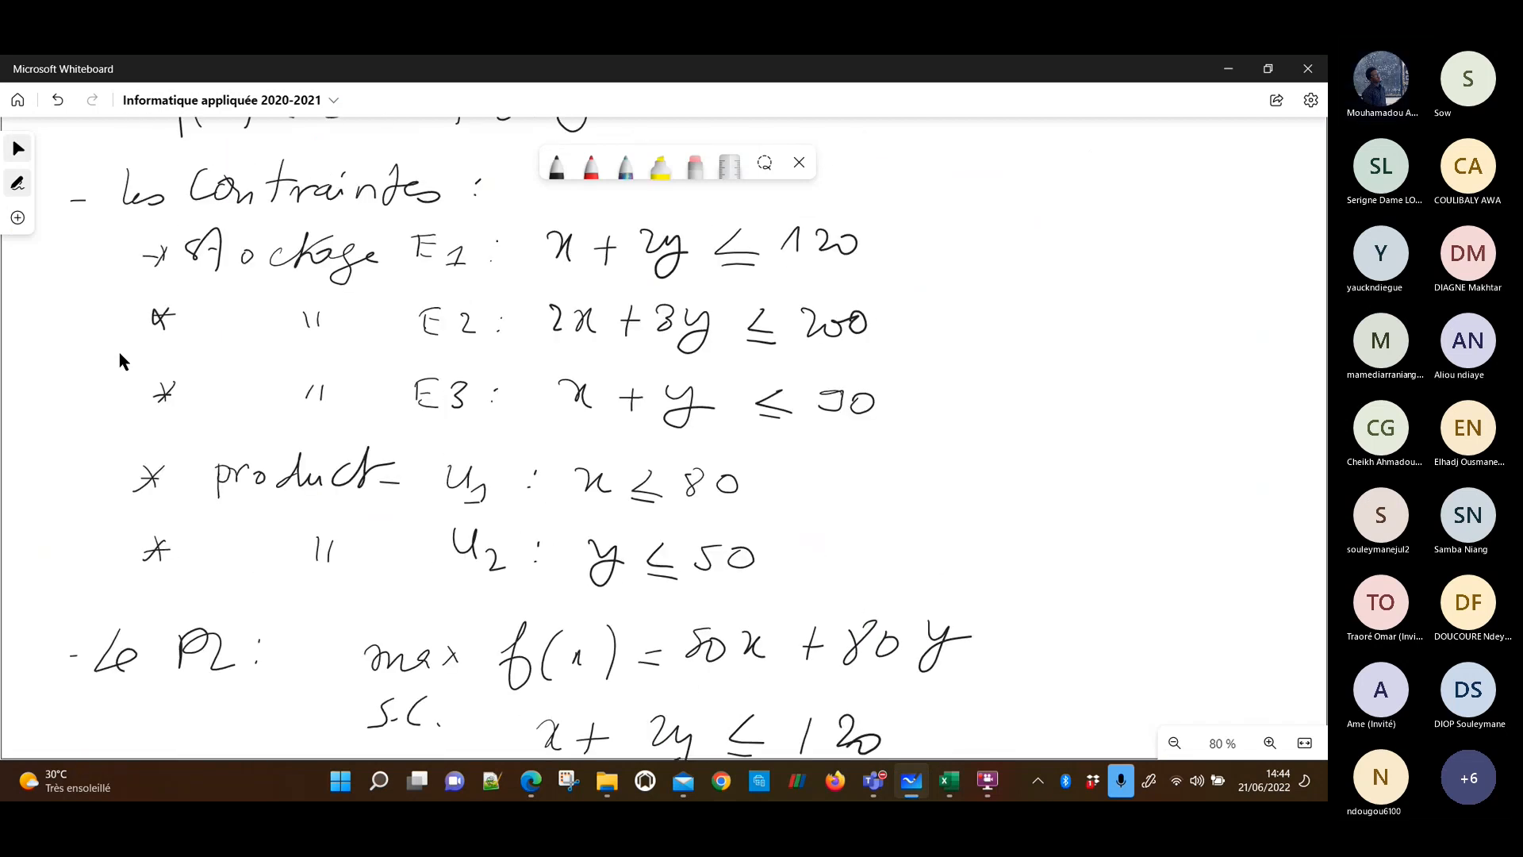
{"action": "key", "text": "alt+Tab"}
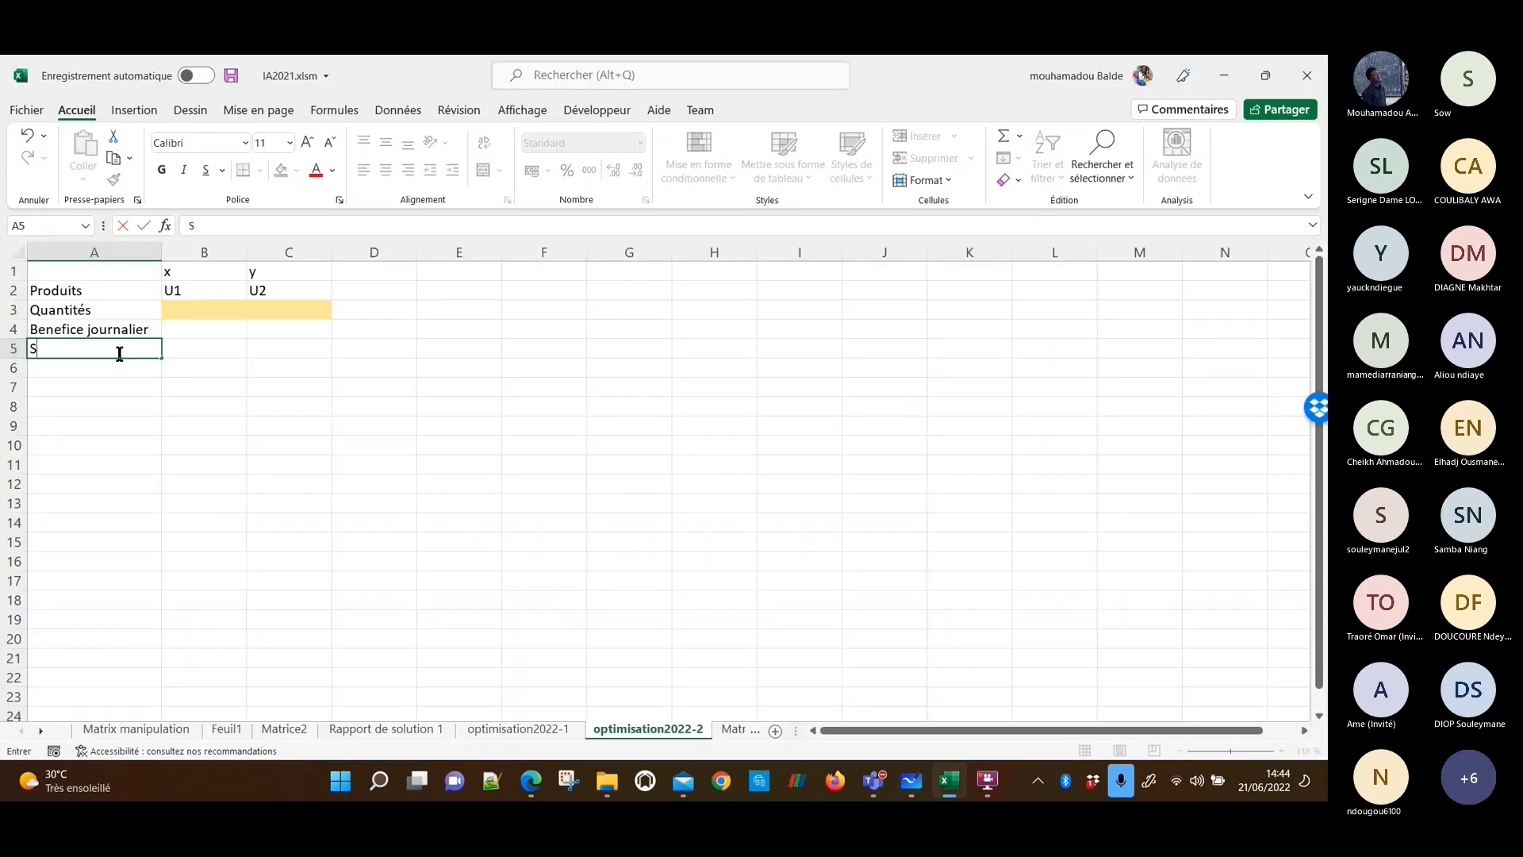
{"action": "type", "text": "tockage E1"}
{"action": "key", "text": "Return"}
Copy the "Stockage E1" label from A5 into cells A6 and A7.
{"action": "left_click", "coordinate": [120, 352]}
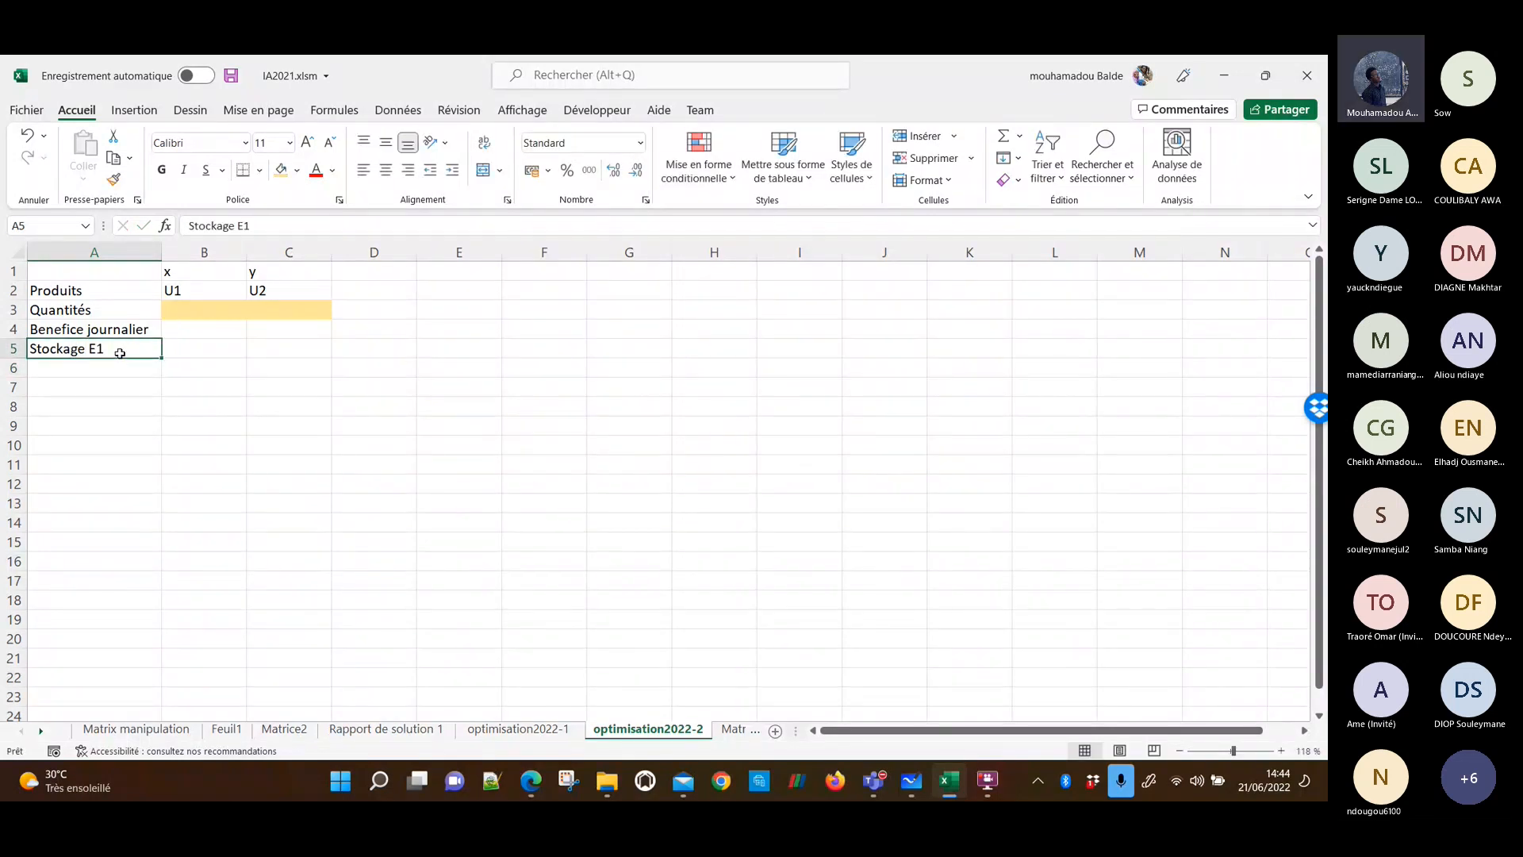
{"action": "key", "text": "ctrl+c"}
{"action": "key", "text": "Down"}
{"action": "key", "text": "ctrl+v"}
{"action": "key", "text": "Down"}
{"action": "key", "text": "ctrl+v"}
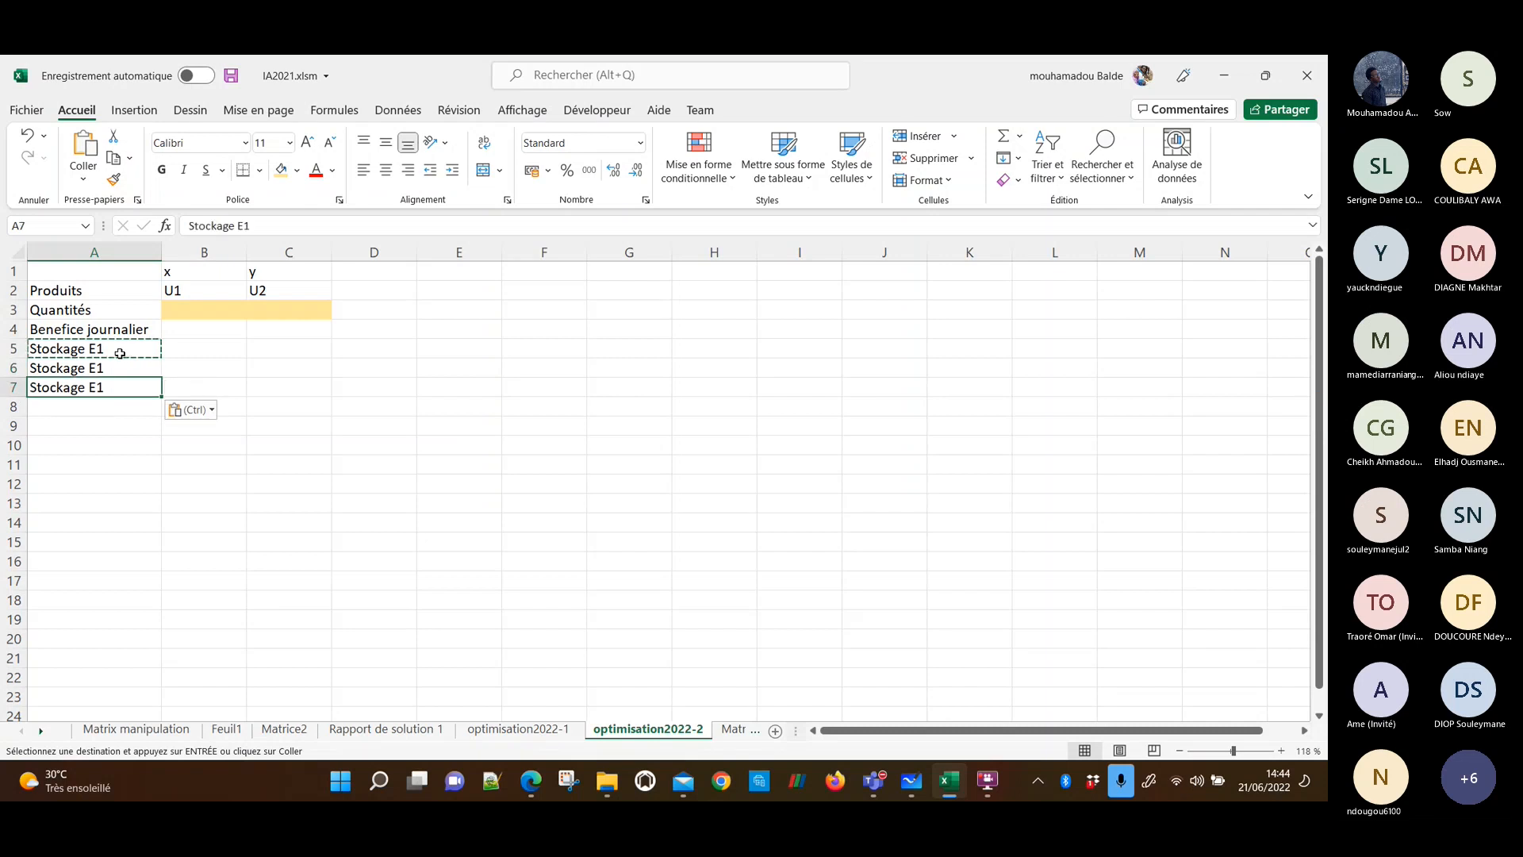
Change the copied labels to "Stockage E2" in A6 and "Stockage E3" in A7.
{"action": "left_click", "coordinate": [119, 366]}
{"action": "left_click", "coordinate": [286, 223]}
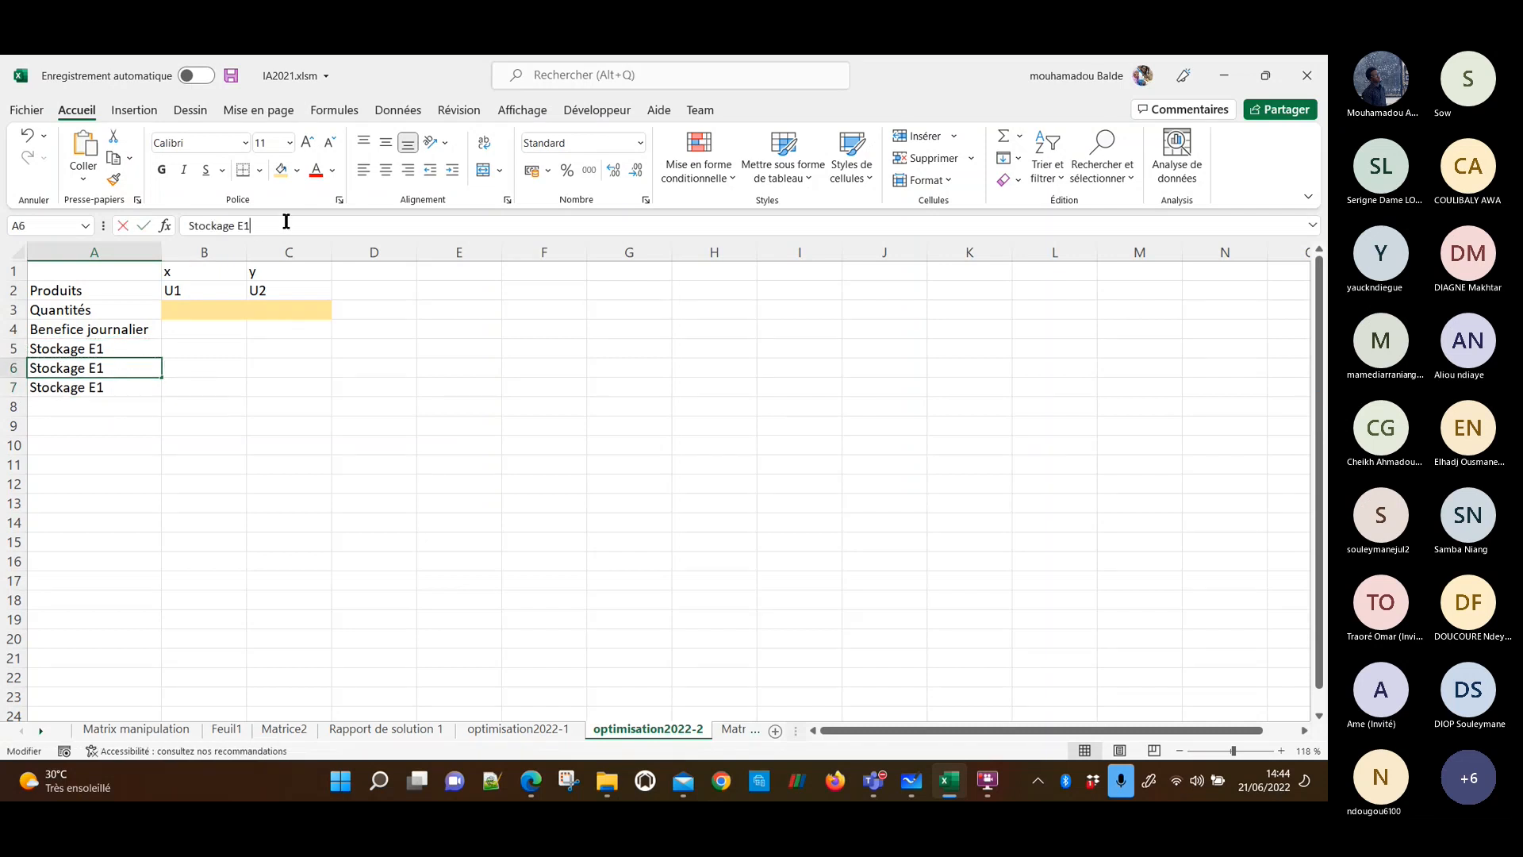
{"action": "key", "text": "BackSpace"}
{"action": "type", "text": "2"}
{"action": "key", "text": "Return"}
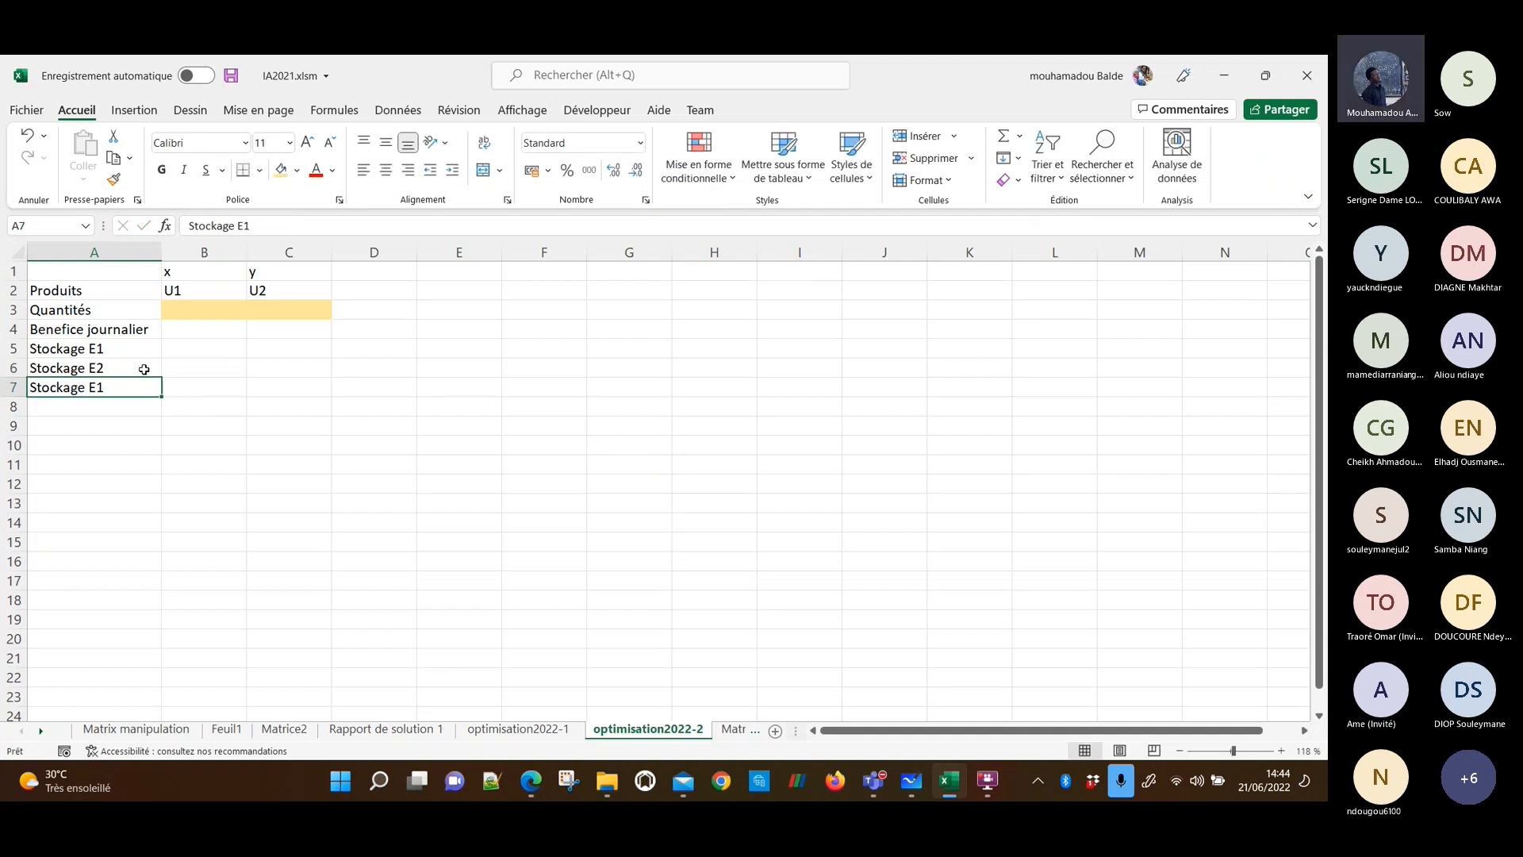
{"action": "left_click", "coordinate": [270, 228]}
{"action": "key", "text": "BackSpace"}
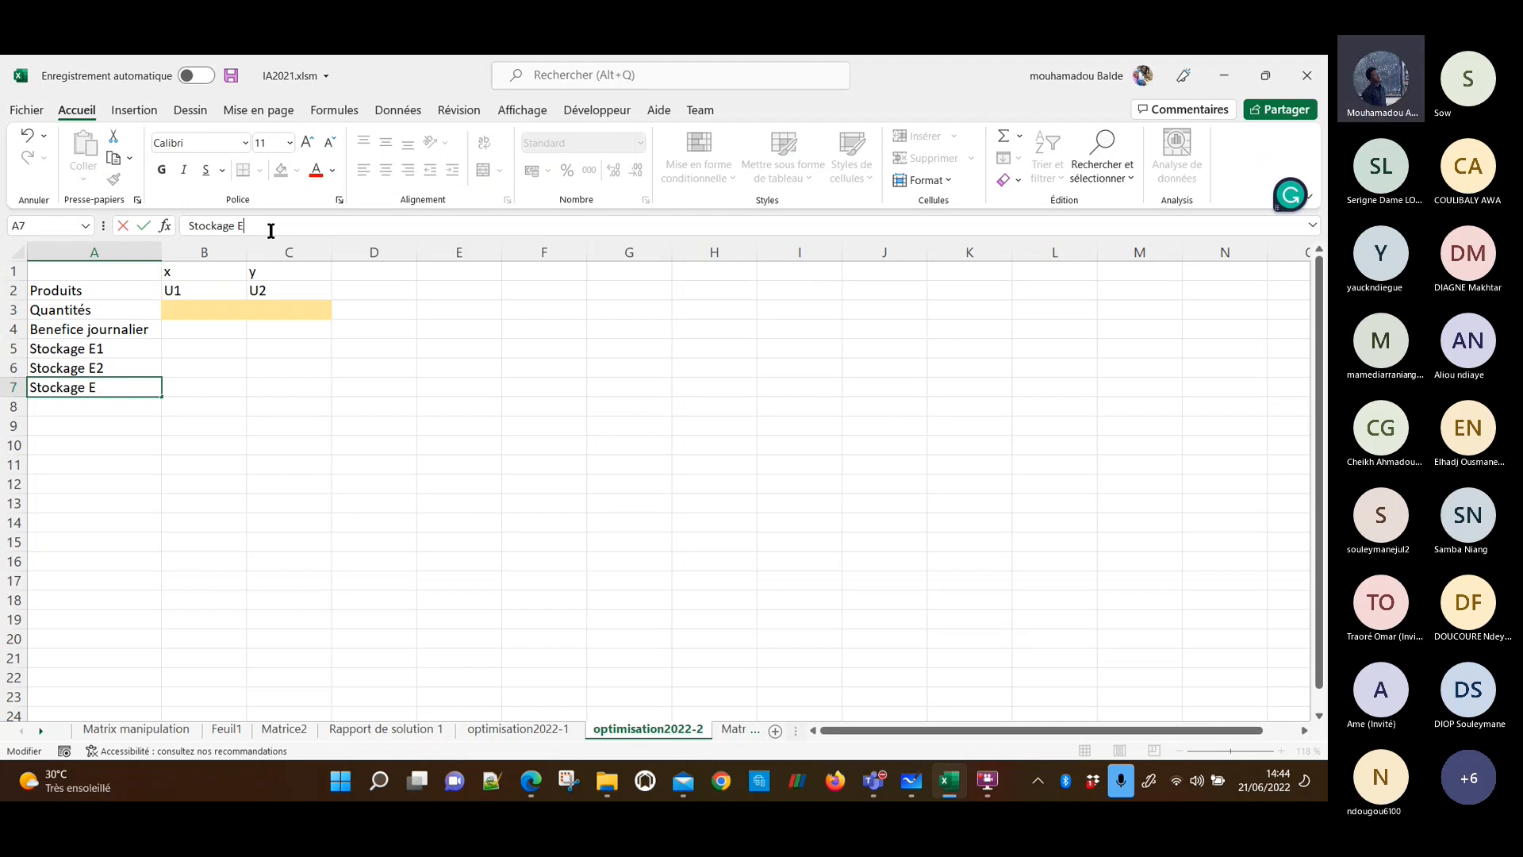
{"action": "type", "text": "3"}
{"action": "key", "text": "Return"}
Label row 8 "Productions U1" in cell A8, following the production constraints on the Whiteboard.
{"action": "key", "text": "alt+Tab"}
{"action": "key", "text": "alt+Tab"}
{"action": "type", "text": "P"}
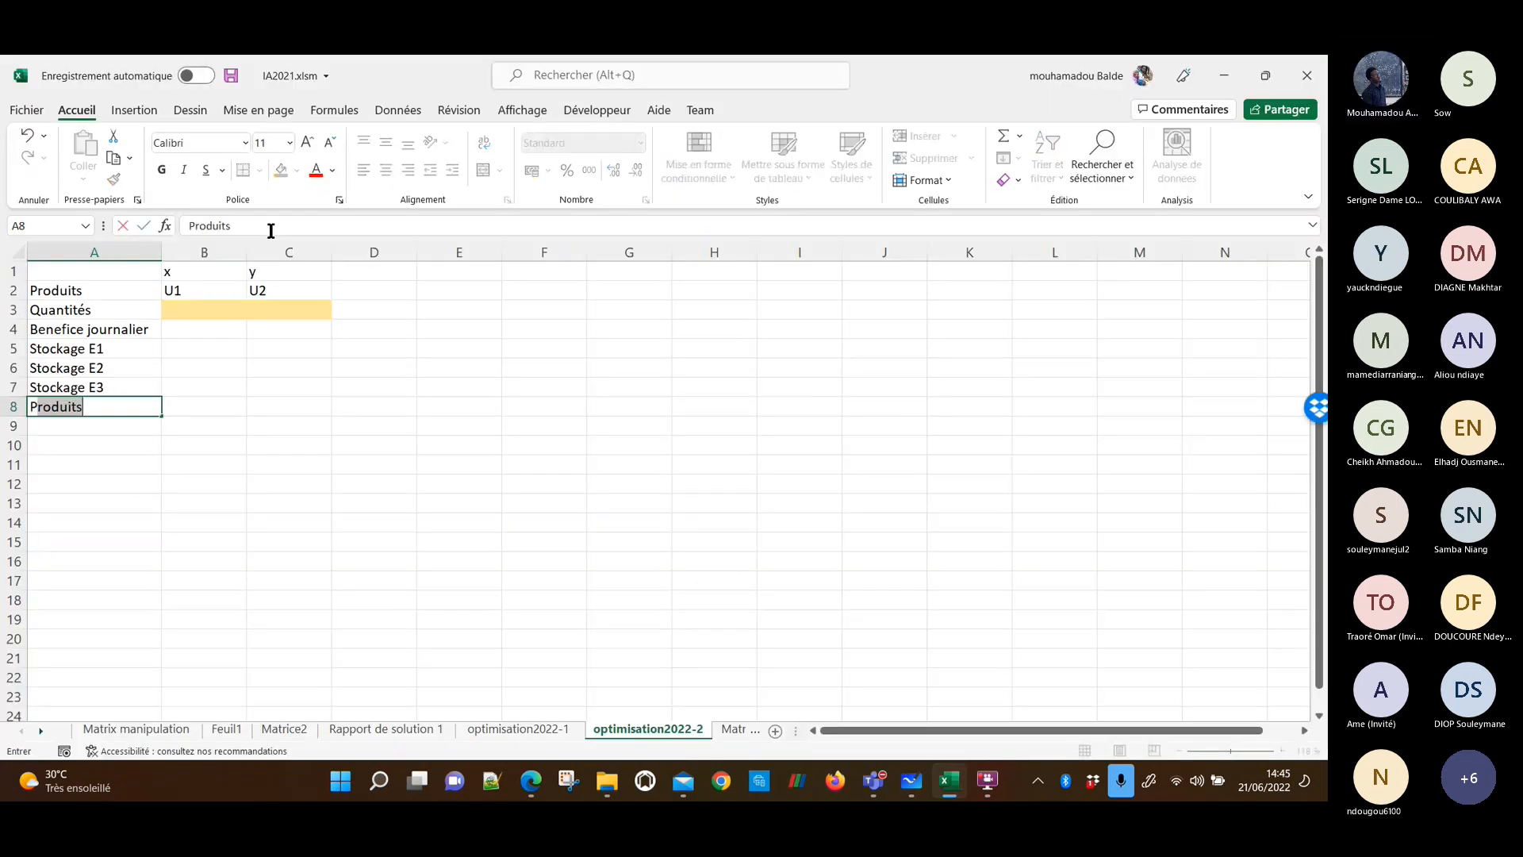
{"action": "type", "text": "roduc"}
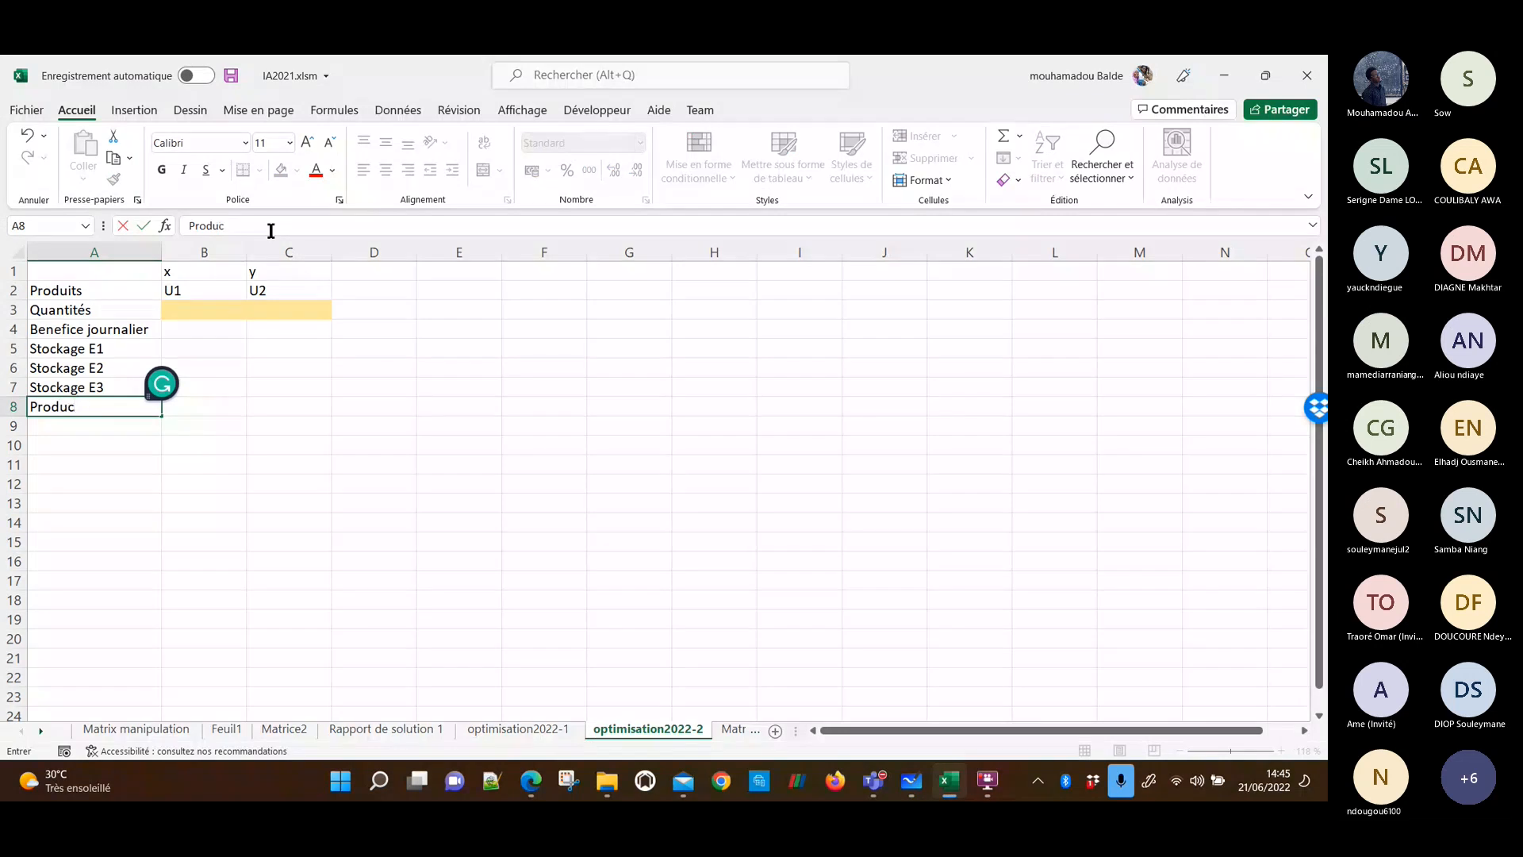
{"action": "type", "text": "tions U1"}
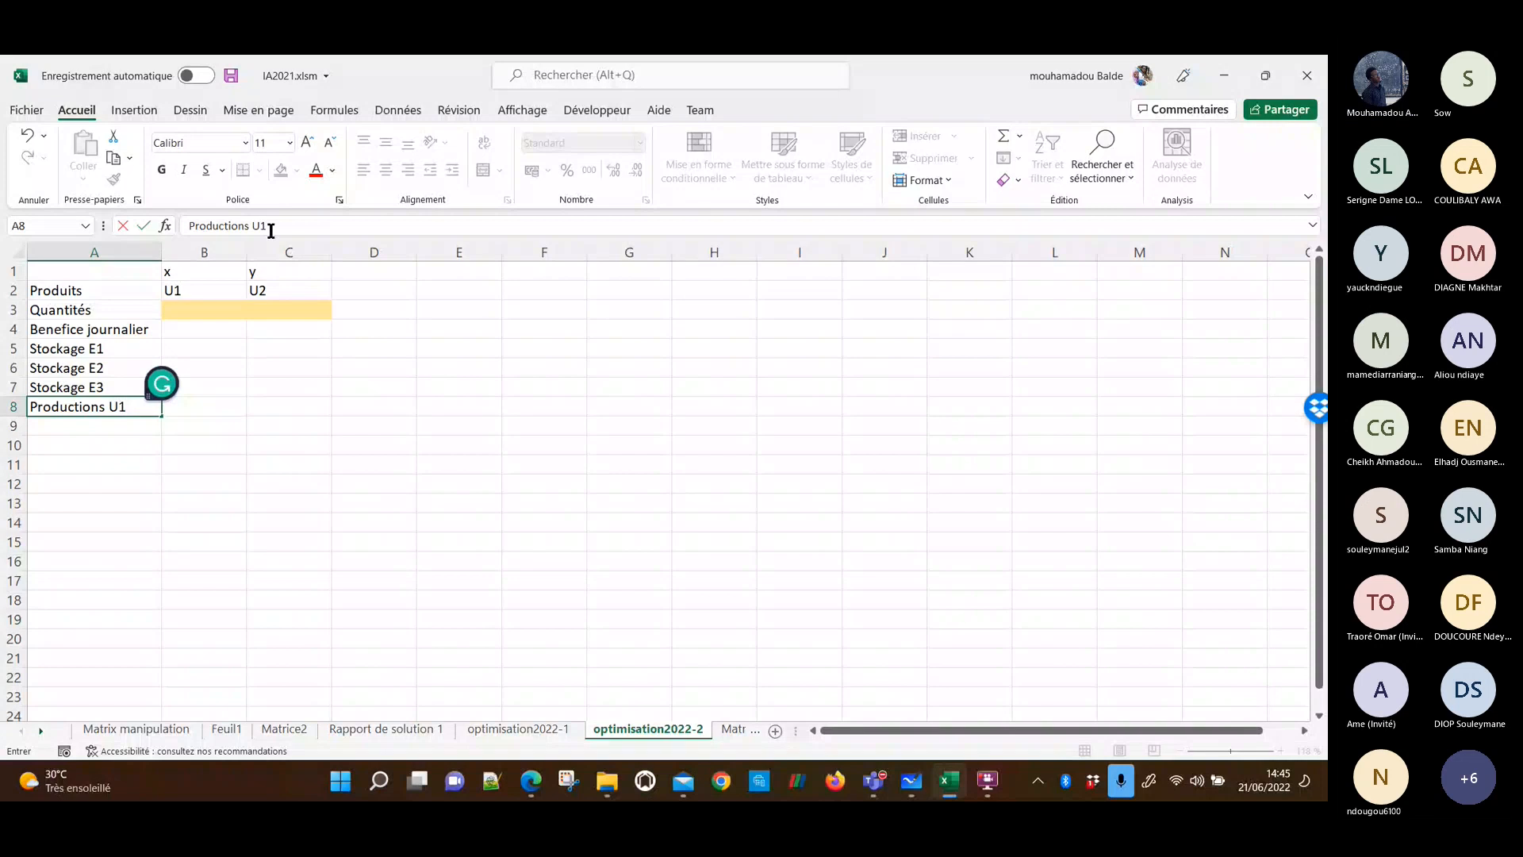
{"action": "key", "text": "ctrl+Return"}
{"action": "key", "text": "Return"}
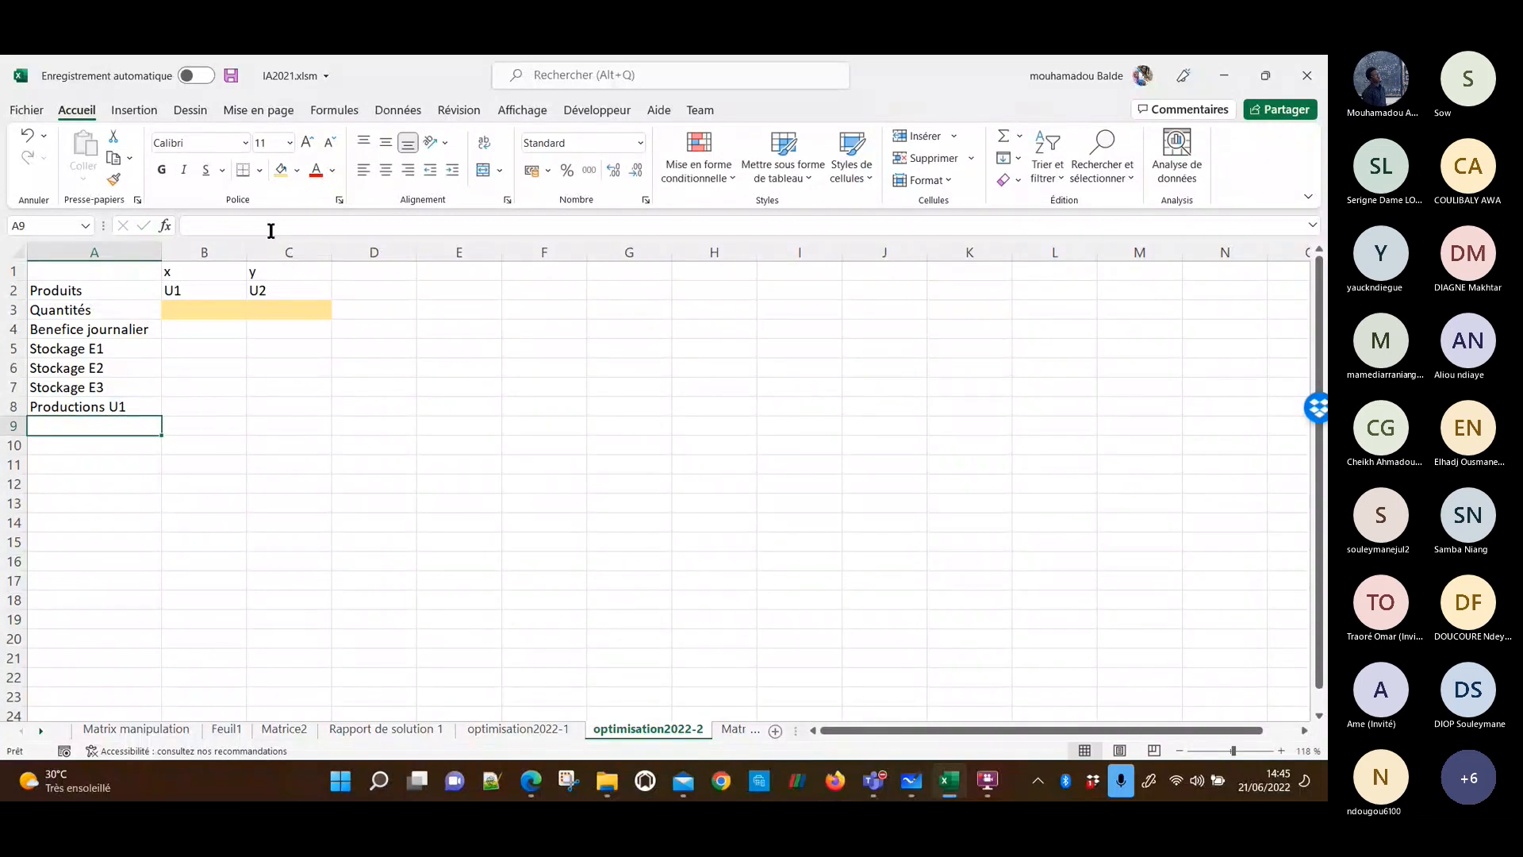
Copy the "Productions U1" label into cell A9 and change it to "Productions U2".
{"action": "key", "text": "Up"}
{"action": "key", "text": "ctrl+c"}
{"action": "key", "text": "Down"}
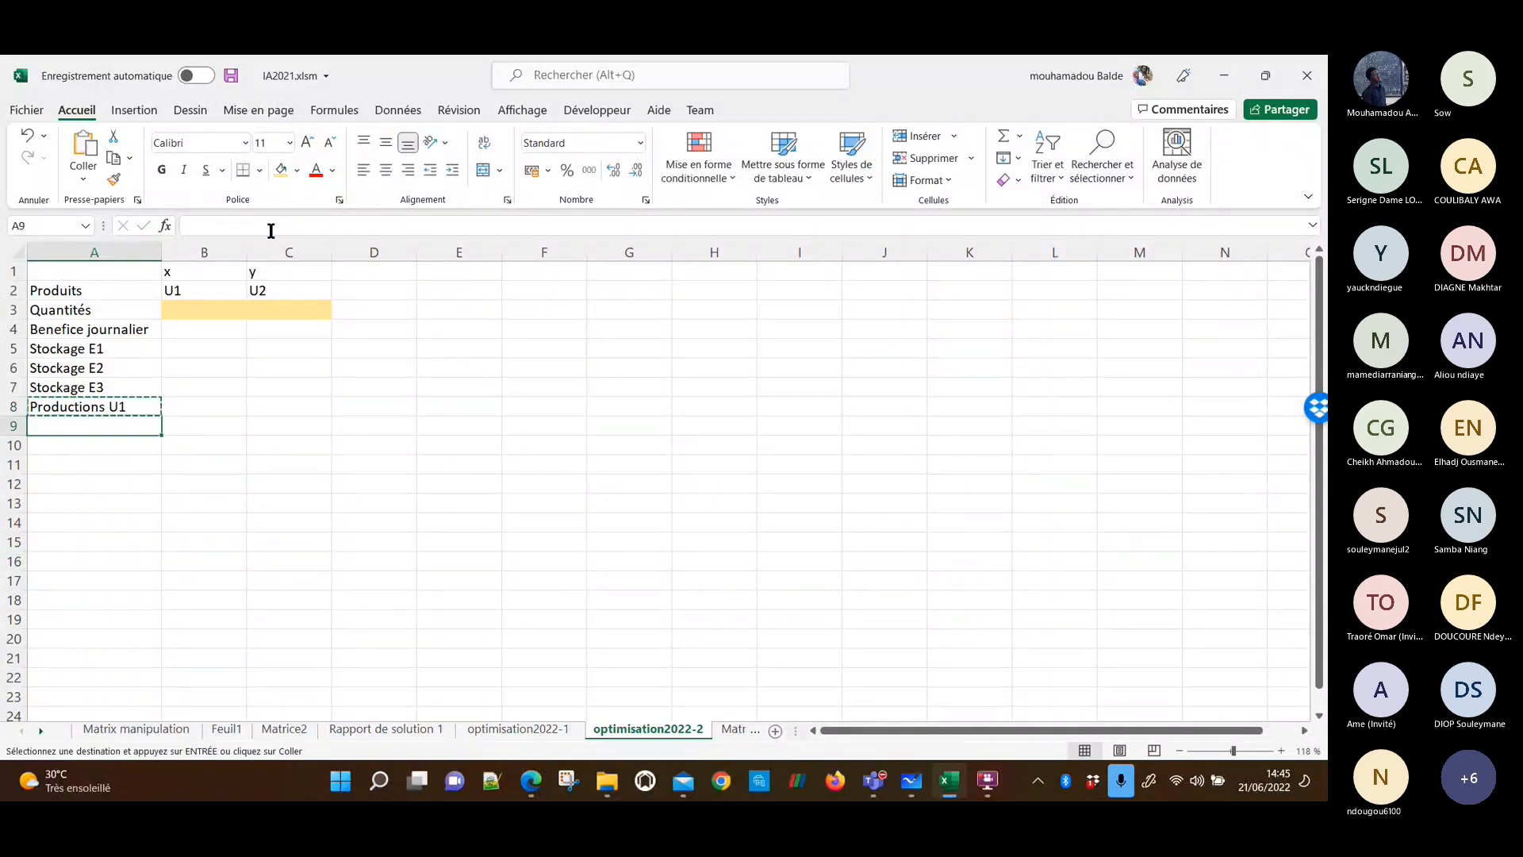
{"action": "key", "text": "ctrl+v"}
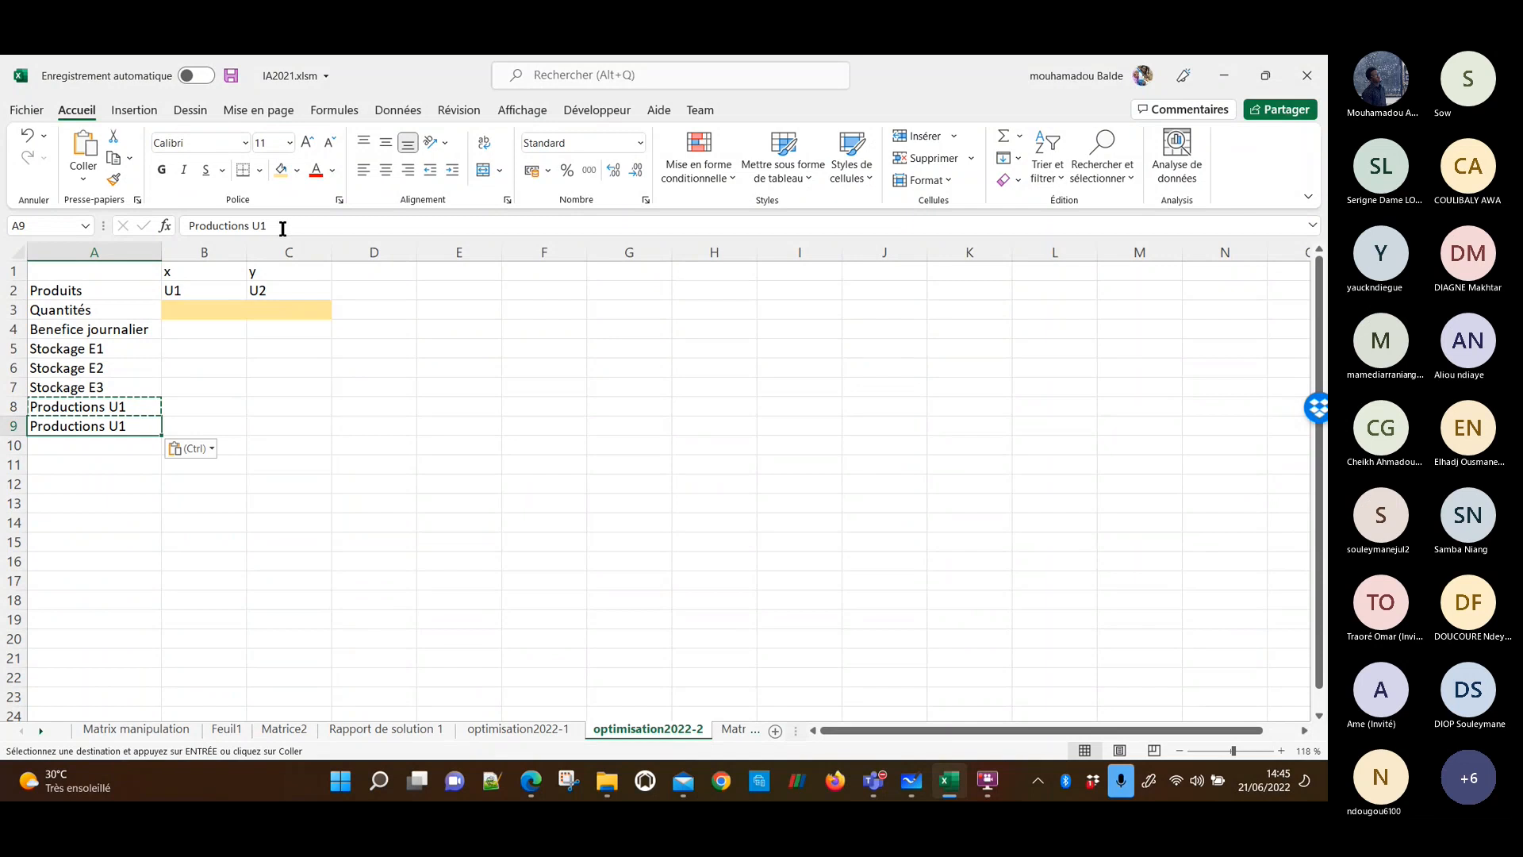
{"action": "left_click", "coordinate": [282, 228]}
{"action": "key", "text": "BackSpace"}
{"action": "type", "text": "2"}
{"action": "key", "text": "Return"}
Enter the daily profit coefficients 50 in B4 and 80 in C4, taking them from the Whiteboard objective function.
{"action": "key", "text": "Up"}
{"action": "key", "text": "Right"}
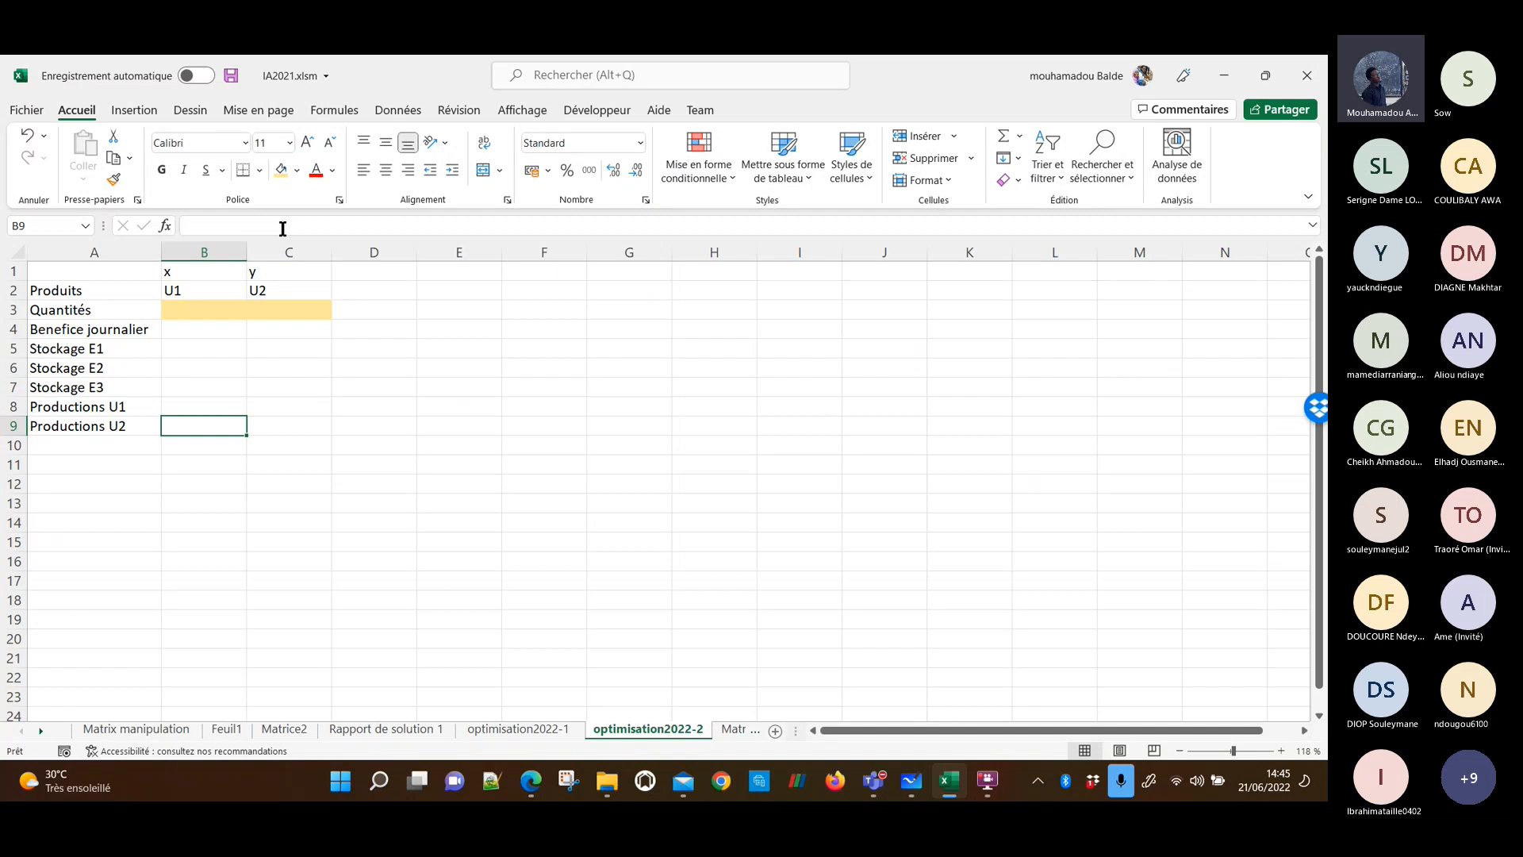
{"action": "key", "text": "alt+Tab"}
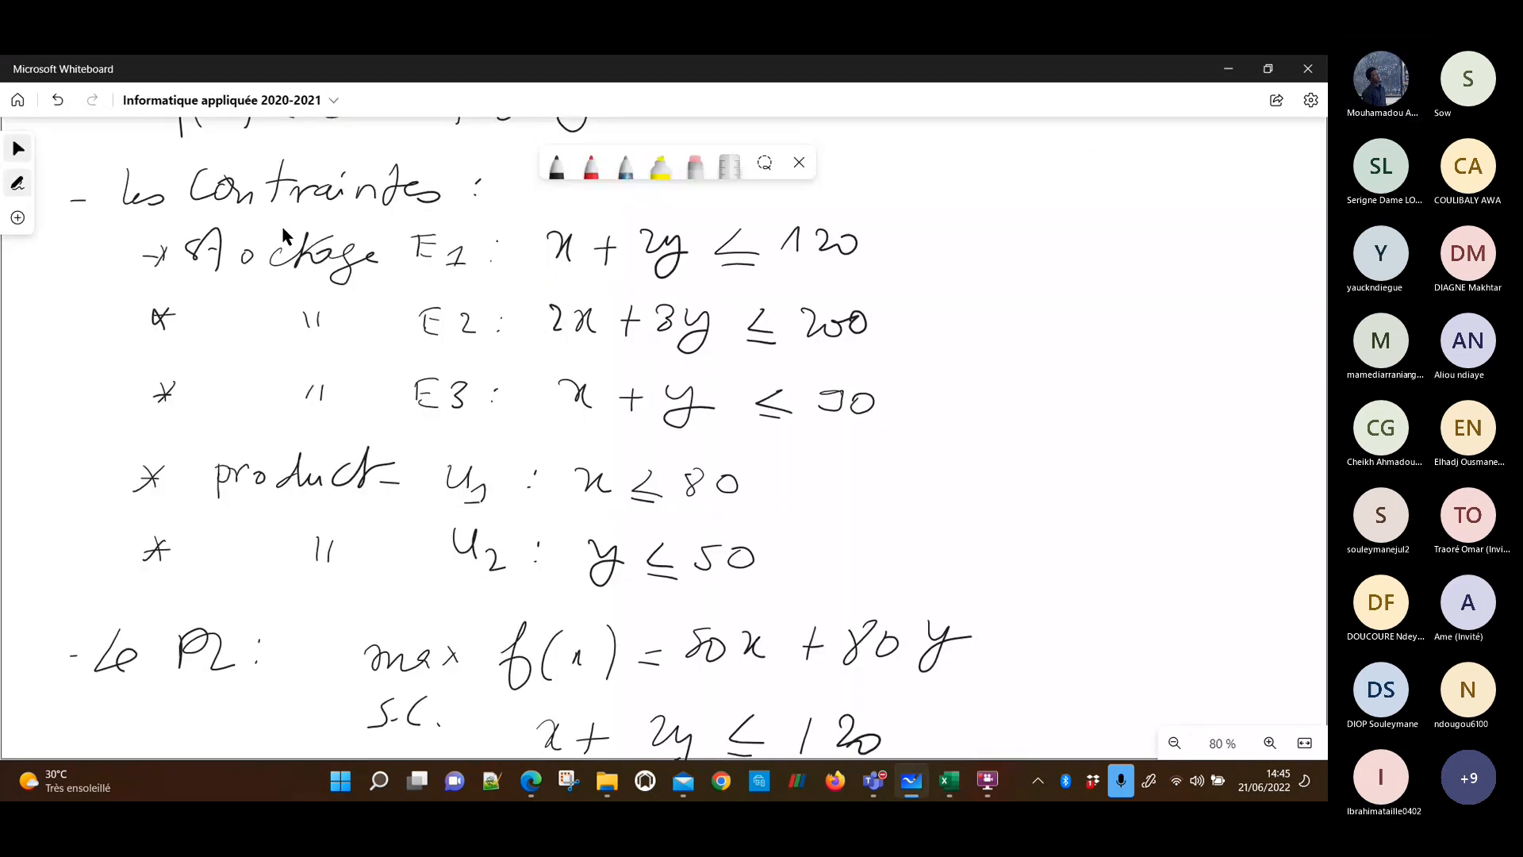
{"action": "key", "text": "alt+Tab"}
{"action": "key", "text": "Up"}
{"action": "key", "text": "Up"}
{"action": "key", "text": "Up"}
{"action": "key", "text": "Up"}
{"action": "key", "text": "Up"}
{"action": "key", "text": "Up"}
{"action": "key", "text": "Down"}
{"action": "key", "text": "alt+Tab"}
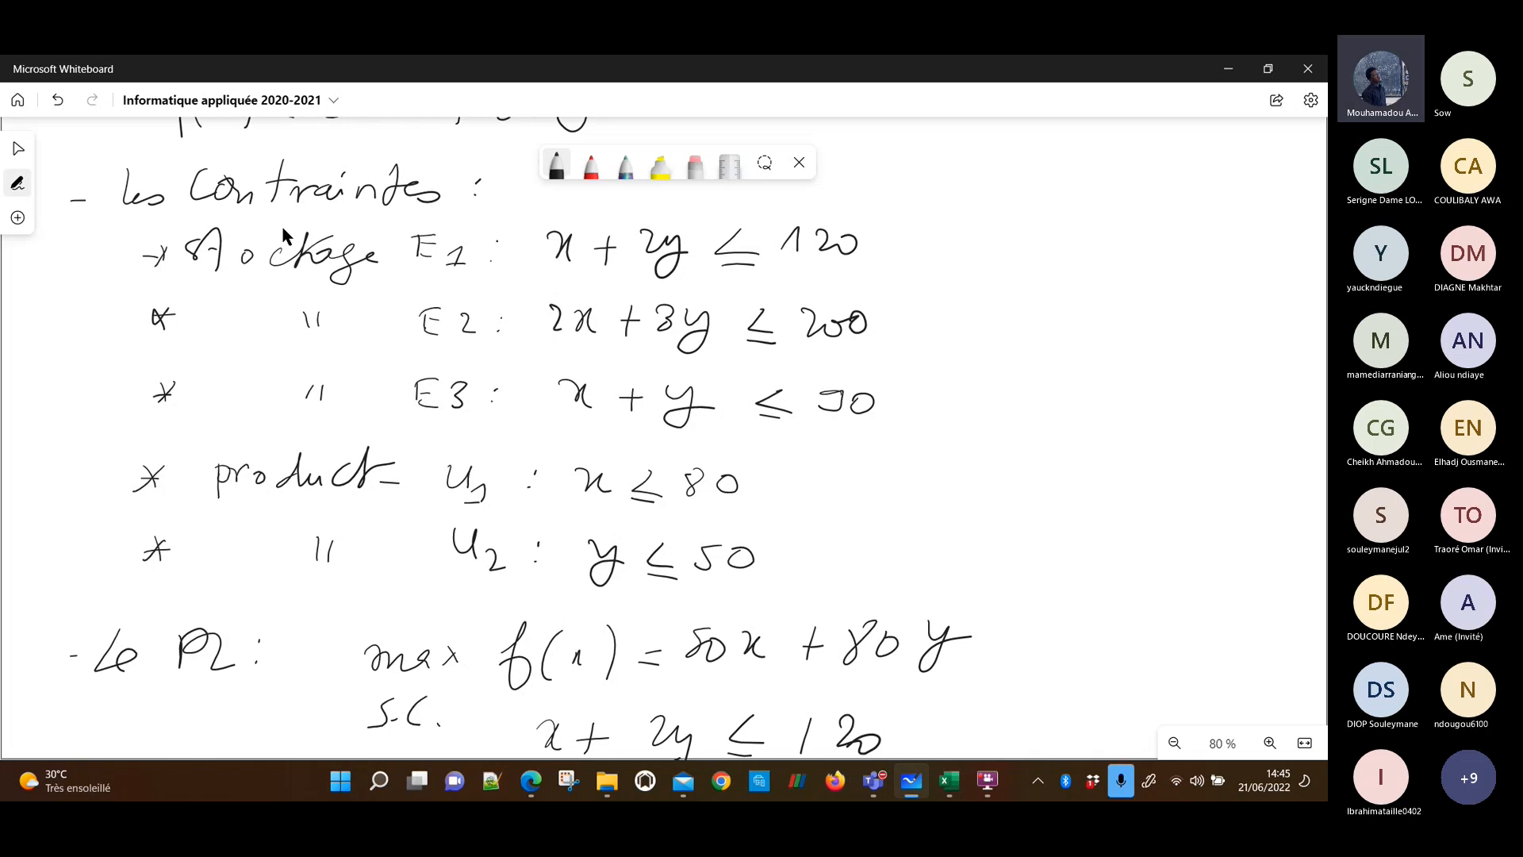
{"action": "key", "text": "alt+Tab"}
{"action": "type", "text": "50"}
{"action": "key", "text": "Tab"}
{"action": "type", "text": "80"}
{"action": "key", "text": "Return"}
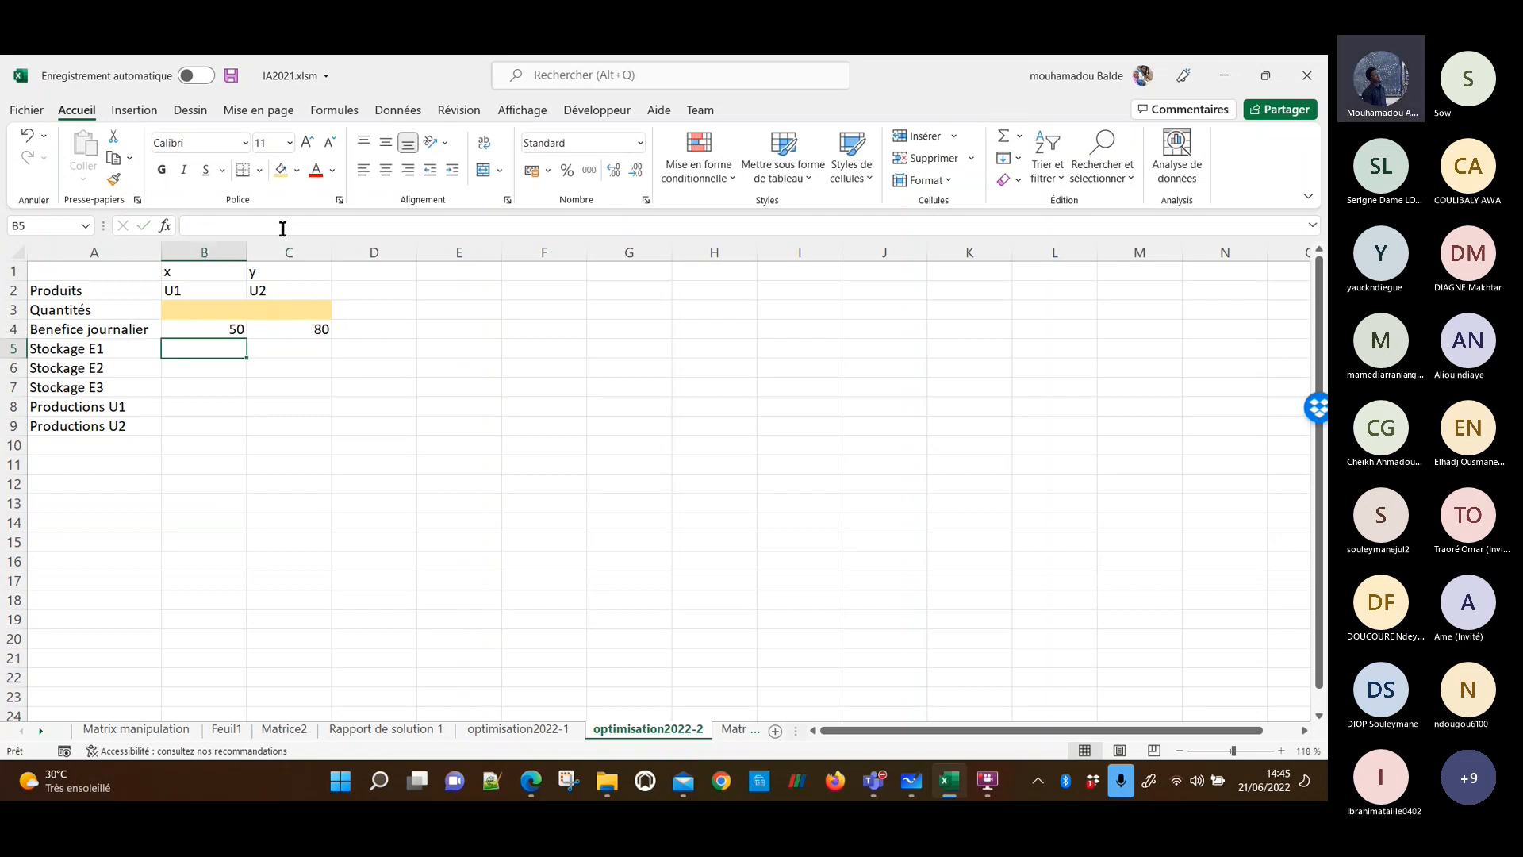
Handwrite the constraint coefficient matrix beside the linear program on the Whiteboard, with rows 1 1, 2 3, 1 1, 1 0 and 0 1.
{"action": "key", "text": "alt+Tab"}
{"action": "scroll", "coordinate": [281, 224], "scroll_direction": "down", "scroll_amount": 5}
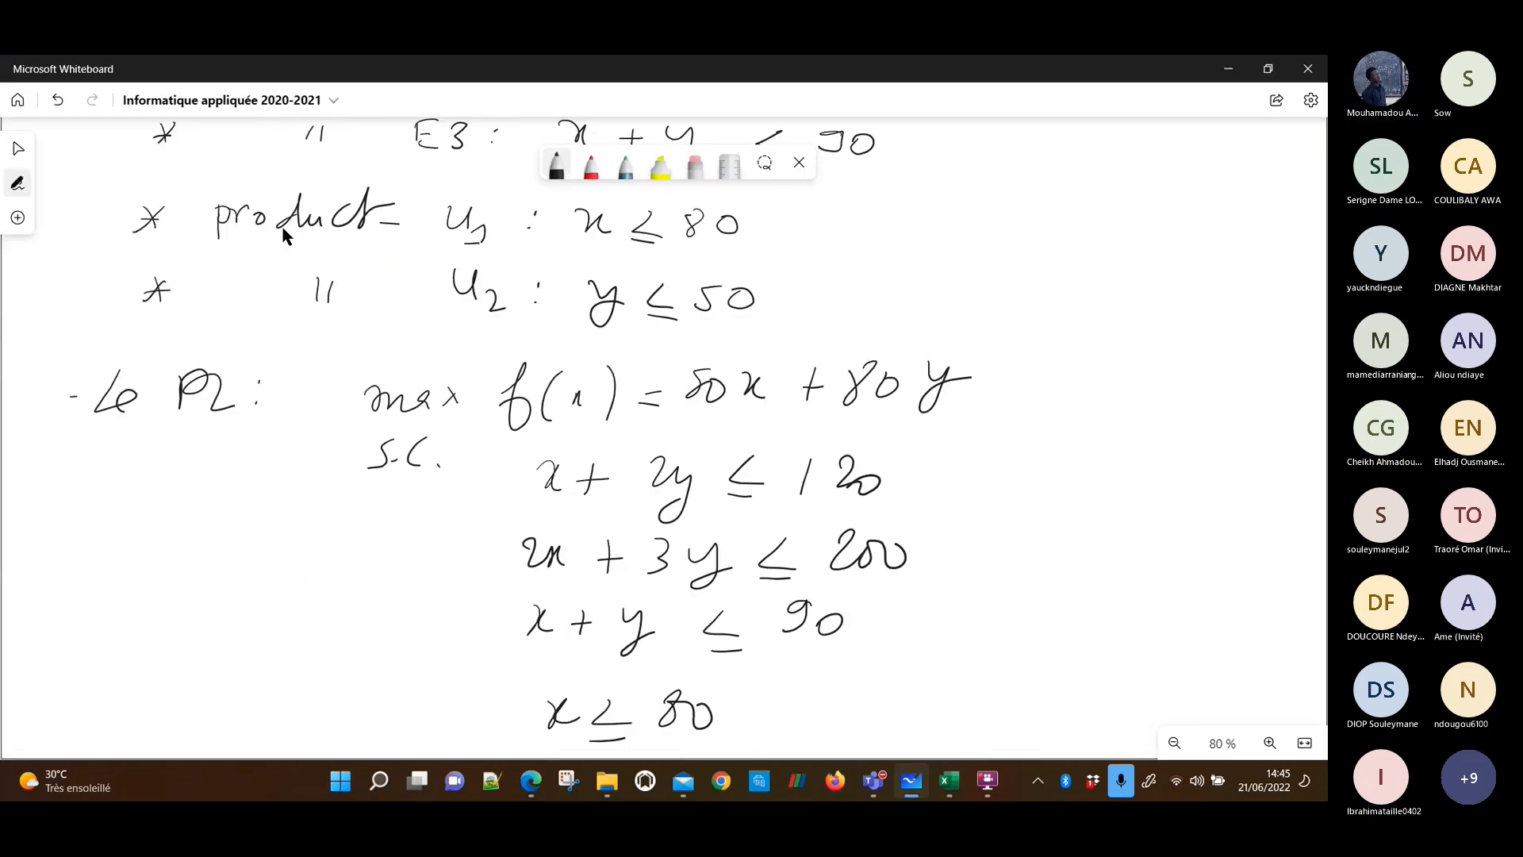
{"action": "scroll", "coordinate": [283, 229], "scroll_direction": "down", "scroll_amount": 1}
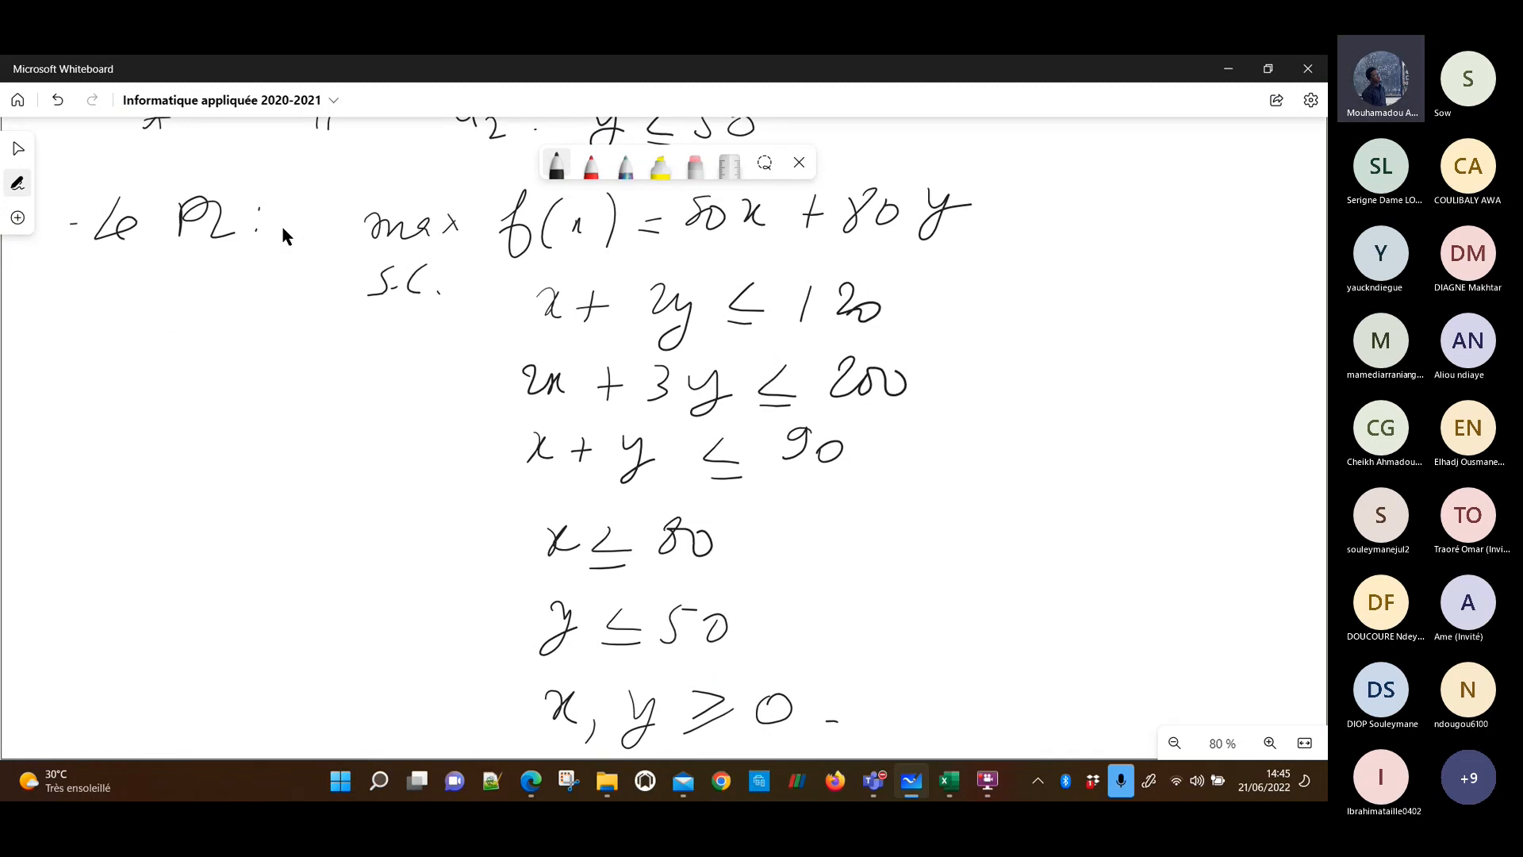
{"action": "scroll", "coordinate": [282, 228], "scroll_direction": "right", "scroll_amount": 2}
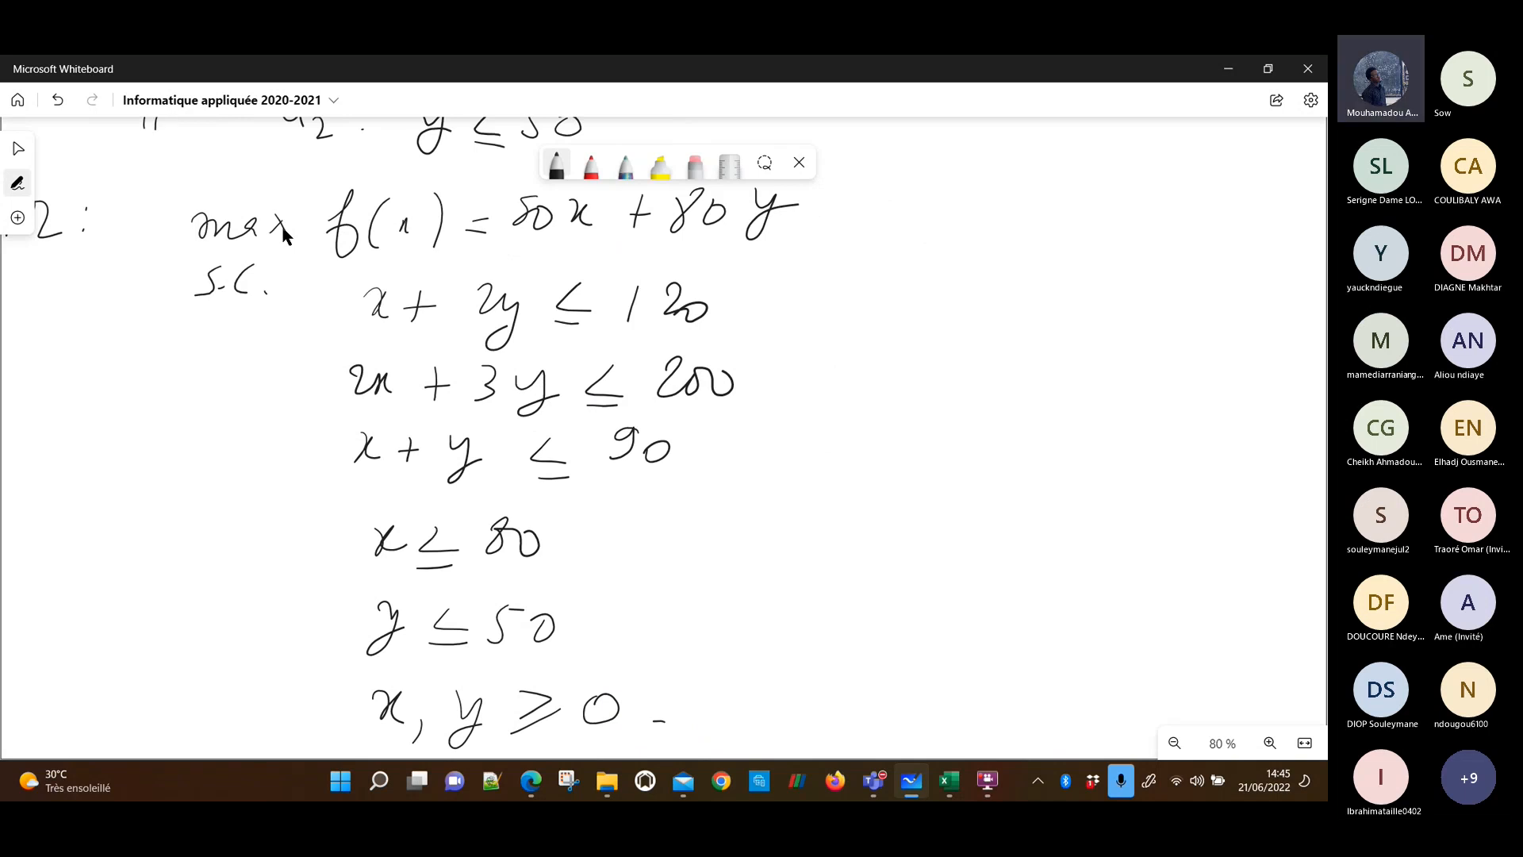
{"action": "scroll", "coordinate": [282, 229], "scroll_direction": "right", "scroll_amount": 1}
{"action": "mouse_move", "coordinate": [669, 441]}
{"action": "left_mouse_down"}
{"action": "mouse_move", "coordinate": [698, 435]}
{"action": "mouse_move", "coordinate": [702, 461]}
{"action": "left_mouse_up"}
{"action": "mouse_move", "coordinate": [793, 283]}
{"action": "left_mouse_down"}
{"action": "mouse_move", "coordinate": [769, 300]}
{"action": "mouse_move", "coordinate": [725, 525]}
{"action": "mouse_move", "coordinate": [766, 680]}
{"action": "left_mouse_up"}
{"action": "mouse_move", "coordinate": [780, 340]}
{"action": "left_mouse_down"}
{"action": "mouse_move", "coordinate": [886, 308]}
{"action": "mouse_move", "coordinate": [881, 338]}
{"action": "left_mouse_up"}
{"action": "mouse_move", "coordinate": [782, 413]}
{"action": "left_mouse_down"}
{"action": "mouse_move", "coordinate": [776, 433]}
{"action": "mouse_move", "coordinate": [796, 437]}
{"action": "left_mouse_up"}
{"action": "mouse_move", "coordinate": [879, 412]}
{"action": "left_mouse_down"}
{"action": "mouse_move", "coordinate": [892, 419]}
{"action": "mouse_move", "coordinate": [871, 449]}
{"action": "left_mouse_up"}
{"action": "left_click_drag", "start_coordinate": [765, 542], "coordinate": [790, 541]}
{"action": "mouse_move", "coordinate": [868, 521]}
{"action": "left_mouse_down"}
{"action": "mouse_move", "coordinate": [891, 501]}
{"action": "mouse_move", "coordinate": [888, 542]}
{"action": "left_mouse_up"}
{"action": "mouse_move", "coordinate": [779, 609]}
{"action": "left_mouse_down"}
{"action": "mouse_move", "coordinate": [796, 593]}
{"action": "mouse_move", "coordinate": [799, 620]}
{"action": "mouse_move", "coordinate": [878, 596]}
{"action": "left_mouse_up"}
{"action": "left_click_drag", "start_coordinate": [817, 657], "coordinate": [816, 659]}
{"action": "mouse_move", "coordinate": [868, 676]}
{"action": "left_mouse_down"}
{"action": "mouse_move", "coordinate": [890, 658]}
{"action": "mouse_move", "coordinate": [891, 697]}
{"action": "left_mouse_up"}
{"action": "mouse_move", "coordinate": [936, 257]}
{"action": "left_mouse_down"}
{"action": "mouse_move", "coordinate": [986, 546]}
{"action": "mouse_move", "coordinate": [949, 701]}
{"action": "left_mouse_up"}
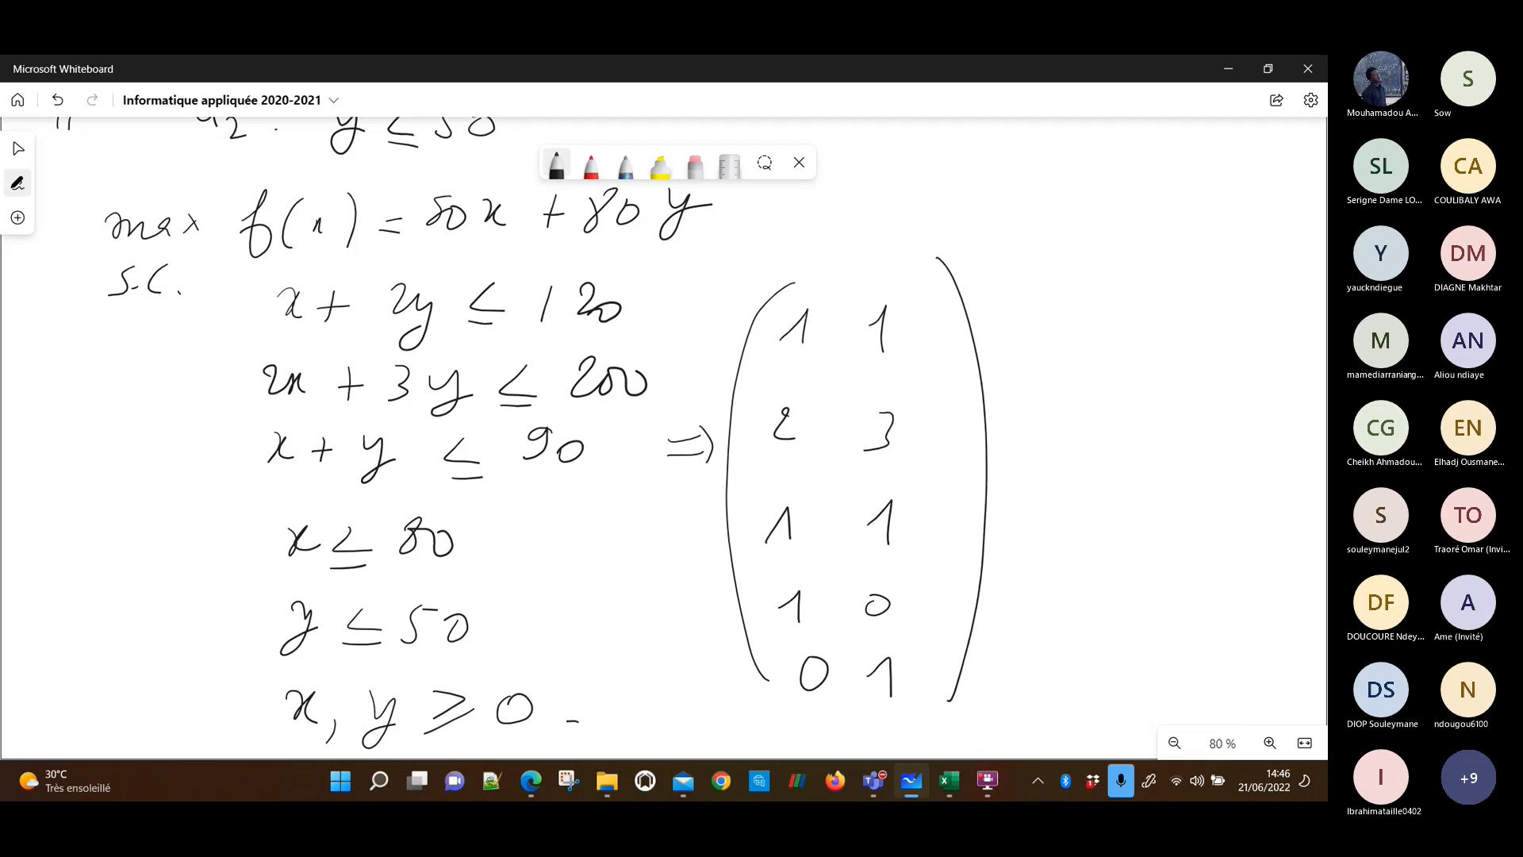
Correct the second entry in the first row of the Whiteboard matrix to 2.
{"action": "key", "text": "alt+Tab"}
{"action": "key", "text": "alt+Tab"}
{"action": "key", "text": "alt+Tab"}
{"action": "key", "text": "alt+Tab"}
{"action": "mouse_move", "coordinate": [874, 298]}
{"action": "left_mouse_down"}
{"action": "mouse_move", "coordinate": [883, 357]}
{"action": "mouse_move", "coordinate": [906, 350]}
{"action": "left_mouse_up"}
In the Excel sheet, fill the Stockage E1 row with coefficients 1 in B5 and 2 in C5.
{"action": "key", "text": "alt+Tab"}
{"action": "key", "text": "Tab"}
{"action": "type", "text": "2"}
{"action": "key", "text": "Return"}
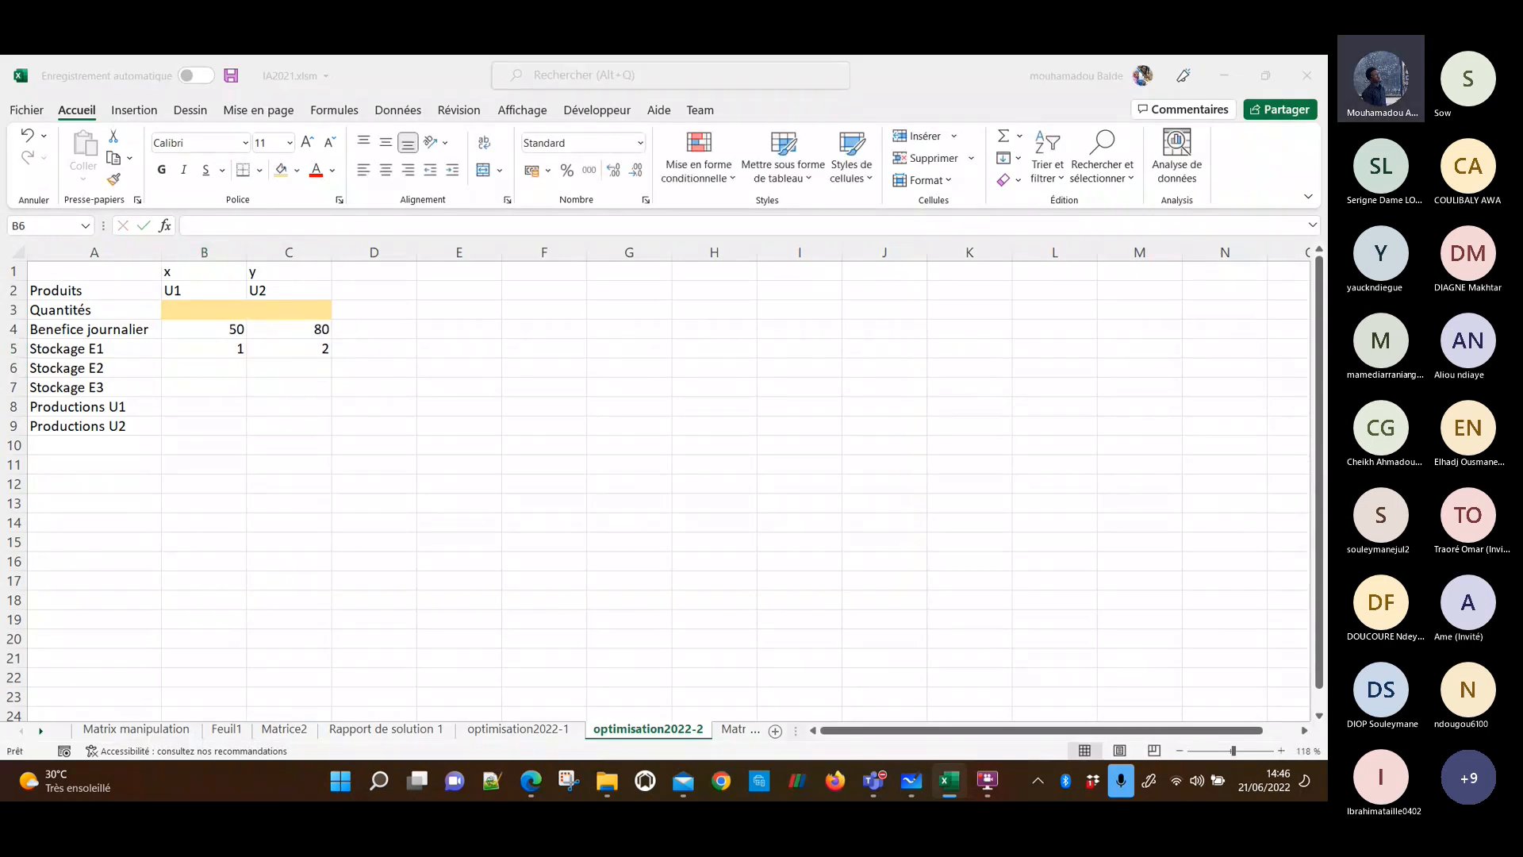
Enter the Stockage E2 coefficients 2 in B6 and 3 in C6, following the Whiteboard matrix.
{"action": "key", "text": "alt+Tab"}
{"action": "key", "text": "alt+Tab"}
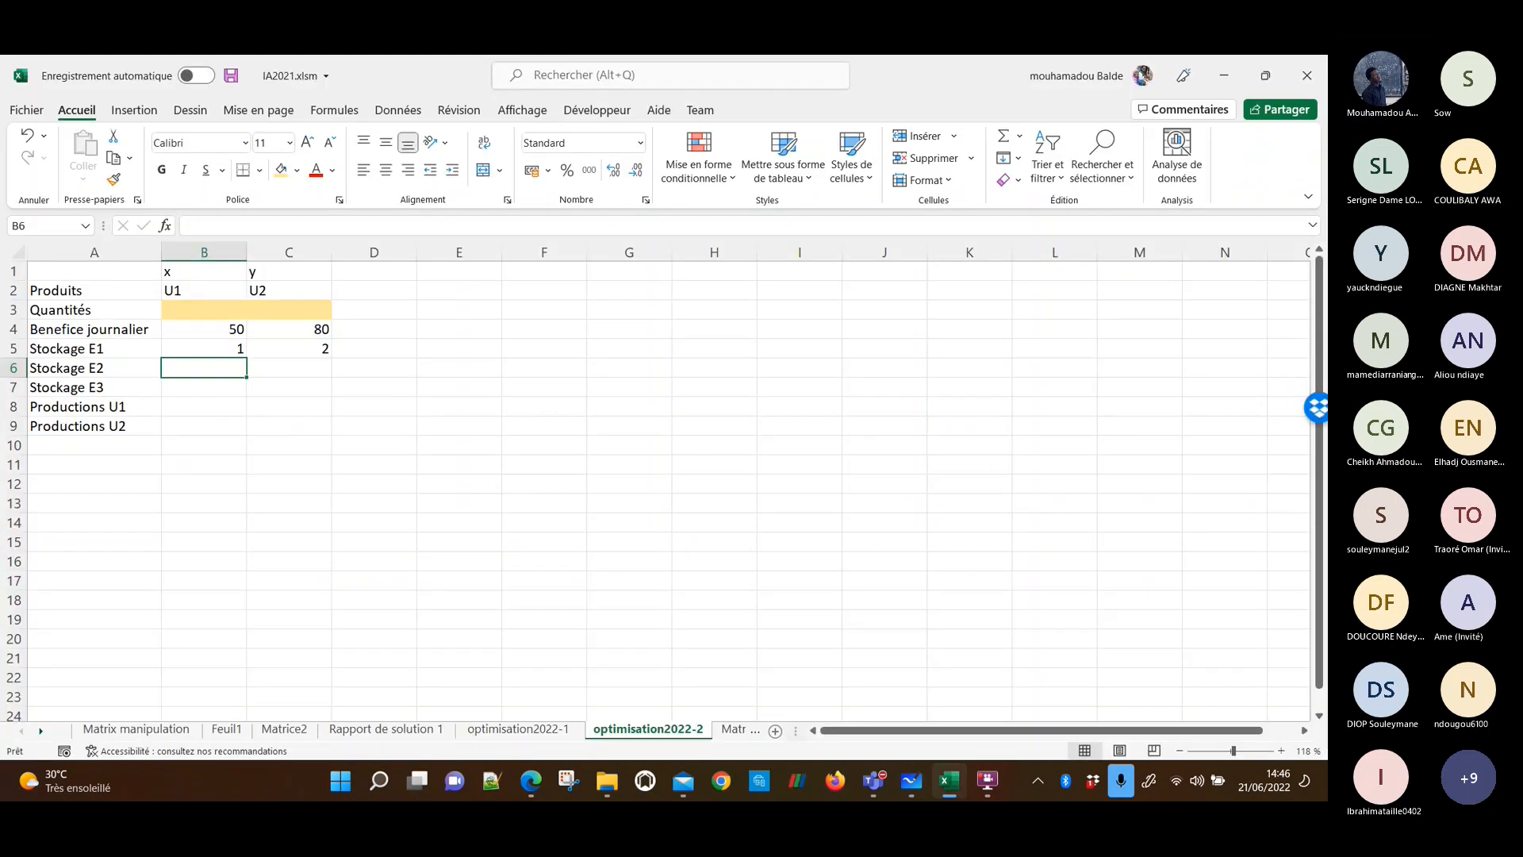
{"action": "type", "text": "2"}
{"action": "key", "text": "Tab"}
{"action": "type", "text": "3"}
{"action": "key", "text": "Return"}
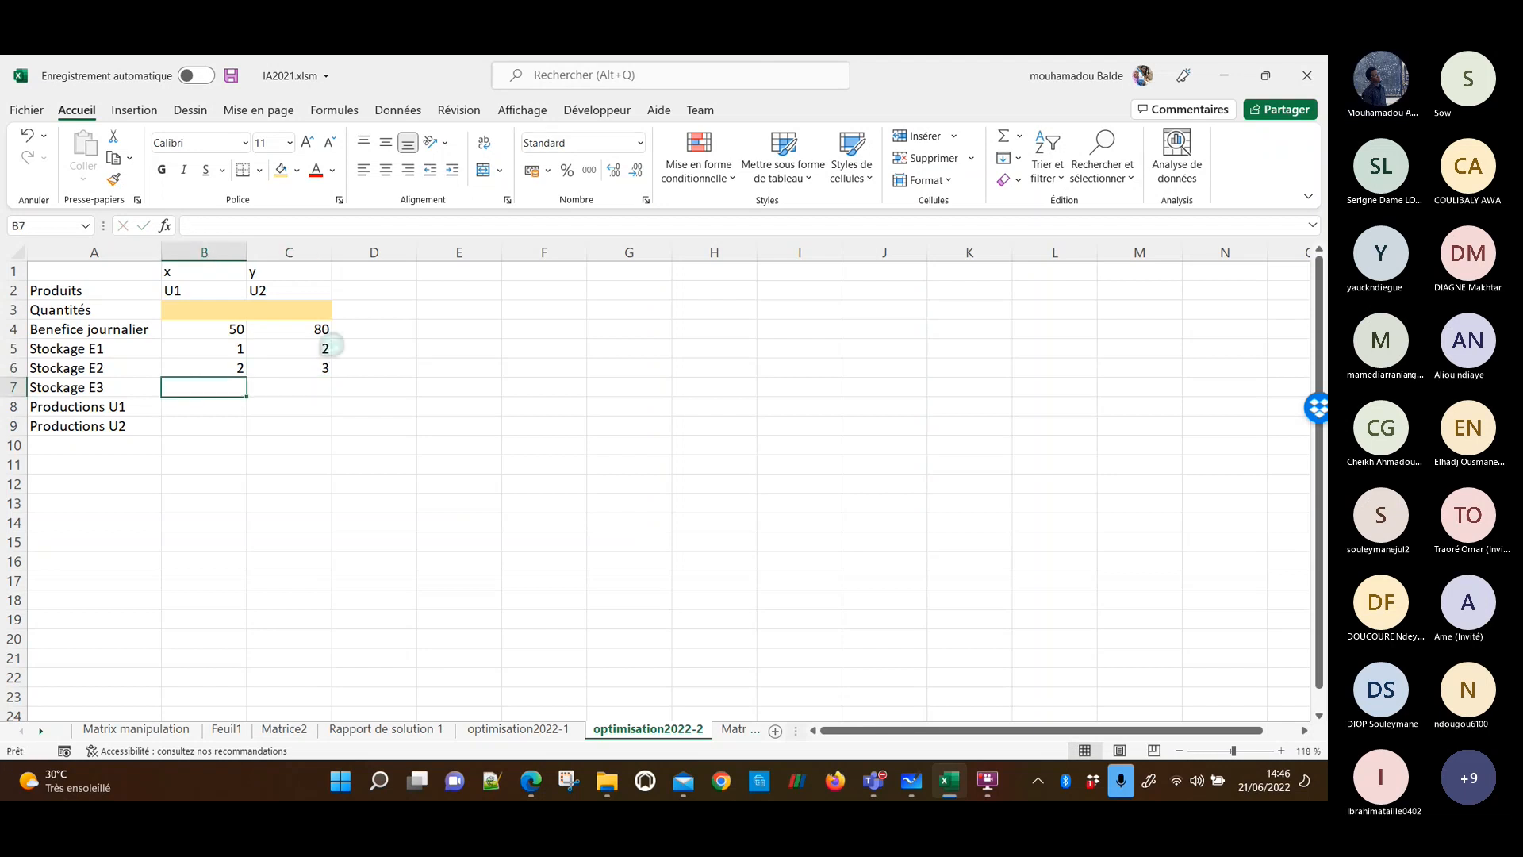
Enter the Stockage E3 coefficients 1 in B7 and 1 in C7, following the Whiteboard matrix.
{"action": "key", "text": "alt+Tab"}
{"action": "key", "text": "alt+Tab"}
{"action": "type", "text": "1"}
{"action": "key", "text": "Tab"}
{"action": "type", "text": "1"}
{"action": "key", "text": "Return"}
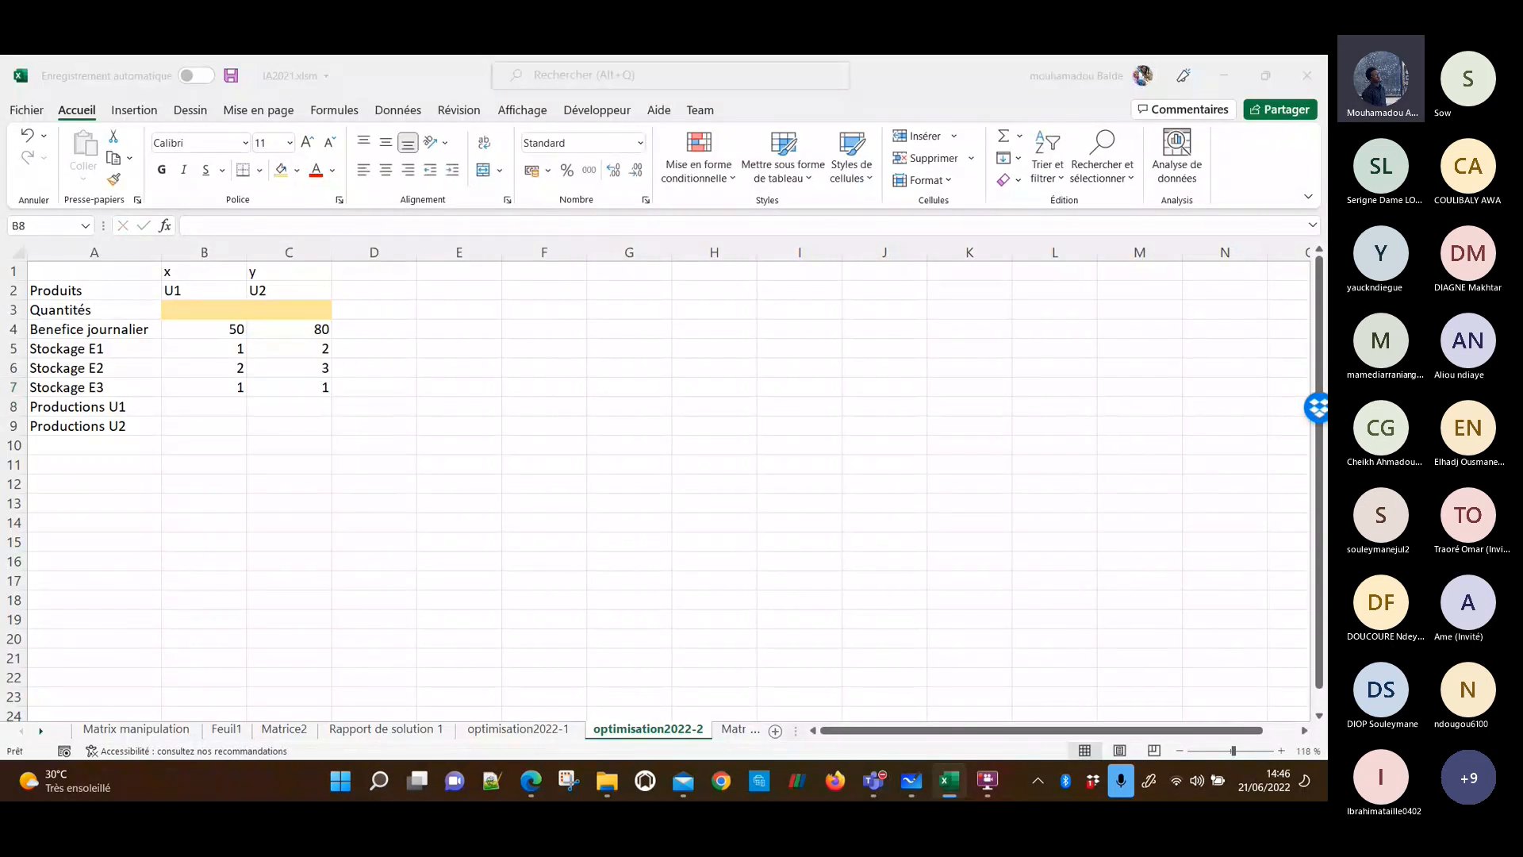
Enter the production coefficients from the Whiteboard: 1 and 0 in B8:C8 for U1, 0 and 1 in B9:C9 for U2.
{"action": "key", "text": "alt+Tab"}
{"action": "key", "text": "alt+Tab"}
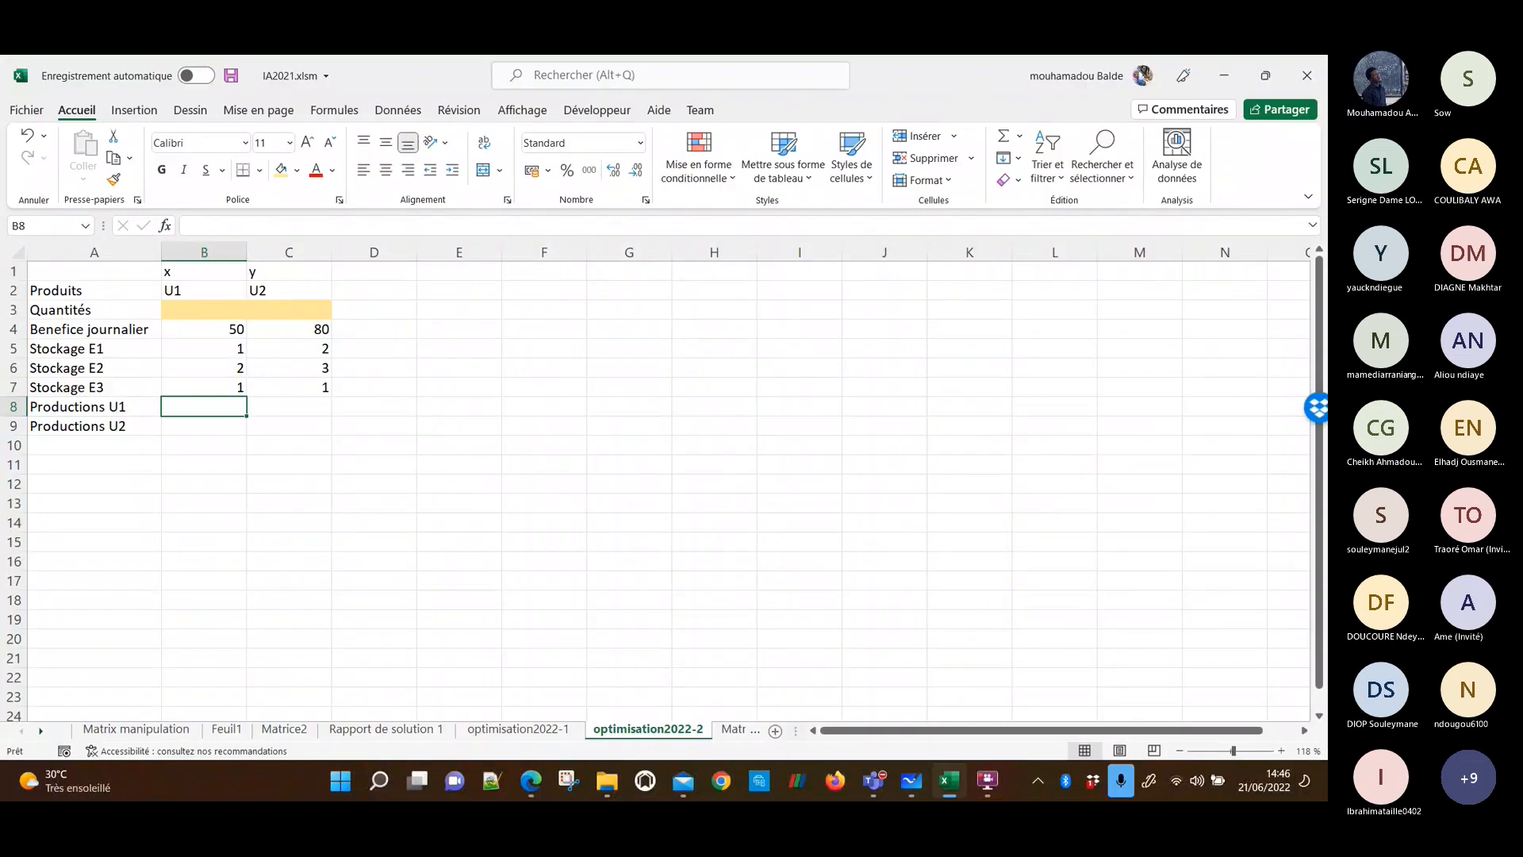
{"action": "type", "text": "1"}
{"action": "key", "text": "Tab"}
{"action": "type", "text": "0"}
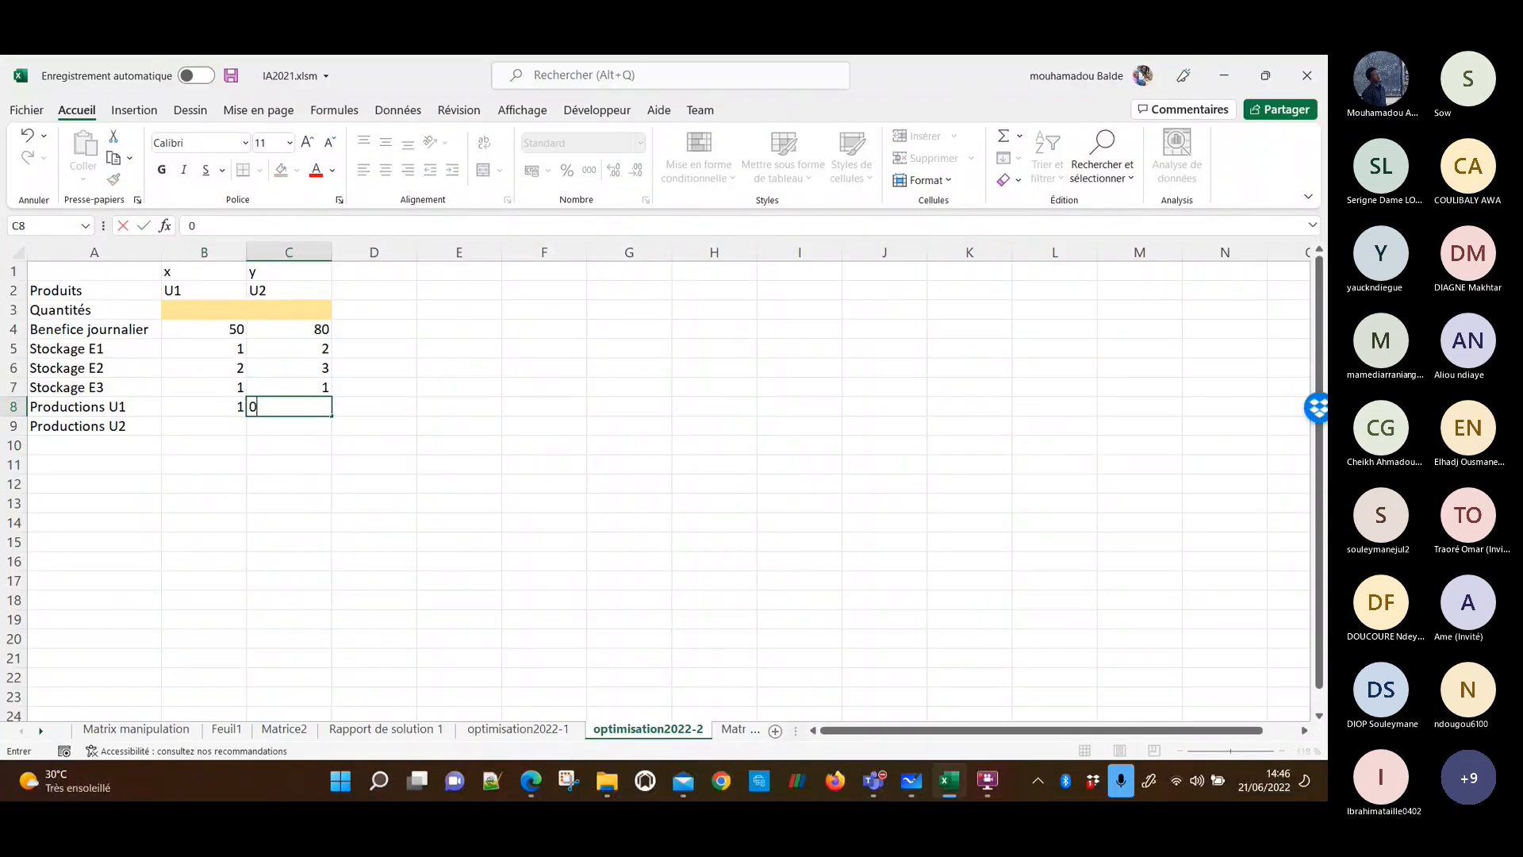
{"action": "key", "text": "Return"}
{"action": "type", "text": "0"}
{"action": "key", "text": "Return"}
{"action": "left_click", "coordinate": [373, 426]}
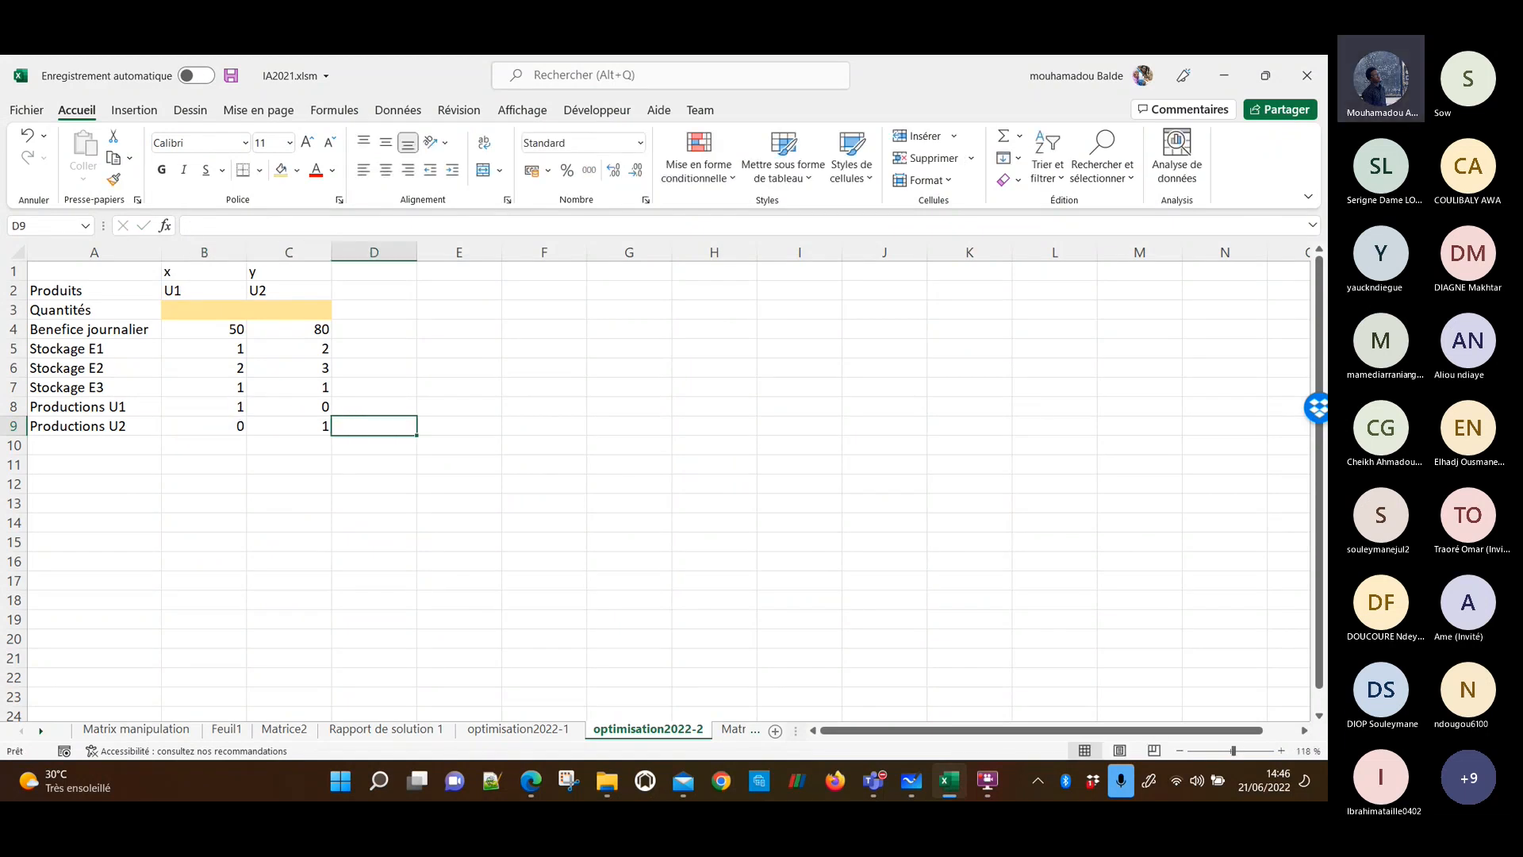
Shade the daily profit result cell D4 light blue in the Excel sheet.
{"action": "key", "text": "alt+Tab"}
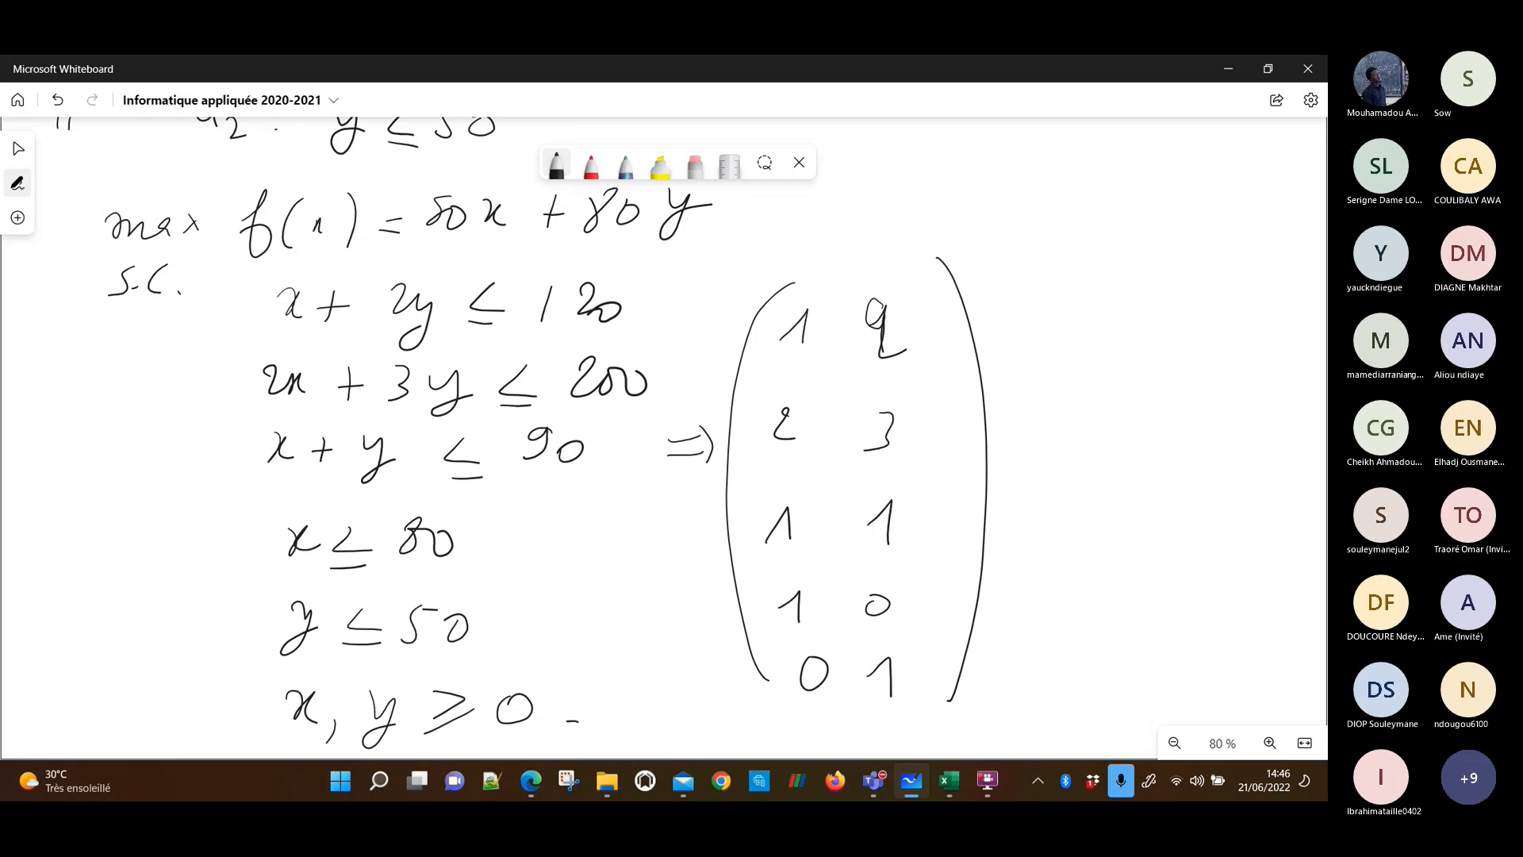
{"action": "key", "text": "alt+Tab"}
{"action": "key", "text": "Up"}
{"action": "key", "text": "Up"}
{"action": "key", "text": "Up"}
{"action": "key", "text": "Up"}
{"action": "key", "text": "Up"}
{"action": "key", "text": "Right"}
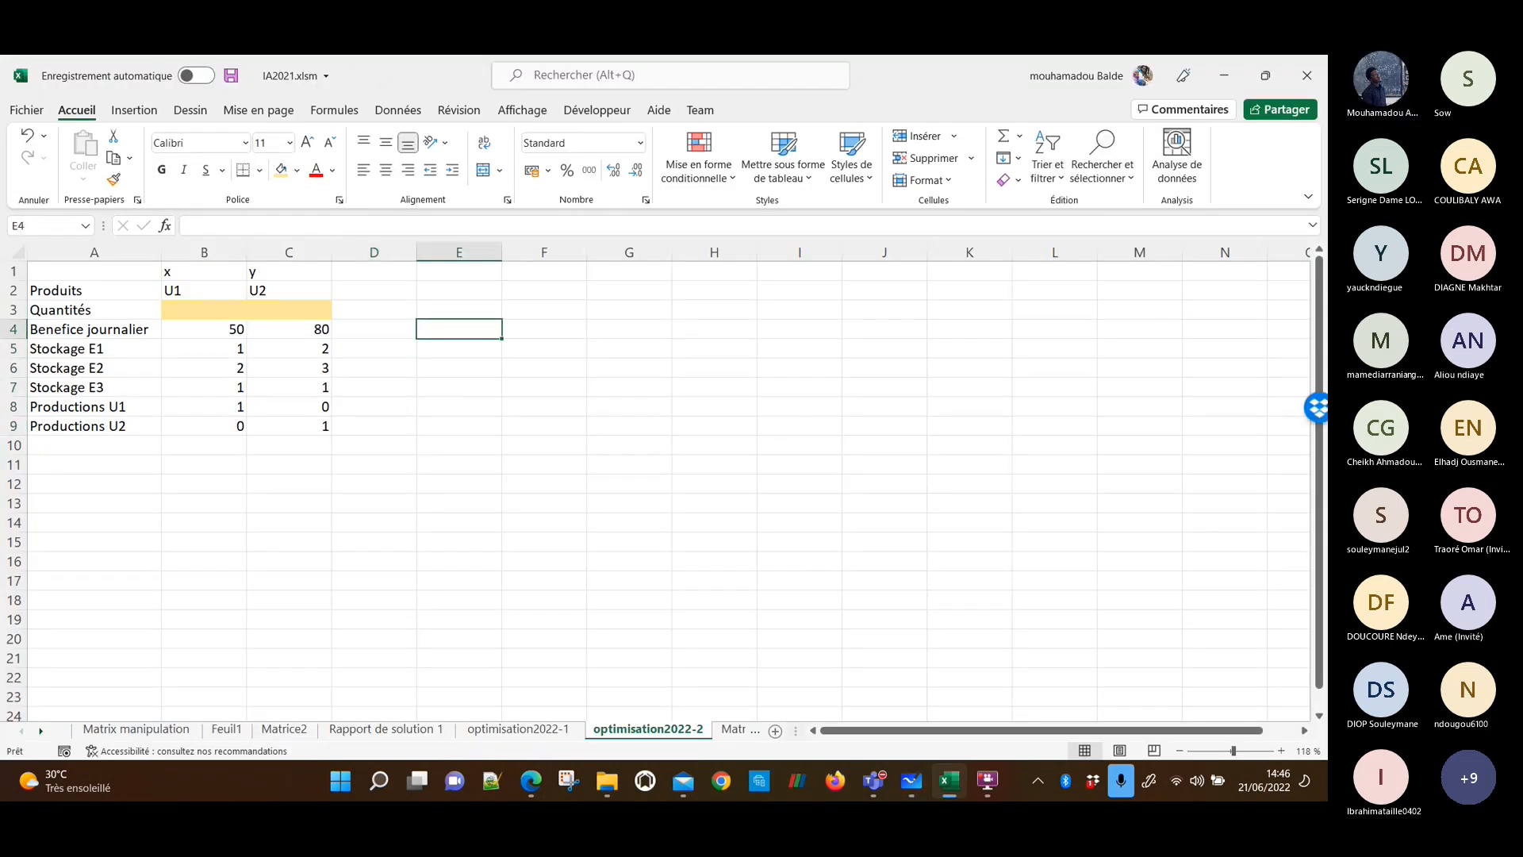
{"action": "key", "text": "Down"}
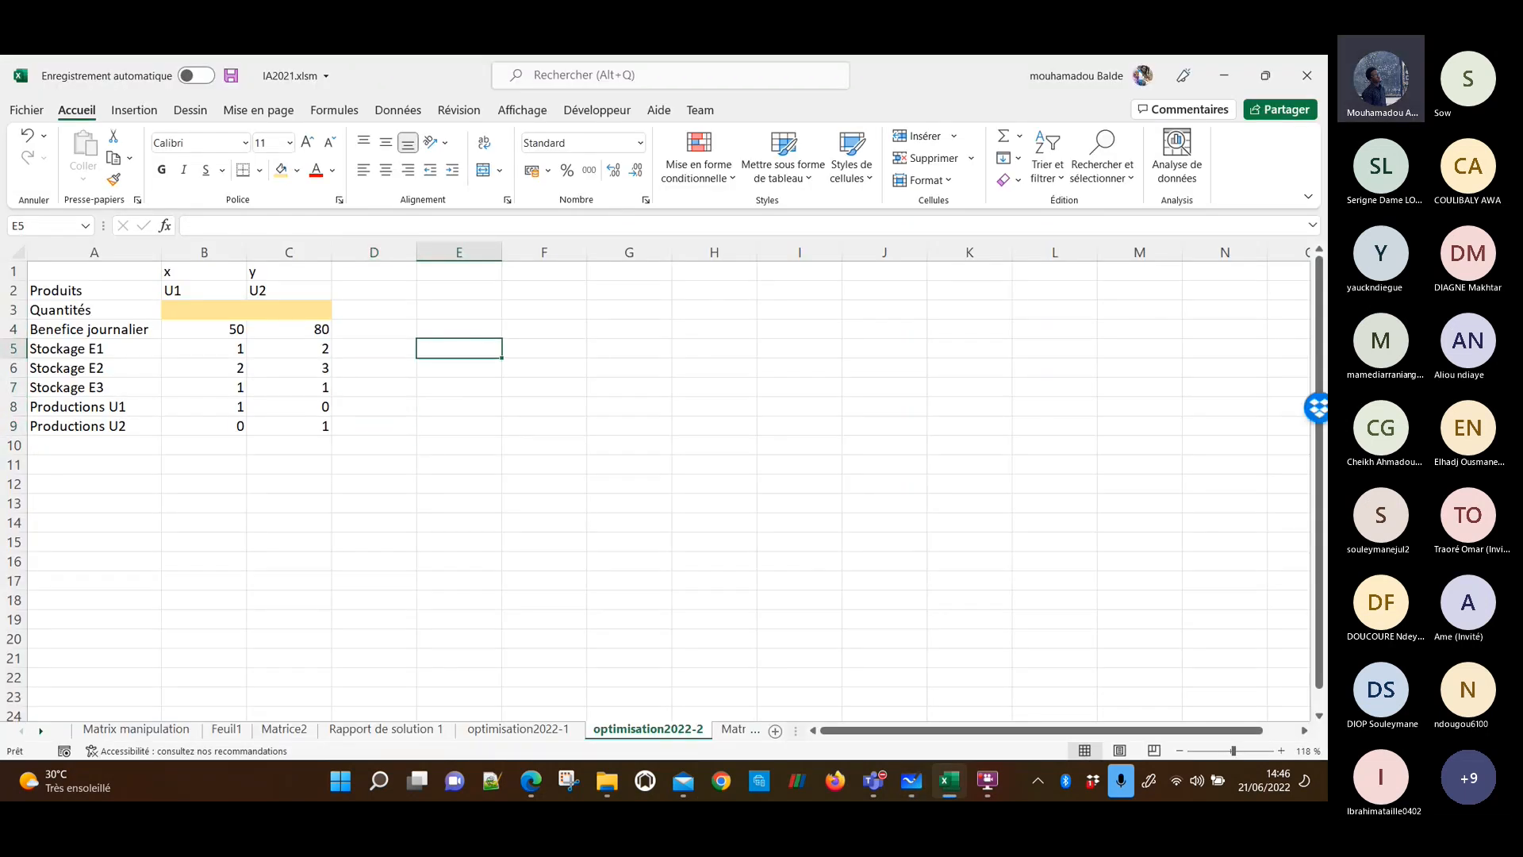
{"action": "key", "text": "Up"}
{"action": "key", "text": "Left"}
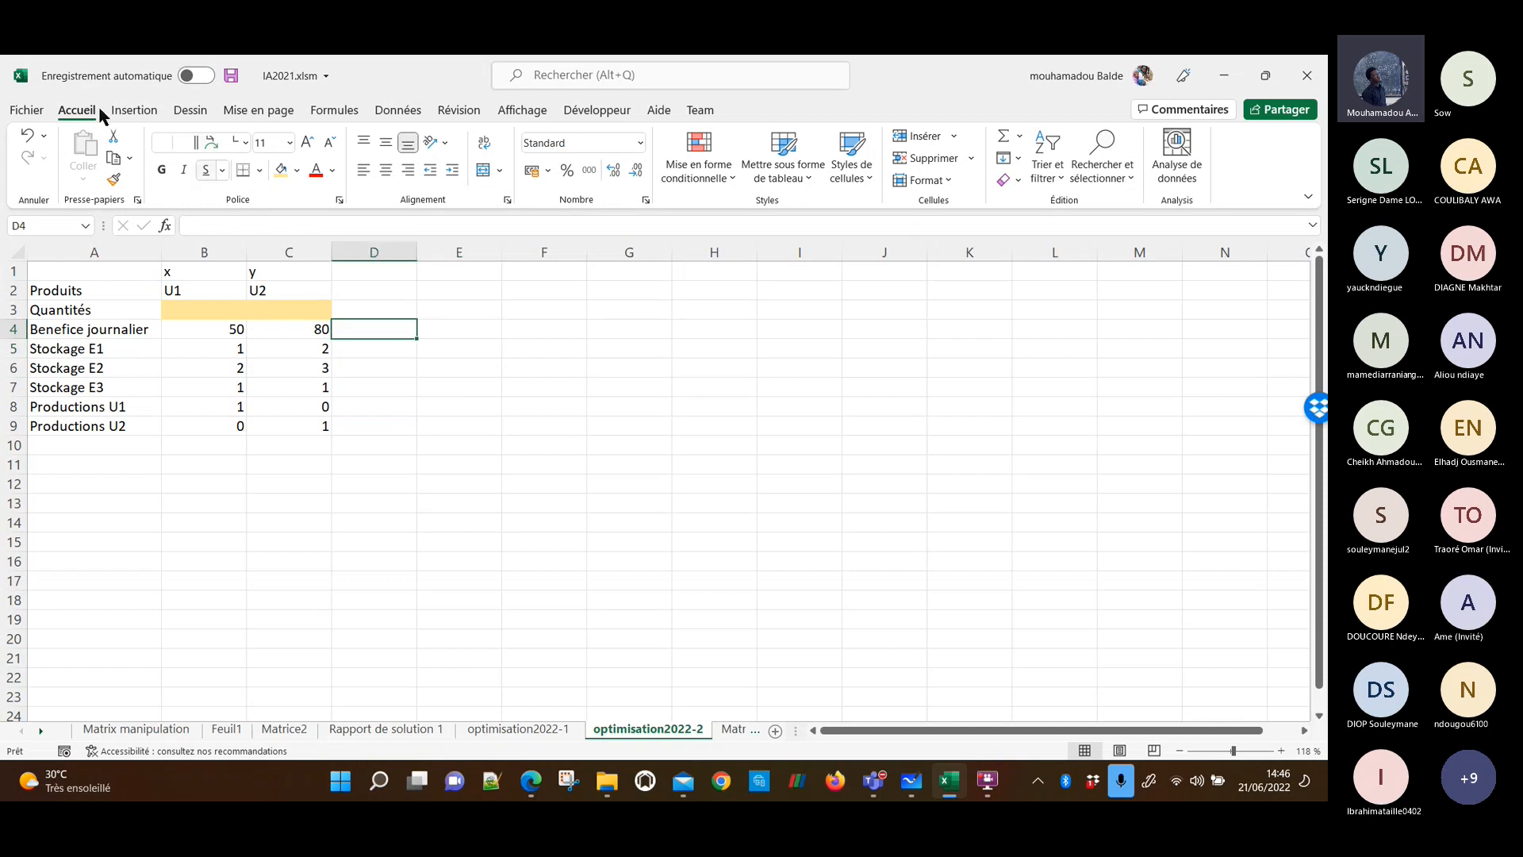
{"action": "left_click", "coordinate": [297, 170]}
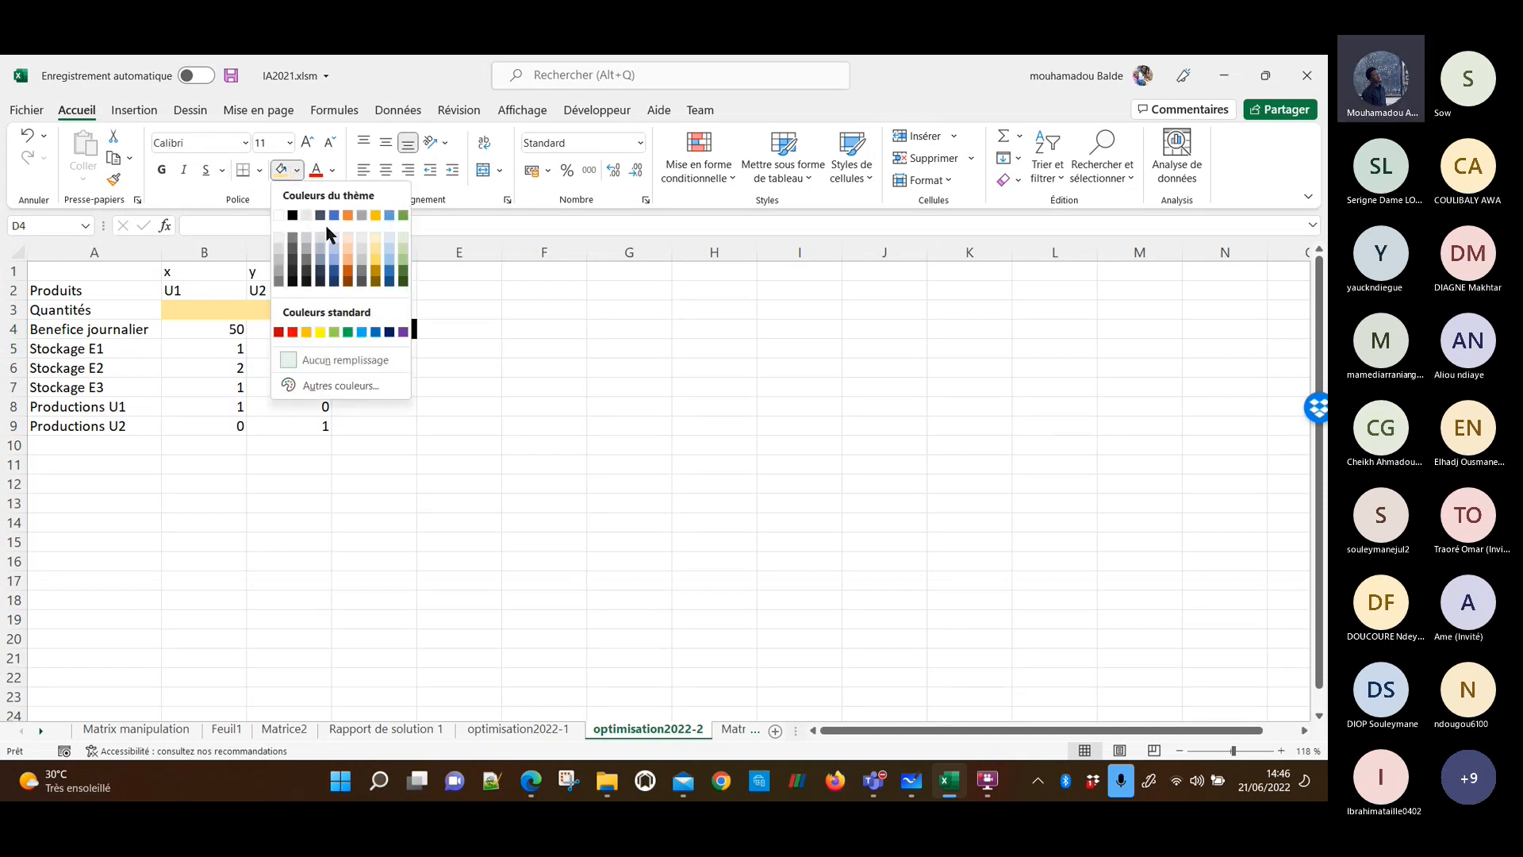
{"action": "left_click", "coordinate": [331, 238]}
Shade the constraint result cells D5:D9 with the theme colour Orange, Accentuation2, plus clair 60 %.
{"action": "left_click", "coordinate": [399, 354]}
{"action": "key", "text": "shift+Down"}
{"action": "key", "text": "shift+Down"}
{"action": "key", "text": "shift+Down"}
{"action": "key", "text": "shift+Down"}
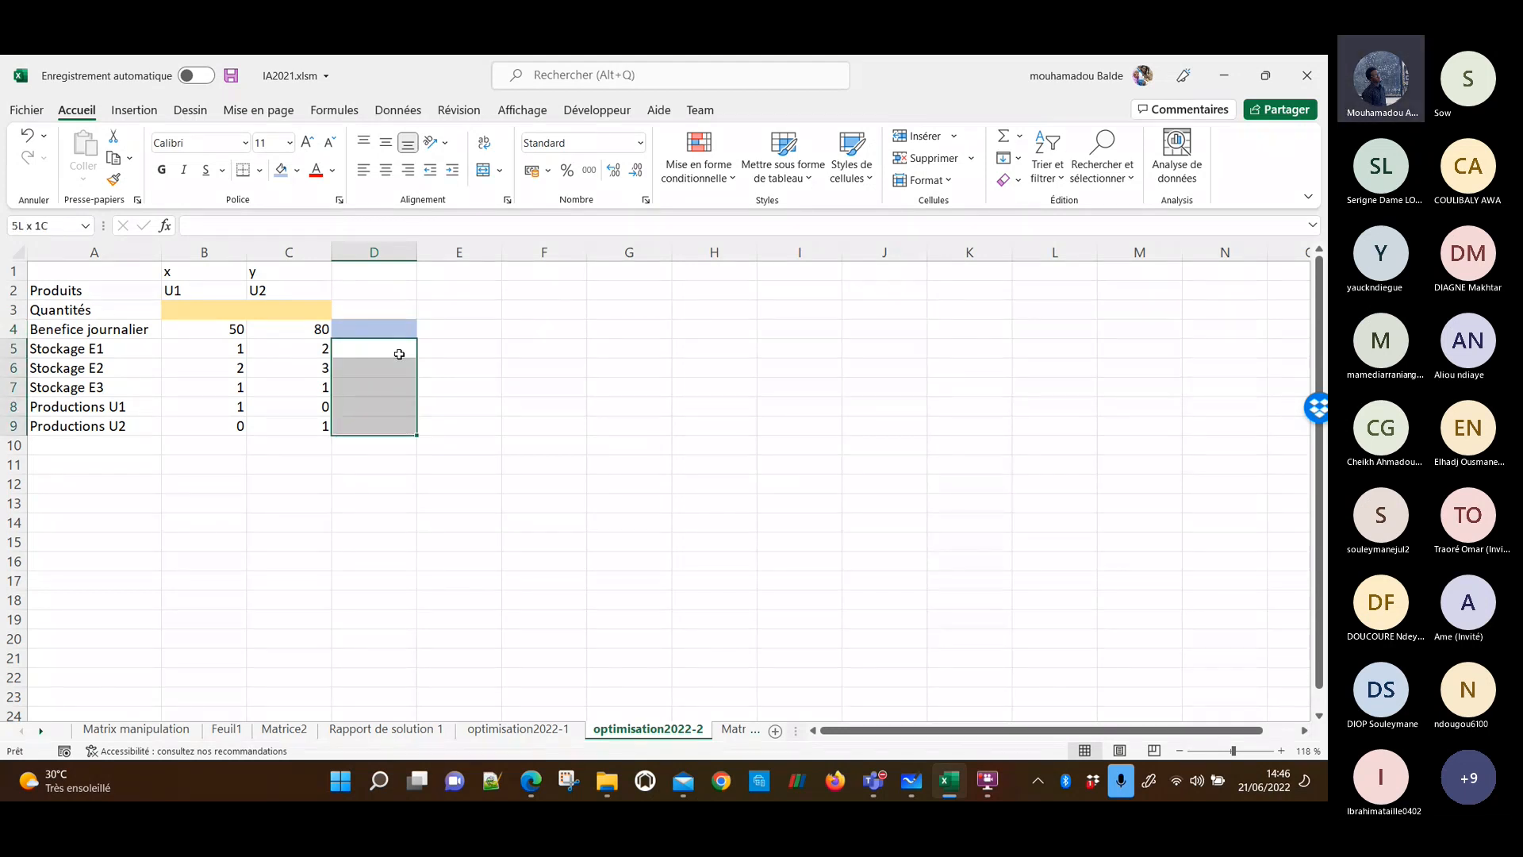
{"action": "left_click", "coordinate": [296, 171]}
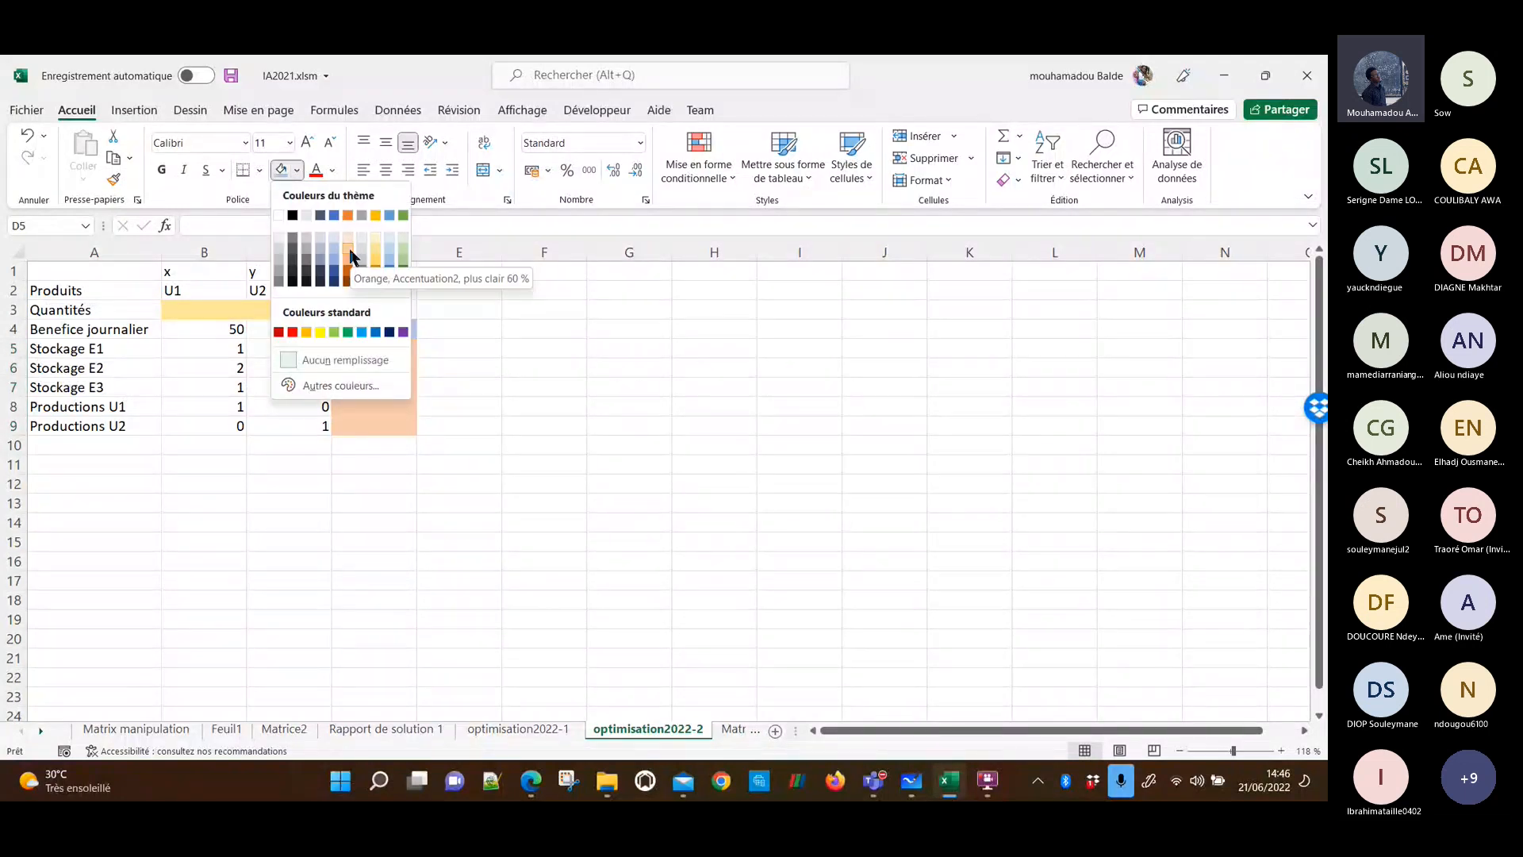
{"action": "left_click", "coordinate": [350, 255]}
Enter the Stockage E1 limit 120 in E5, following the first constraint on the Whiteboard.
{"action": "left_click", "coordinate": [526, 386]}
{"action": "key", "text": "Left"}
{"action": "key", "text": "Left"}
{"action": "key", "text": "Up"}
{"action": "key", "text": "Right"}
{"action": "key", "text": "Right"}
{"action": "key", "text": "Up"}
{"action": "key", "text": "Left"}
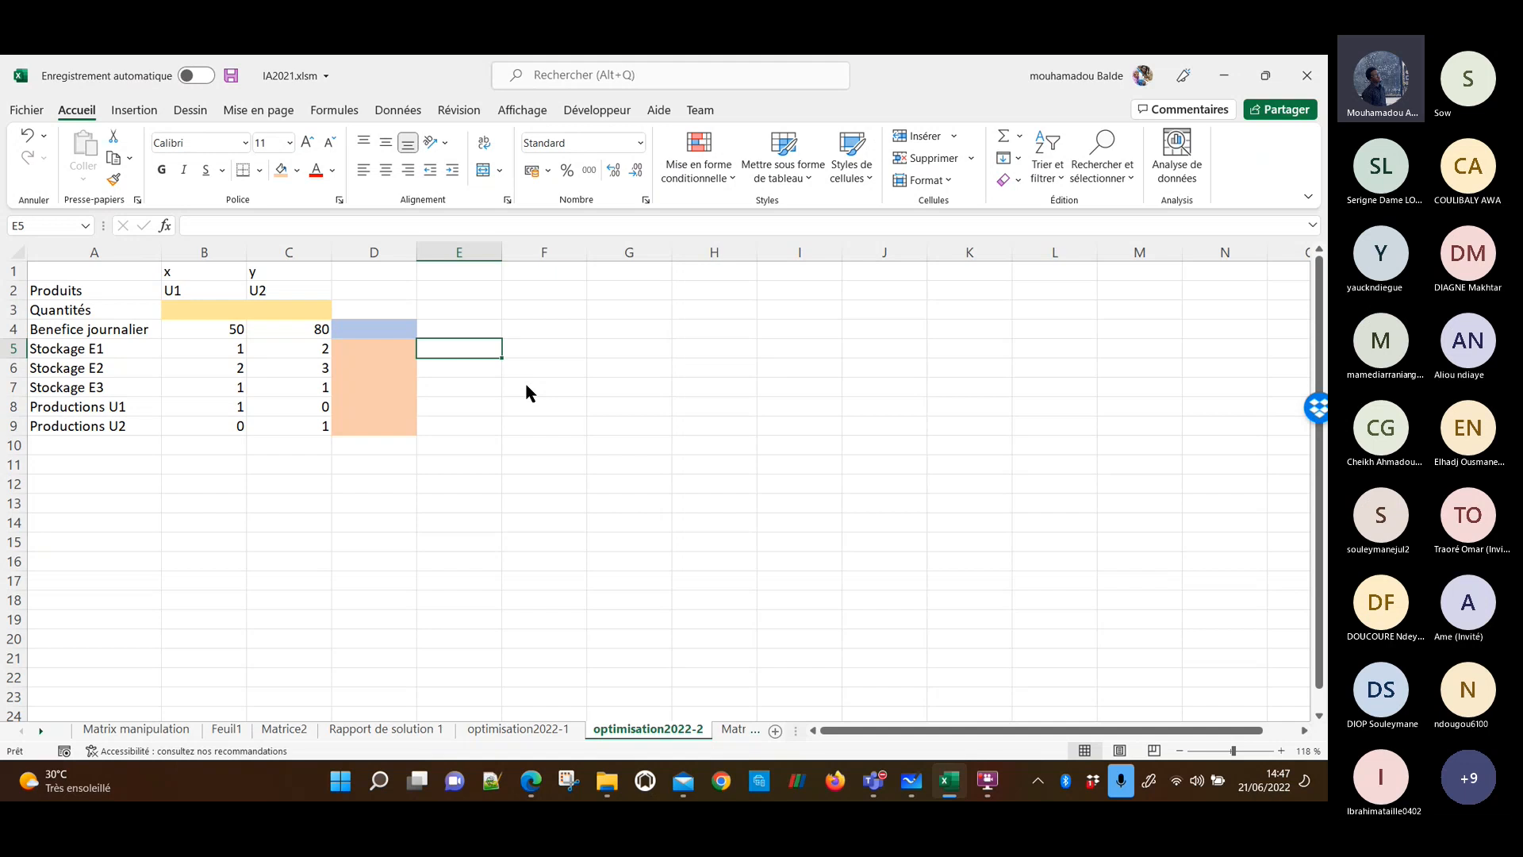
{"action": "key", "text": "alt+Tab"}
{"action": "key", "text": "alt+Tab"}
{"action": "type", "text": "120"}
{"action": "key", "text": "Return"}
Enter the remaining storage limits from the Whiteboard: 200 in E6 for Stockage E2 and 90 in E7 for Stockage E3.
{"action": "key", "text": "alt+Tab"}
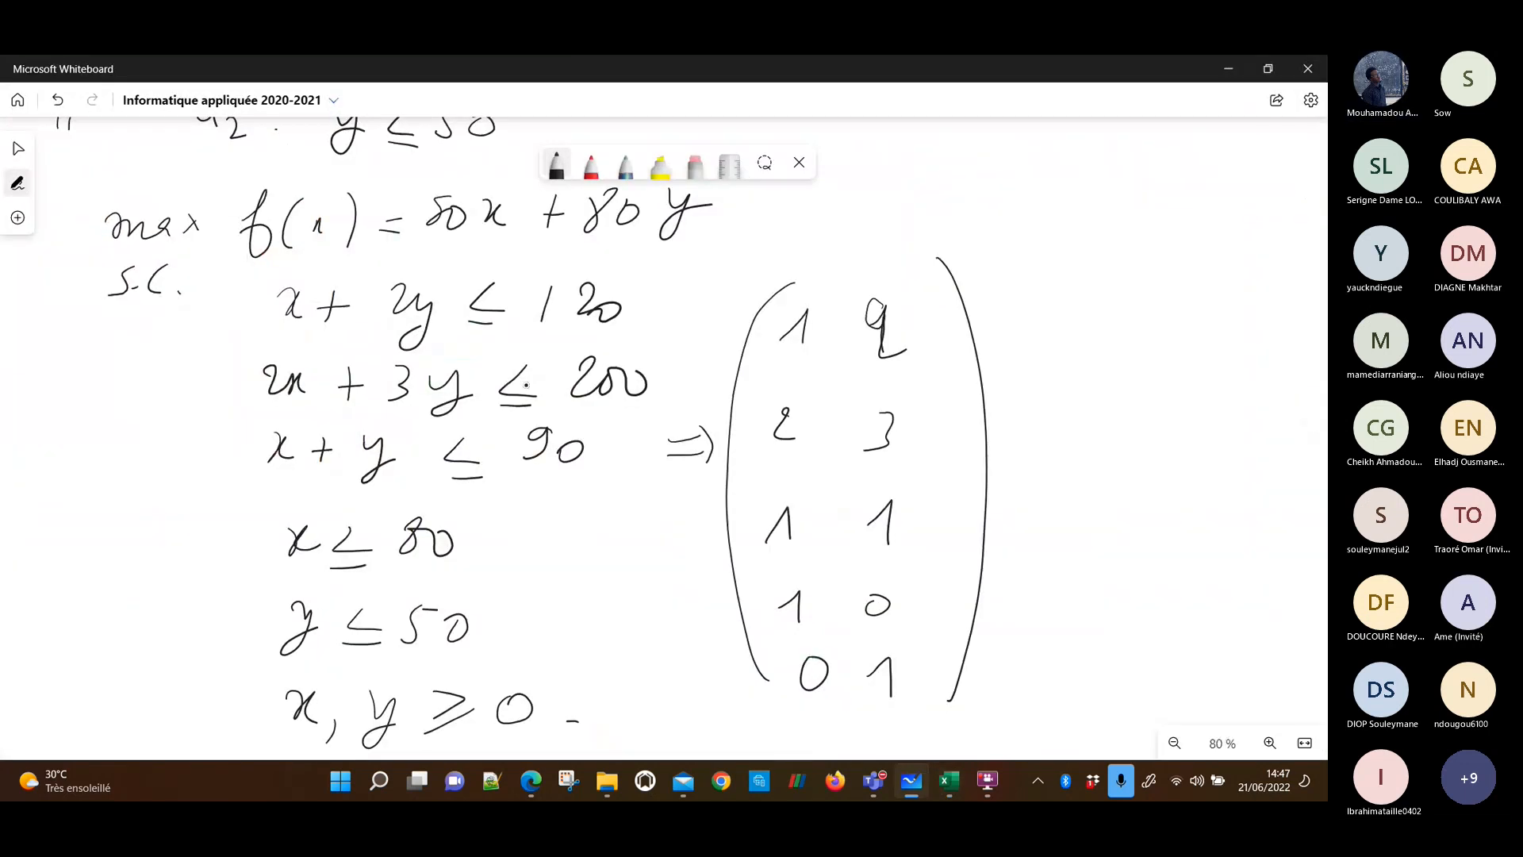
{"action": "key", "text": "alt+Tab"}
{"action": "type", "text": "200"}
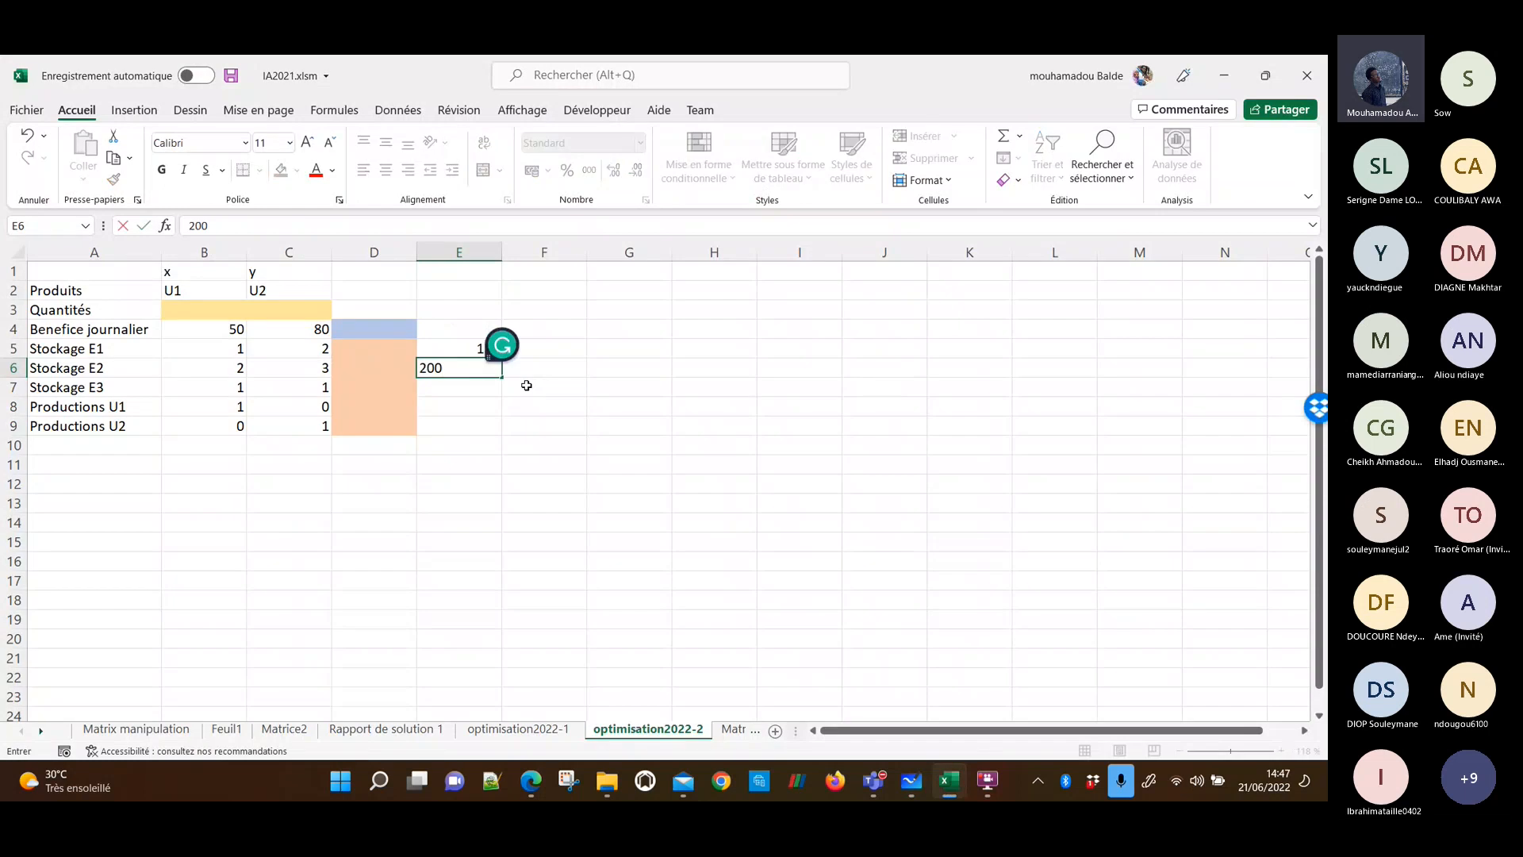
{"action": "key", "text": "Return"}
{"action": "type", "text": "90"}
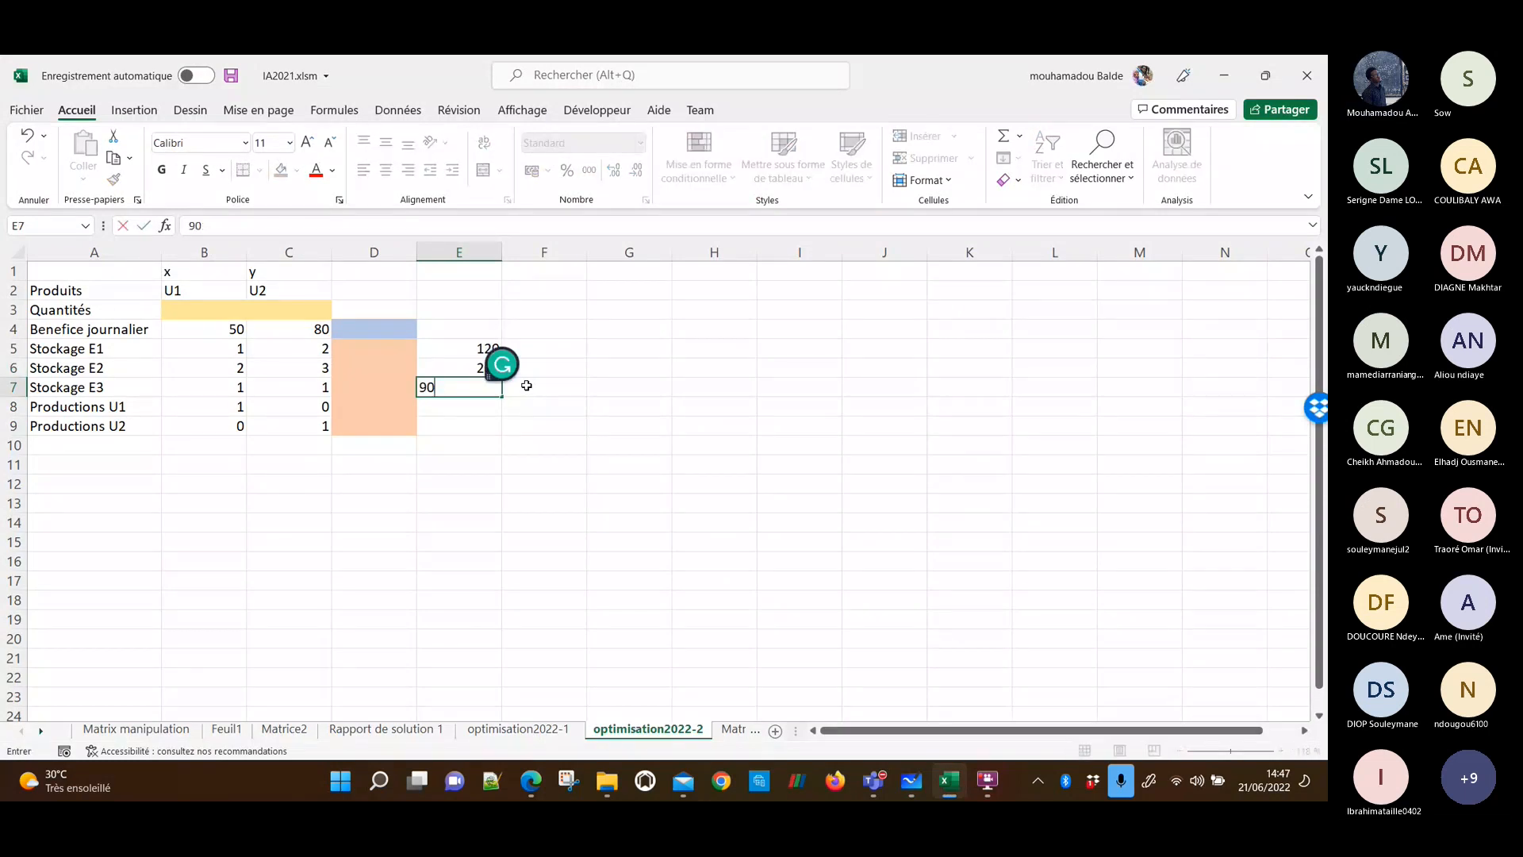
{"action": "key", "text": "Return"}
Enter the production limits 80 in E8 for U1 and 50 in E9 for U2, checking them against the Whiteboard.
{"action": "key", "text": "alt+Tab"}
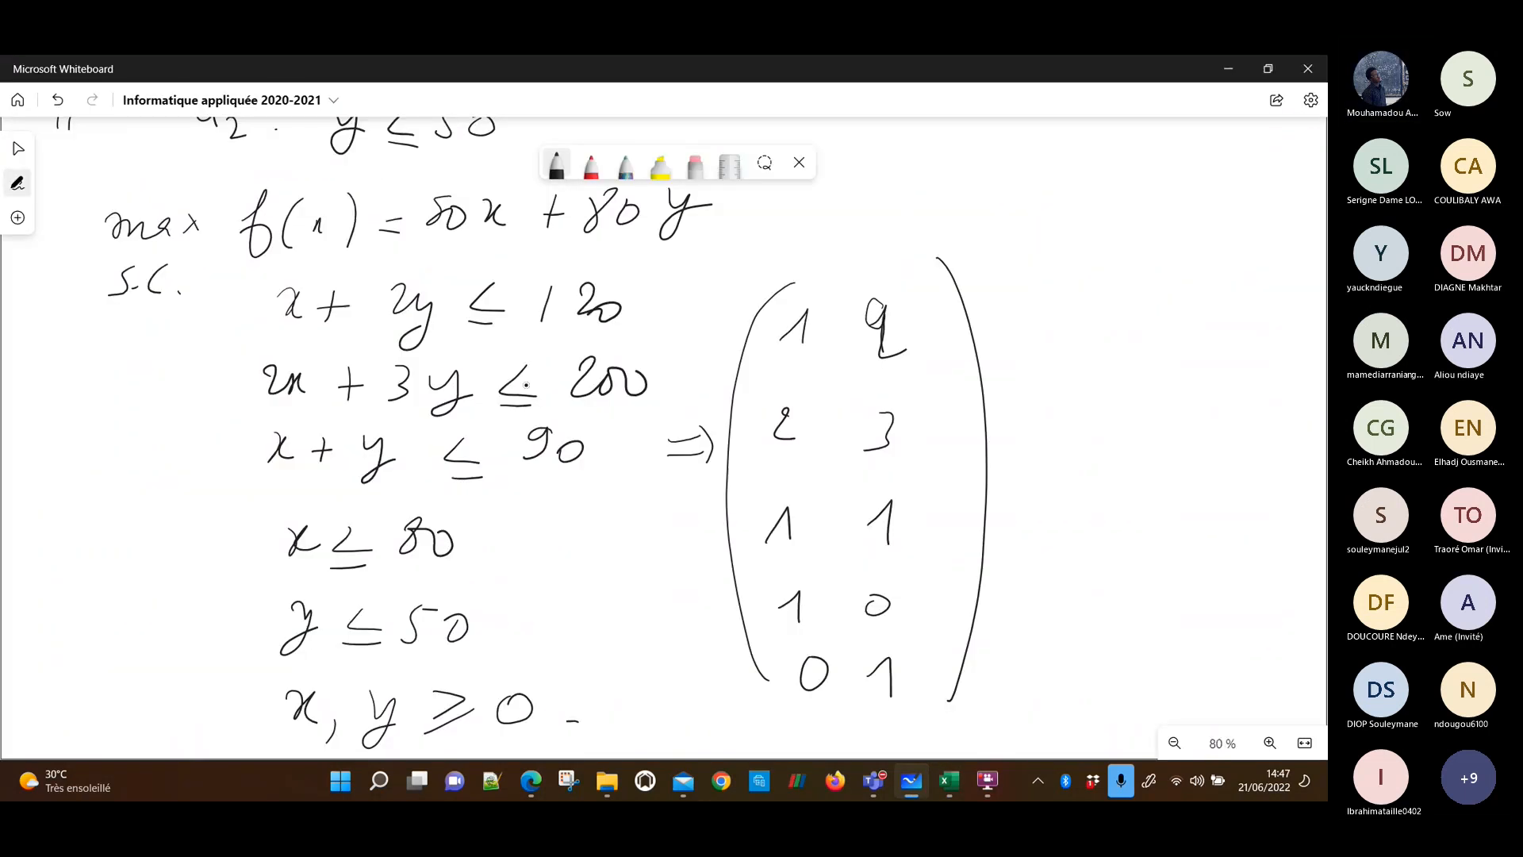
{"action": "key", "text": "alt+Tab"}
{"action": "type", "text": "80"}
{"action": "key", "text": "Return"}
{"action": "type", "text": "50"}
{"action": "key", "text": "Return"}
{"action": "key", "text": "alt+Tab"}
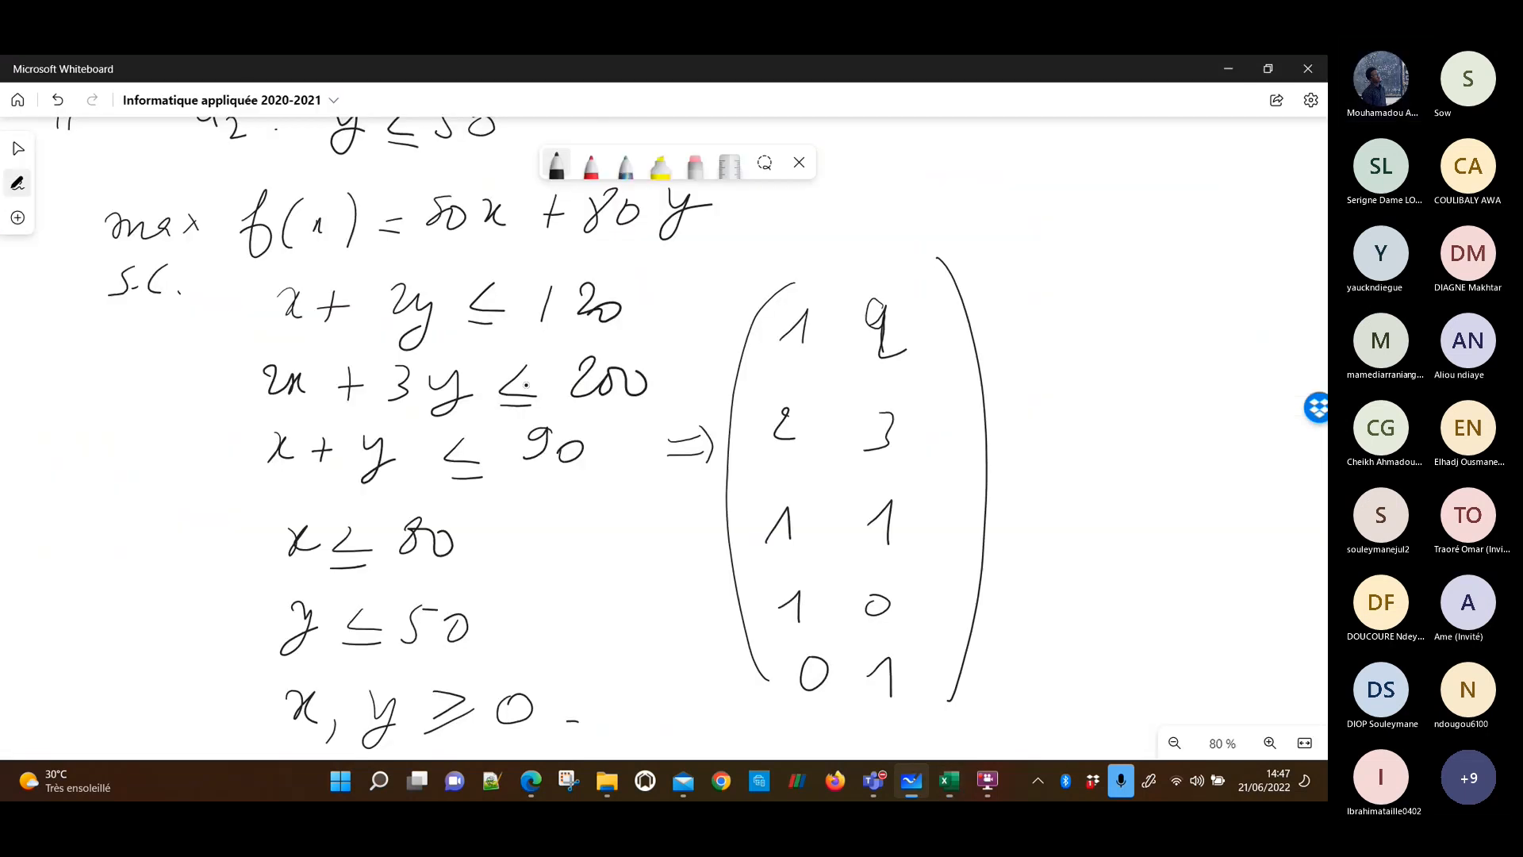
{"action": "key", "text": "alt+Tab"}
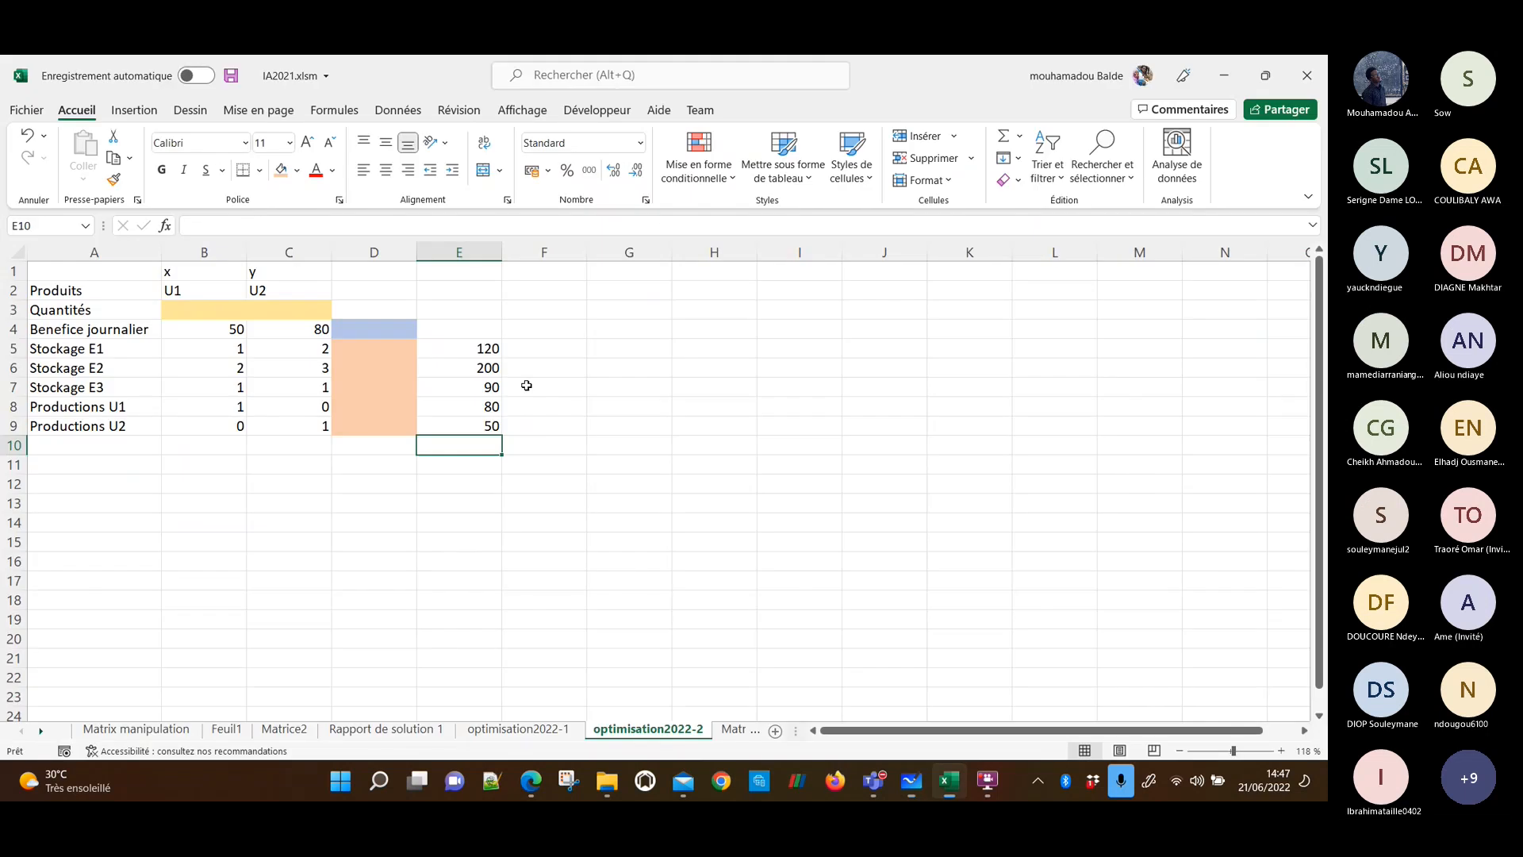
Review the limits column E5:E9 against the storage and production constraint rows.
{"action": "key", "text": "Right"}
{"action": "key", "text": "Up"}
{"action": "key", "text": "Up"}
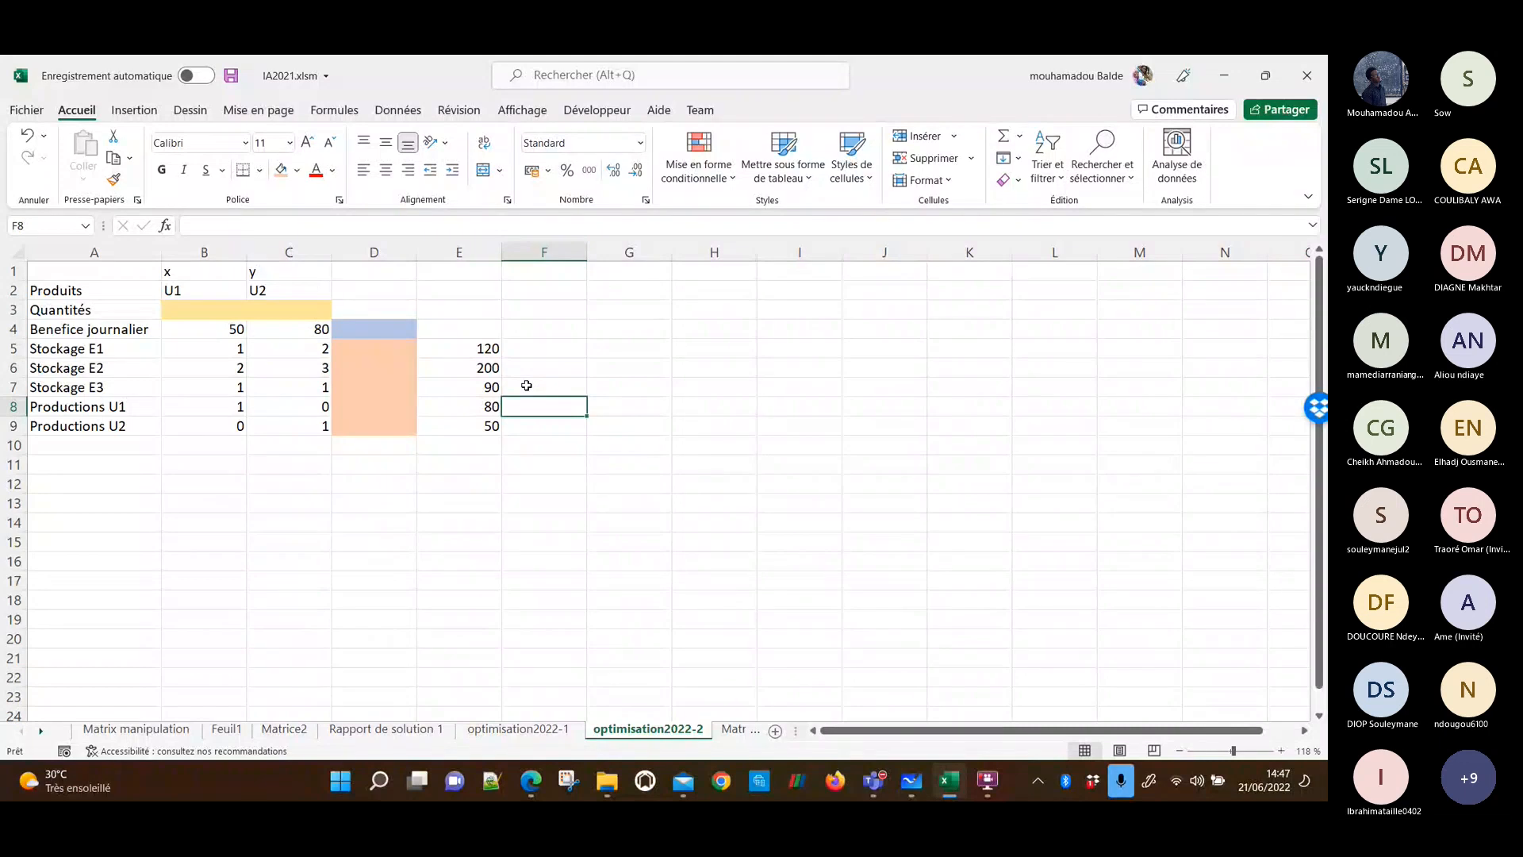
{"action": "key", "text": "Up"}
{"action": "key", "text": "Up"}
{"action": "key", "text": "Up"}
{"action": "key", "text": "Up"}
{"action": "key", "text": "Up"}
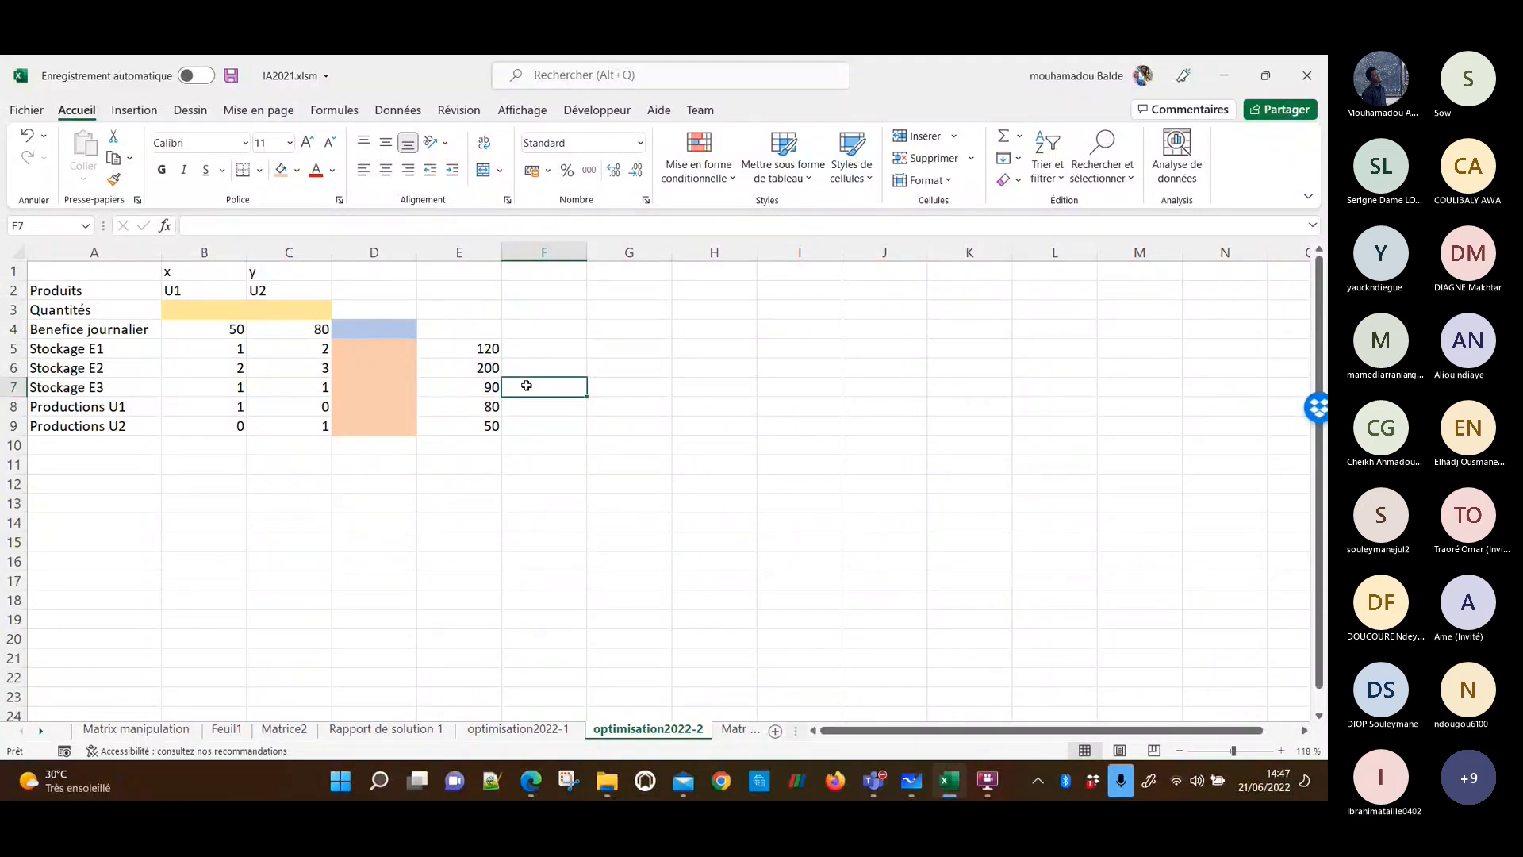
{"action": "key", "text": "Left"}
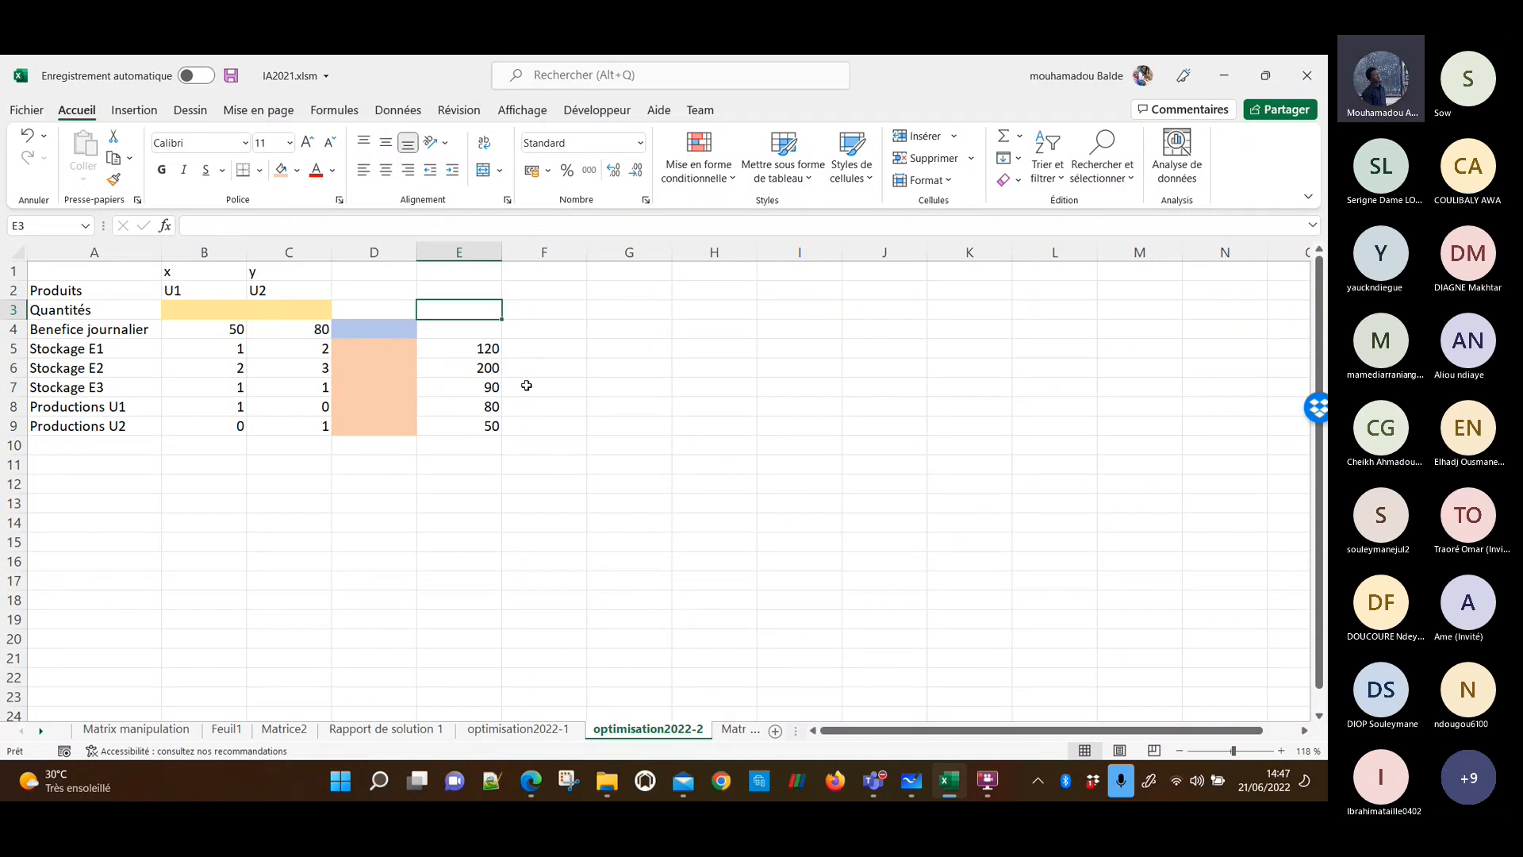
{"action": "key", "text": "Down"}
{"action": "key", "text": "Down"}
{"action": "key", "text": "Down"}
{"action": "key", "text": "Down"}
{"action": "key", "text": "Down"}
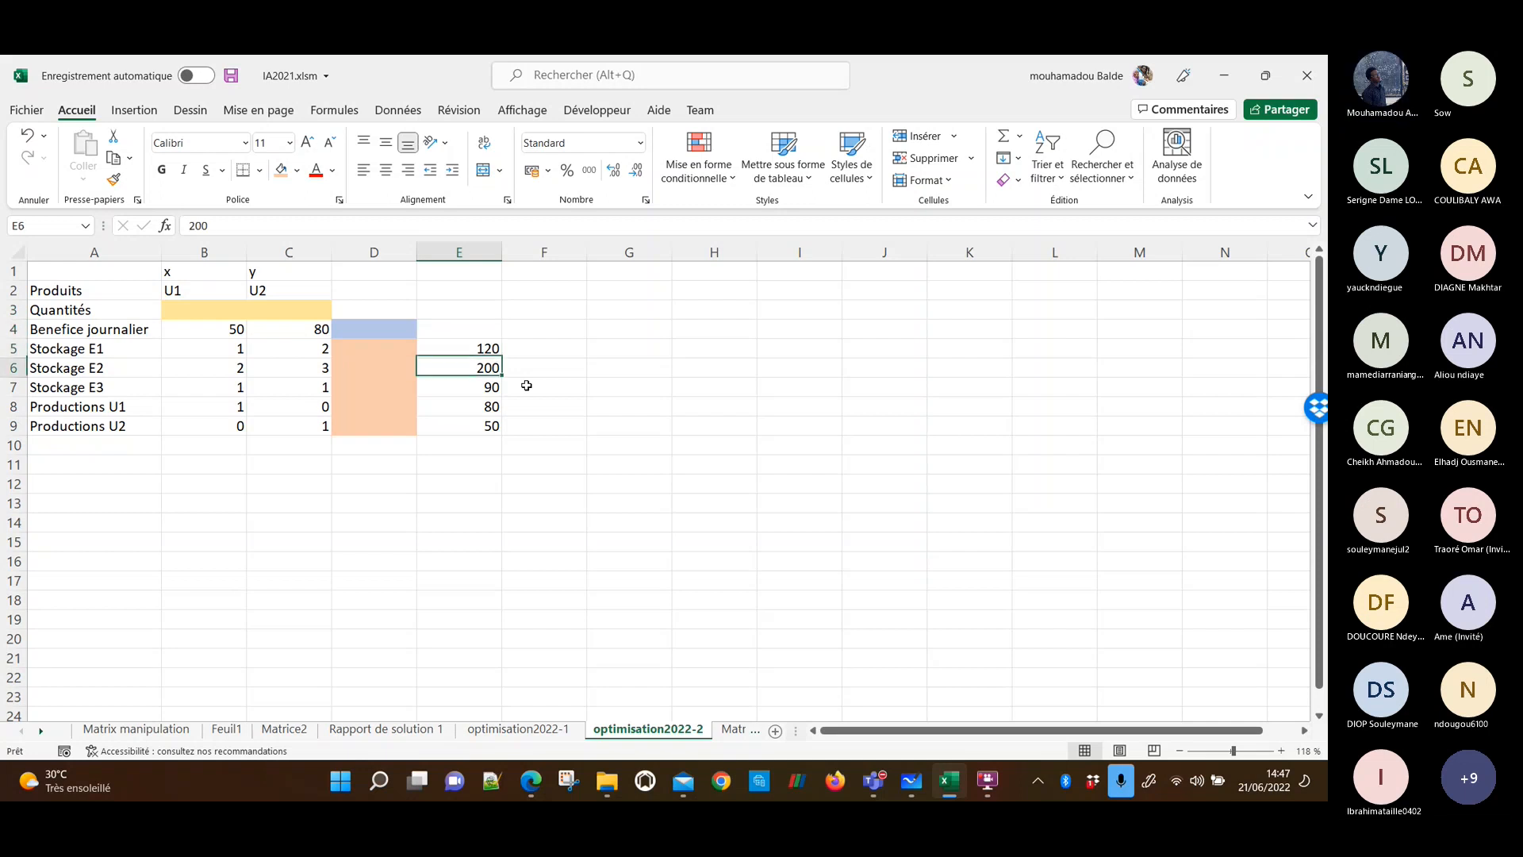
{"action": "key", "text": "Down"}
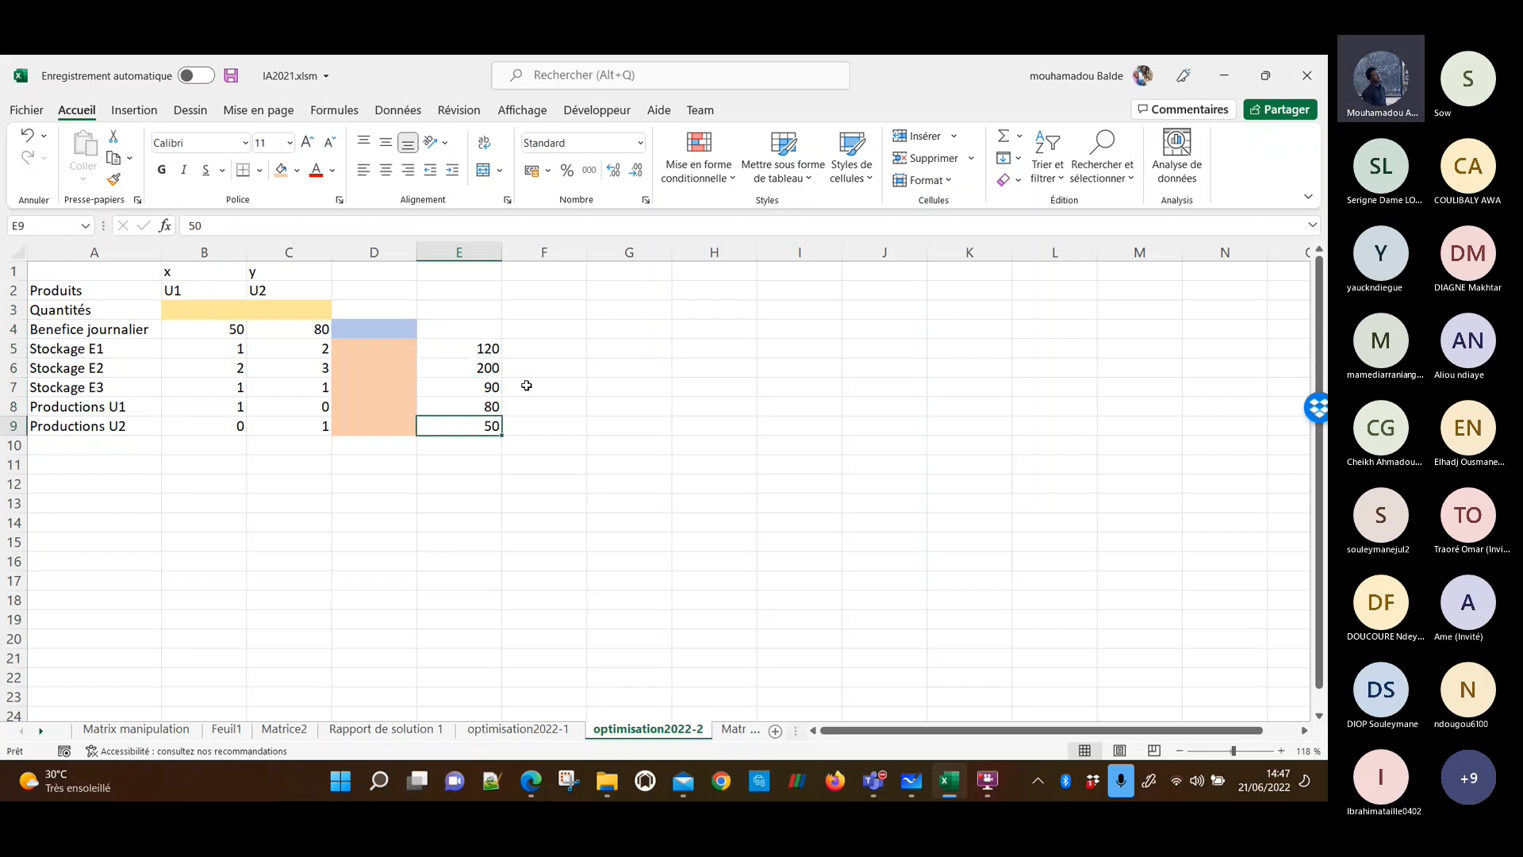
Examine the quantity cells B3:C3, the daily profit coefficients and the constraint labels in column A.
{"action": "key", "text": "Left"}
{"action": "key", "text": "Left"}
{"action": "key", "text": "Left"}
{"action": "key", "text": "Up"}
{"action": "key", "text": "Up"}
{"action": "key", "text": "Up"}
{"action": "key", "text": "Up"}
{"action": "key", "text": "Up"}
{"action": "key", "text": "Up"}
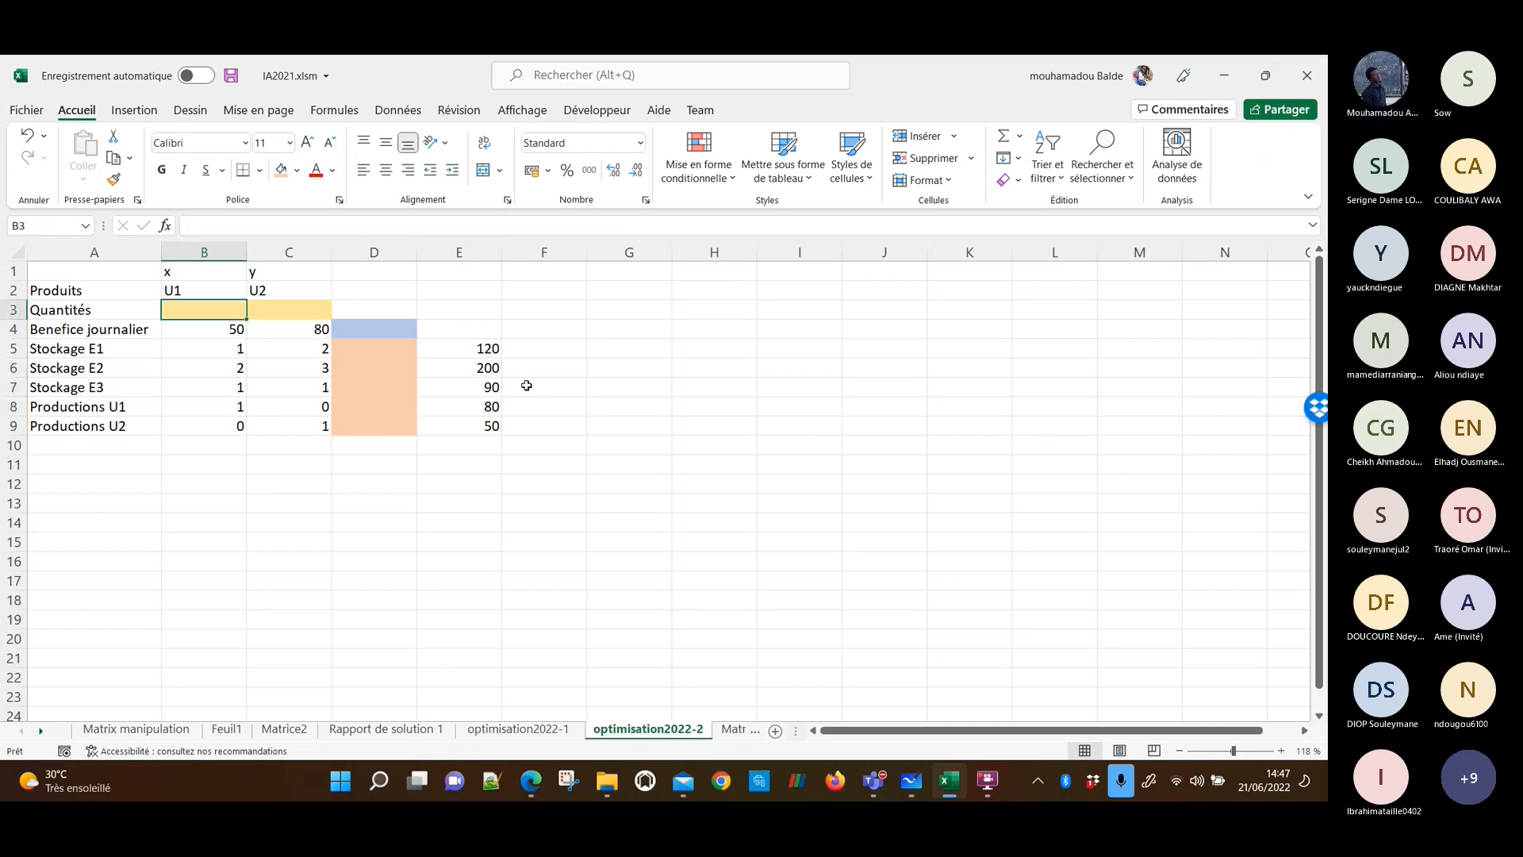
{"action": "key", "text": "Right"}
{"action": "key", "text": "Down"}
{"action": "key", "text": "Down"}
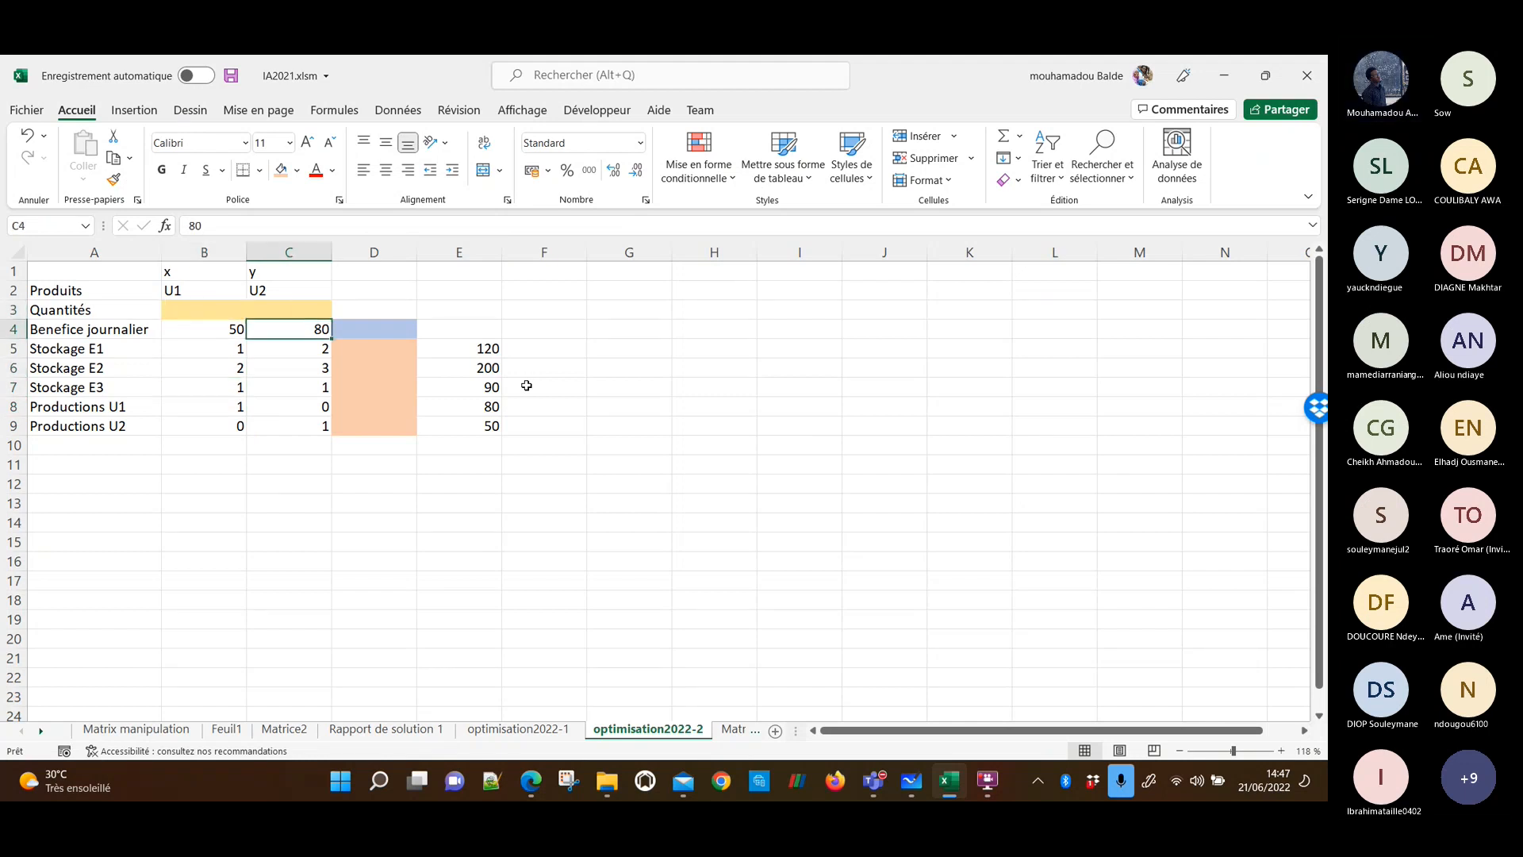
{"action": "key", "text": "Up"}
{"action": "key", "text": "Left"}
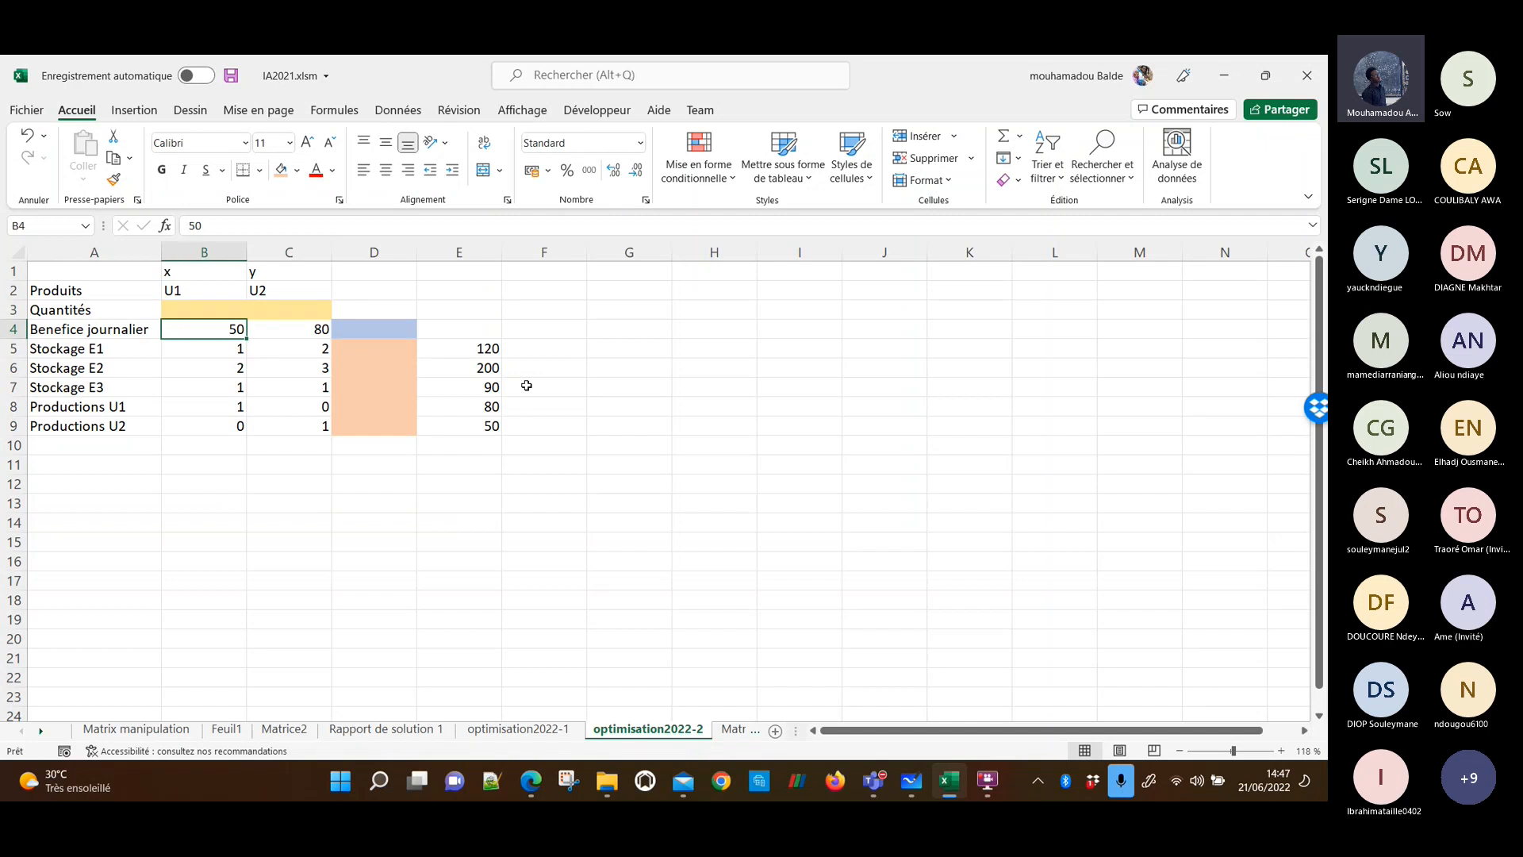
{"action": "key", "text": "Left"}
{"action": "key", "text": "Down"}
{"action": "key", "text": "Down"}
{"action": "key", "text": "Down"}
{"action": "key", "text": "Down"}
{"action": "key", "text": "Down"}
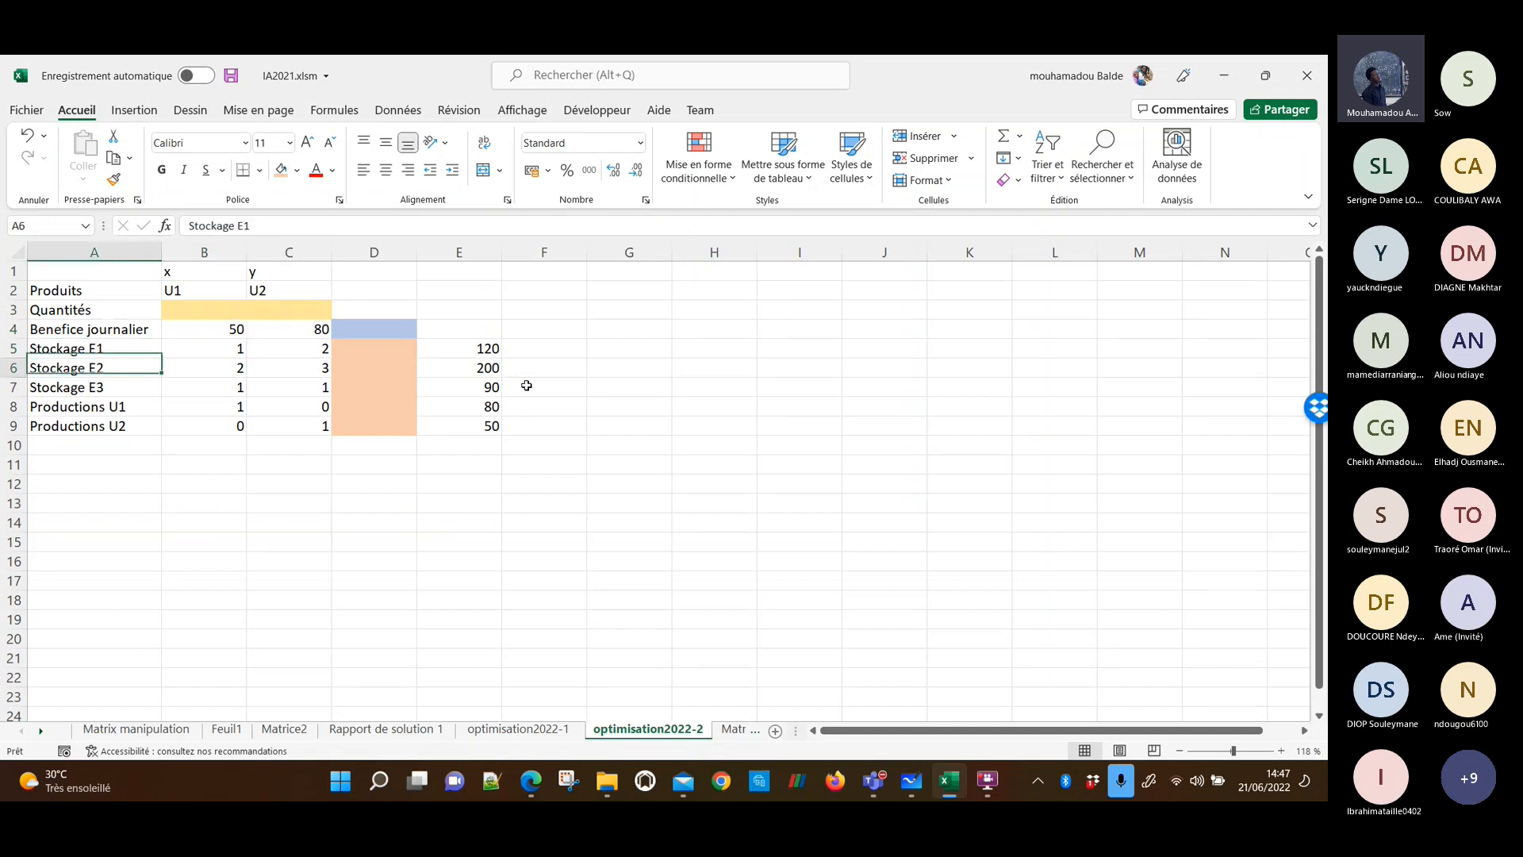
Enter the daily profit formula =PRODUITMAT(B4:C4;TRANSPOSE(B3:C3)) in cell D4.
{"action": "key", "text": "Right"}
{"action": "key", "text": "Right"}
{"action": "key", "text": "Right"}
{"action": "key", "text": "Up"}
{"action": "key", "text": "Up"}
{"action": "key", "text": "Up"}
{"action": "key", "text": "Up"}
{"action": "key", "text": "Up"}
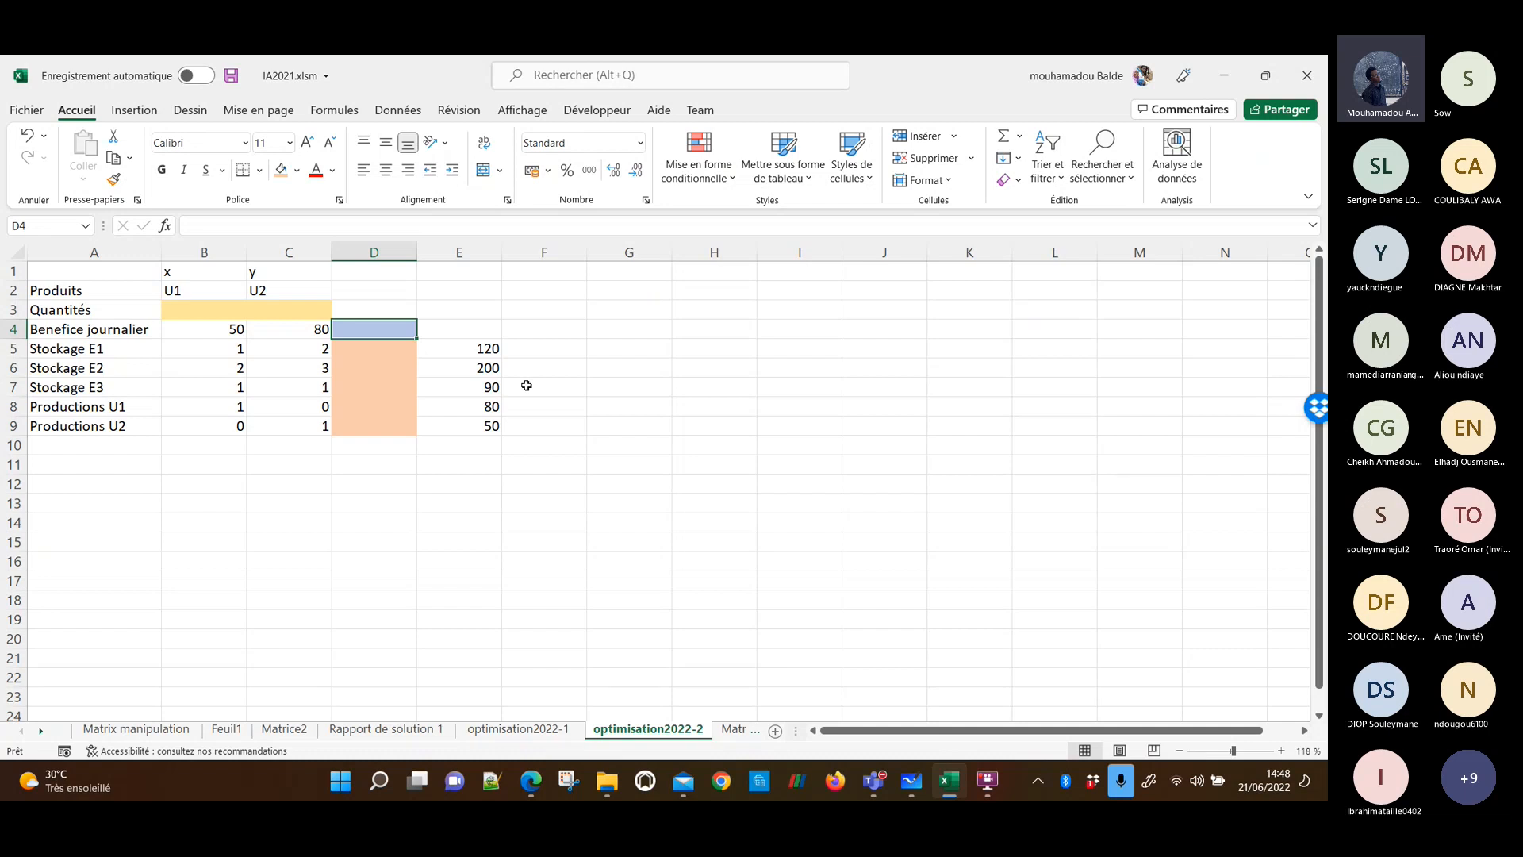
{"action": "type", "text": "="}
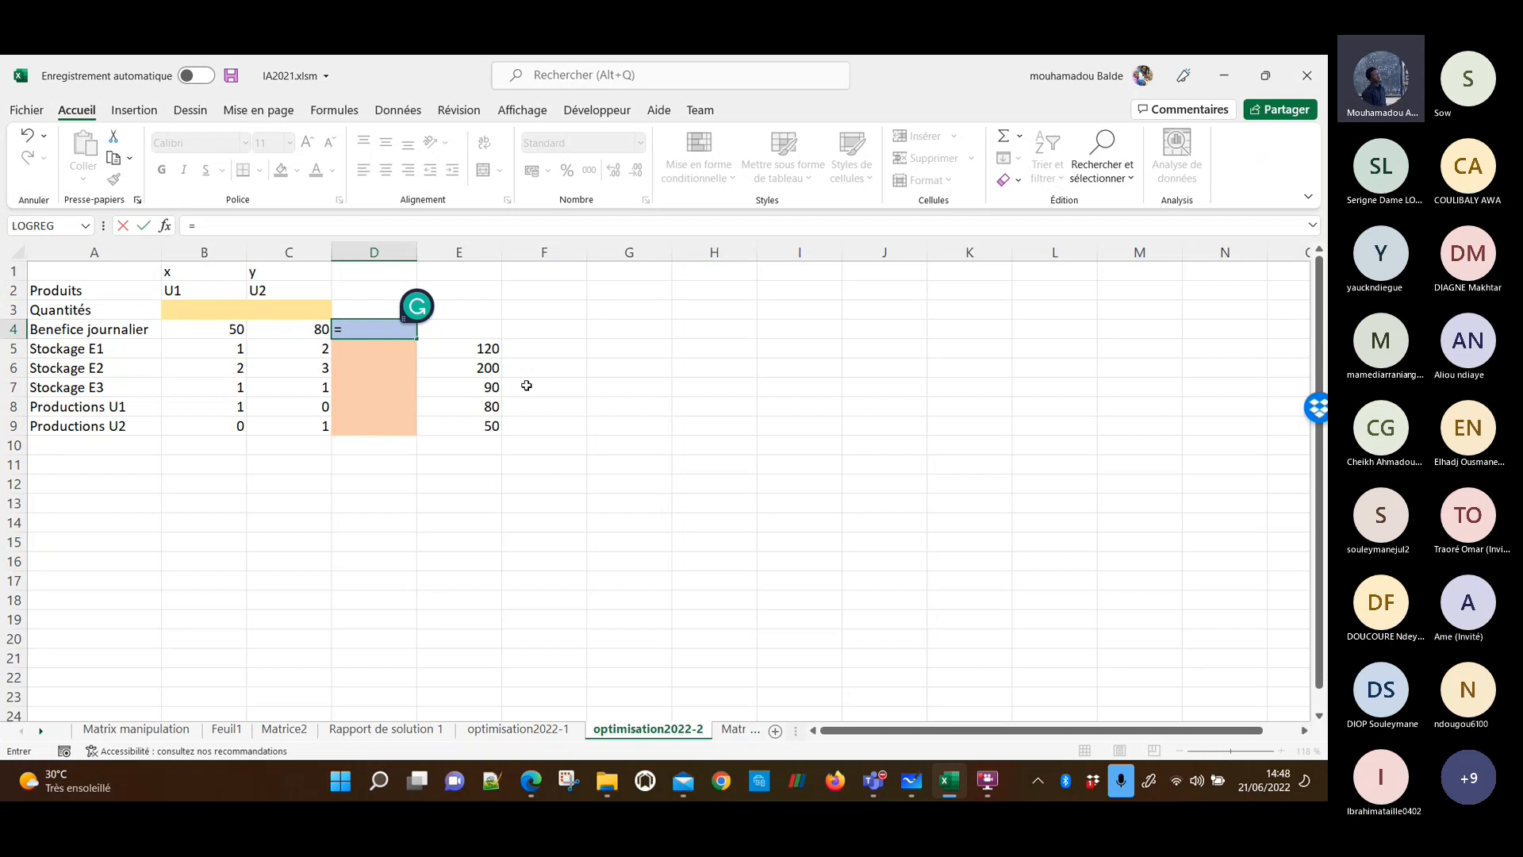
{"action": "type", "text": "prod"}
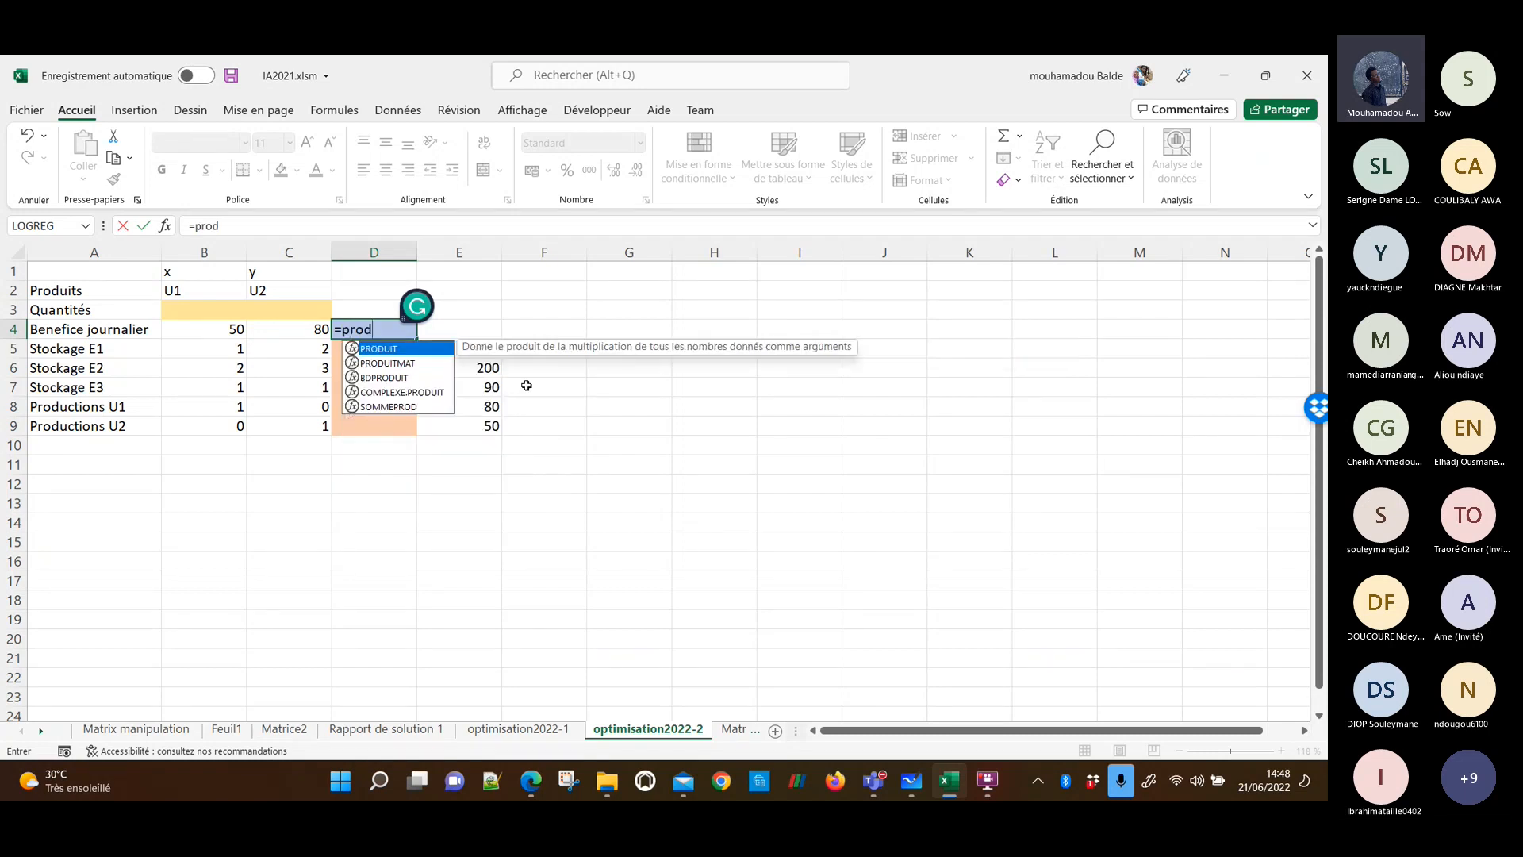
{"action": "double_click", "coordinate": [411, 364]}
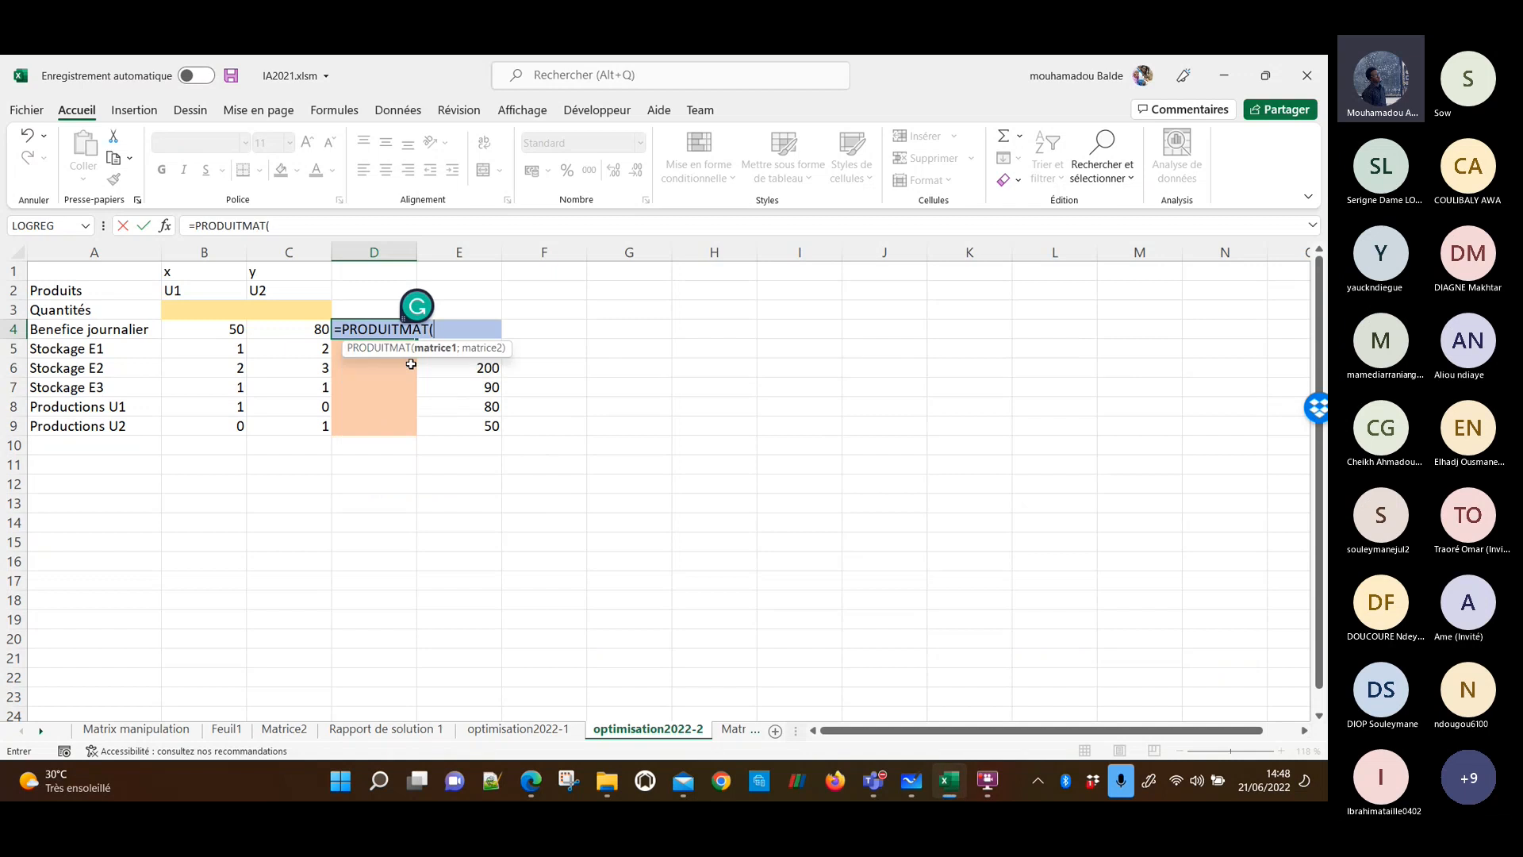
{"action": "left_click_drag", "start_coordinate": [210, 328], "coordinate": [300, 332]}
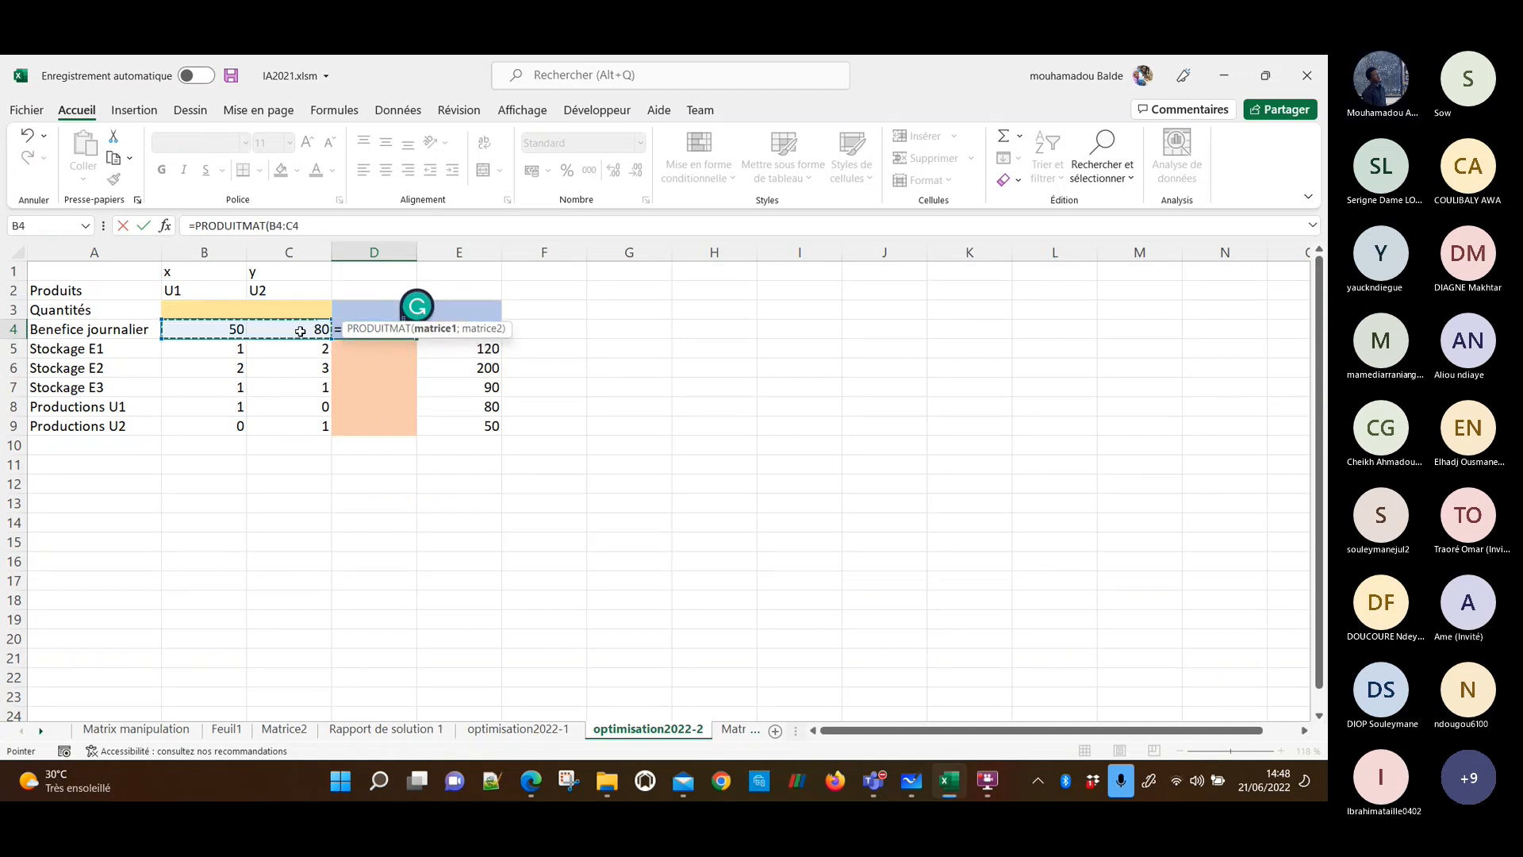
{"action": "type", "text": ";trans"}
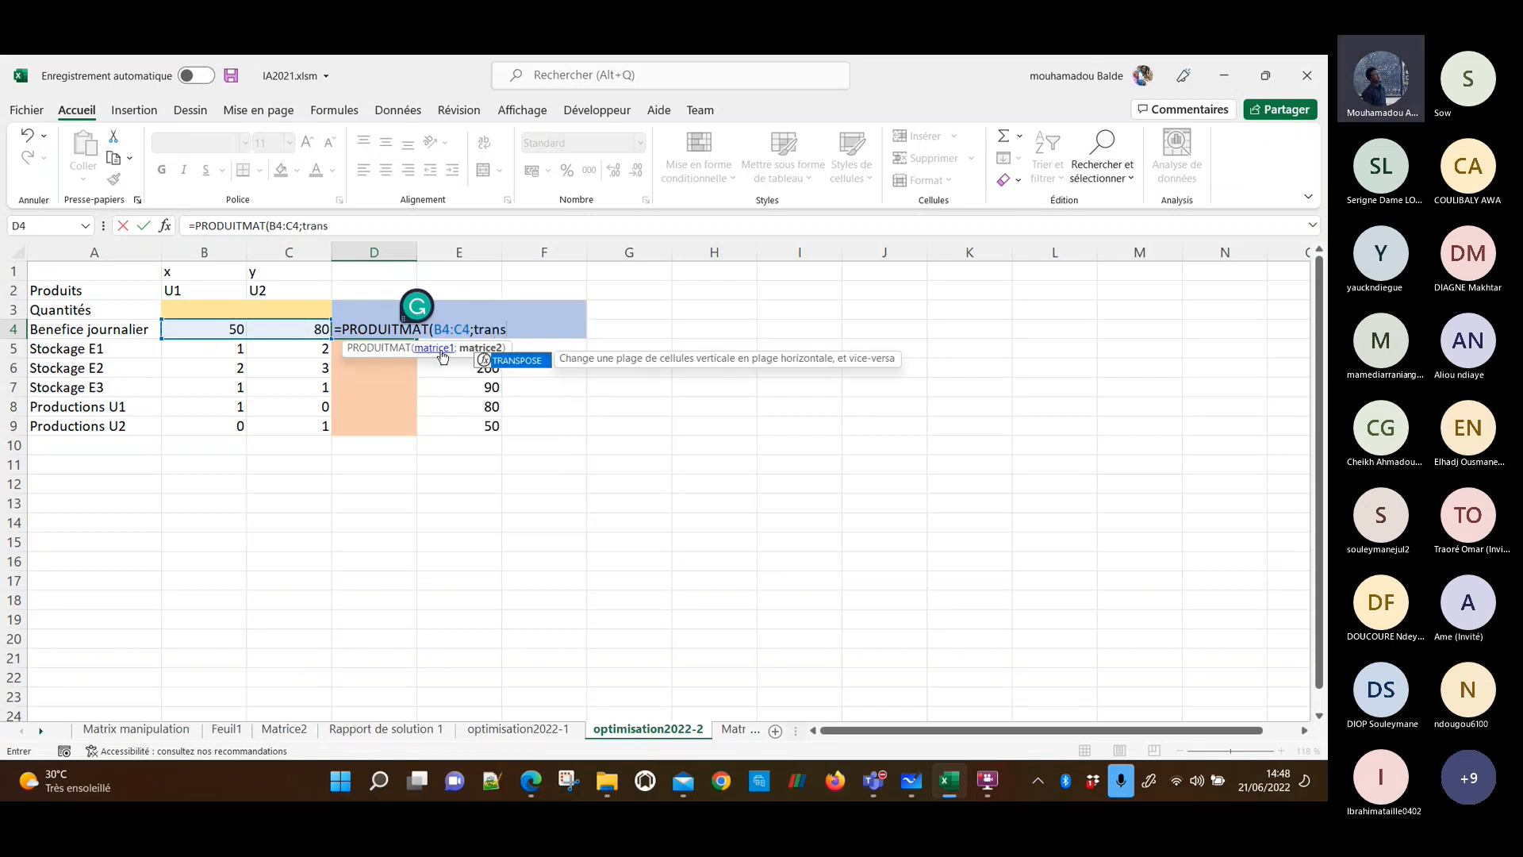
{"action": "double_click", "coordinate": [516, 361]}
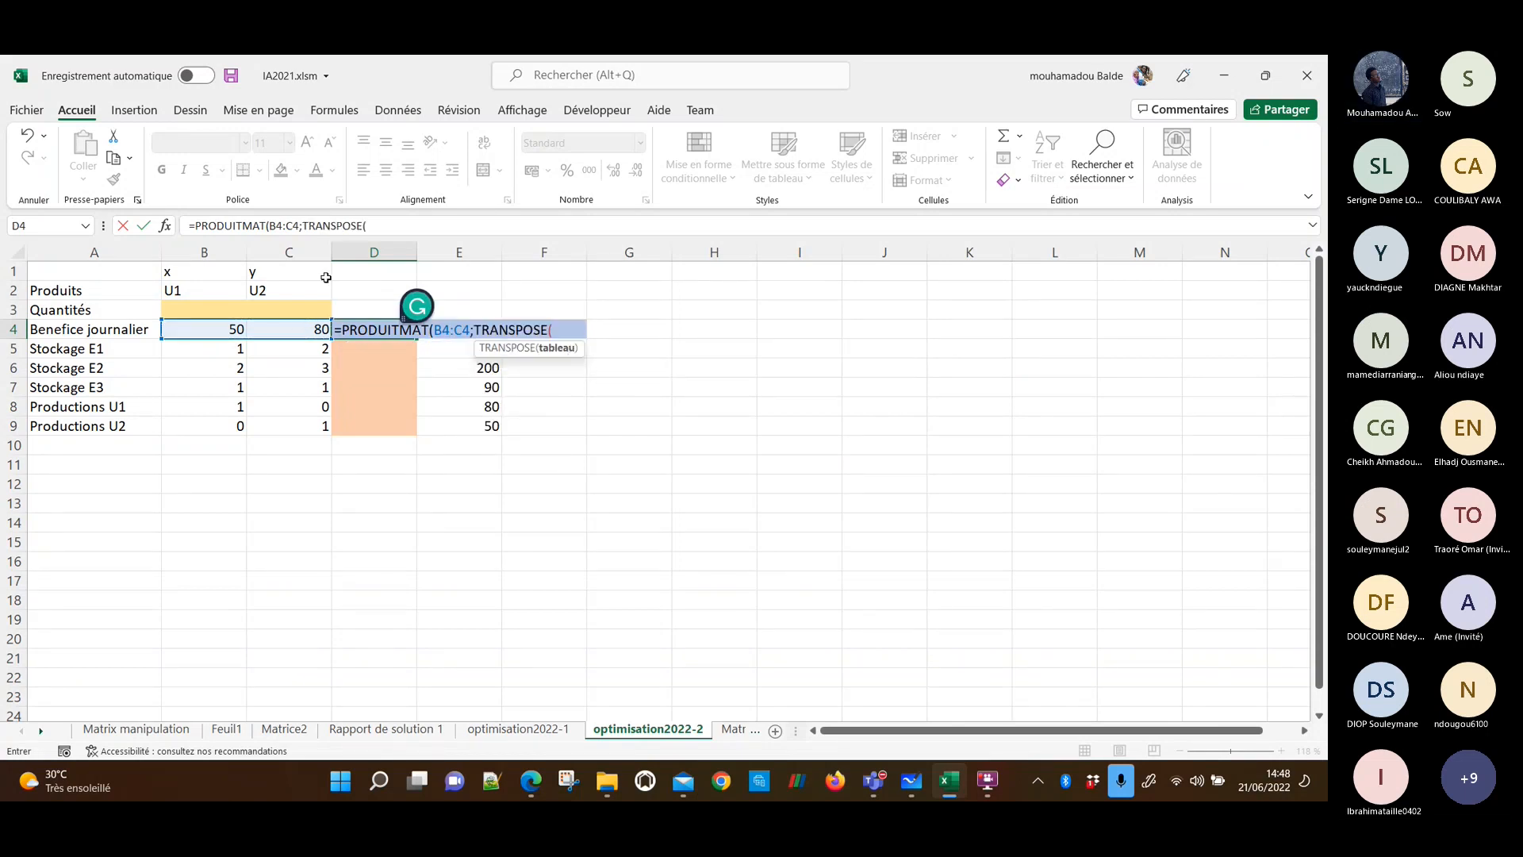
{"action": "left_click_drag", "start_coordinate": [204, 310], "coordinate": [272, 308]}
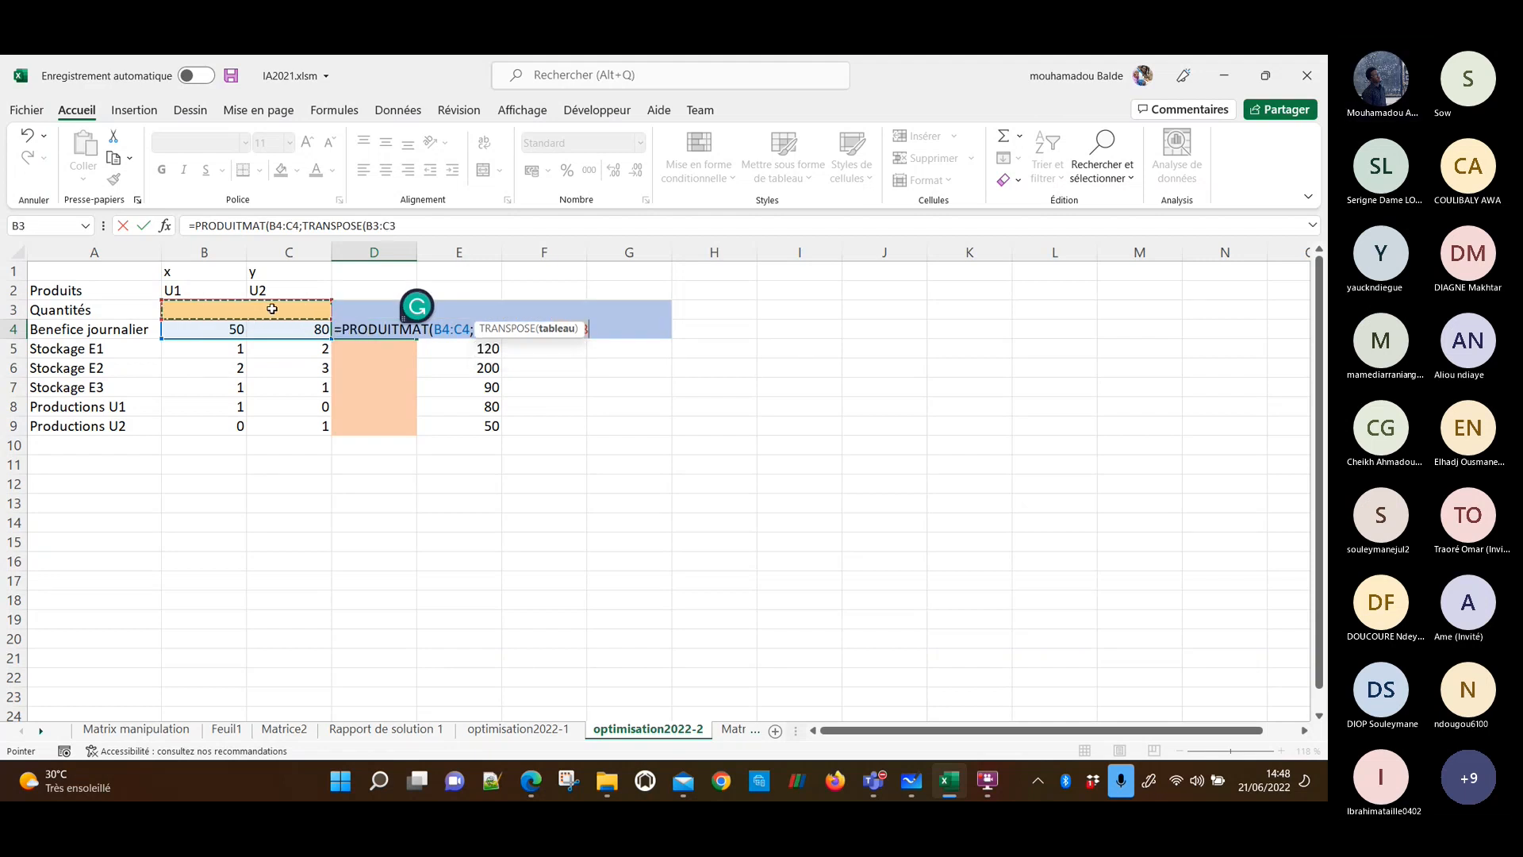
{"action": "key", "text": "Return"}
Enter the starting quantity 0 for both products in B3 and C3.
{"action": "left_click", "coordinate": [212, 311]}
{"action": "type", "text": "0"}
{"action": "key", "text": "Tab"}
{"action": "type", "text": "0"}
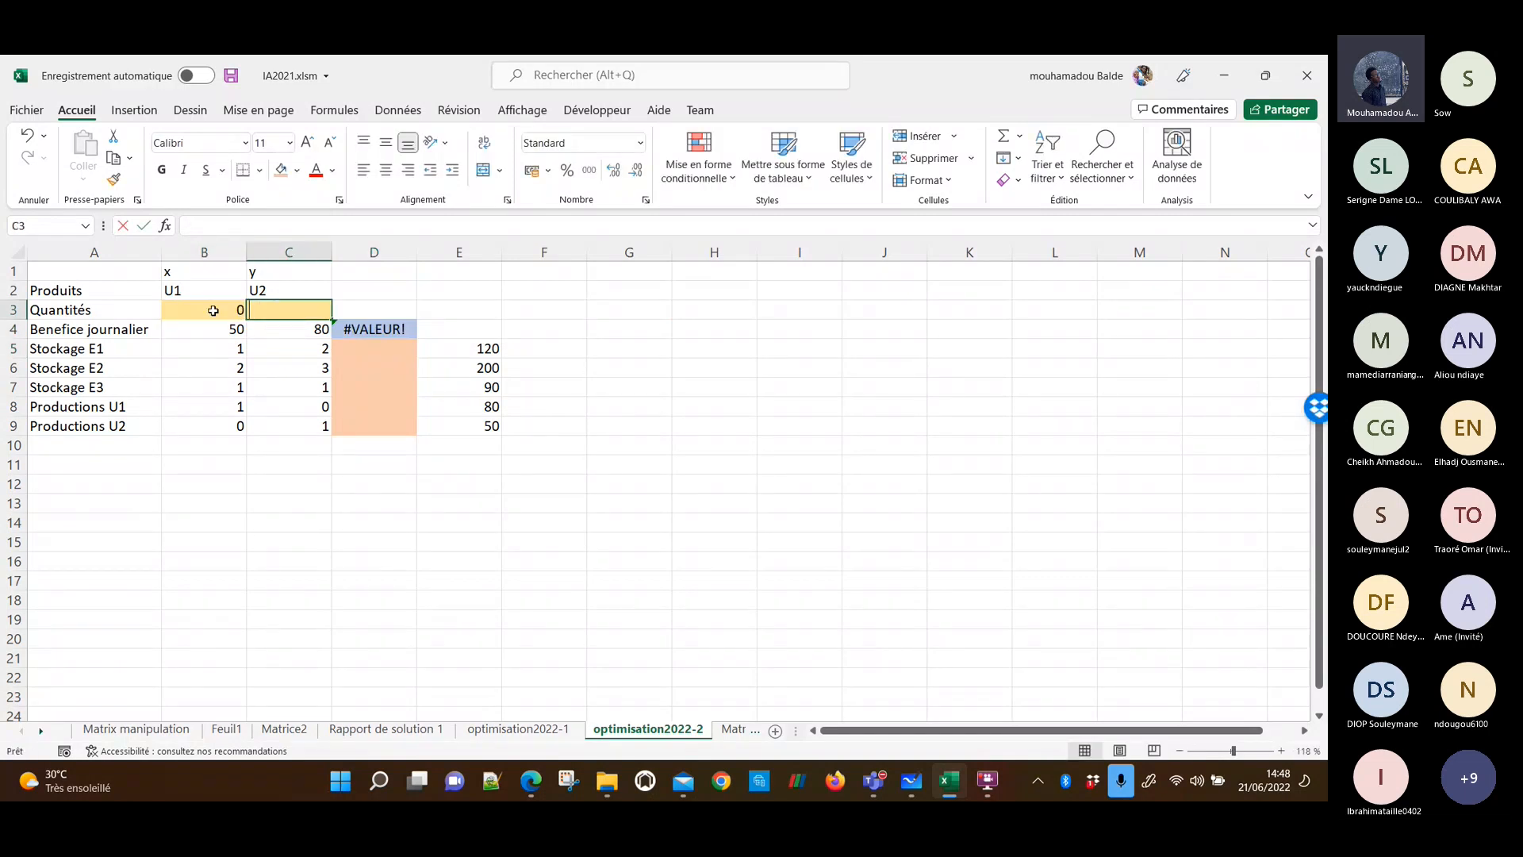
{"action": "key", "text": "Tab"}
Copy the matrix product formula from D4 down through the constraint rows D5:D9.
{"action": "key", "text": "Down"}
{"action": "key", "text": "Down"}
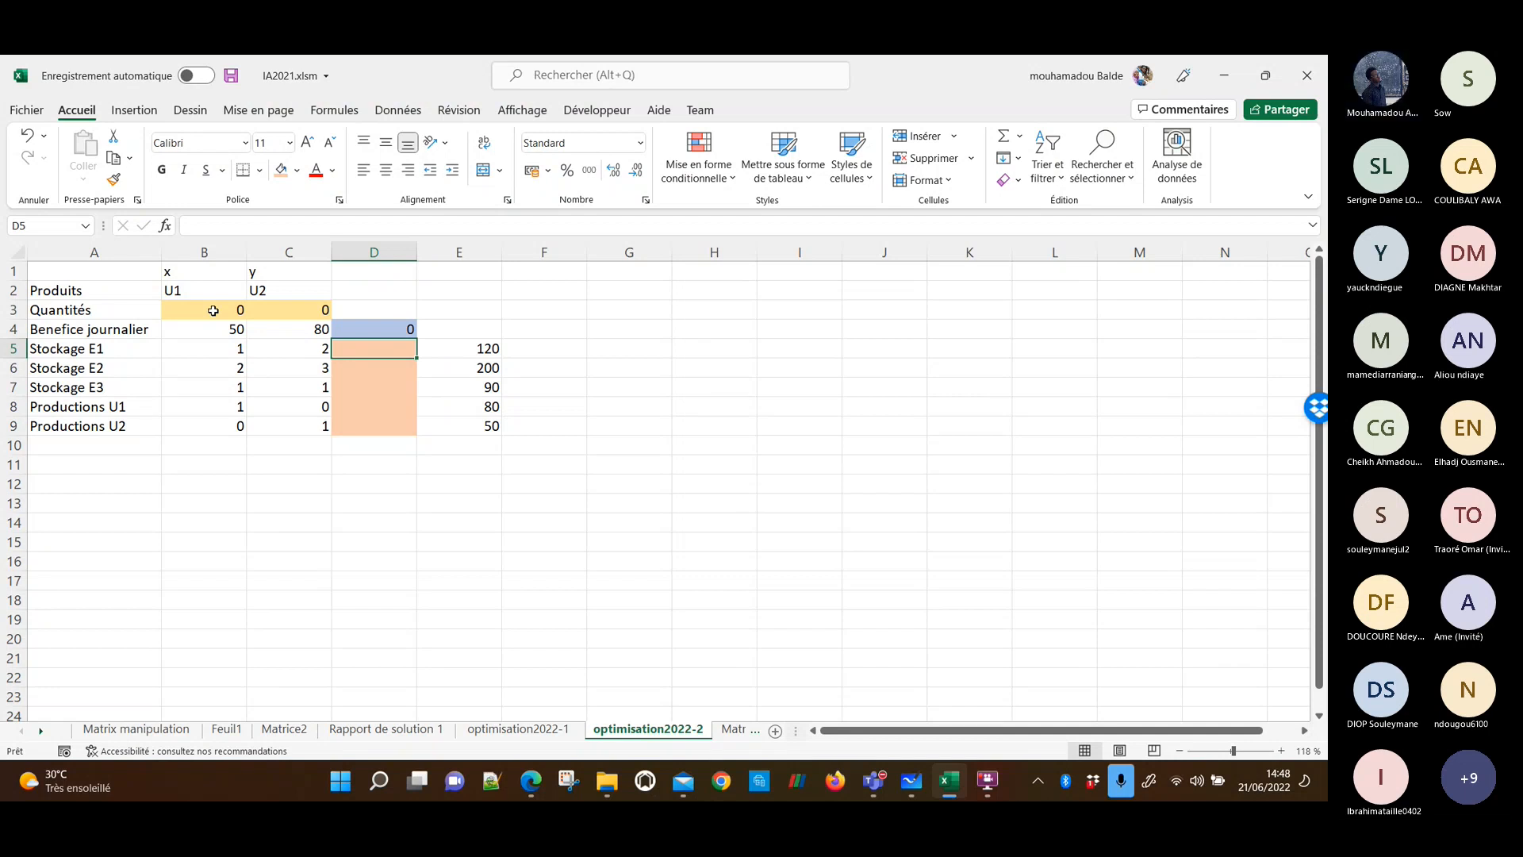
{"action": "key", "text": "Up"}
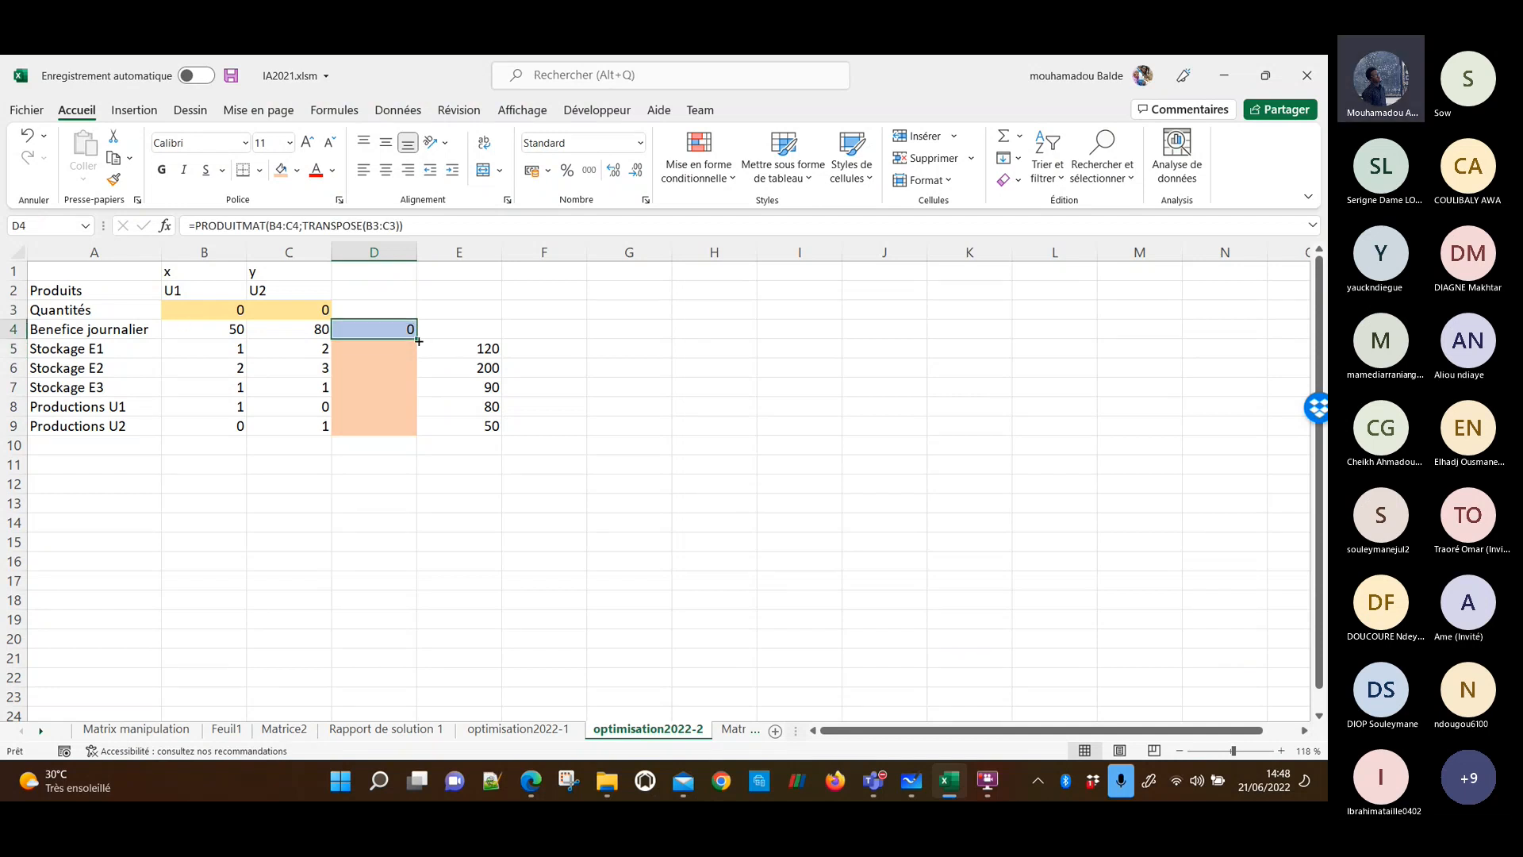
{"action": "left_click_drag", "start_coordinate": [418, 338], "coordinate": [419, 438]}
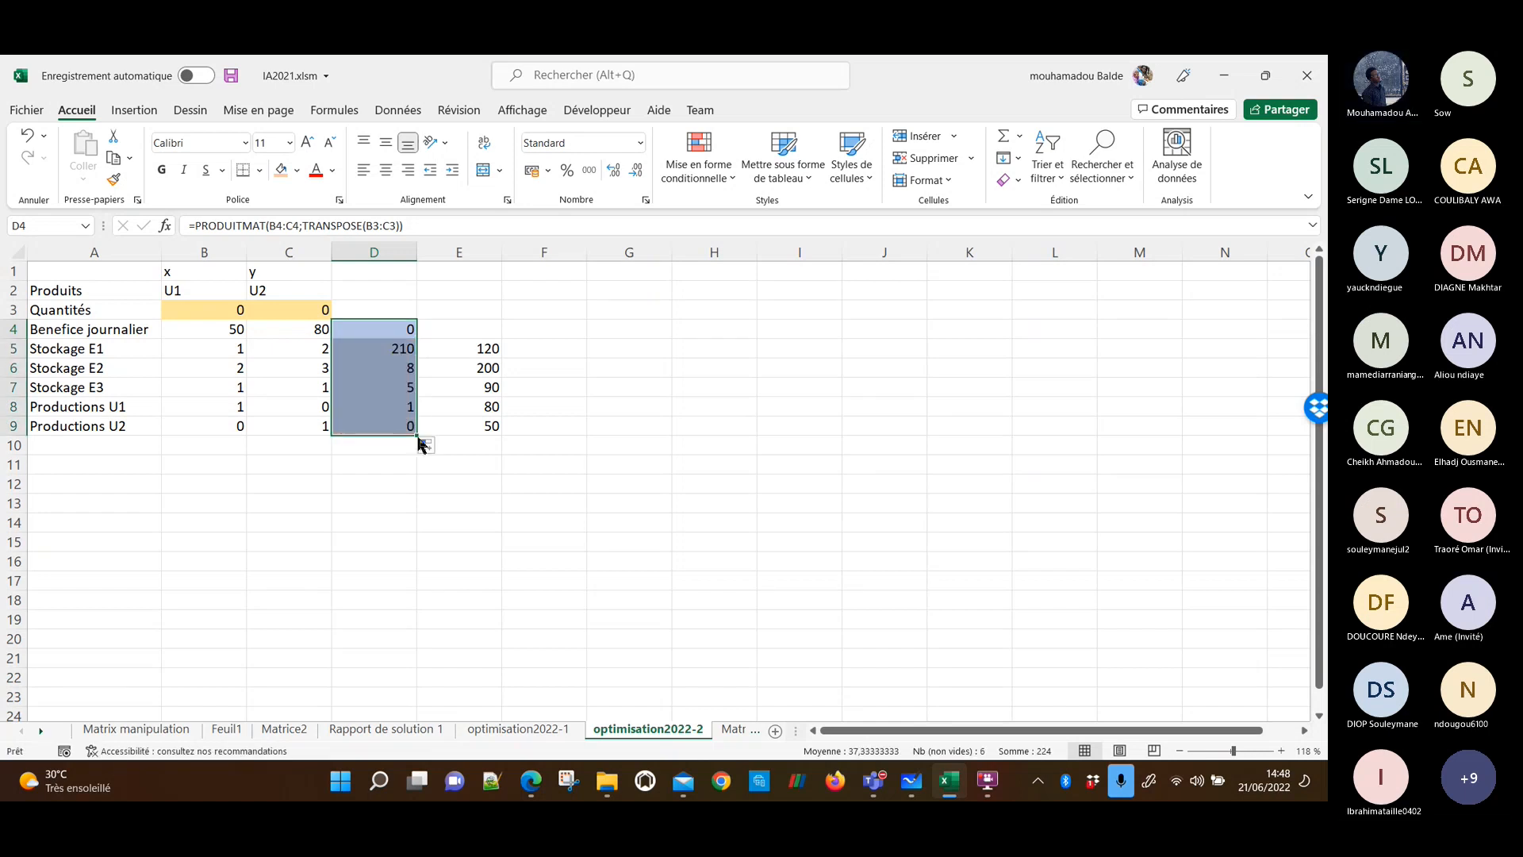
Make the quantity range reference absolute in D4's formula, giving =PRODUITMAT(B4:C4;TRANSPOSE($B$3:$C$3)).
{"action": "left_click", "coordinate": [405, 334]}
{"action": "left_click", "coordinate": [387, 225]}
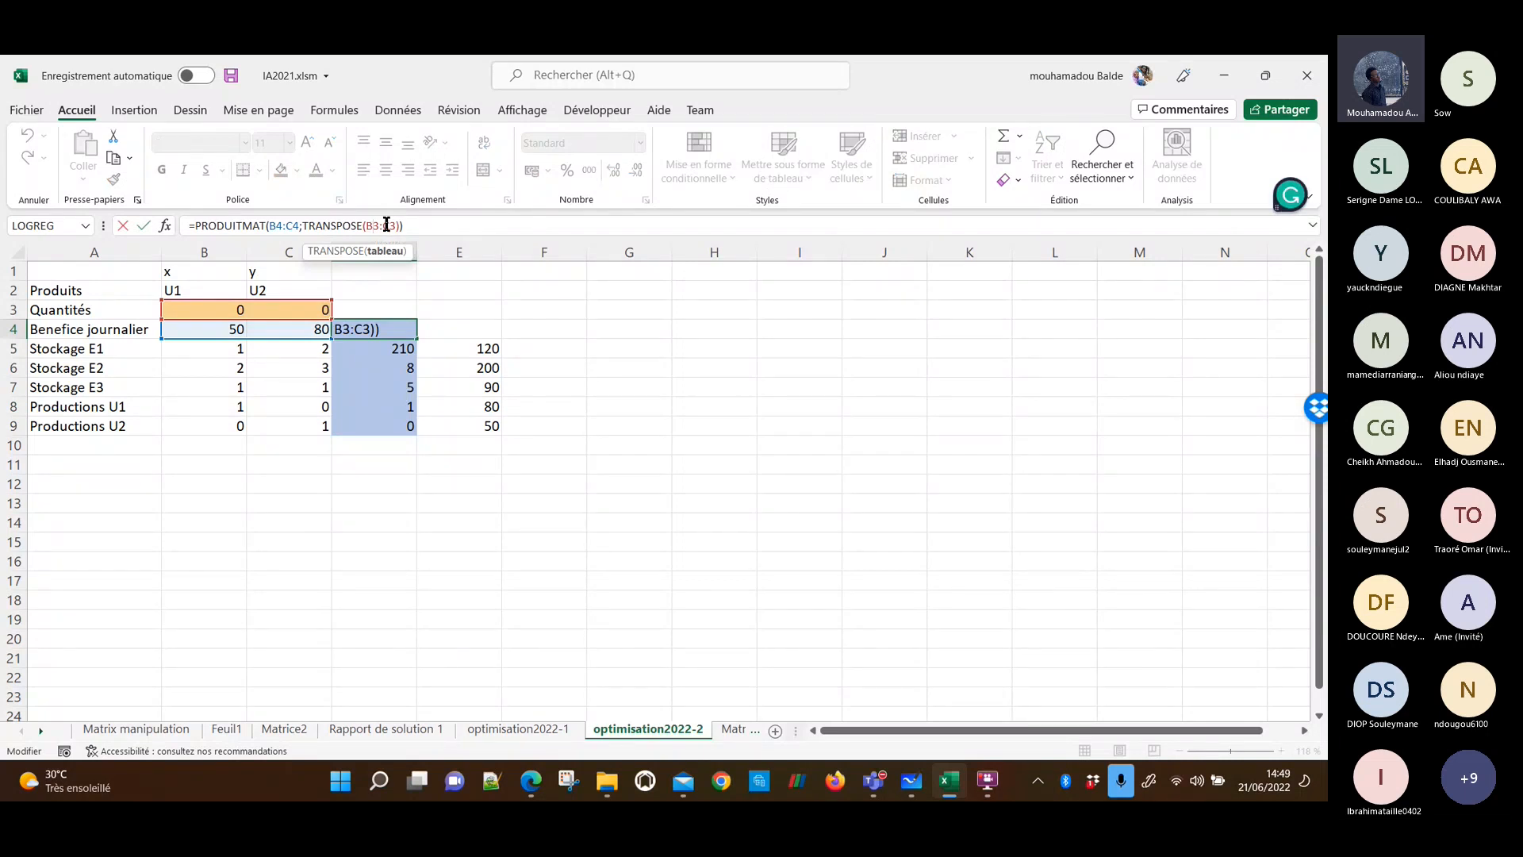
{"action": "key", "text": "F4"}
{"action": "key", "text": "Right"}
{"action": "key", "text": "Right"}
{"action": "key", "text": "F4"}
{"action": "key", "text": "Return"}
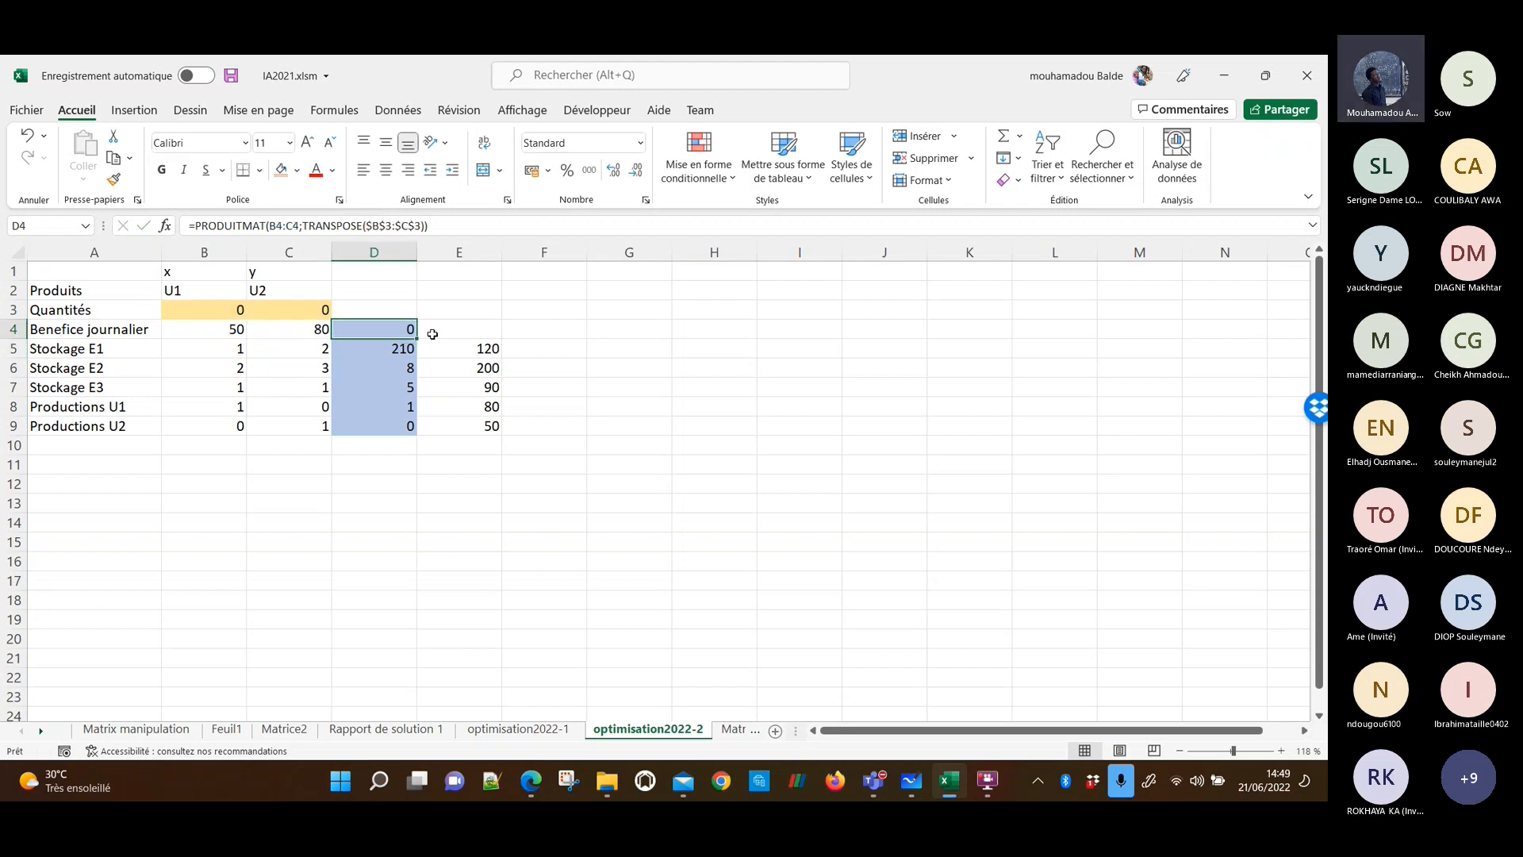
Copy the corrected D4 formula down through D5:D9 and check the copies in the constraint rows.
{"action": "left_click_drag", "start_coordinate": [417, 438], "coordinate": [419, 439]}
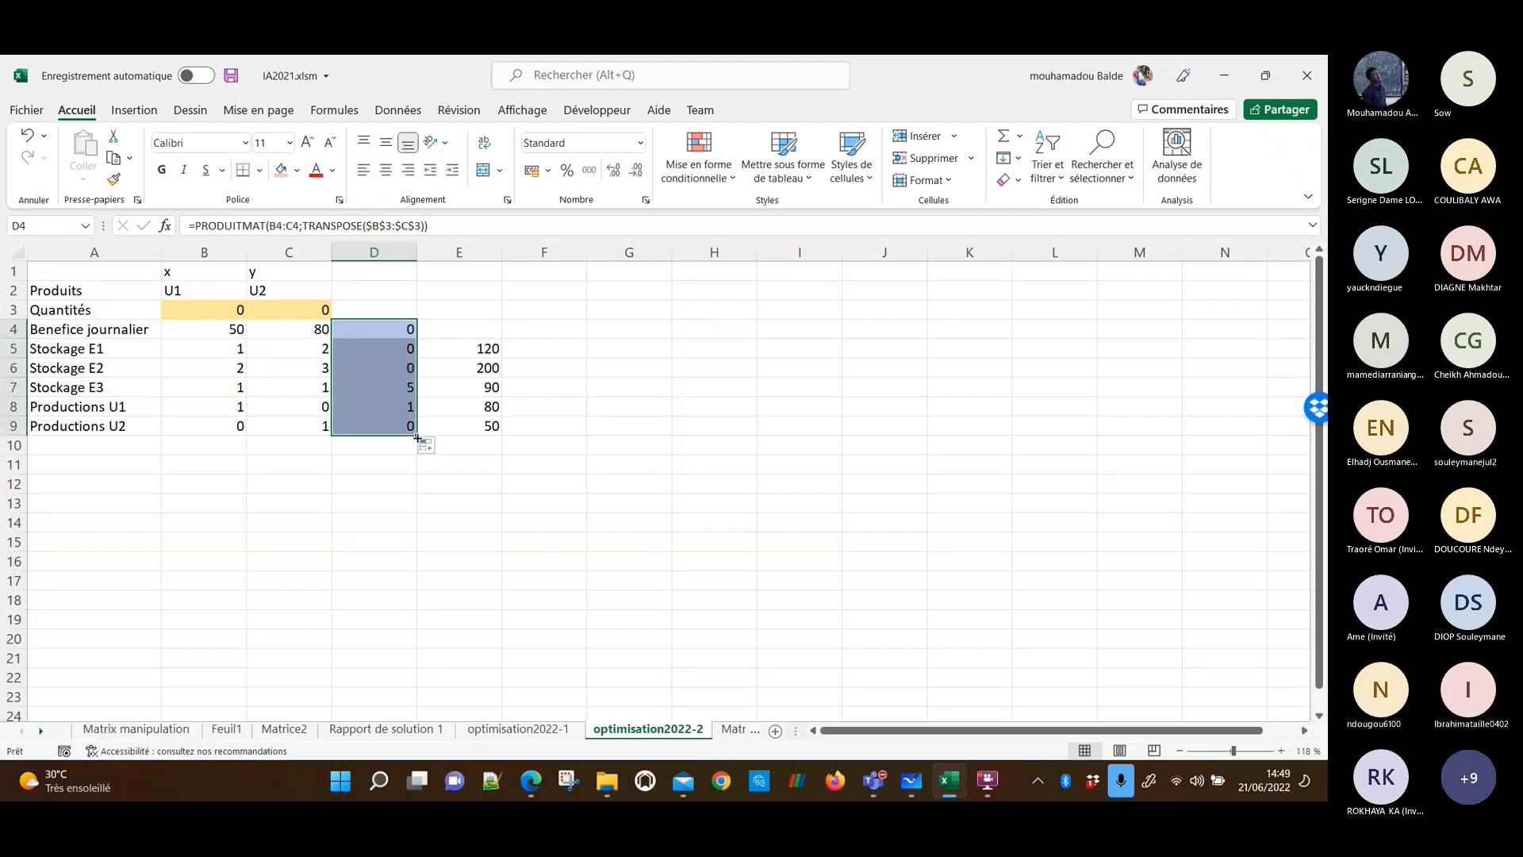
{"action": "left_click", "coordinate": [522, 512]}
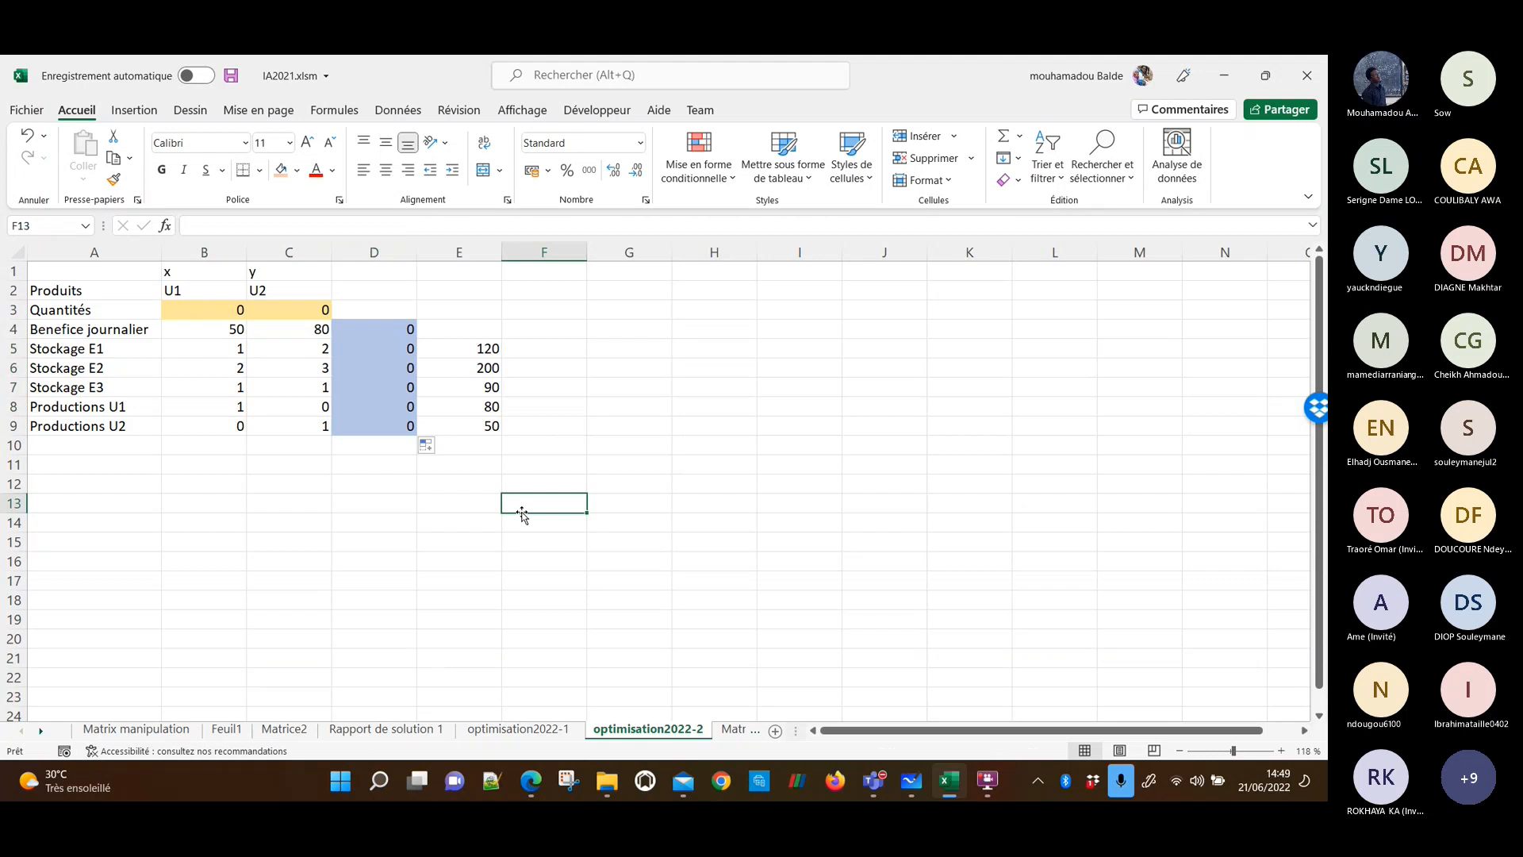
{"action": "left_click", "coordinate": [379, 481]}
{"action": "left_click", "coordinate": [403, 367]}
{"action": "left_click", "coordinate": [400, 386]}
{"action": "left_click", "coordinate": [399, 411]}
{"action": "left_click", "coordinate": [391, 481]}
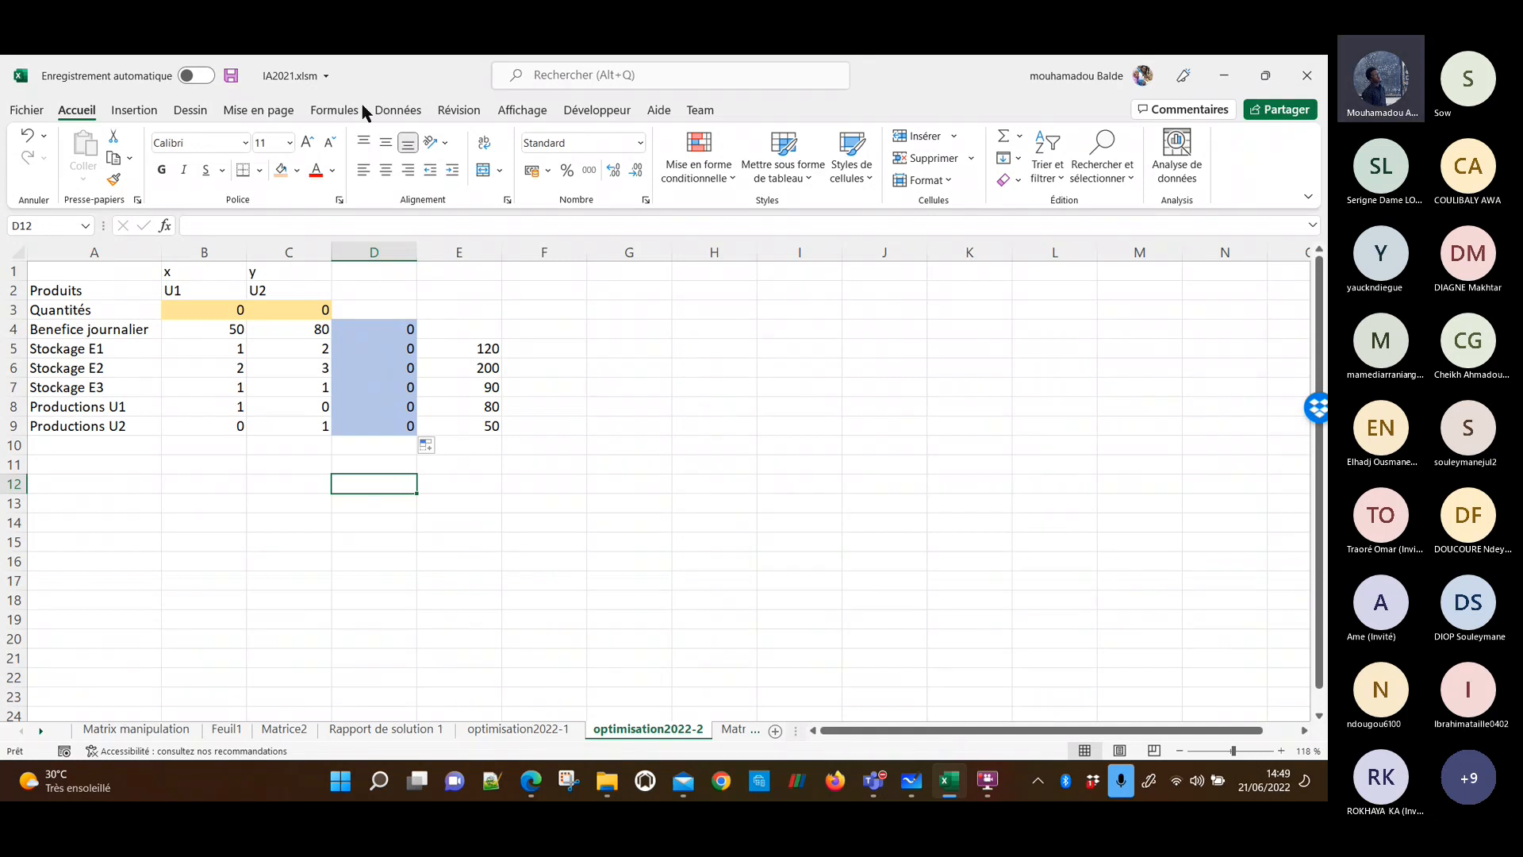
Open Solver and set its objective to the daily profit cell D4, keeping the Max goal.
{"action": "left_click", "coordinate": [407, 111]}
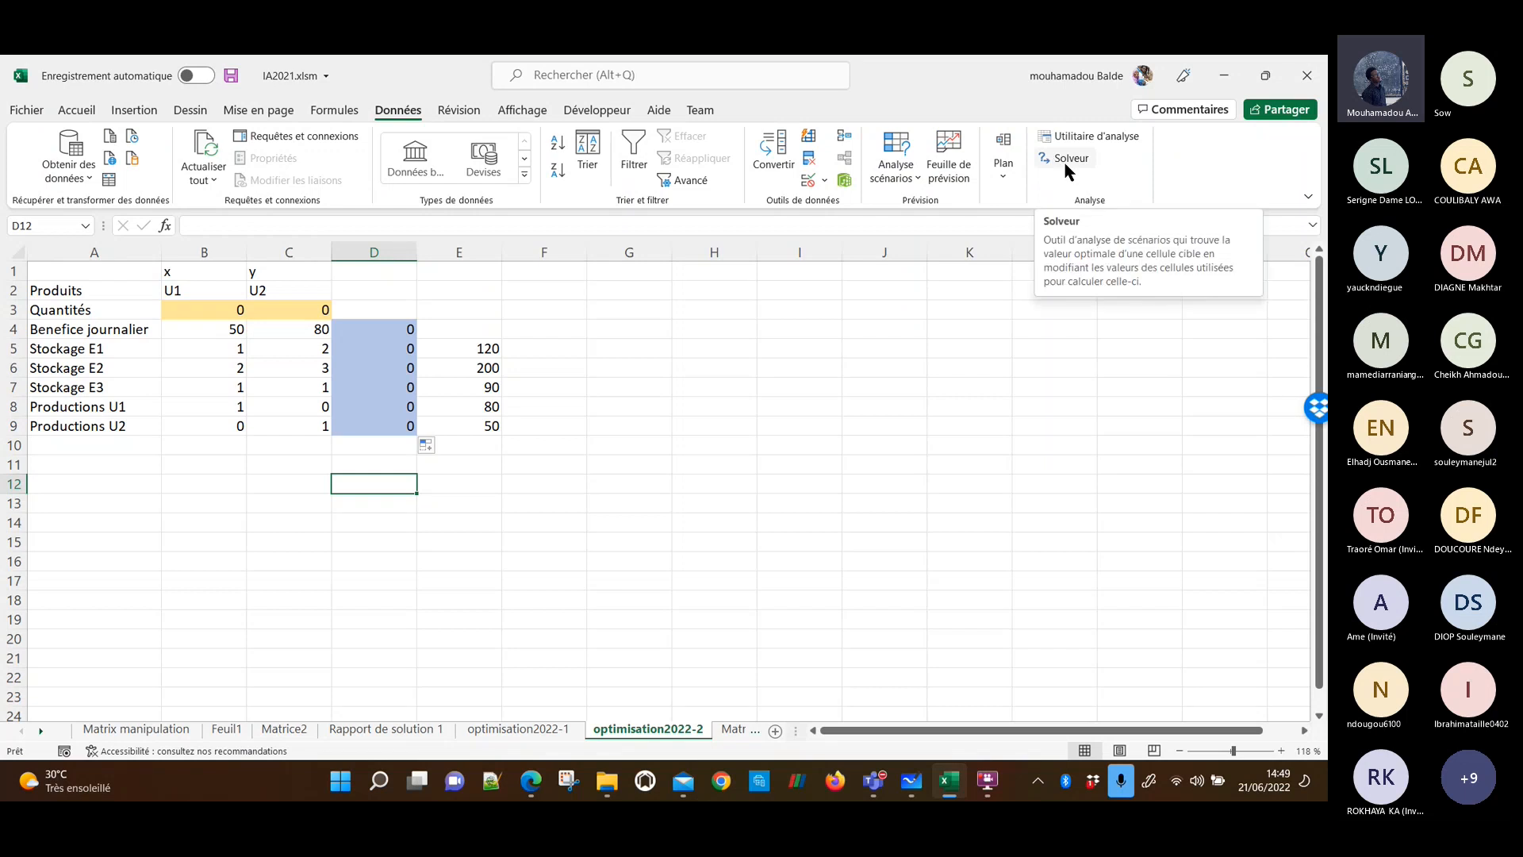
{"action": "left_click", "coordinate": [1066, 163]}
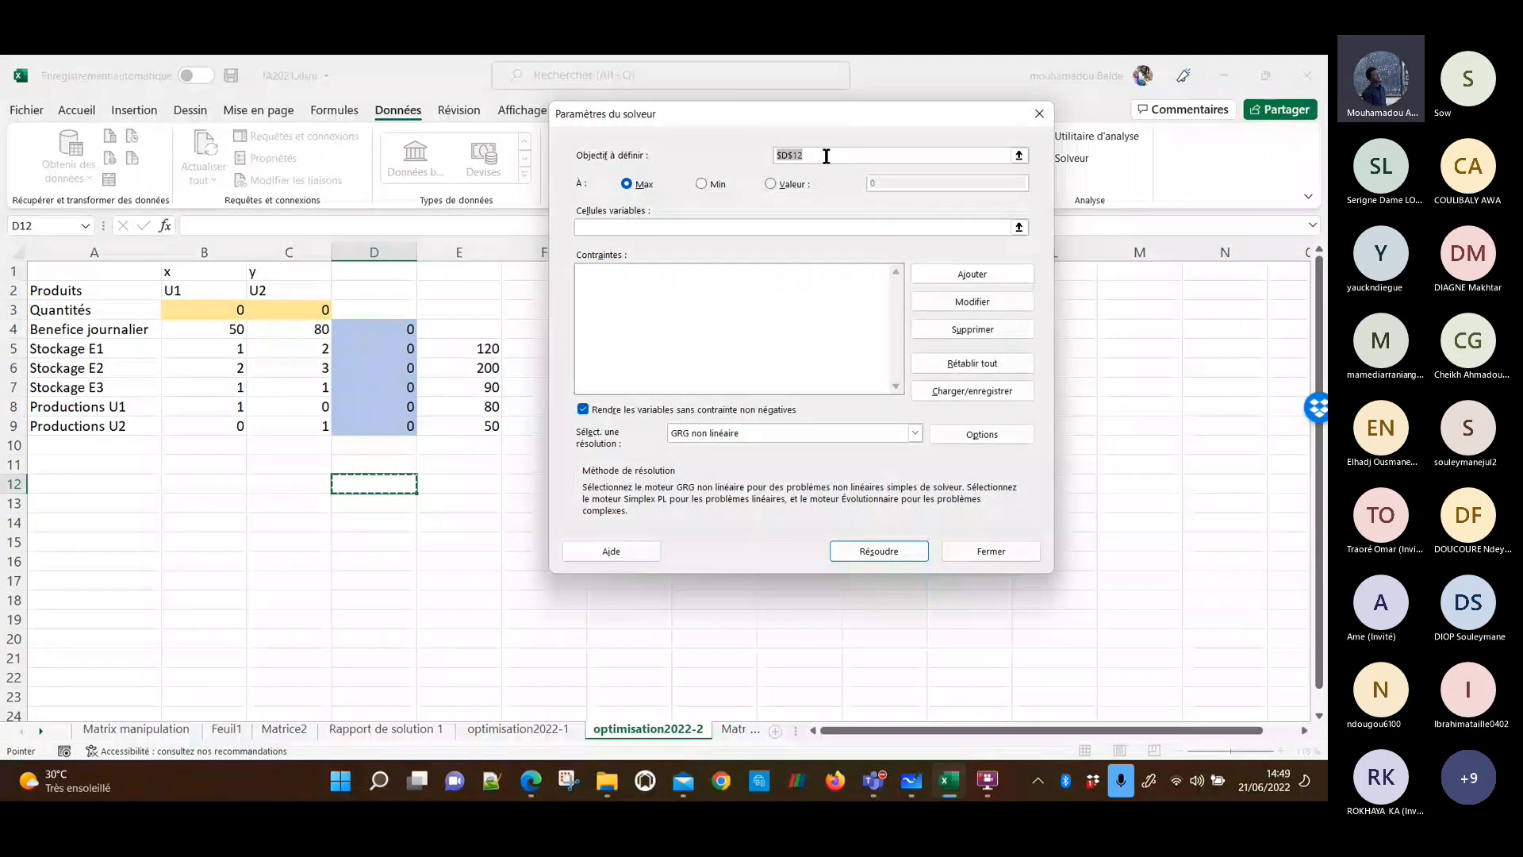
{"action": "left_click", "coordinate": [391, 326]}
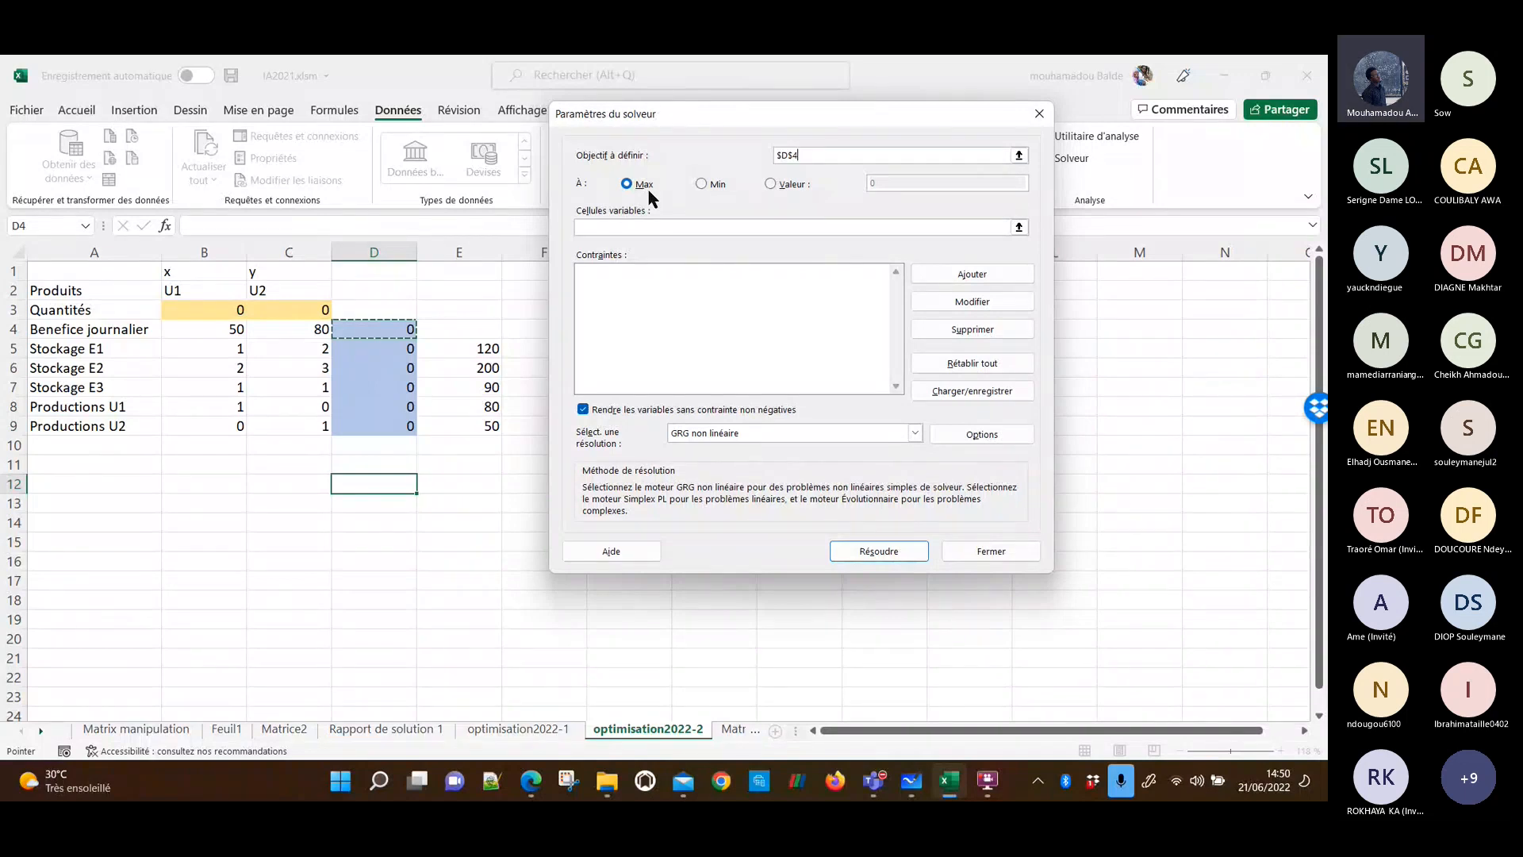
Switch to Microsoft Whiteboard and review the handwritten objective function and constraints.
{"action": "key", "text": "super+Tab"}
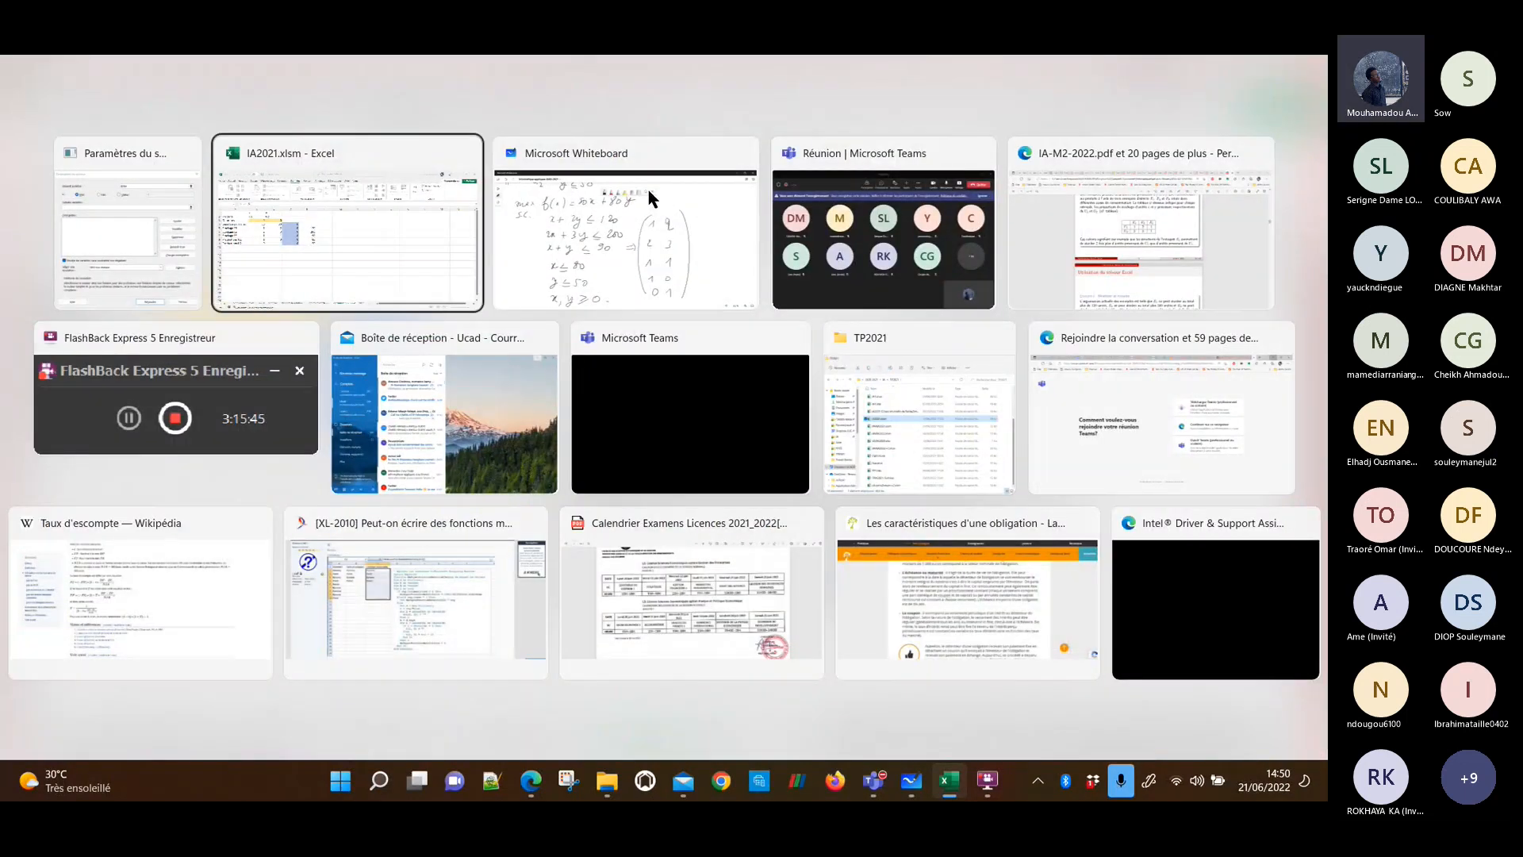
{"action": "left_click", "coordinate": [647, 190]}
{"action": "left_click", "coordinate": [18, 148]}
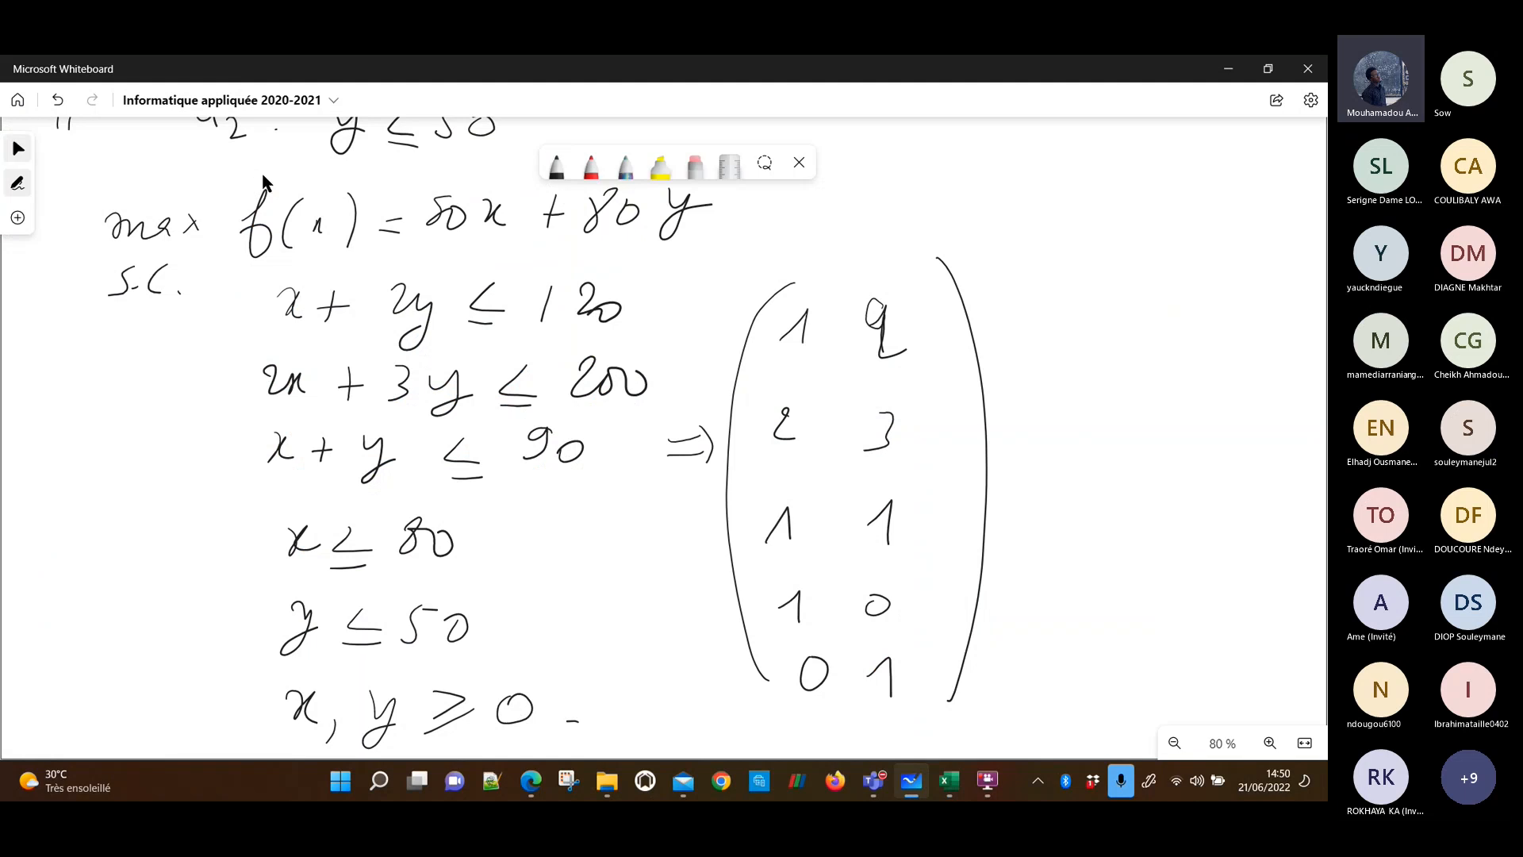
Return to the Solver parameters in Excel and set the variable cells to $B$3:$C$3.
{"action": "key", "text": "alt+Tab"}
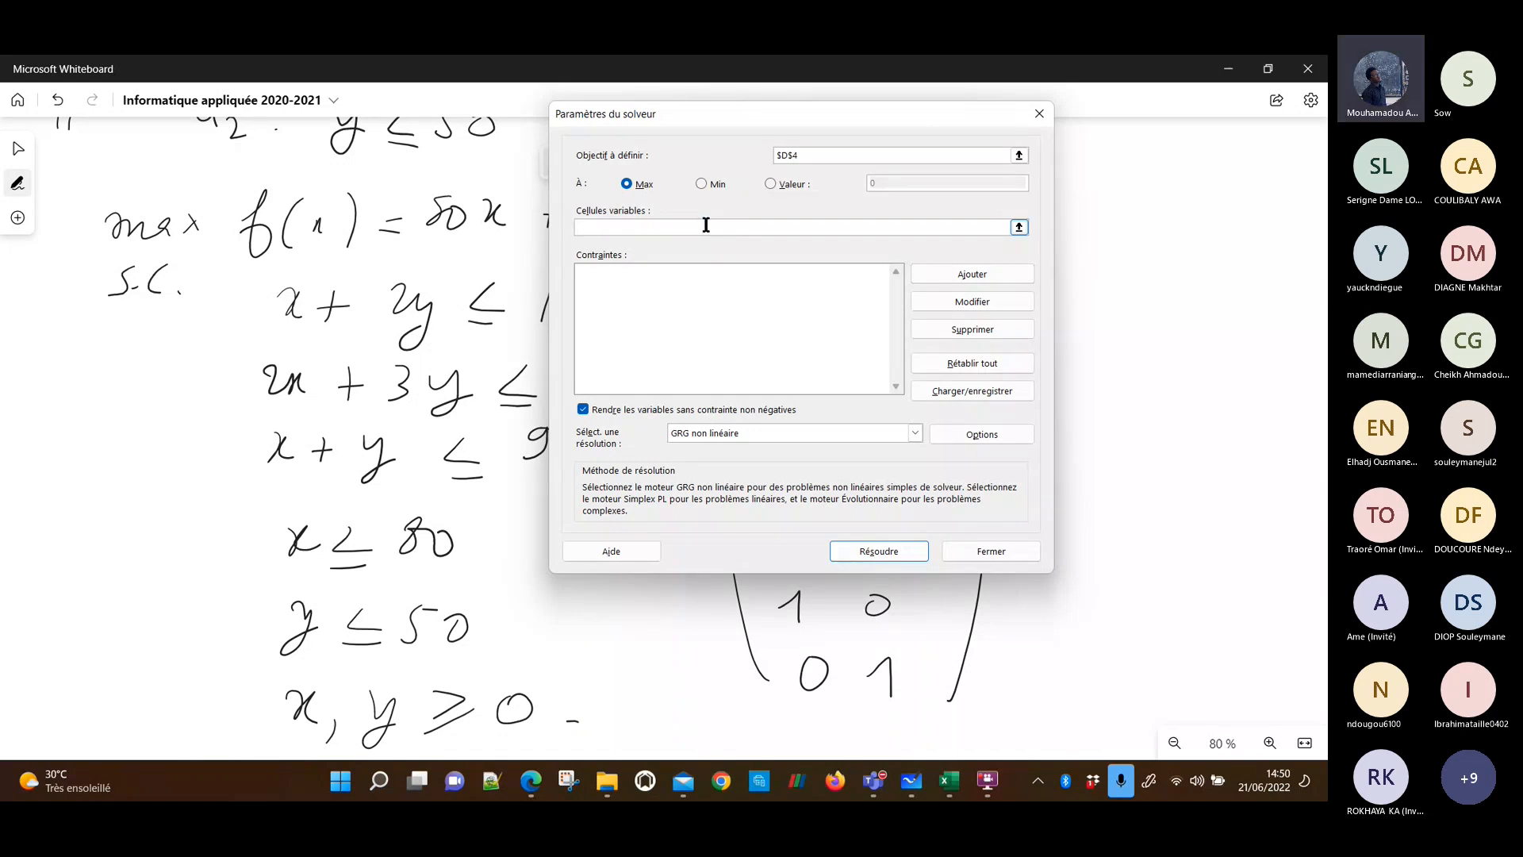
{"action": "key", "text": "alt+Tab"}
{"action": "key", "text": "alt+Tab"}
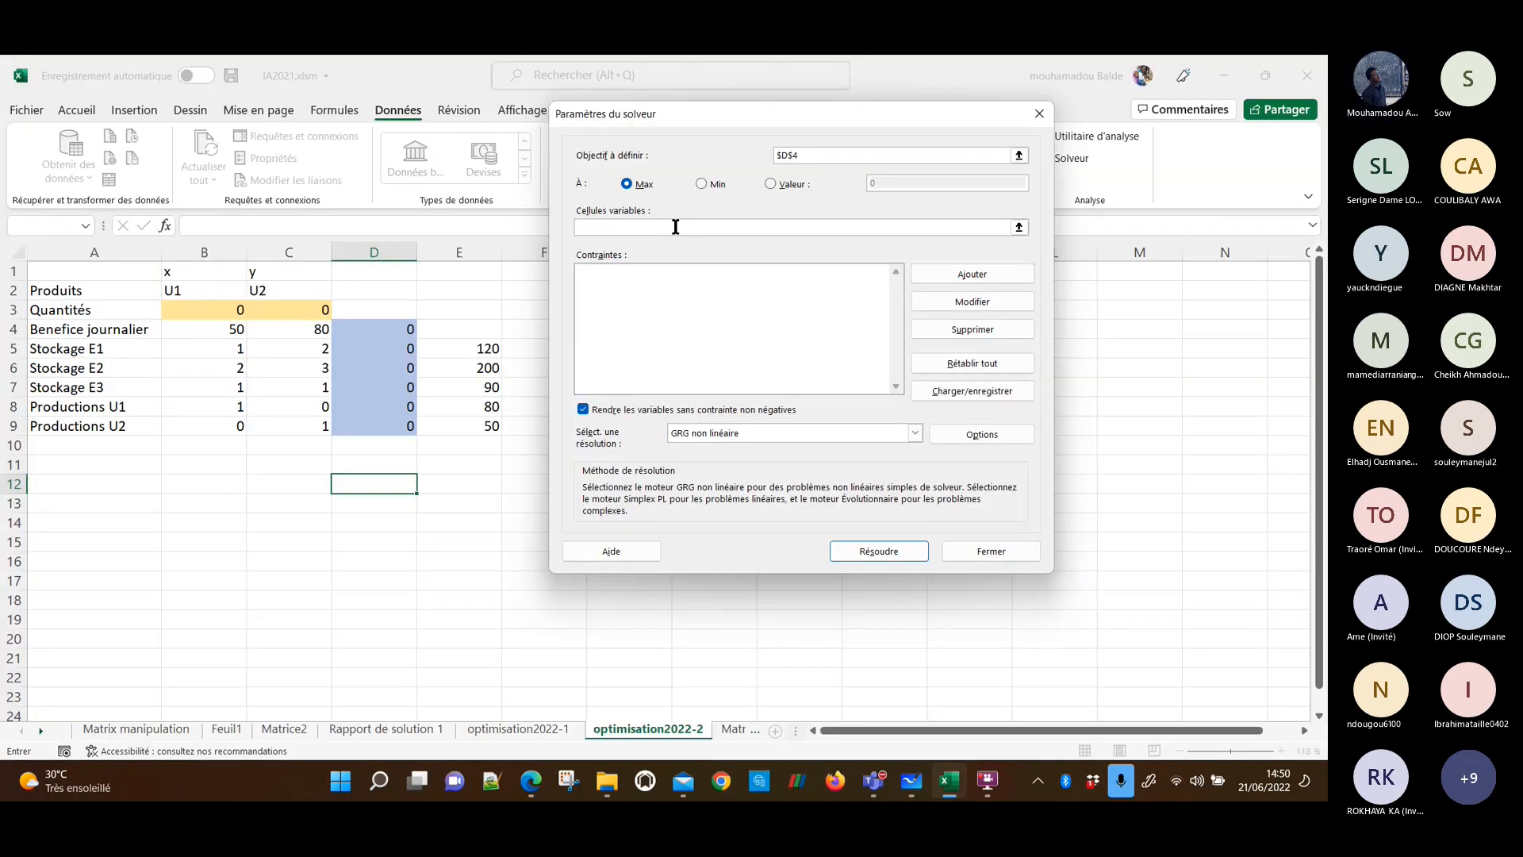
{"action": "left_click_drag", "start_coordinate": [212, 309], "coordinate": [266, 310]}
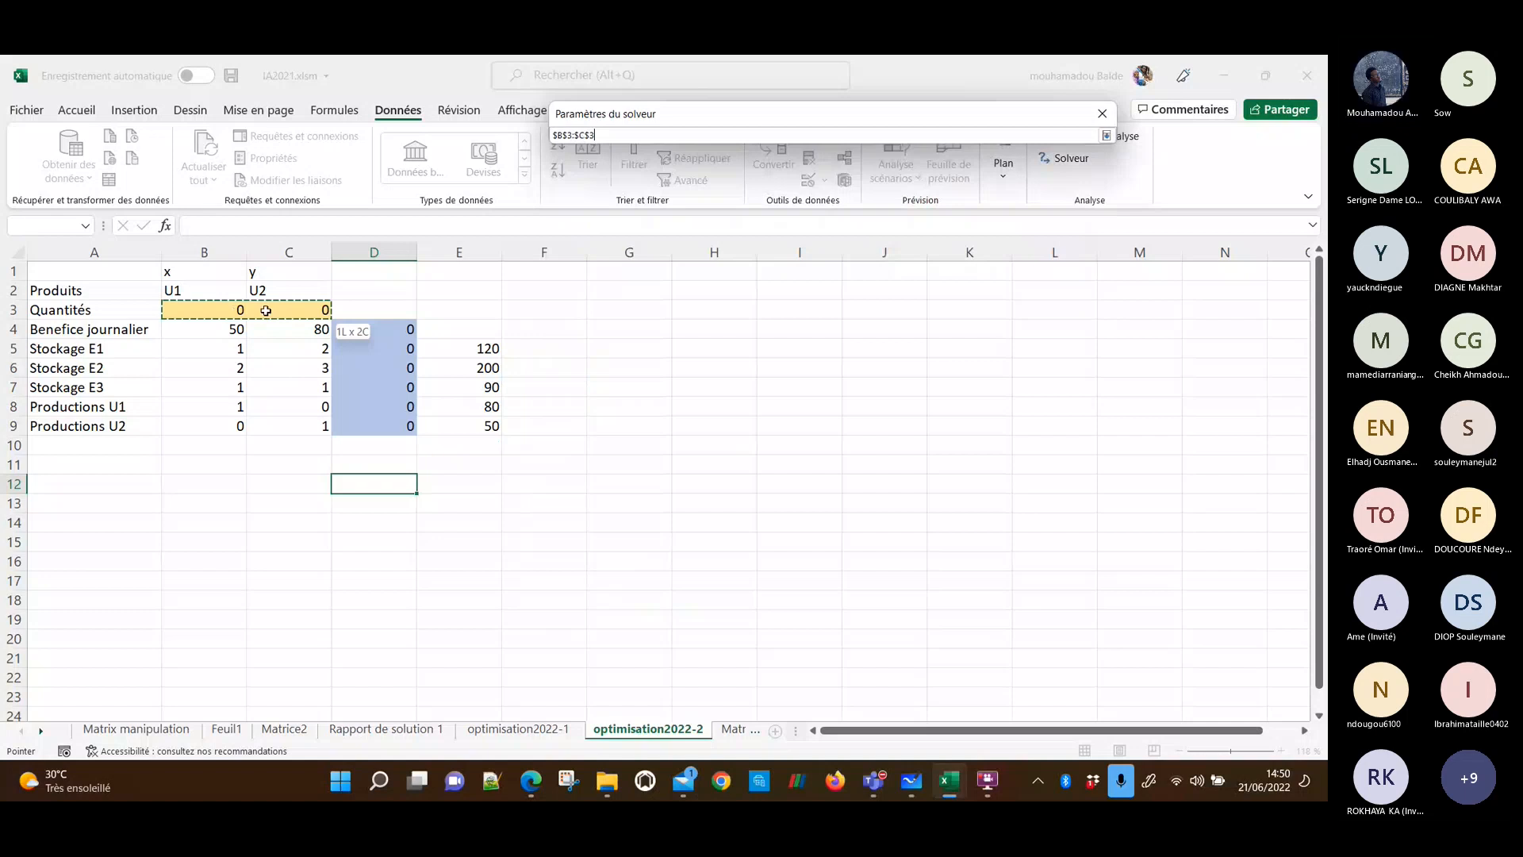
{"action": "key", "text": "Return"}
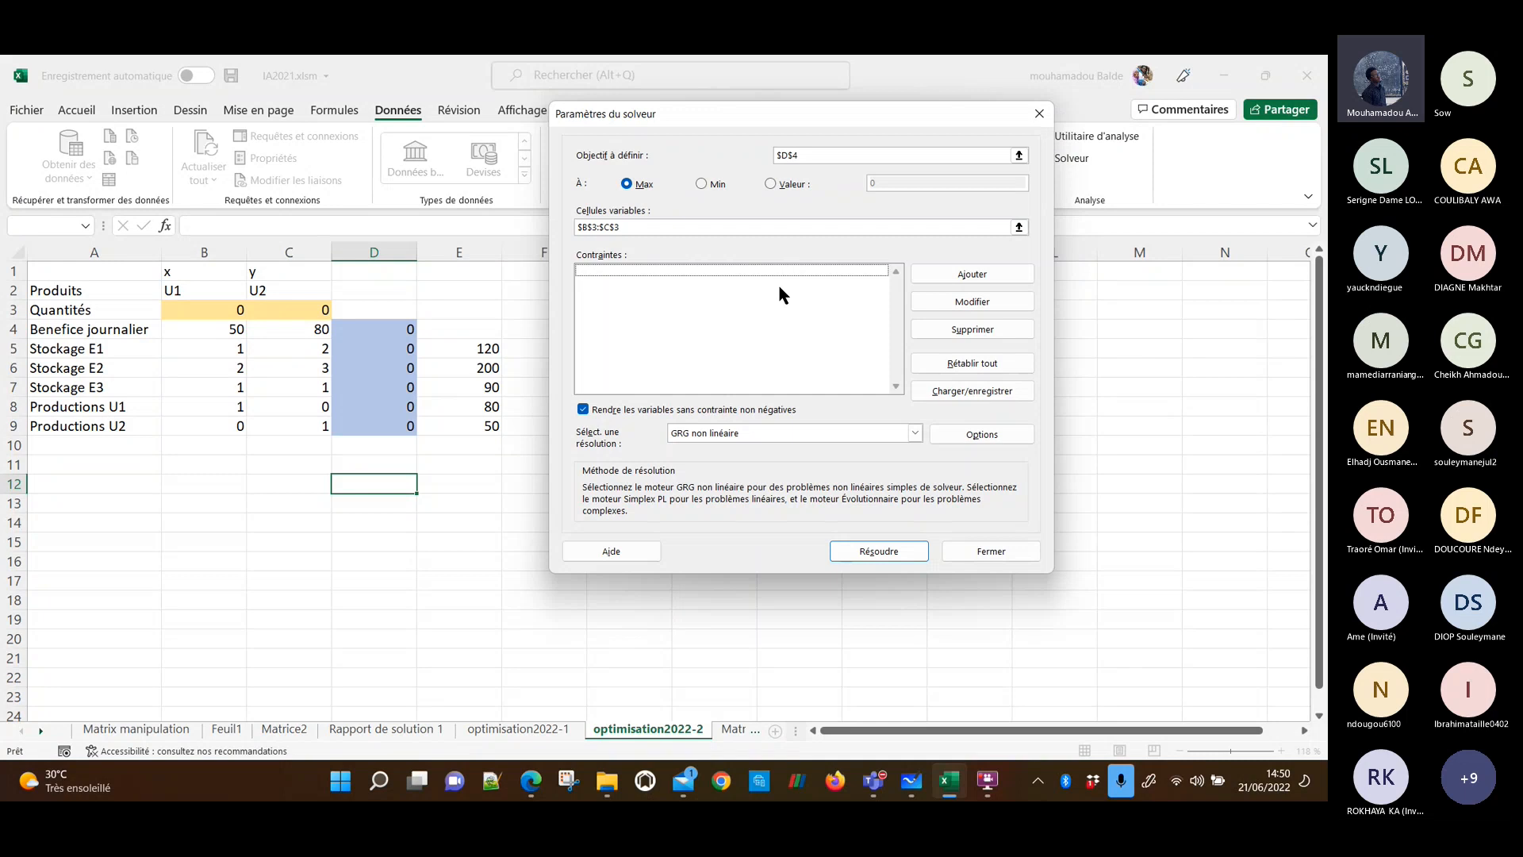
Add the Solver constraint $D$5 <= $E$5 for storage E1.
{"action": "left_click", "coordinate": [973, 273]}
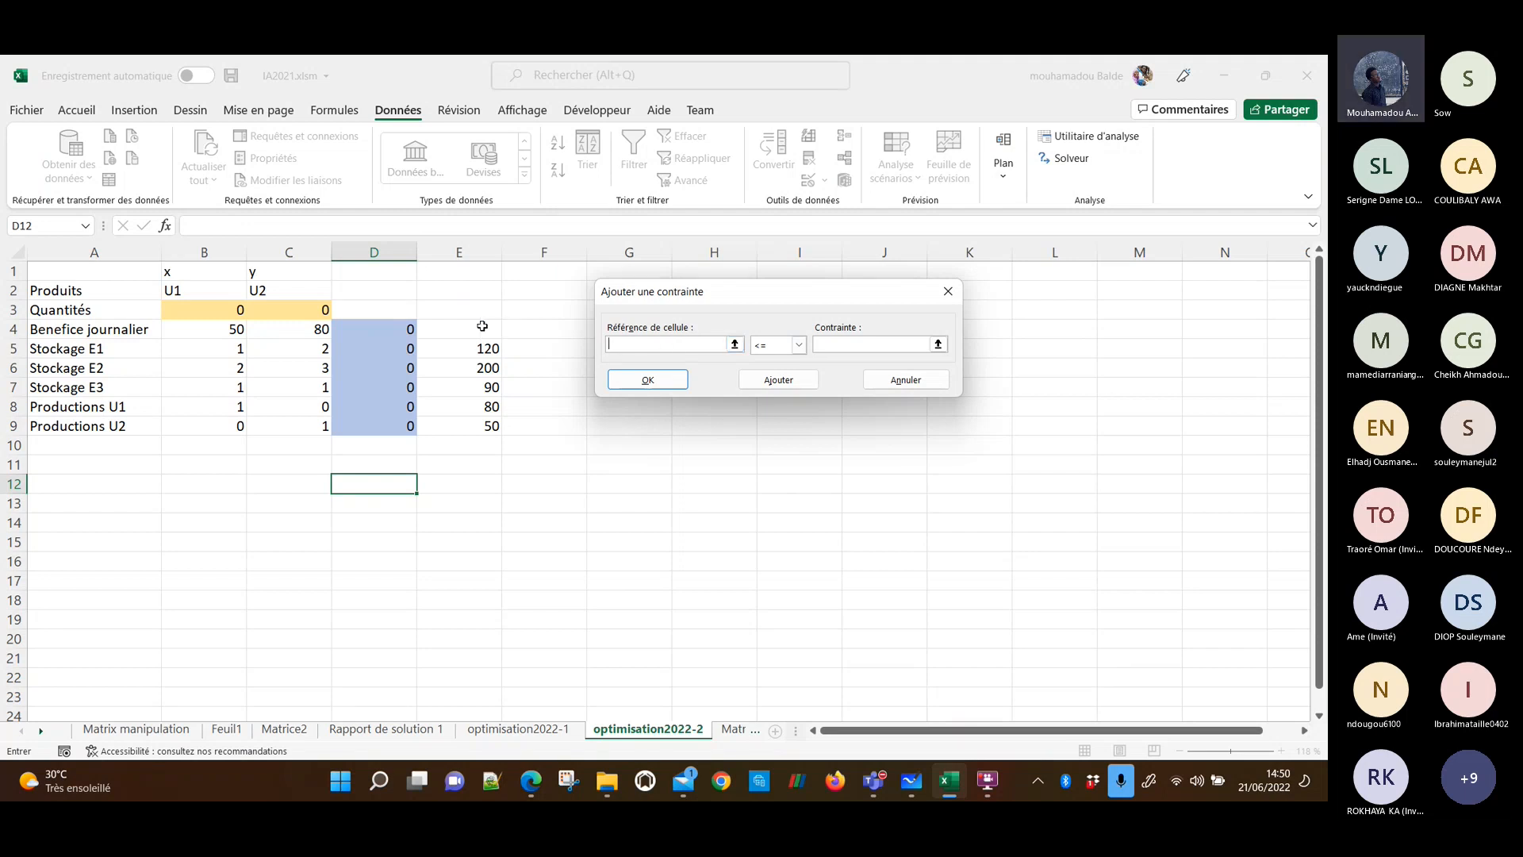
{"action": "left_click", "coordinate": [355, 347]}
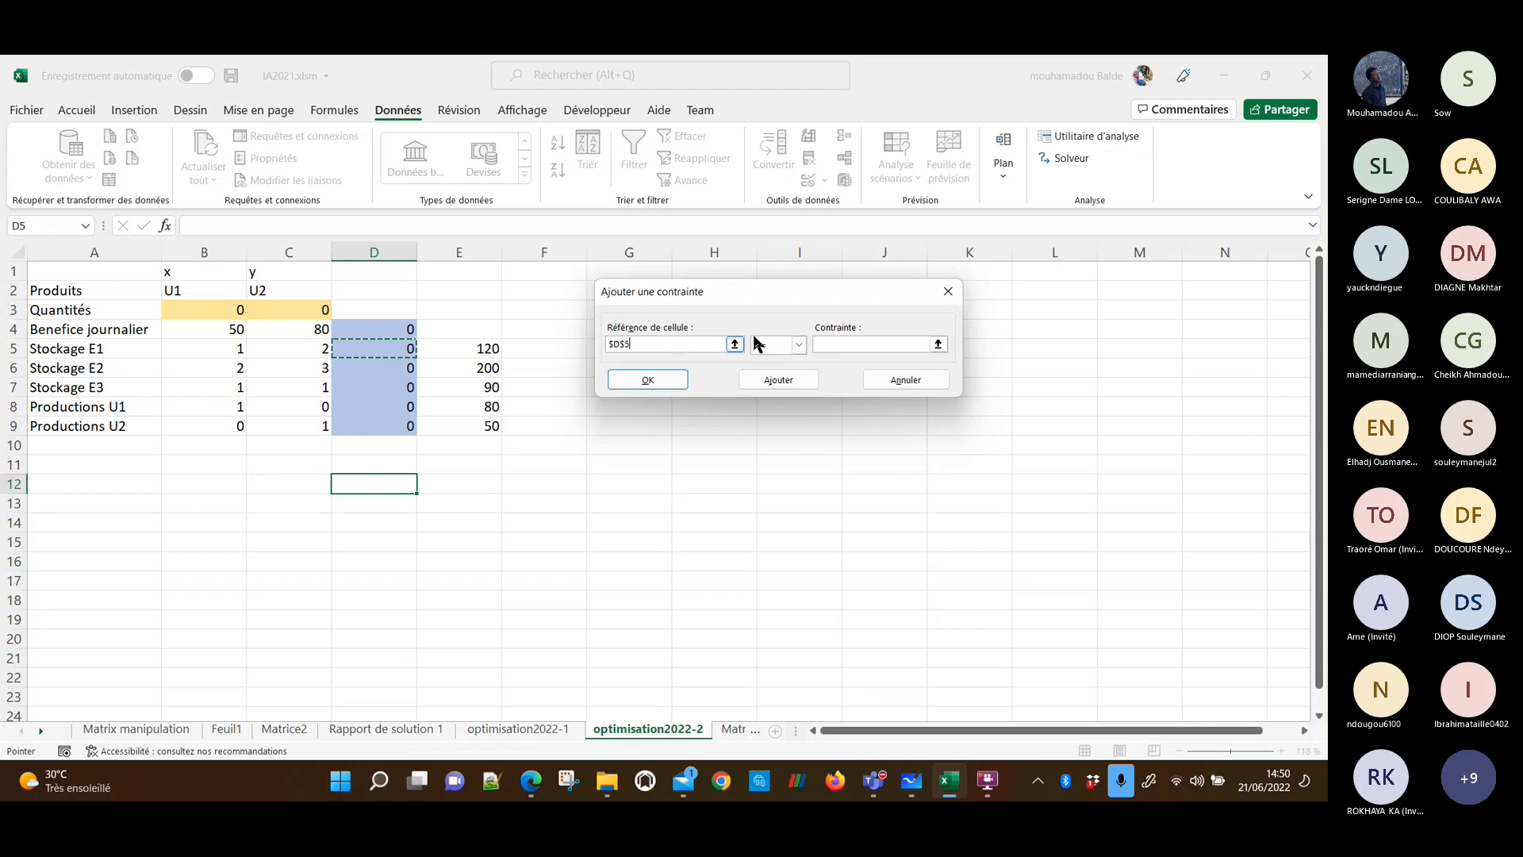
{"action": "left_click", "coordinate": [799, 346]}
{"action": "left_click", "coordinate": [799, 345]}
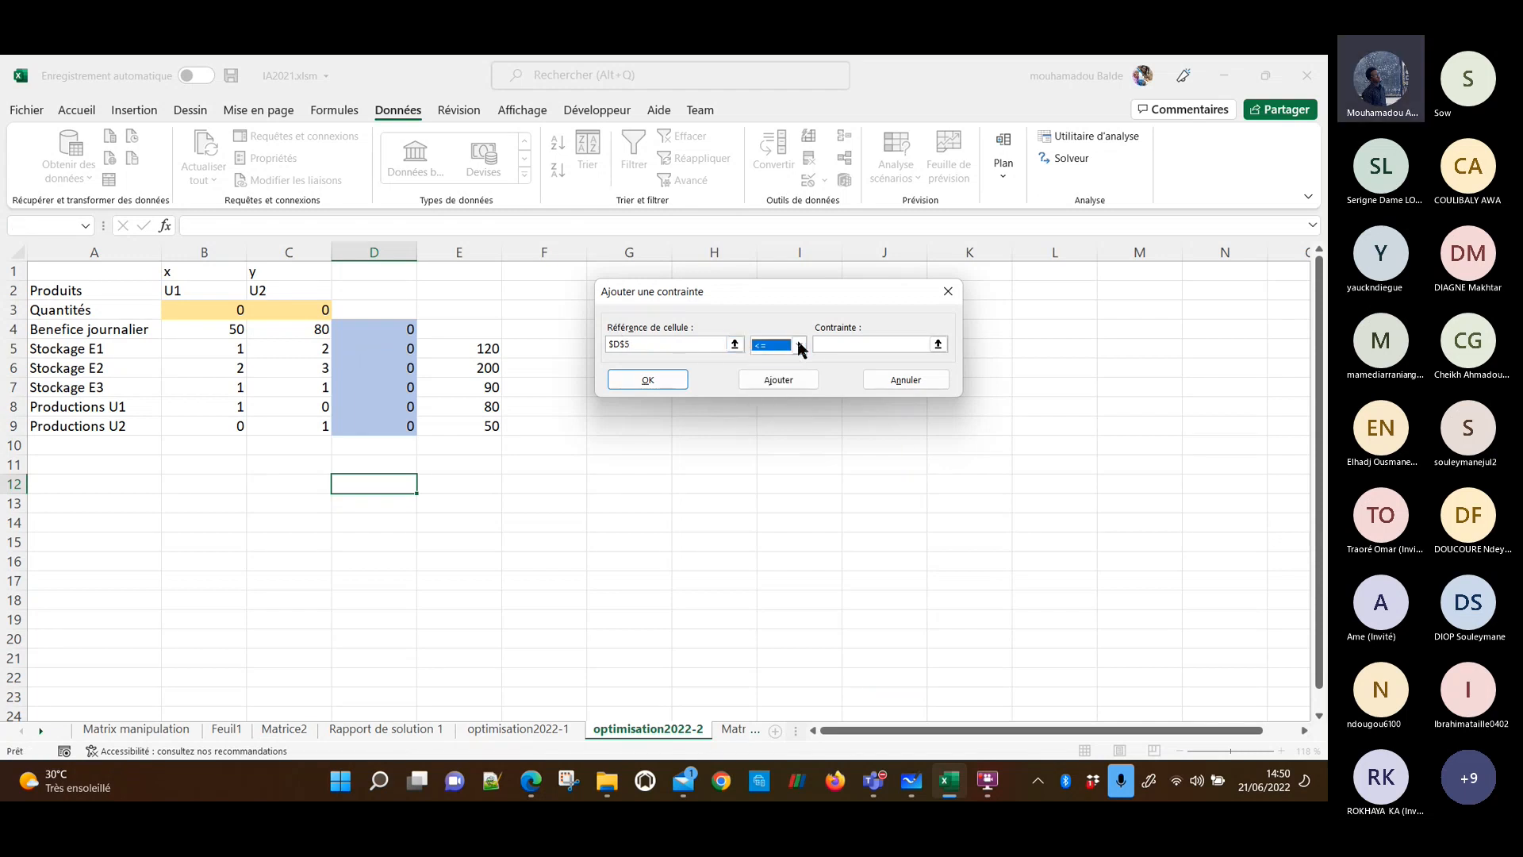
{"action": "left_click", "coordinate": [904, 343]}
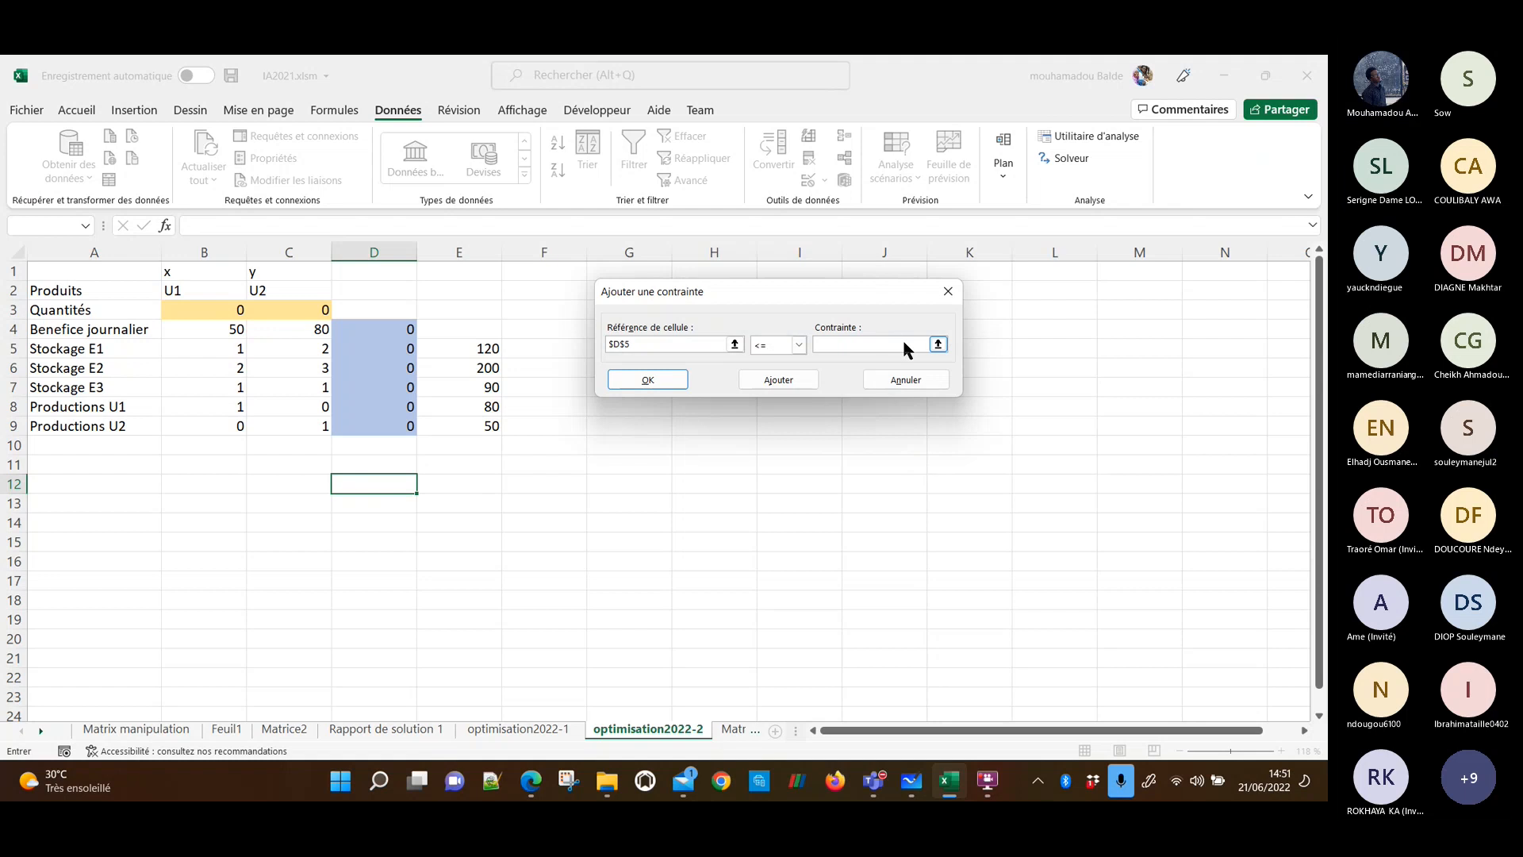
{"action": "left_click", "coordinate": [495, 346]}
{"action": "left_click", "coordinate": [774, 381]}
Add the constraints $D$6 <= $E$6 for storage E2 and $D$7 <= $E$7 for storage E3.
{"action": "left_click", "coordinate": [397, 371]}
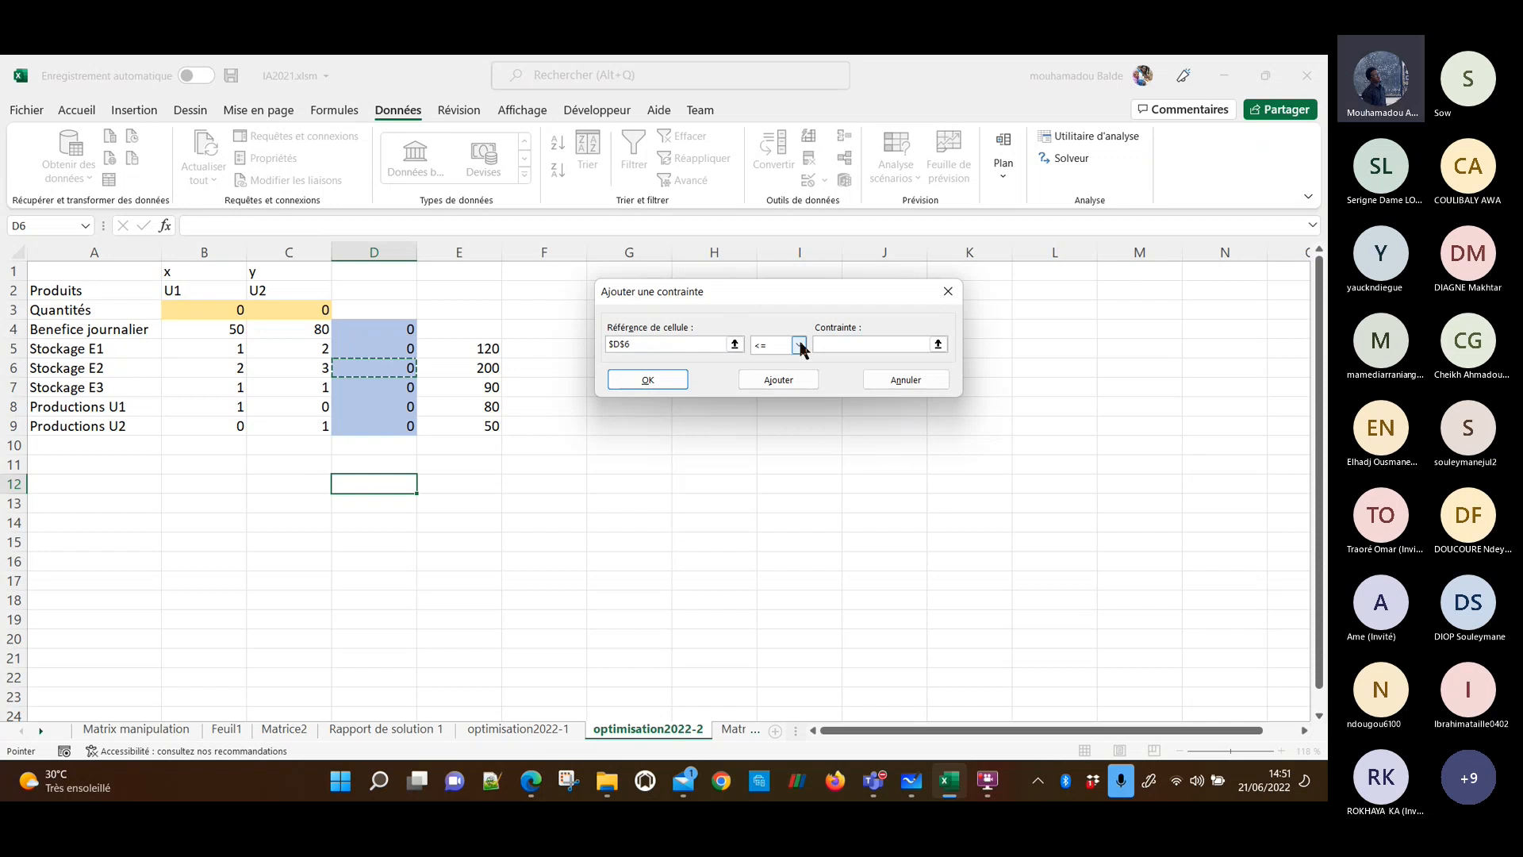
{"action": "left_click", "coordinate": [856, 343]}
{"action": "left_click", "coordinate": [455, 367]}
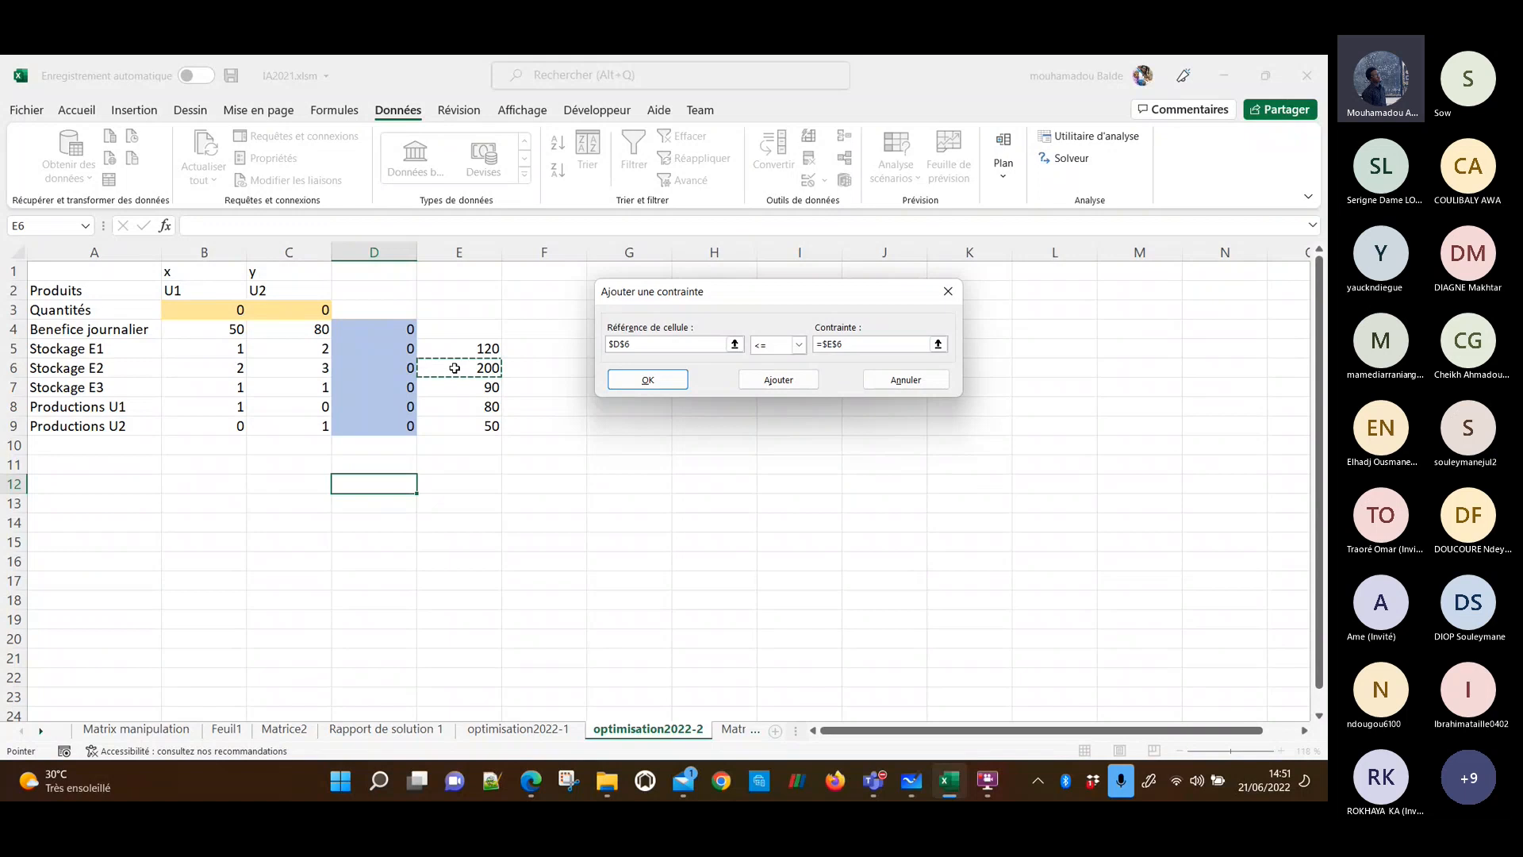
{"action": "left_click", "coordinate": [399, 389]}
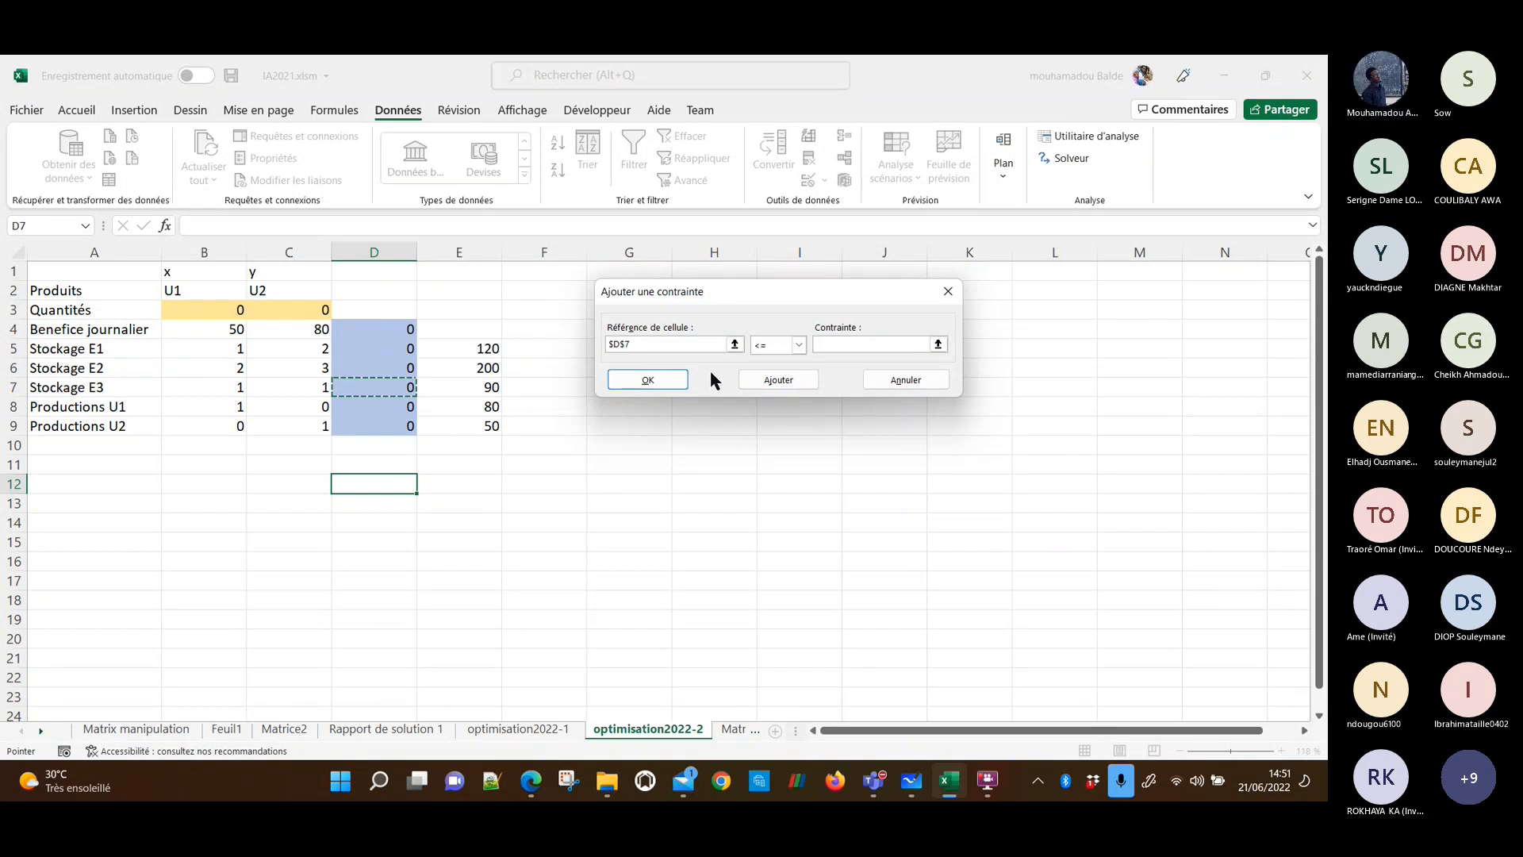
{"action": "left_click", "coordinate": [842, 347]}
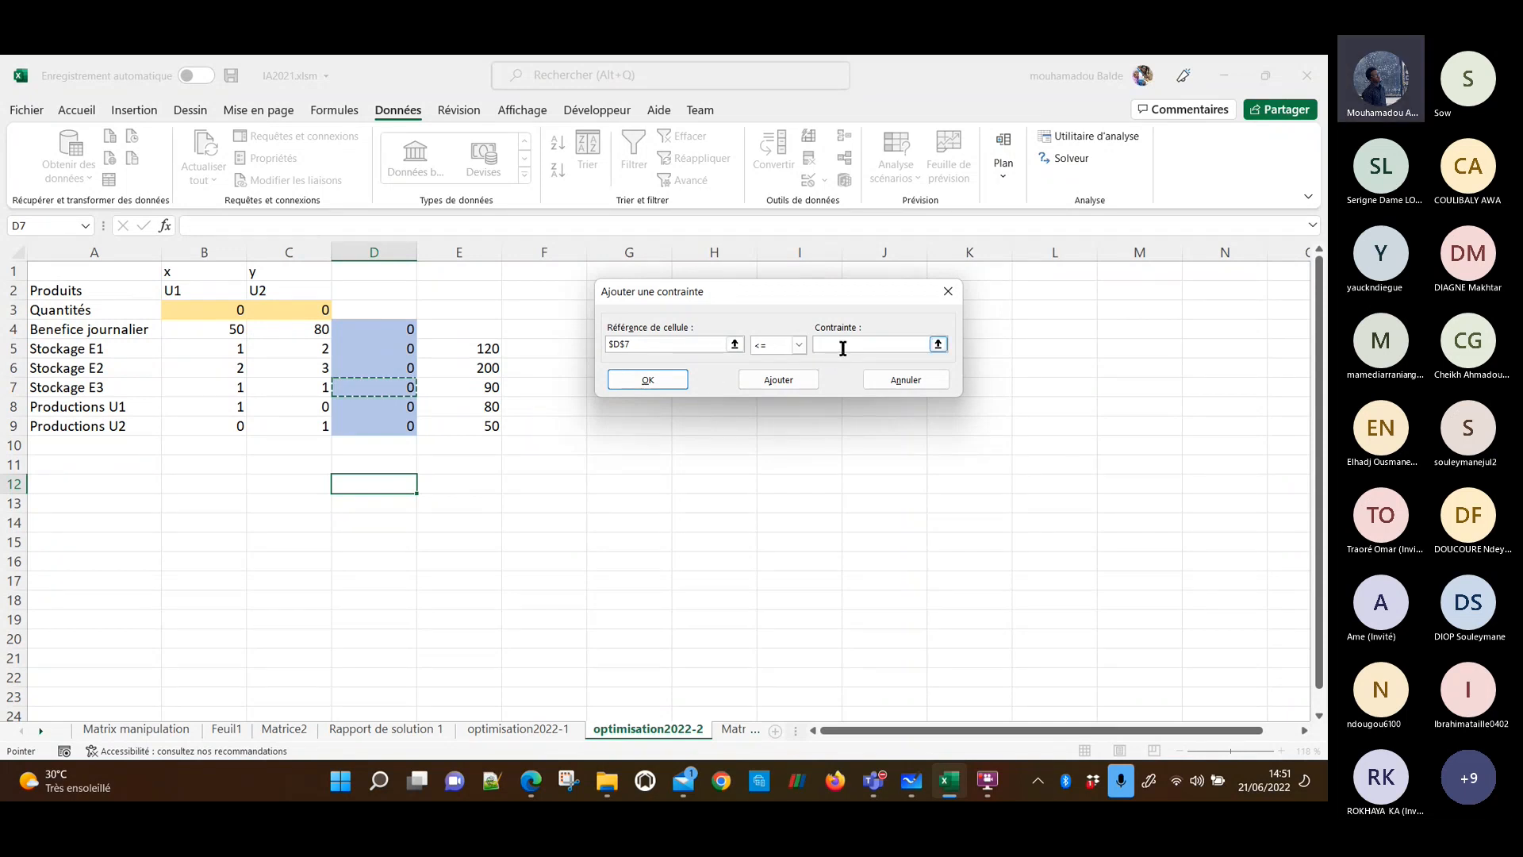
{"action": "left_click", "coordinate": [468, 388]}
{"action": "left_click", "coordinate": [803, 382]}
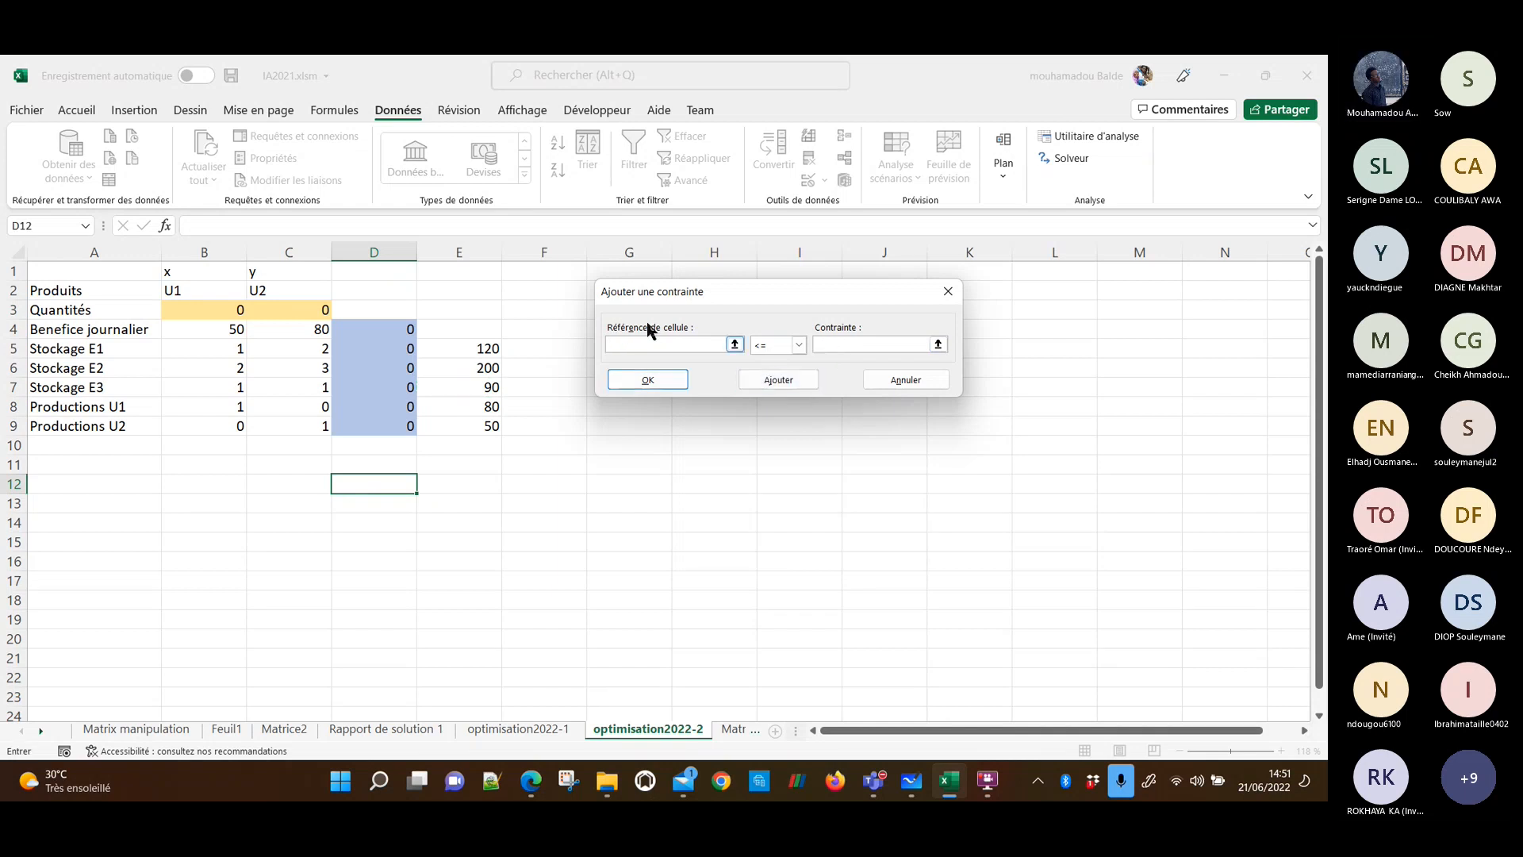
Add the production constraints $D$8 <= $E$8 for U1 and $D$9 <= $E$9 for U2.
{"action": "left_click", "coordinate": [397, 407]}
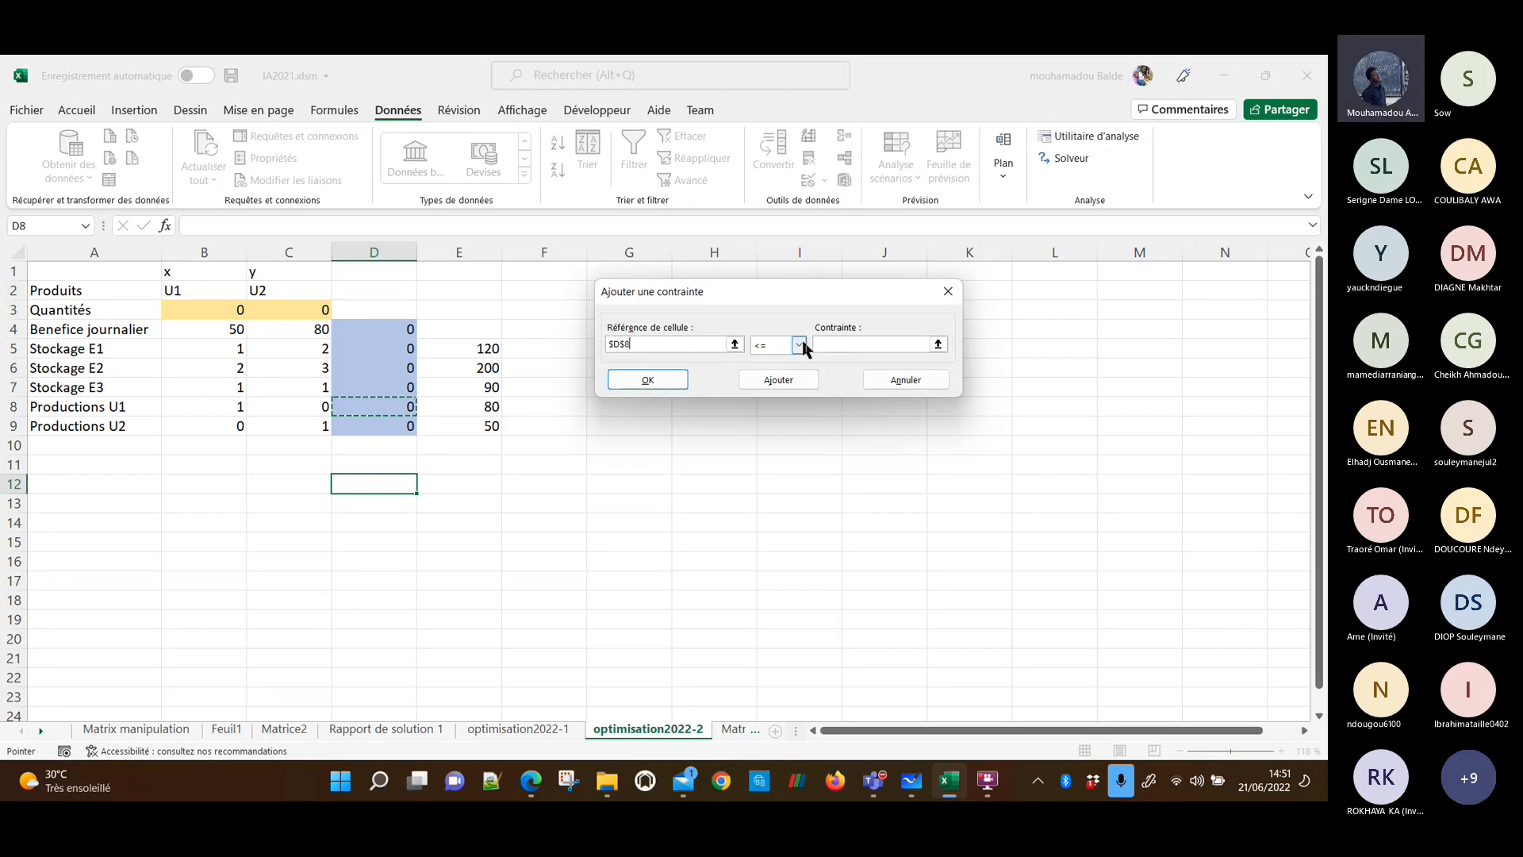
{"action": "left_click", "coordinate": [909, 347]}
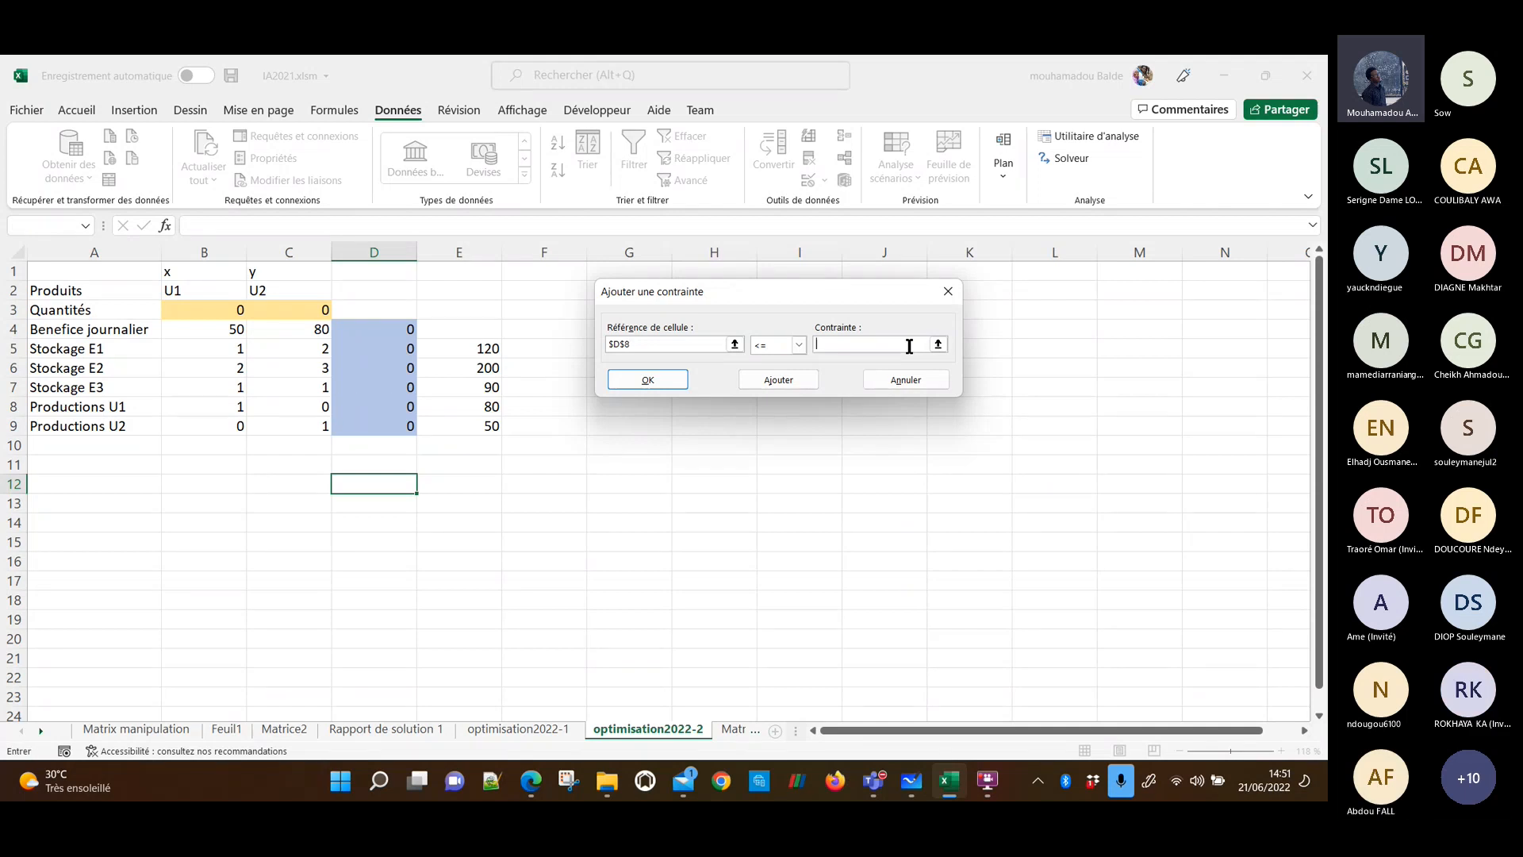
{"action": "left_click", "coordinate": [486, 406]}
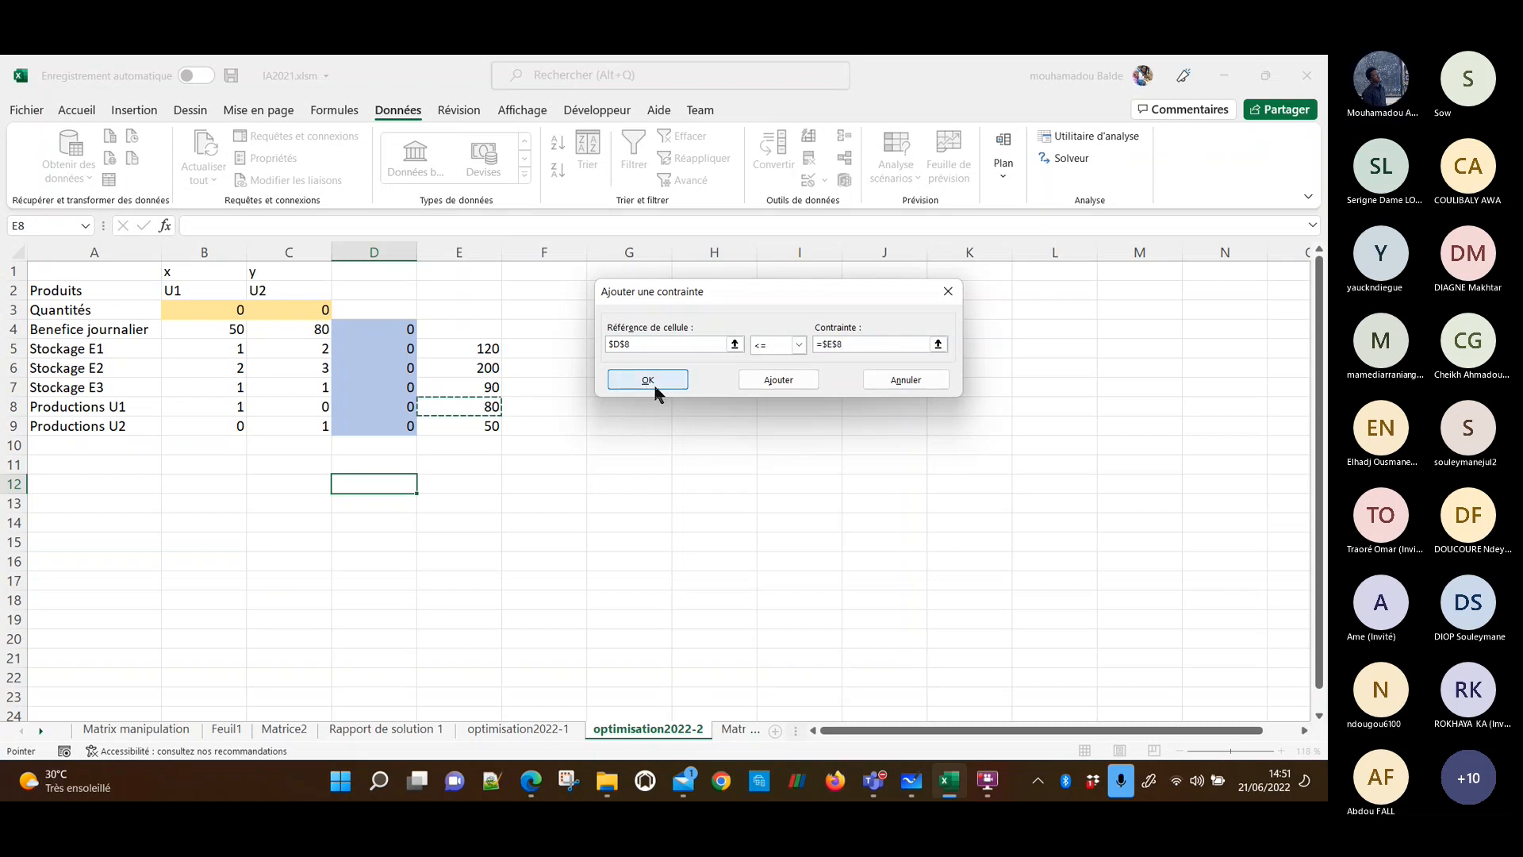
{"action": "left_click", "coordinate": [763, 381]}
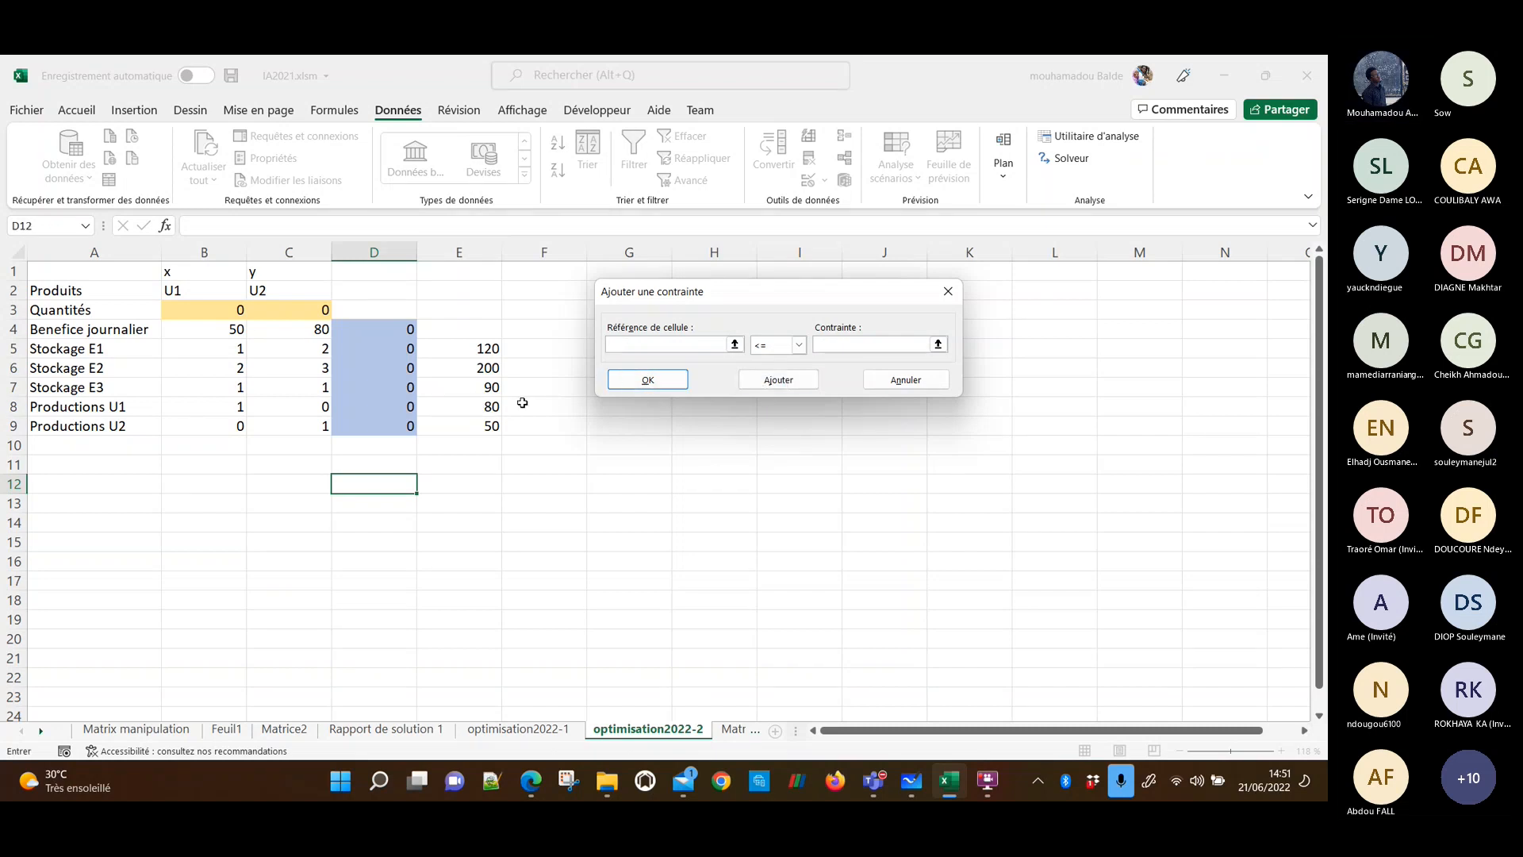
{"action": "left_click", "coordinate": [360, 426]}
{"action": "left_click", "coordinate": [857, 344]}
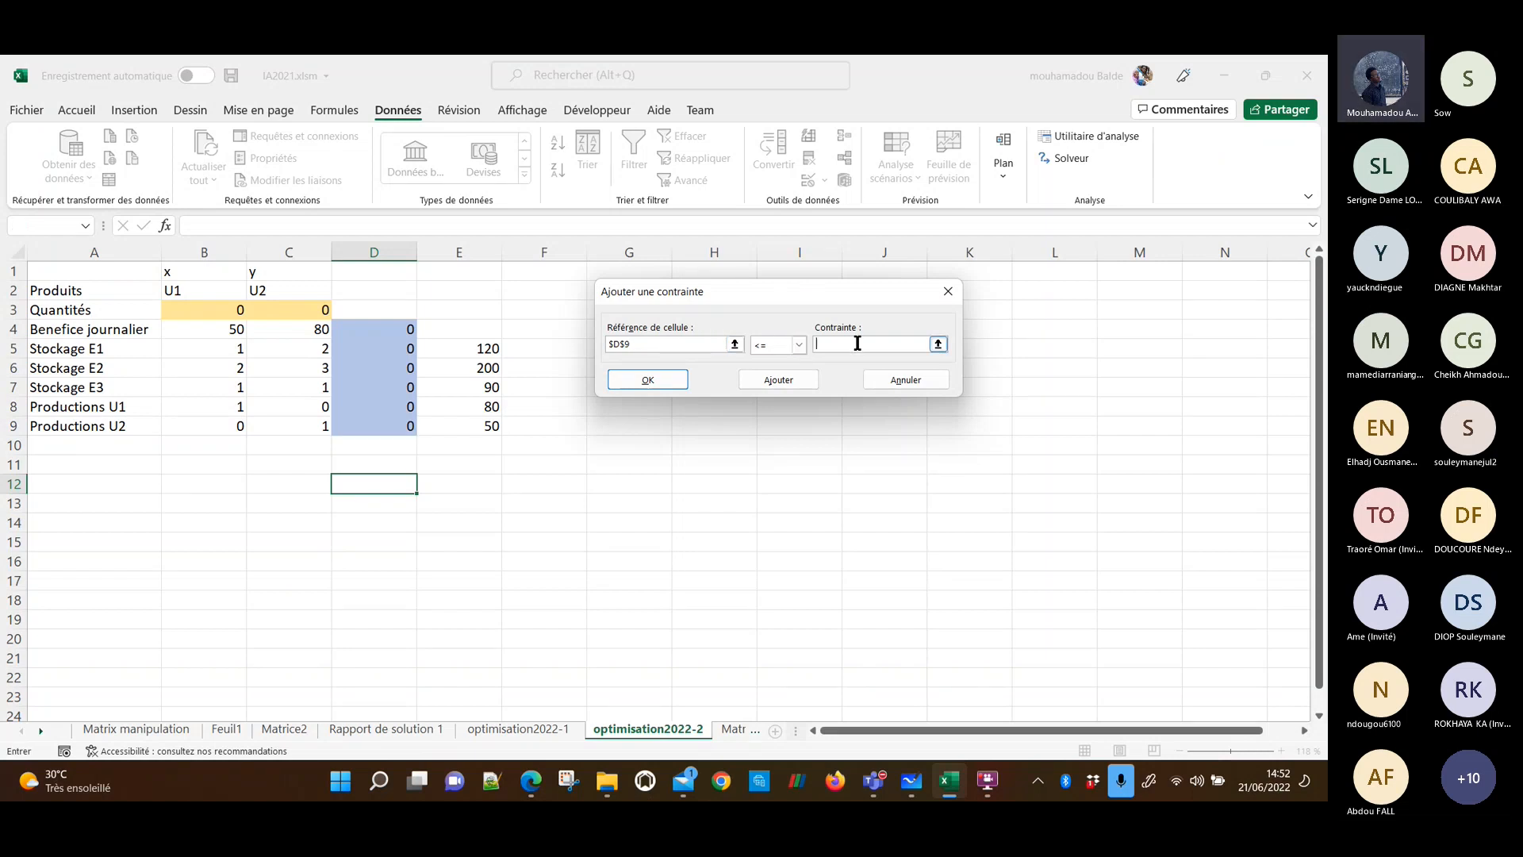
{"action": "left_click", "coordinate": [480, 422]}
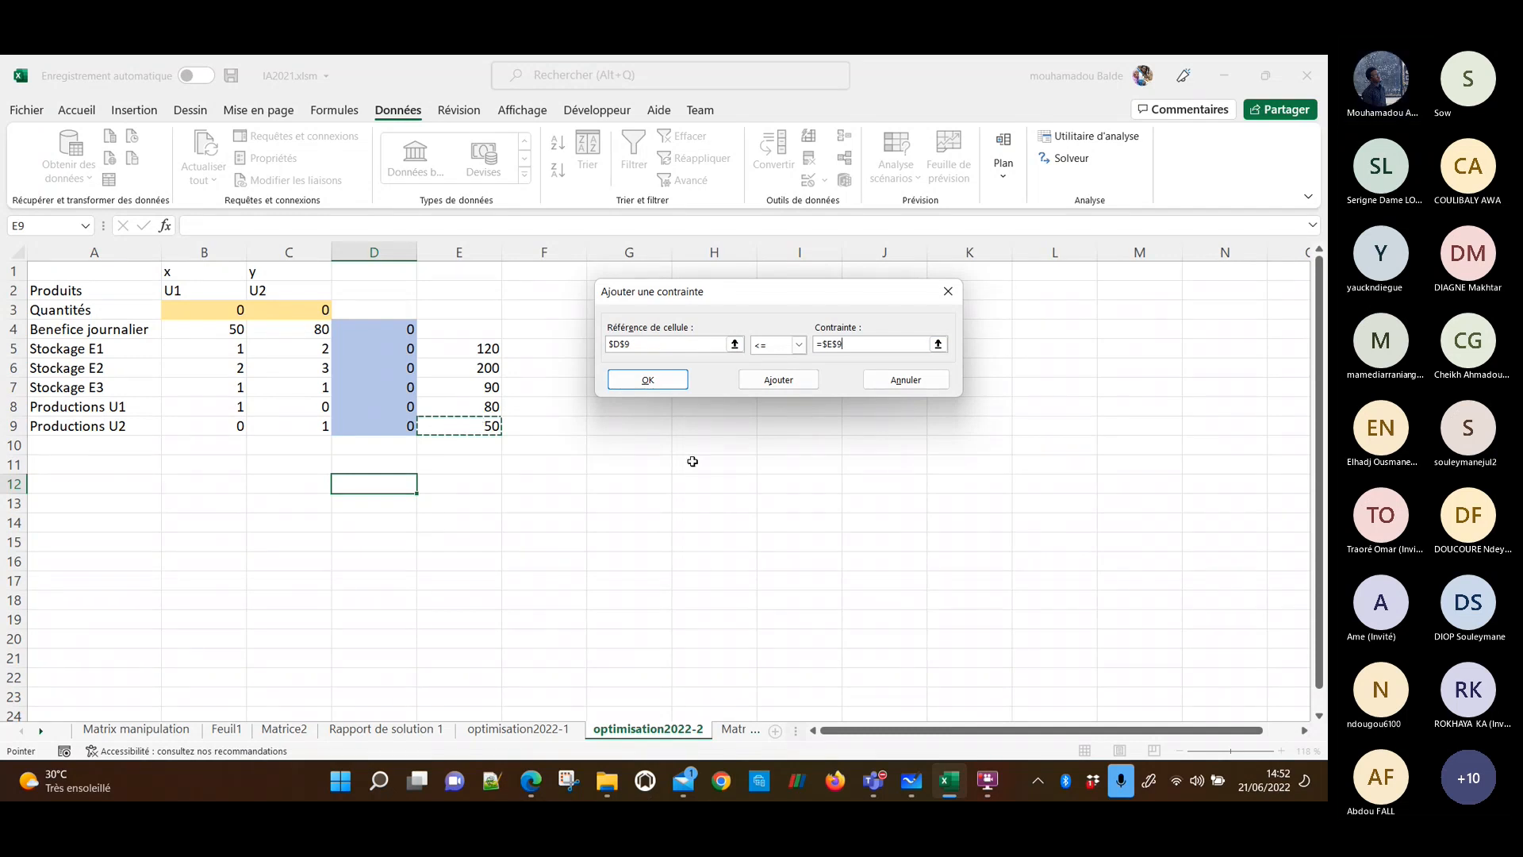
{"action": "left_click", "coordinate": [788, 382]}
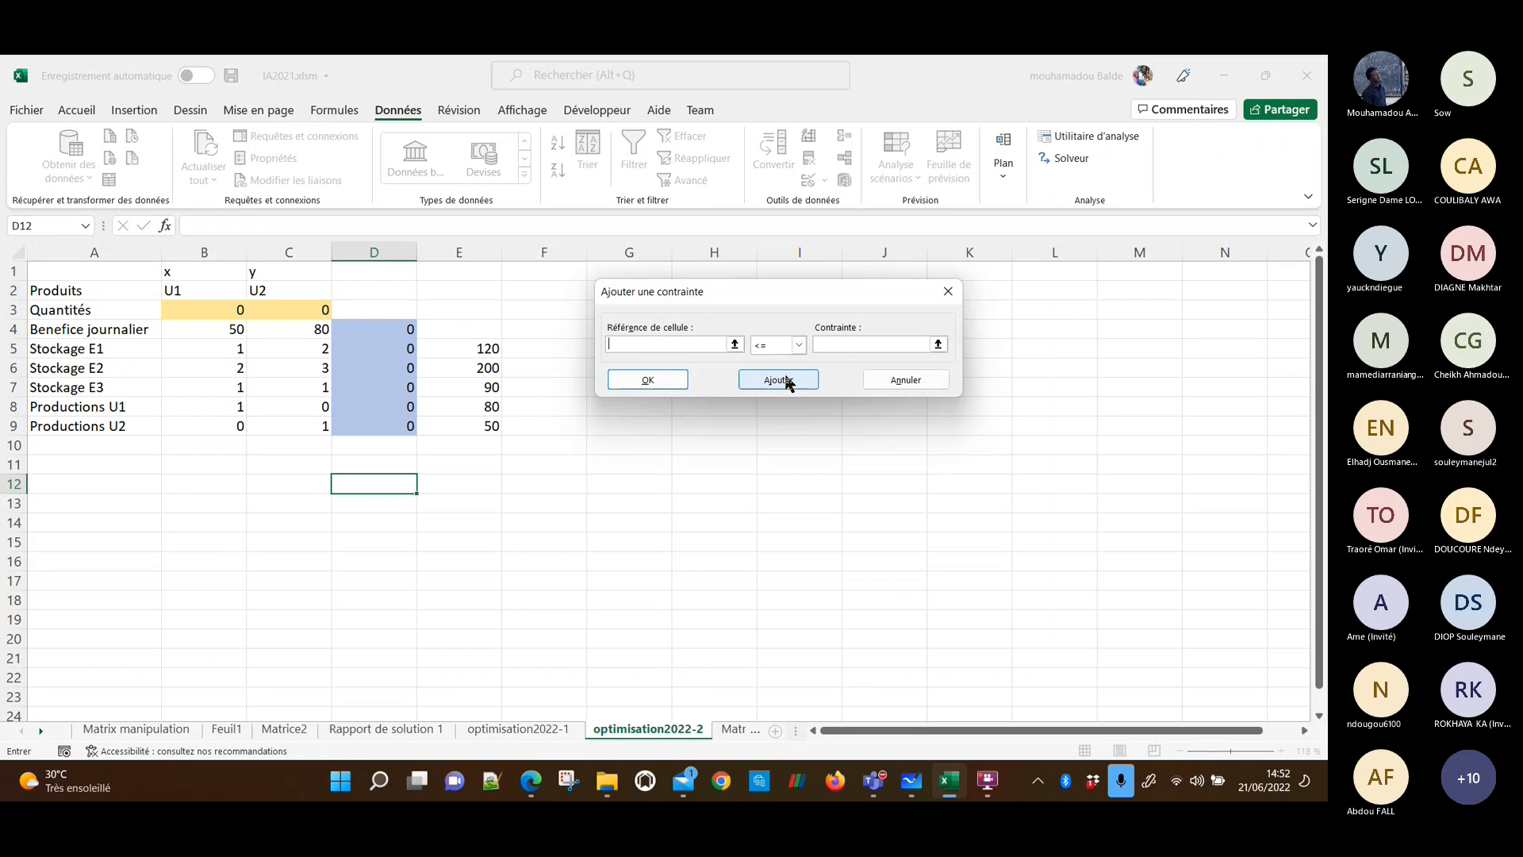
Add the non-negativity constraint $B$3:$C$3 >= 0 and return to the Solver parameters.
{"action": "left_click_drag", "start_coordinate": [205, 310], "coordinate": [275, 306]}
{"action": "left_click", "coordinate": [799, 346]}
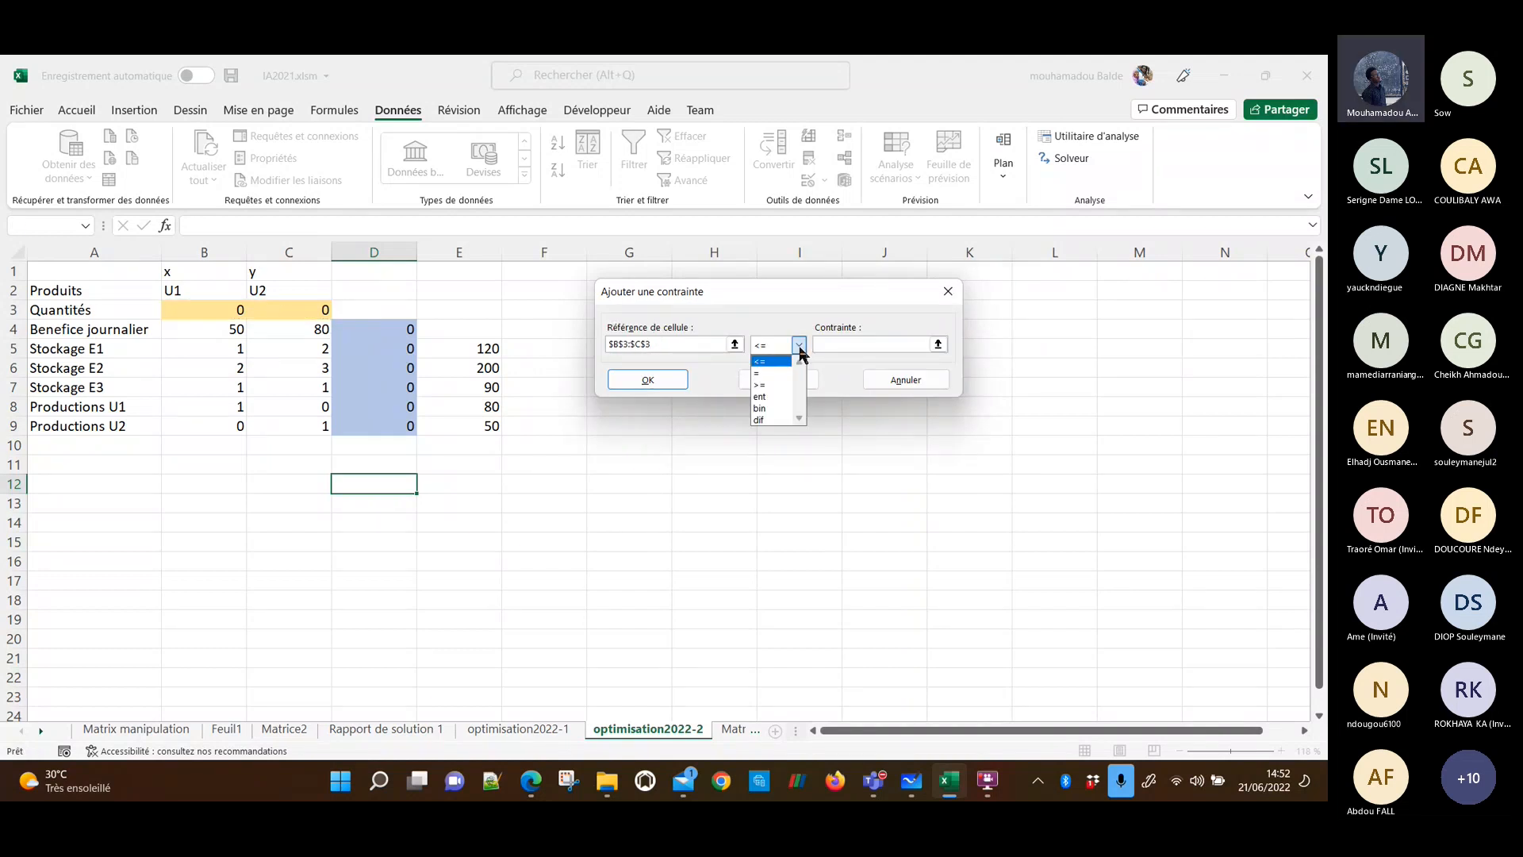
{"action": "left_click", "coordinate": [771, 385]}
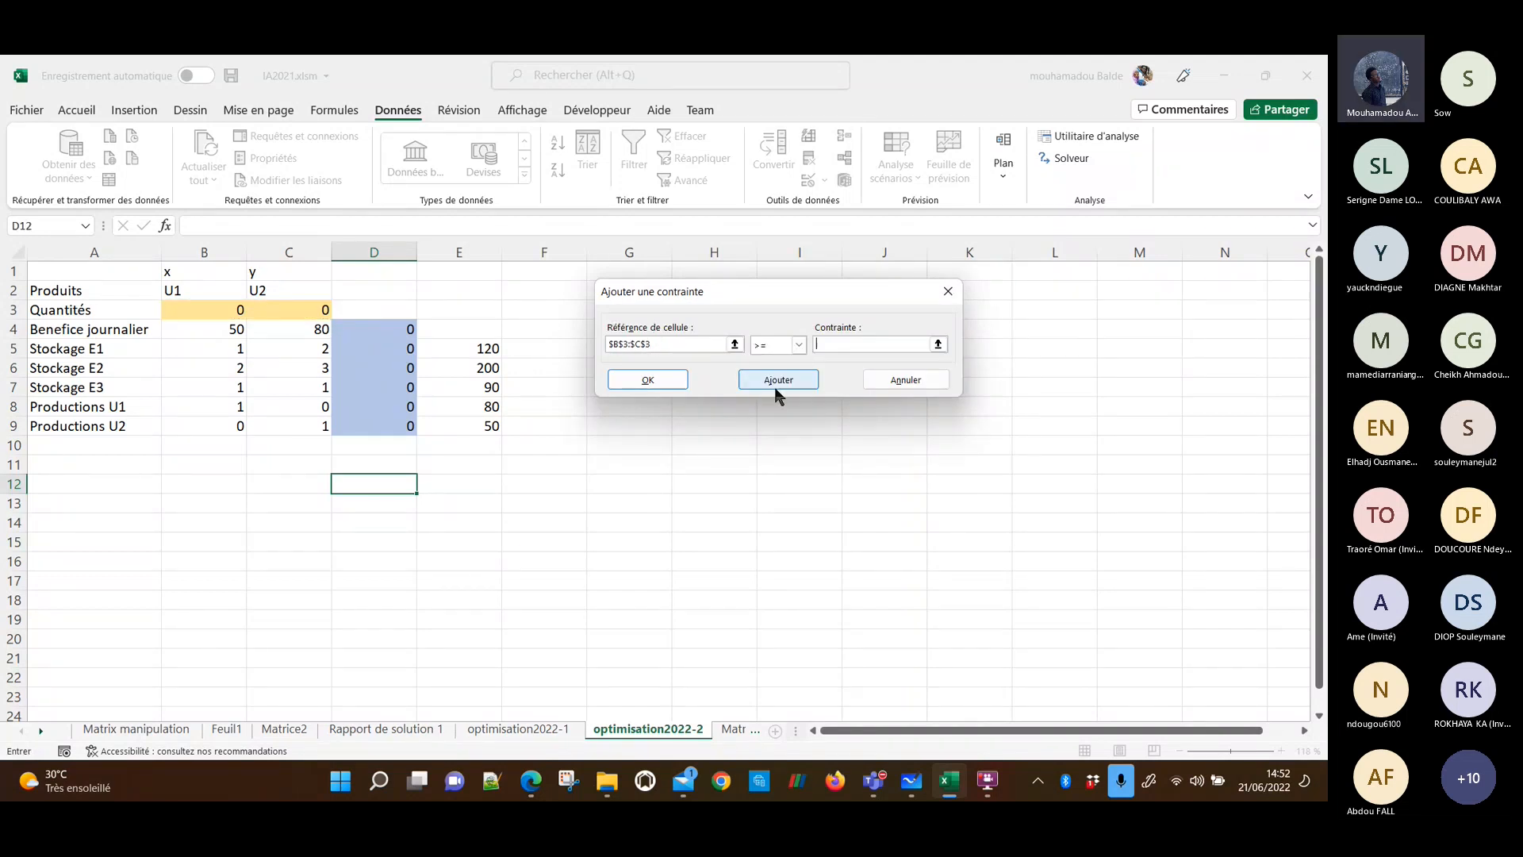
{"action": "left_click", "coordinate": [859, 345]}
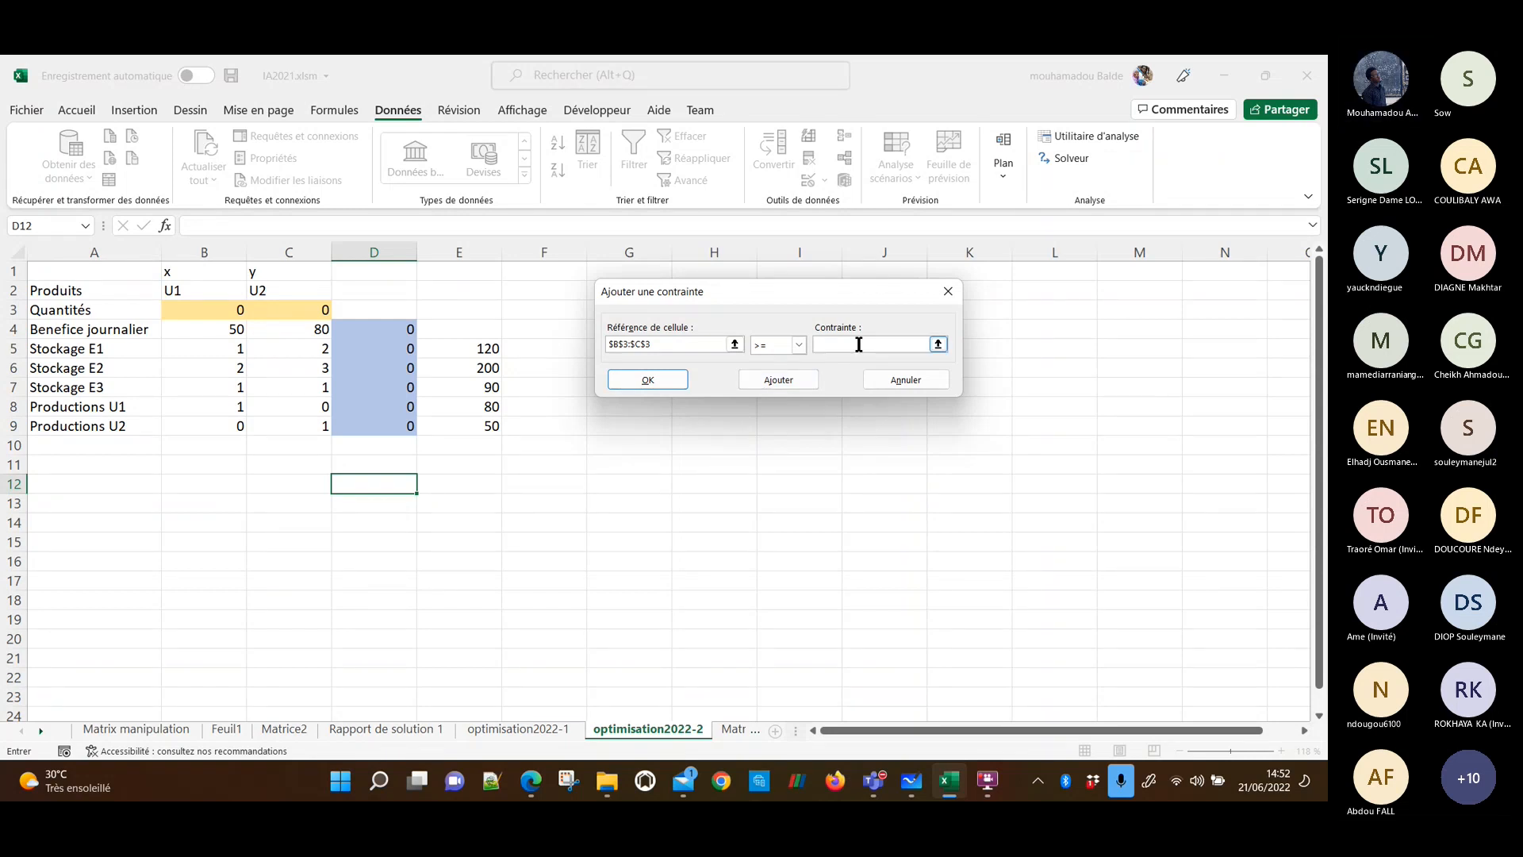
{"action": "type", "text": "0"}
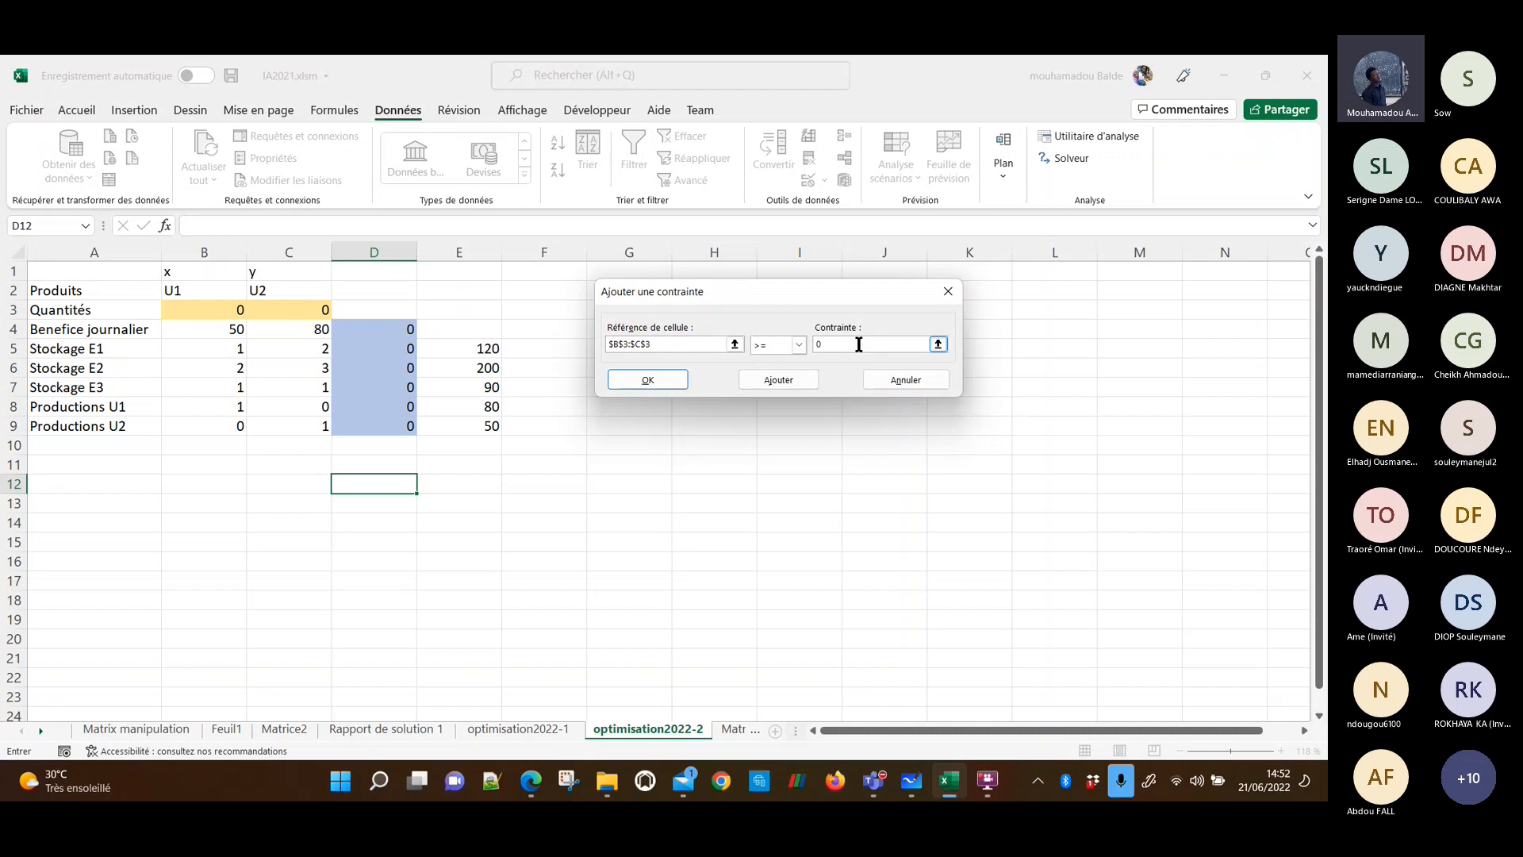
{"action": "left_click", "coordinate": [649, 379]}
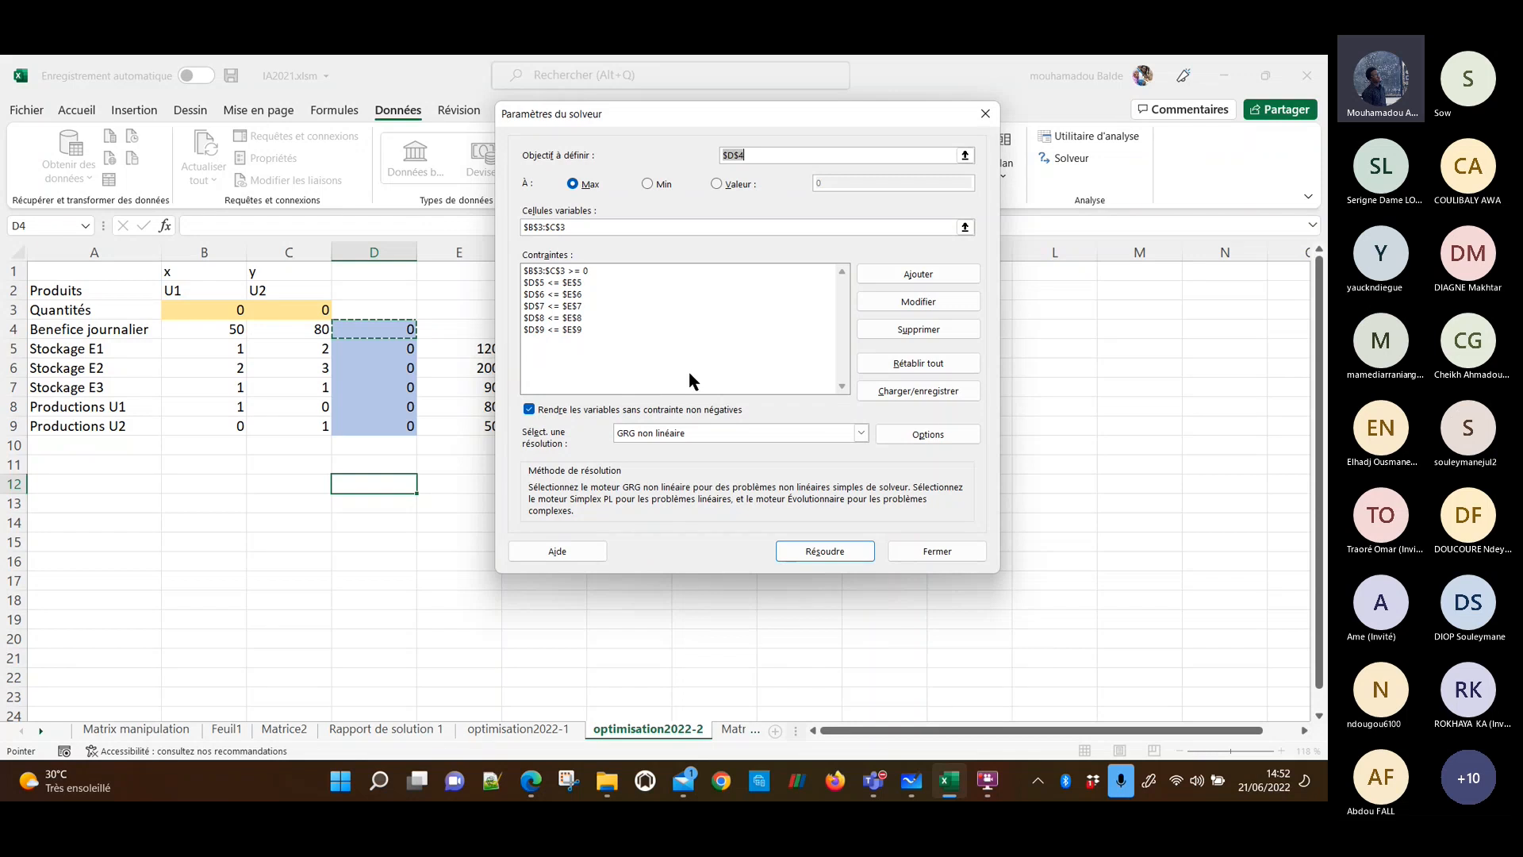
Solve the model with the Simplex PL method and keep the Solver solution with a Réponses report.
{"action": "left_click", "coordinate": [811, 433]}
{"action": "left_click", "coordinate": [818, 465]}
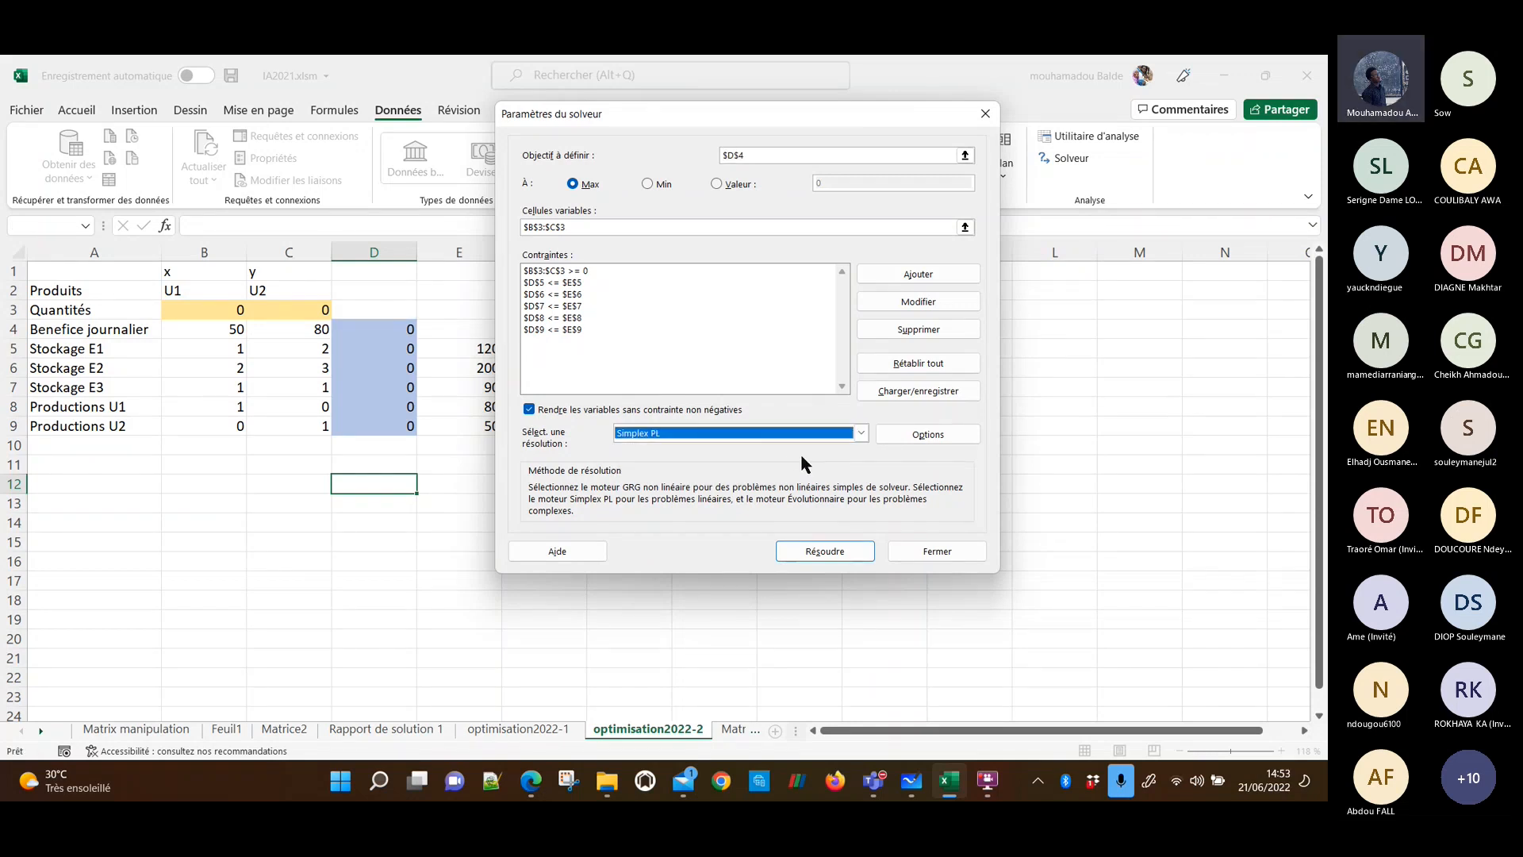
{"action": "left_click", "coordinate": [833, 554]}
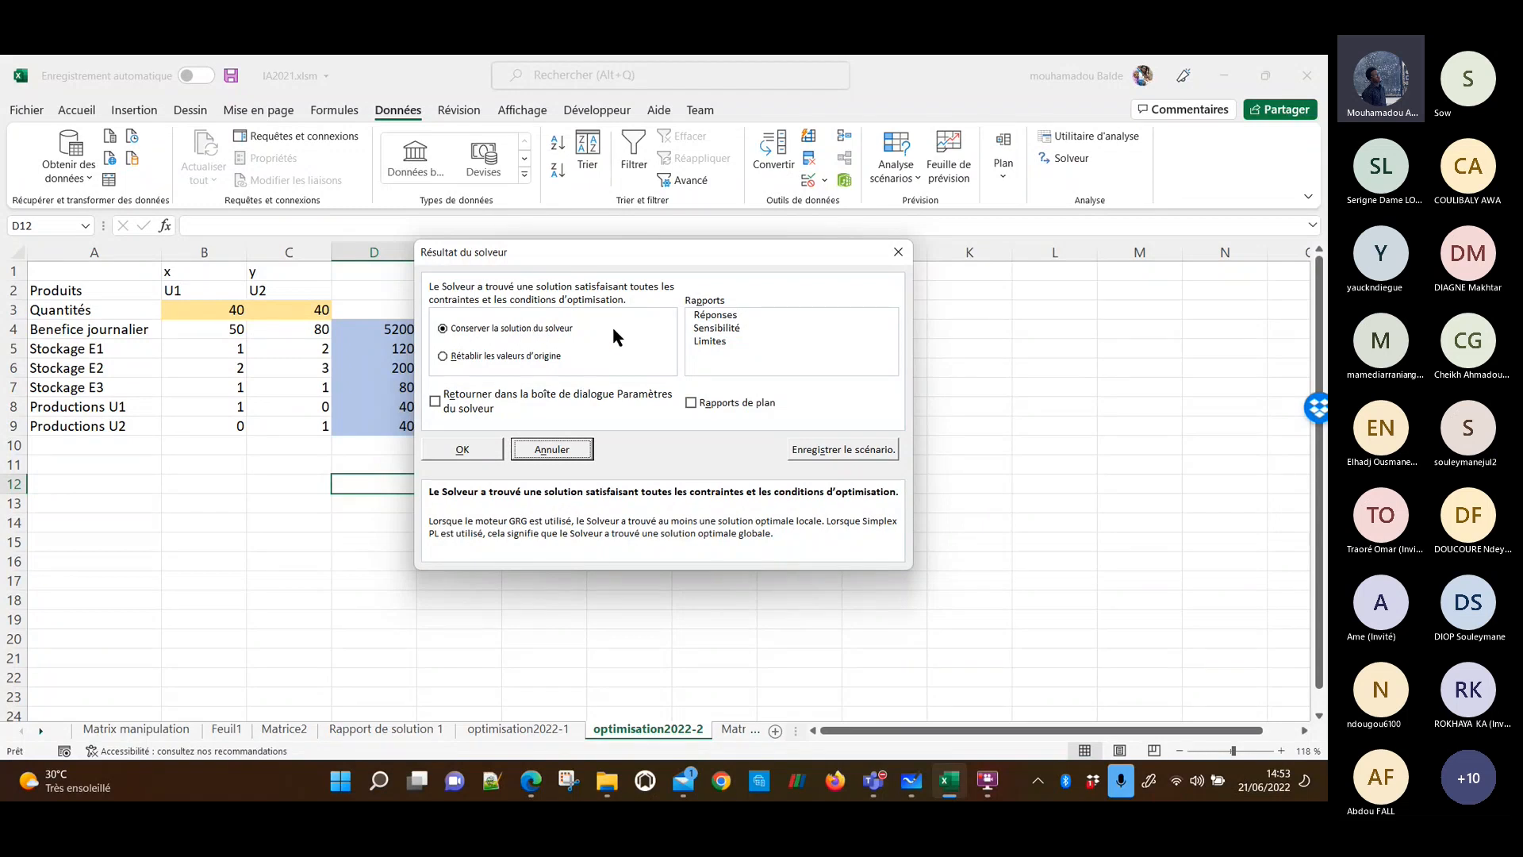
{"action": "left_click", "coordinate": [724, 317]}
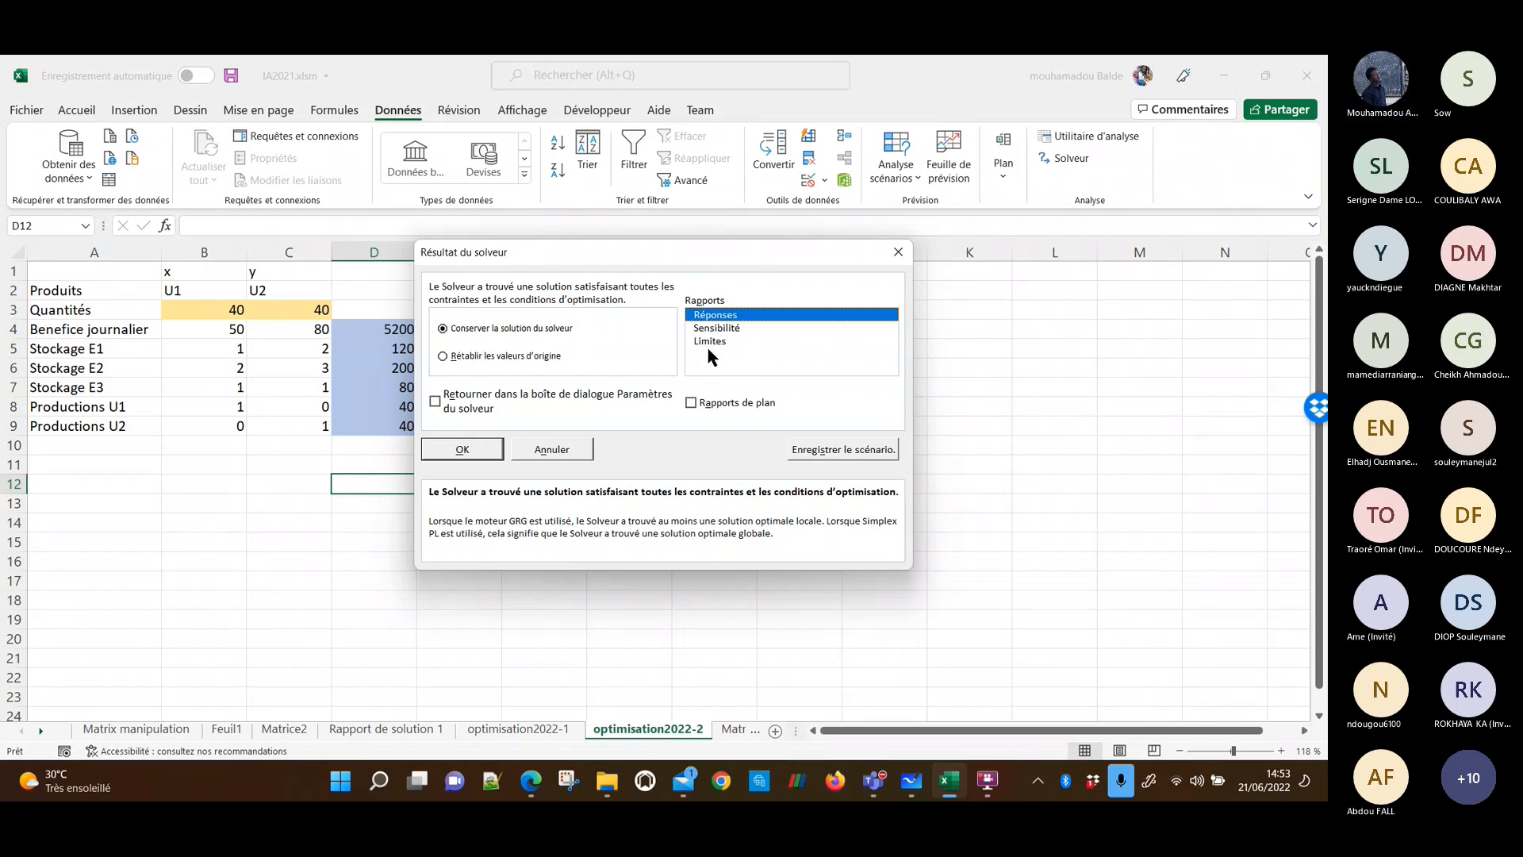
{"action": "left_click", "coordinate": [462, 450]}
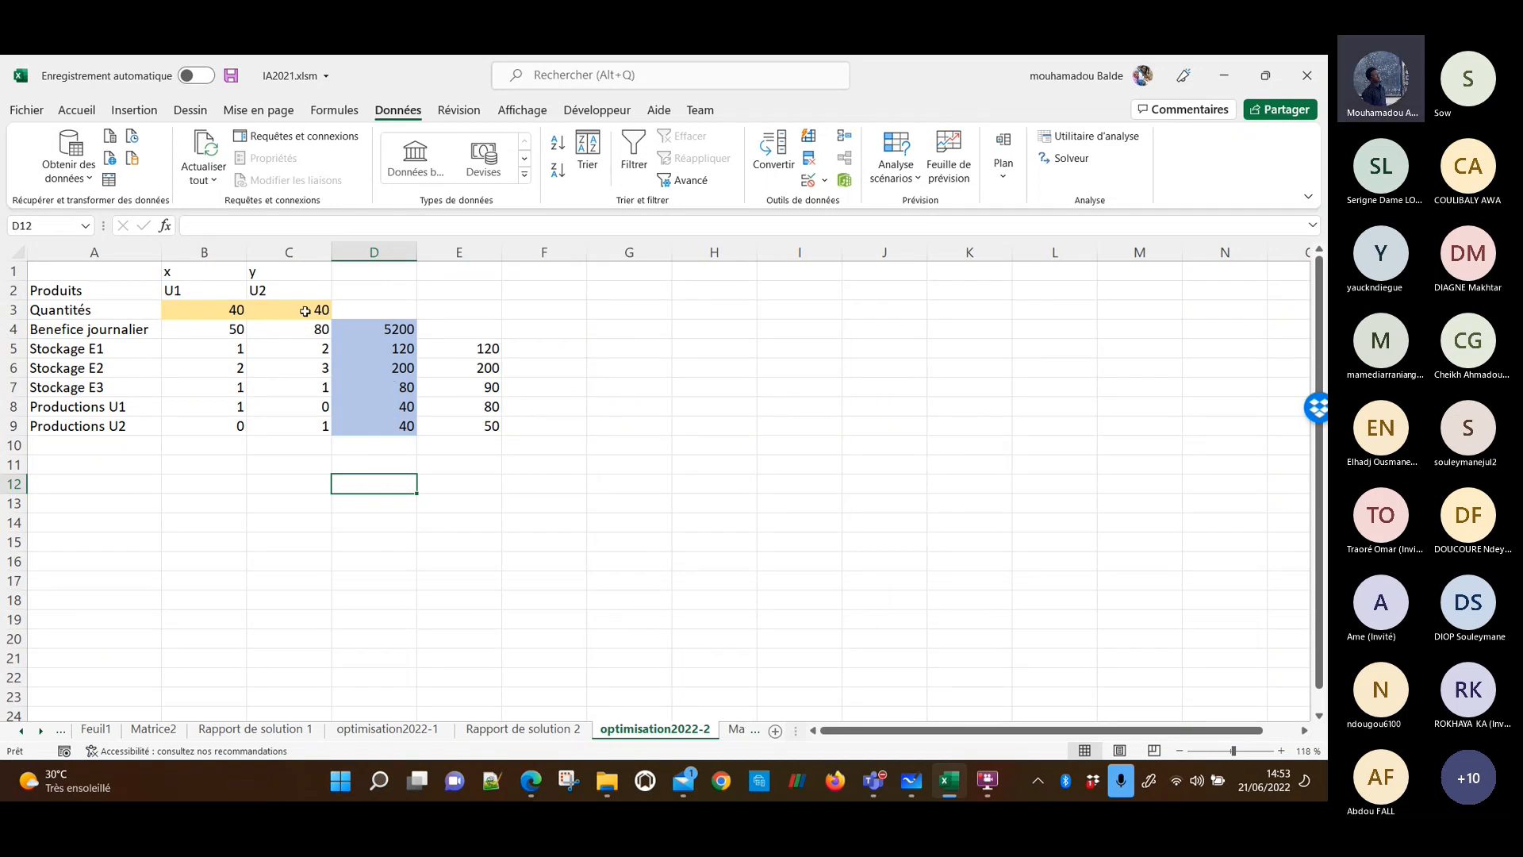
Review the optimal quantities in B3:C3 and the daily profit in D4, glancing at the Rapport de solution 2 sheet.
{"action": "left_click", "coordinate": [229, 315]}
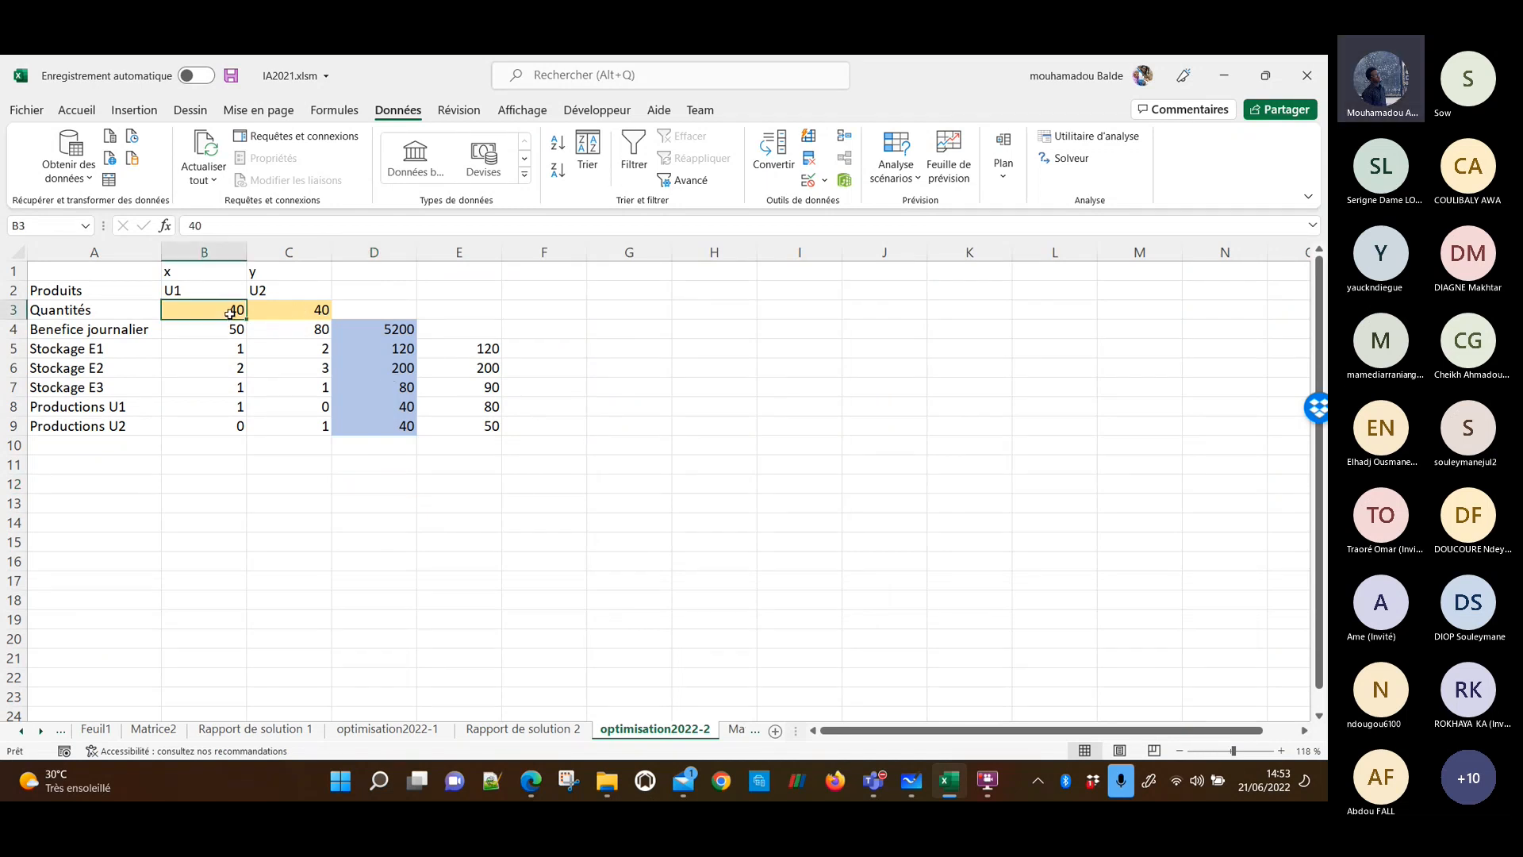
{"action": "left_click", "coordinate": [312, 316]}
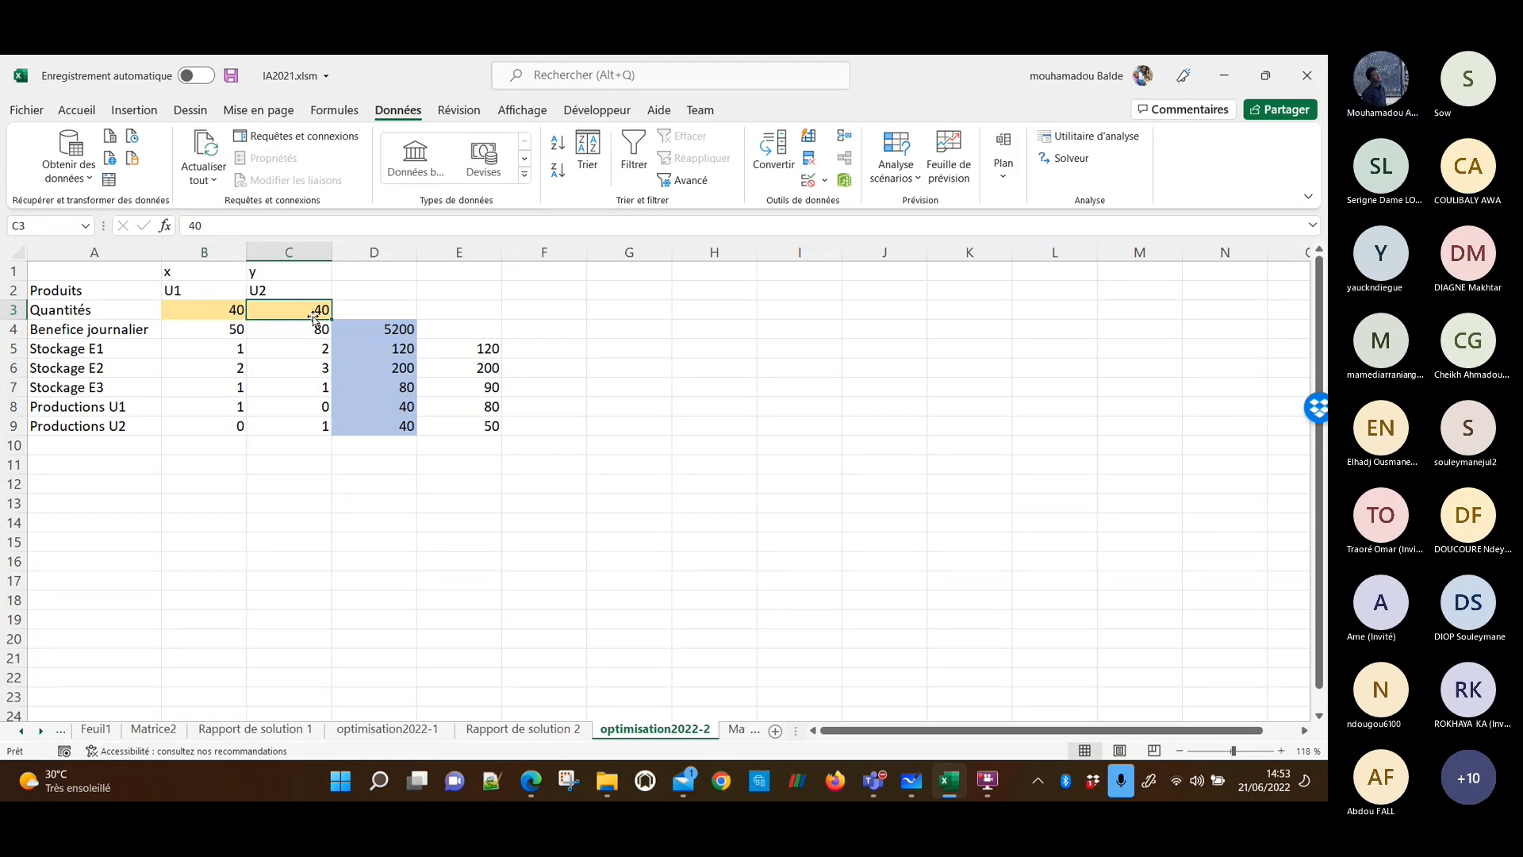
{"action": "left_click", "coordinate": [530, 733]}
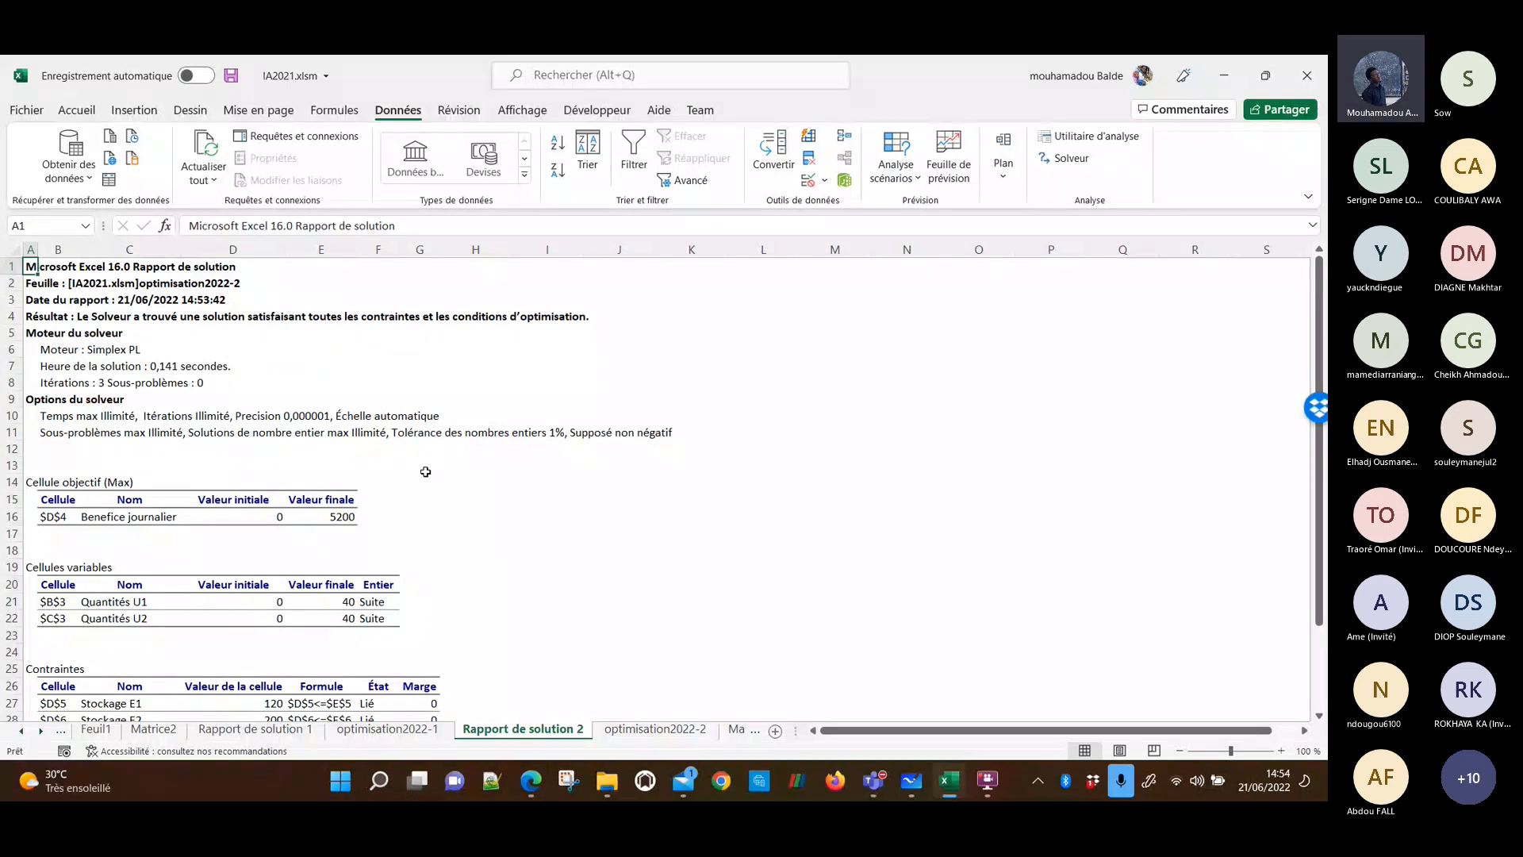
{"action": "key", "text": "ctrl+Page_Down"}
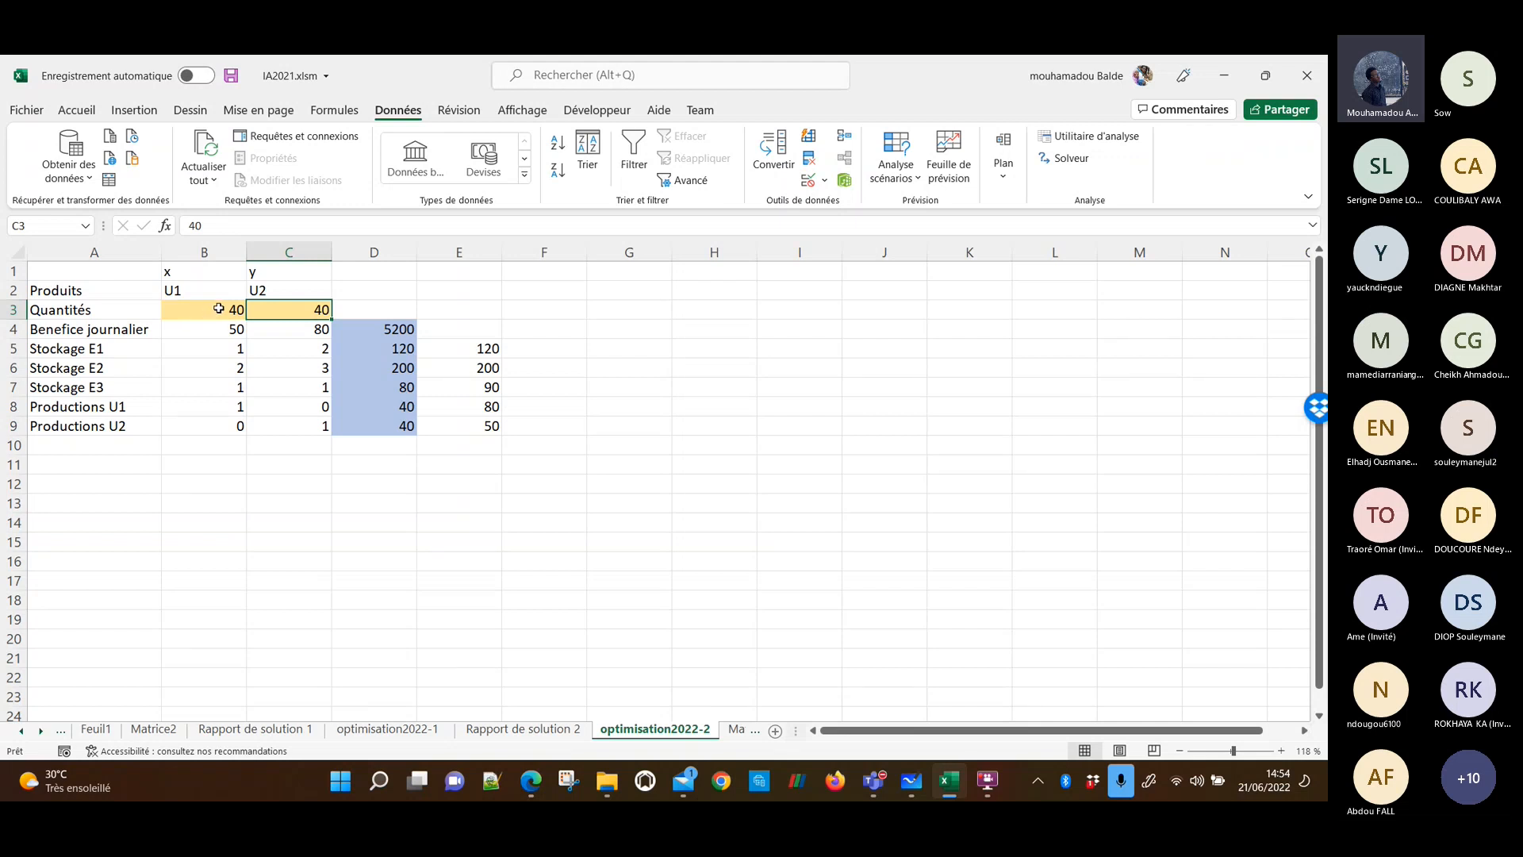
{"action": "left_click", "coordinate": [219, 308]}
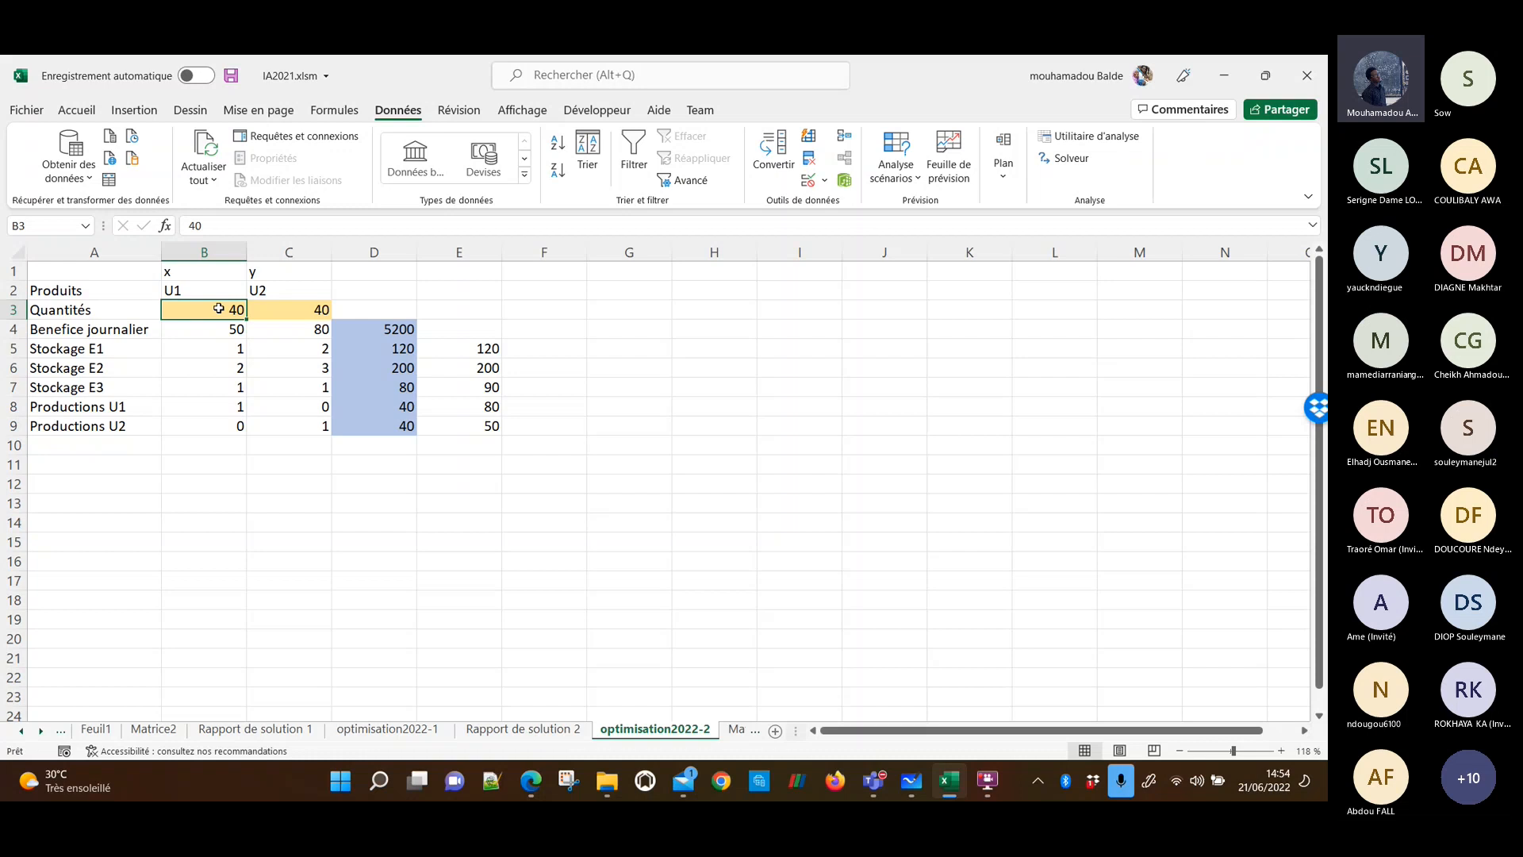
{"action": "left_click", "coordinate": [400, 331]}
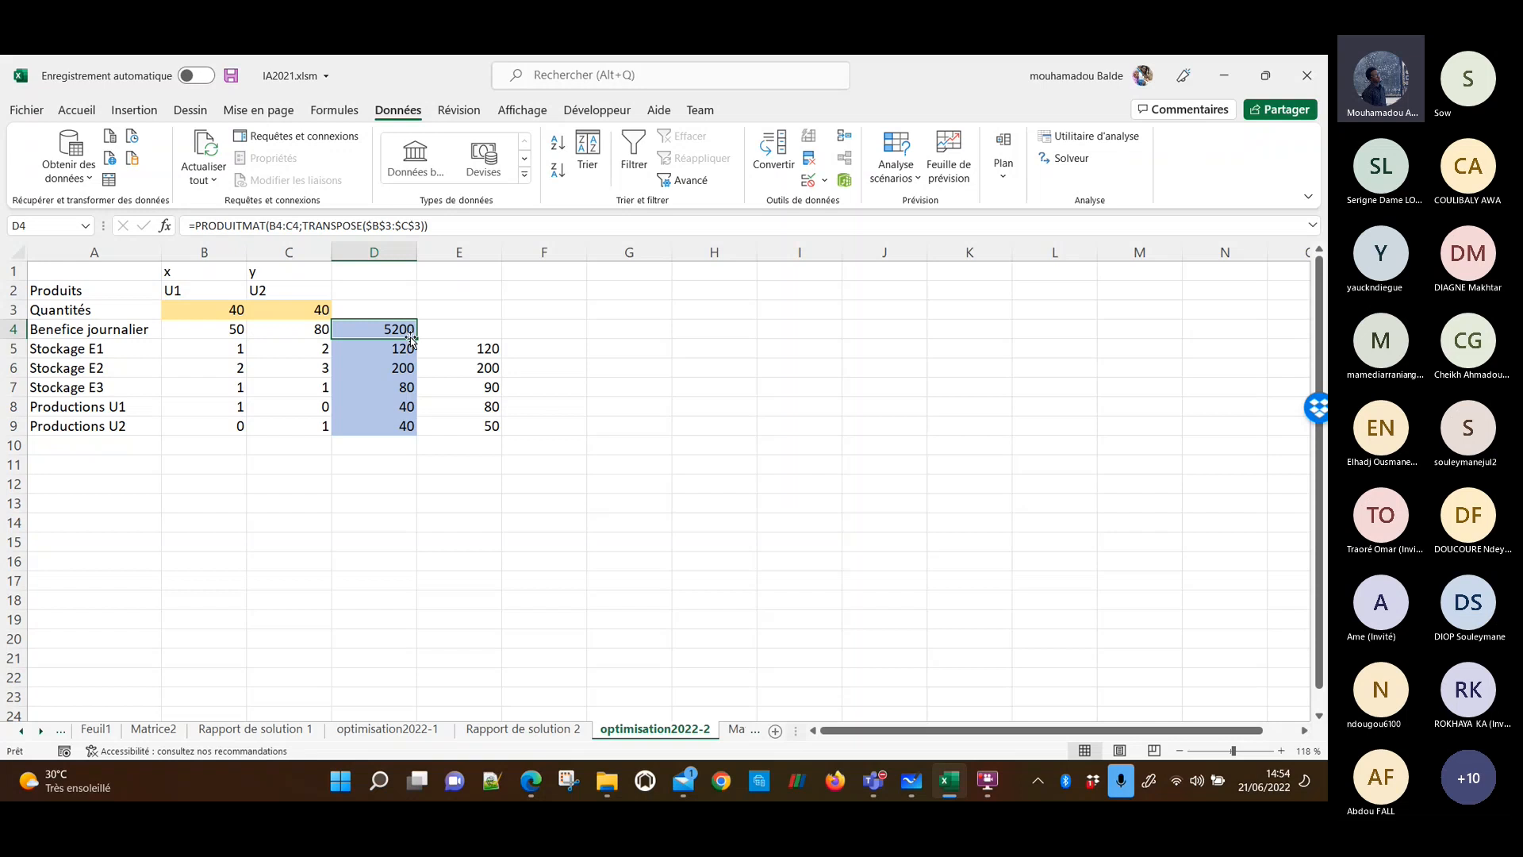
Compare the storage used for E1, E2 and E3 in D5:D7 with the limits in E5:E7.
{"action": "left_click", "coordinate": [389, 346]}
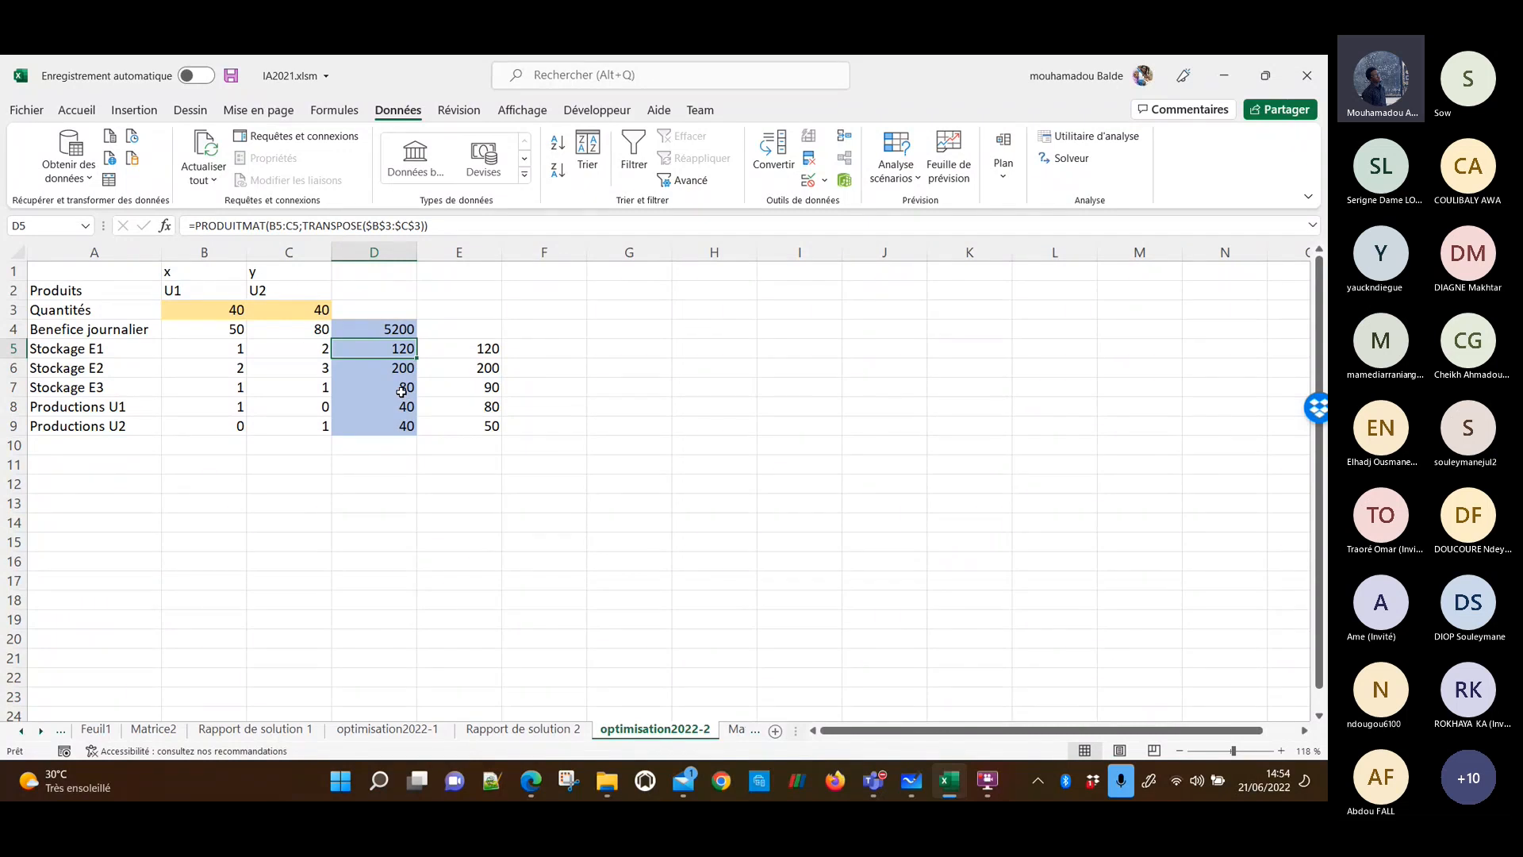
{"action": "key", "text": "Return"}
{"action": "key", "text": "Return"}
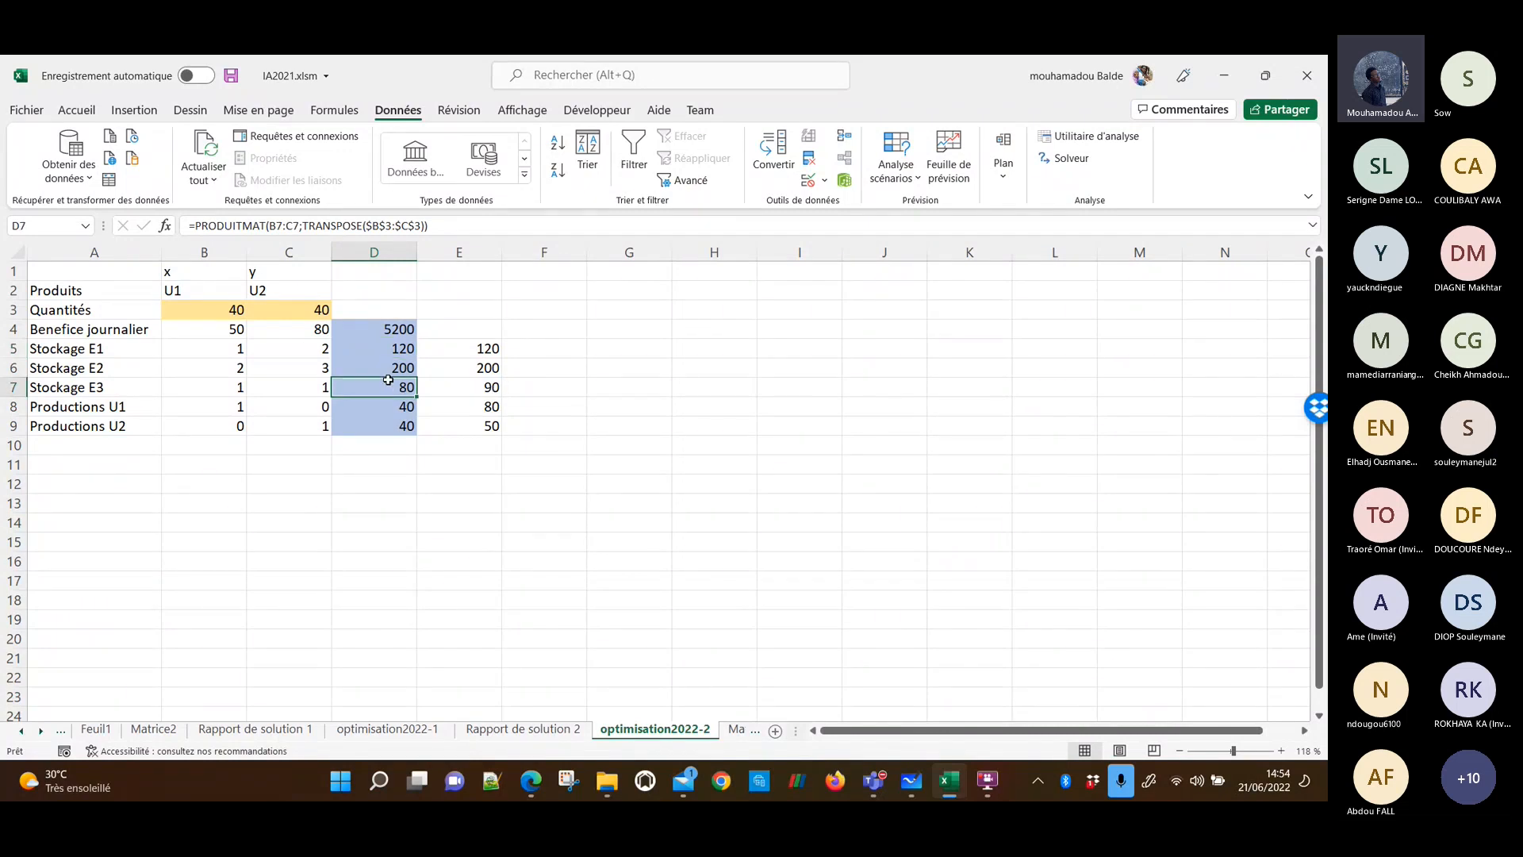
{"action": "left_click", "coordinate": [95, 386]}
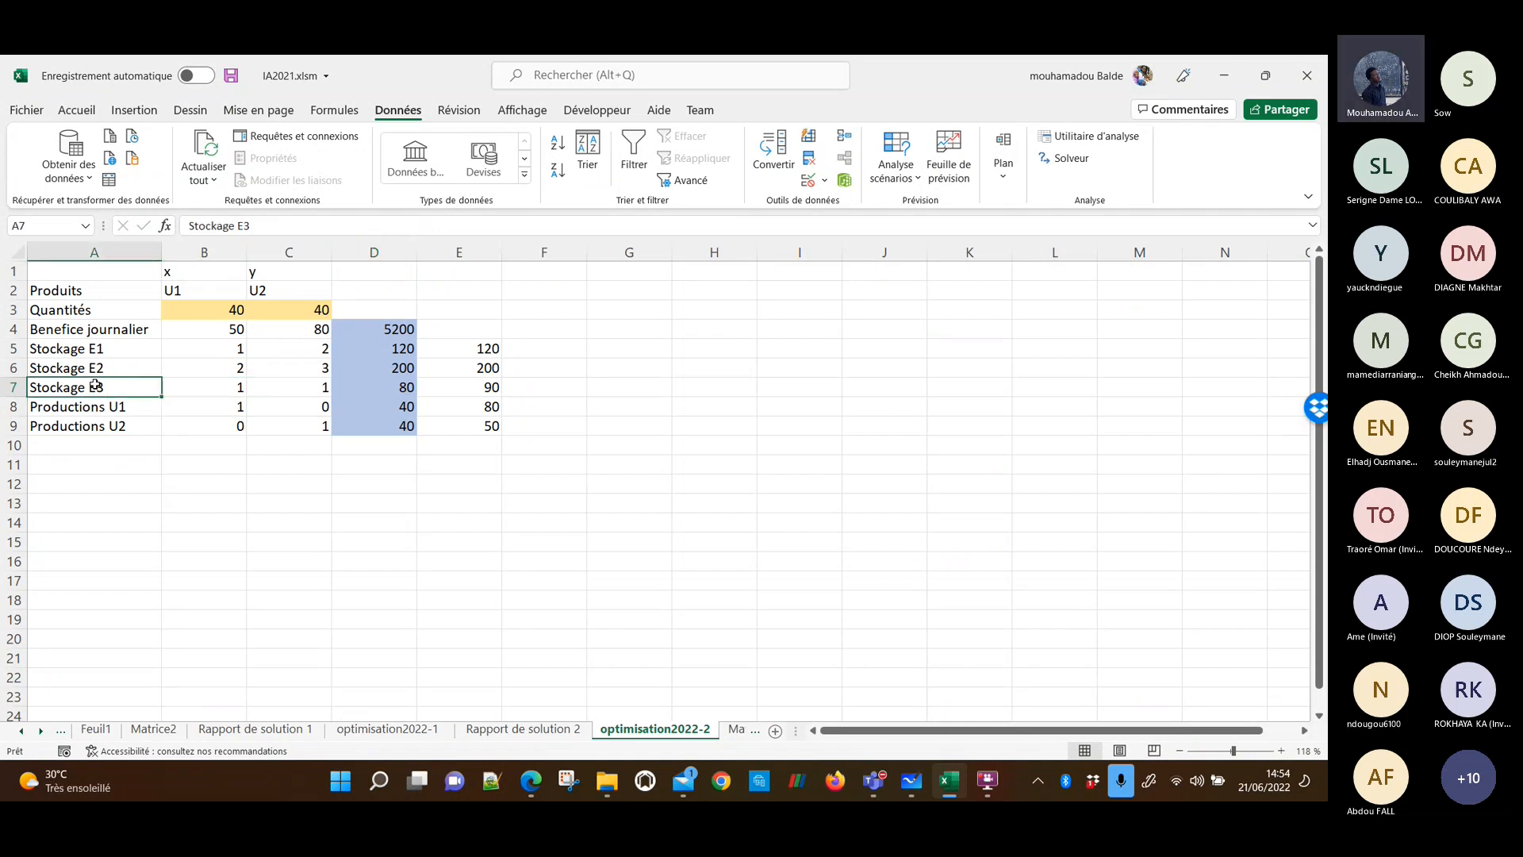
{"action": "left_click", "coordinate": [95, 350]}
{"action": "left_click", "coordinate": [96, 371]}
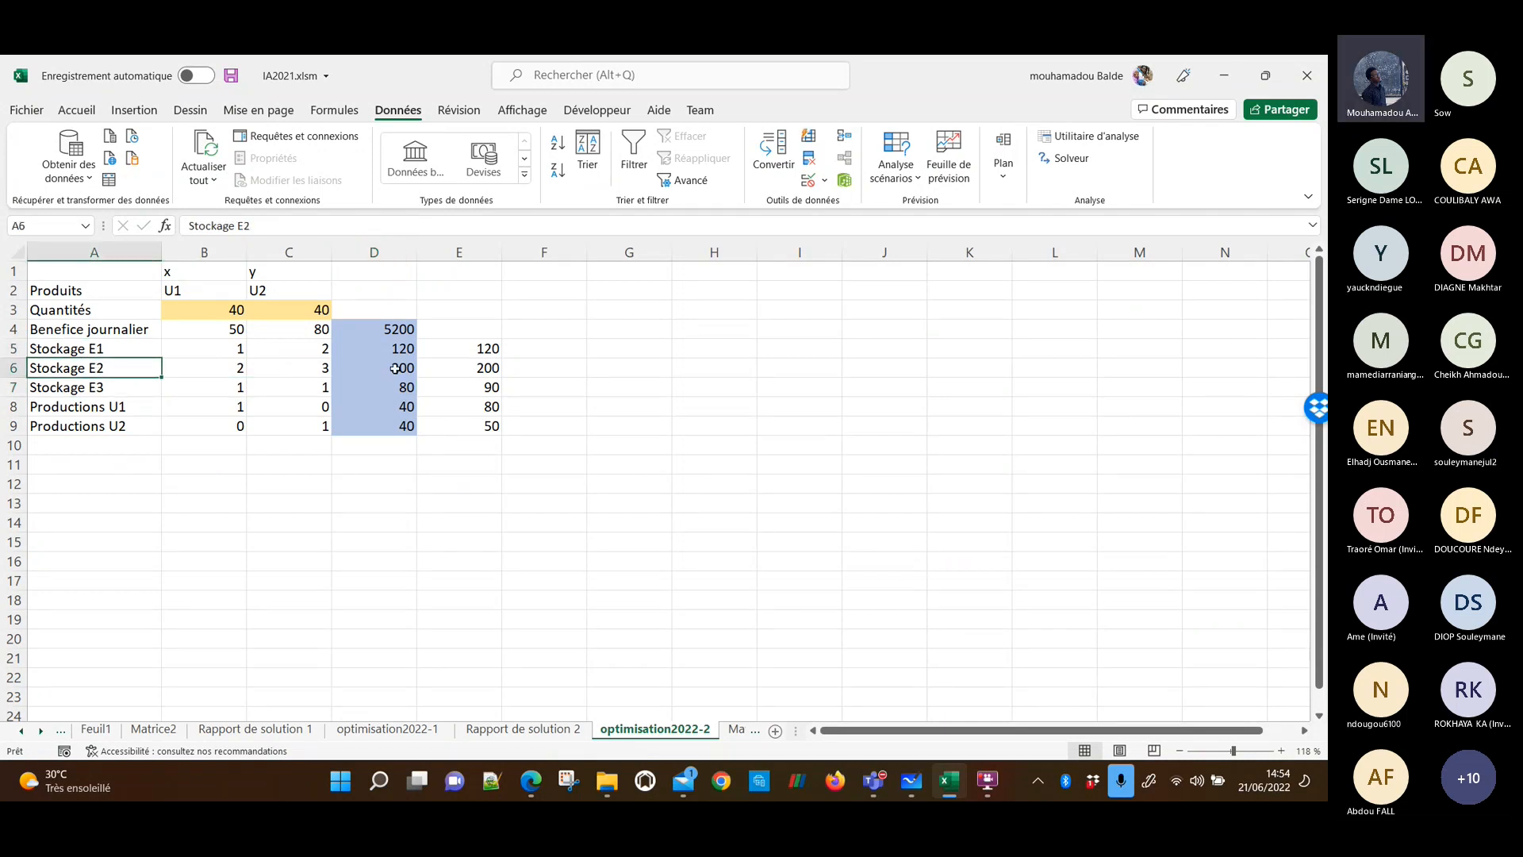
{"action": "left_click", "coordinate": [406, 351]}
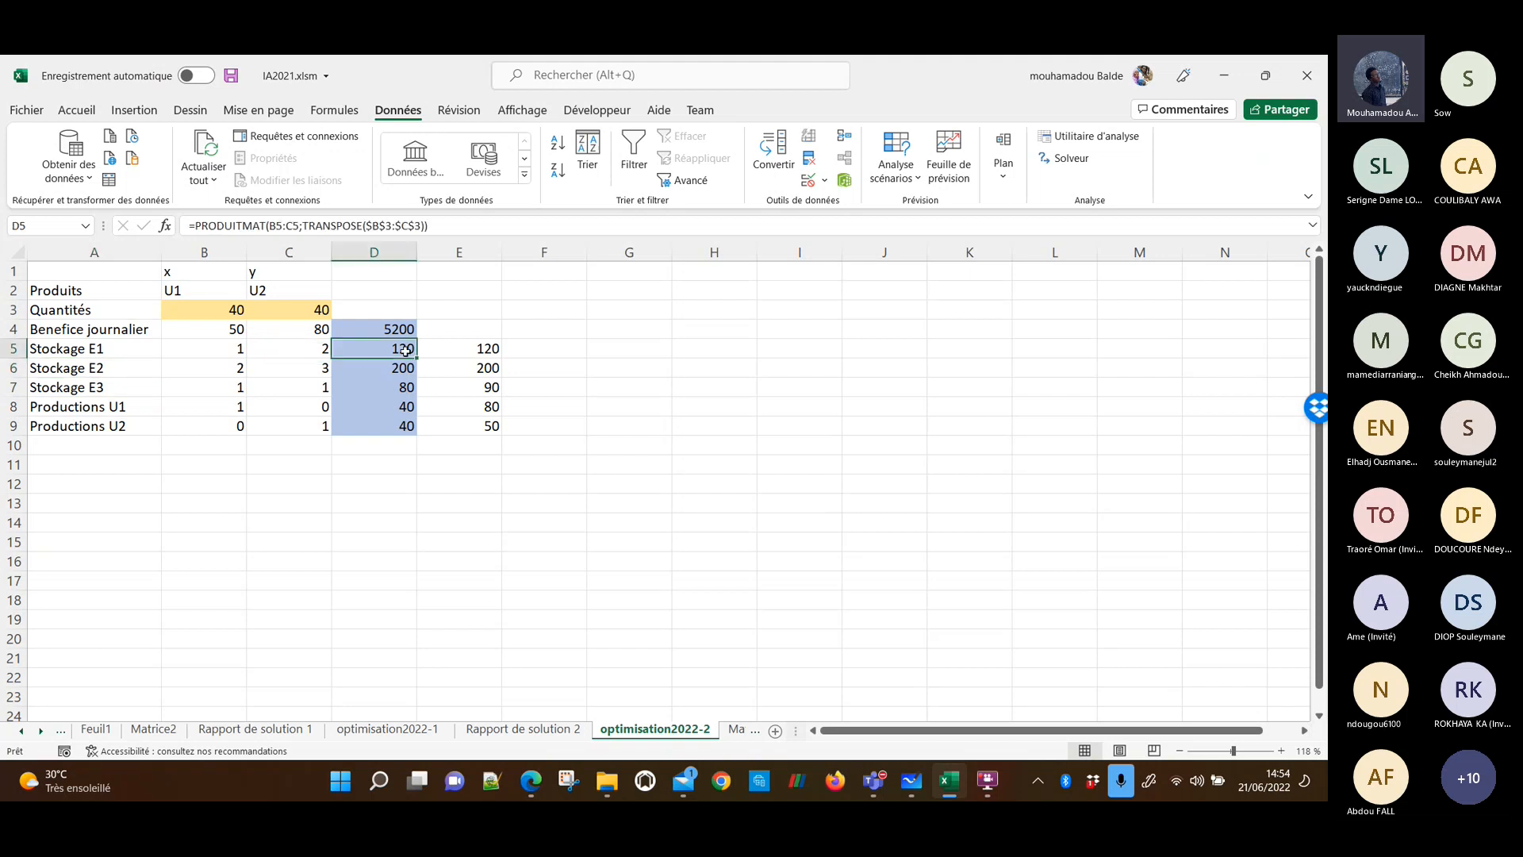
{"action": "key", "text": "Right"}
{"action": "key", "text": "Down"}
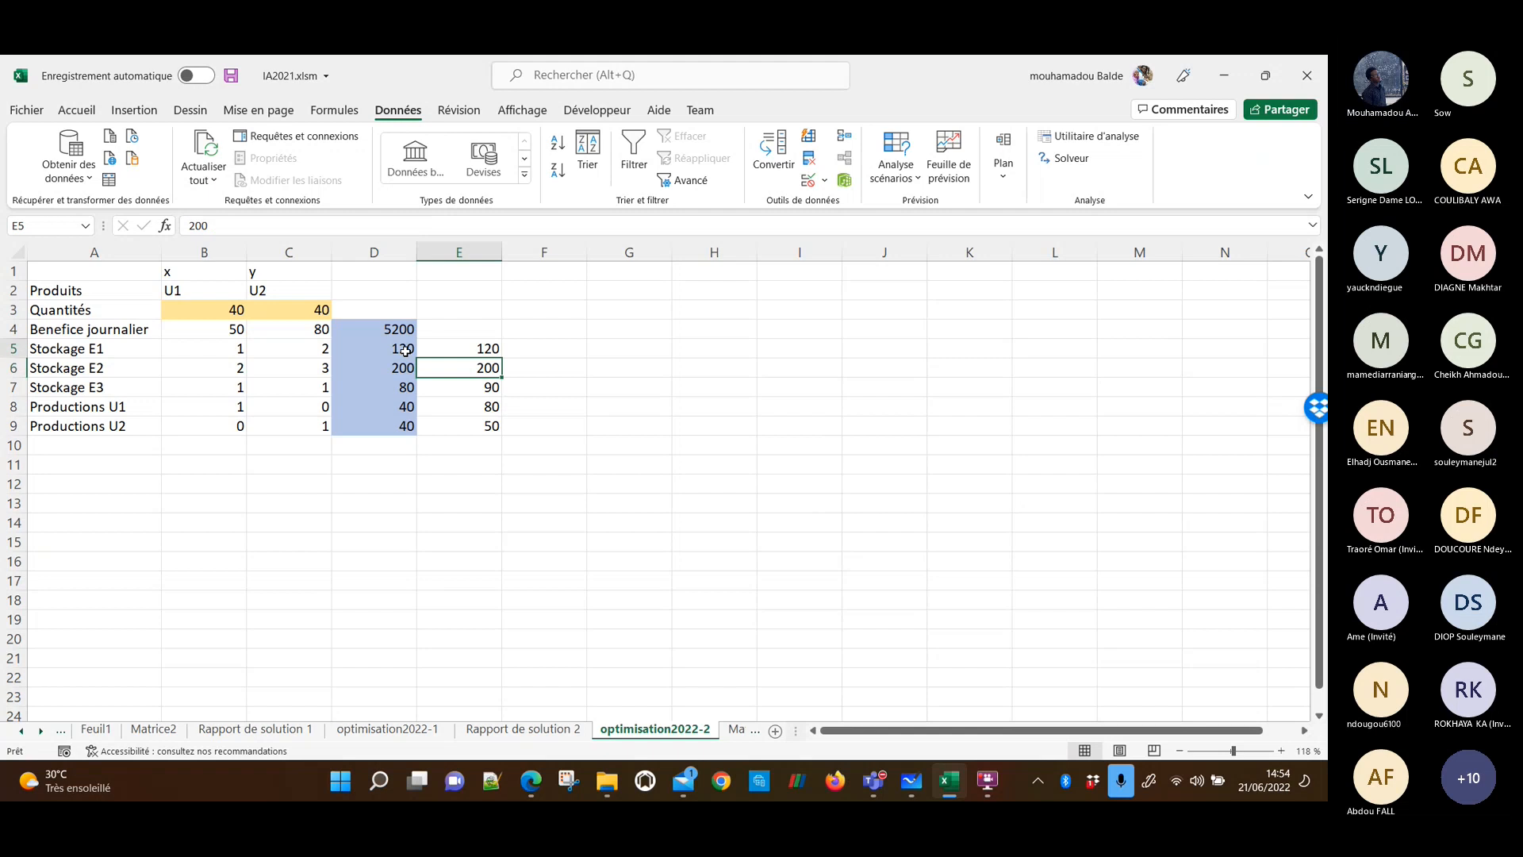
{"action": "key", "text": "Left"}
{"action": "key", "text": "Down"}
{"action": "key", "text": "Right"}
{"action": "key", "text": "Left"}
{"action": "key", "text": "Right"}
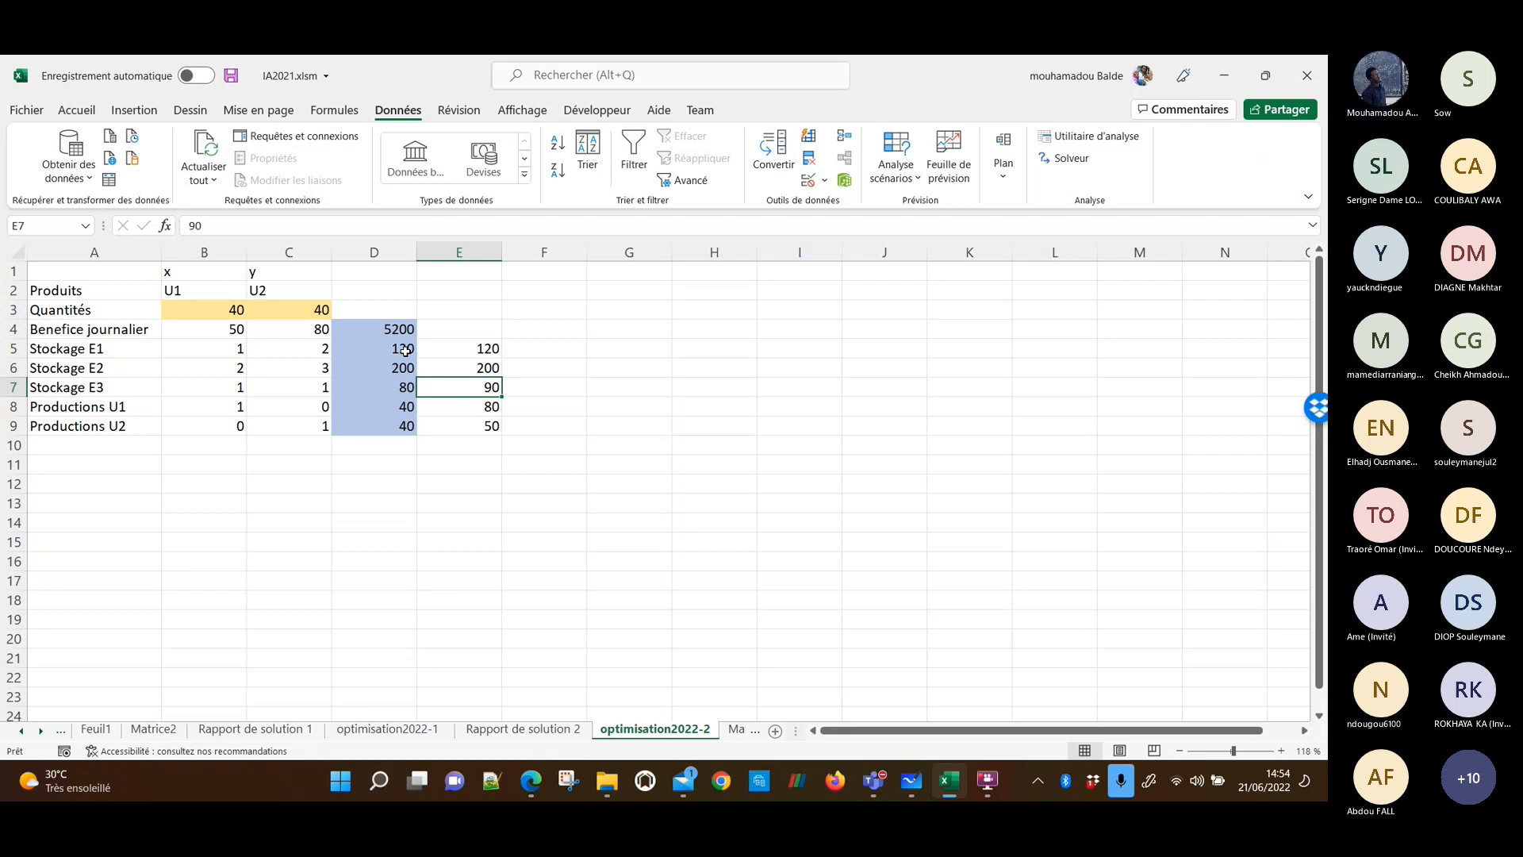
Compare the production of U1 and U2 in D8:D9 with the limits in E8:E9.
{"action": "key", "text": "Down"}
{"action": "key", "text": "Left"}
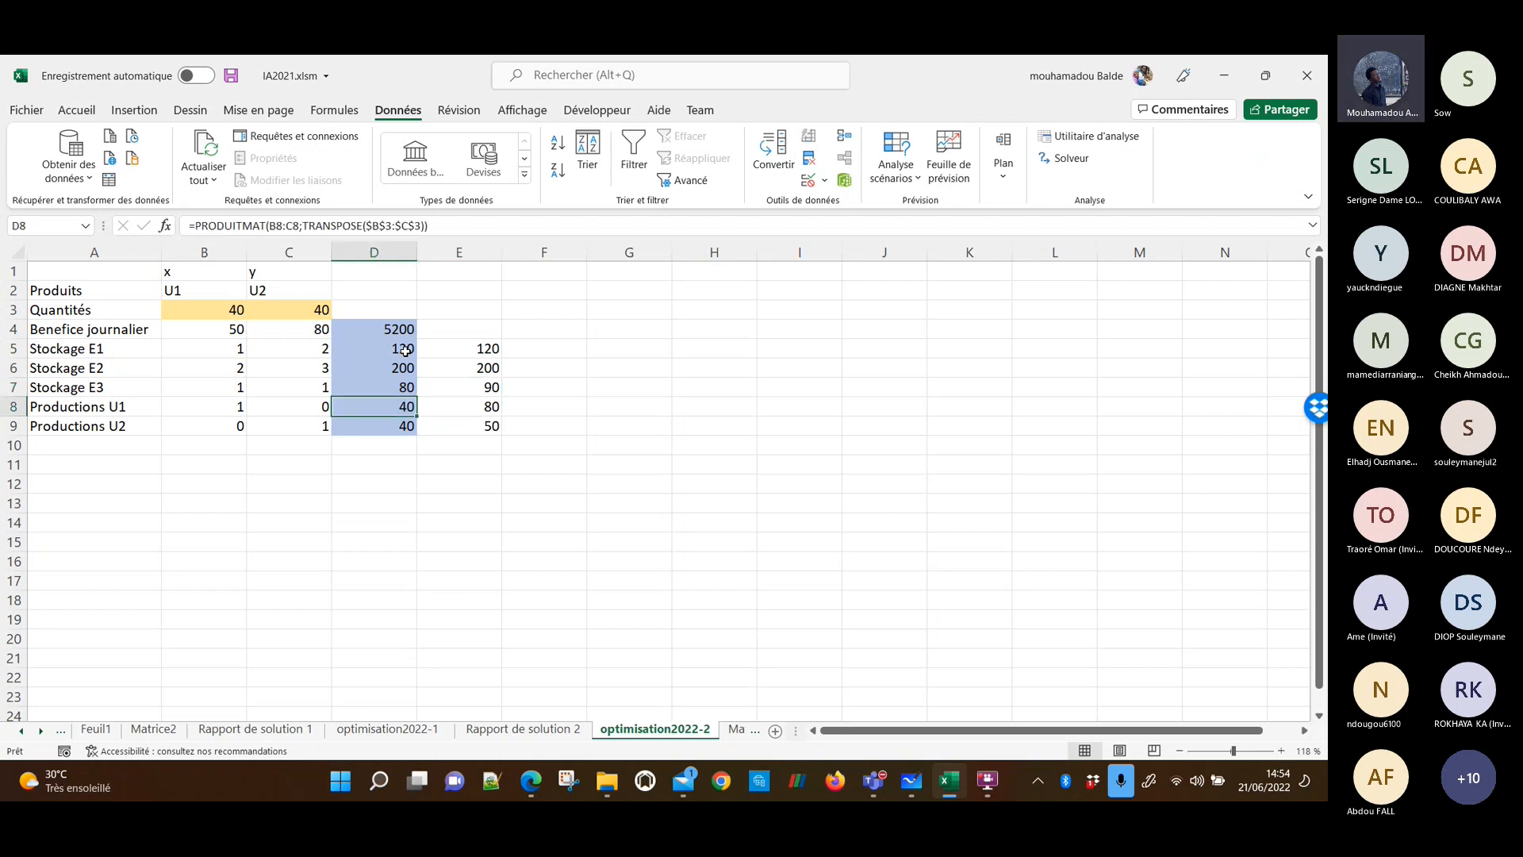
{"action": "key", "text": "Right"}
{"action": "key", "text": "Down"}
{"action": "key", "text": "Left"}
{"action": "key", "text": "Right"}
{"action": "key", "text": "Up"}
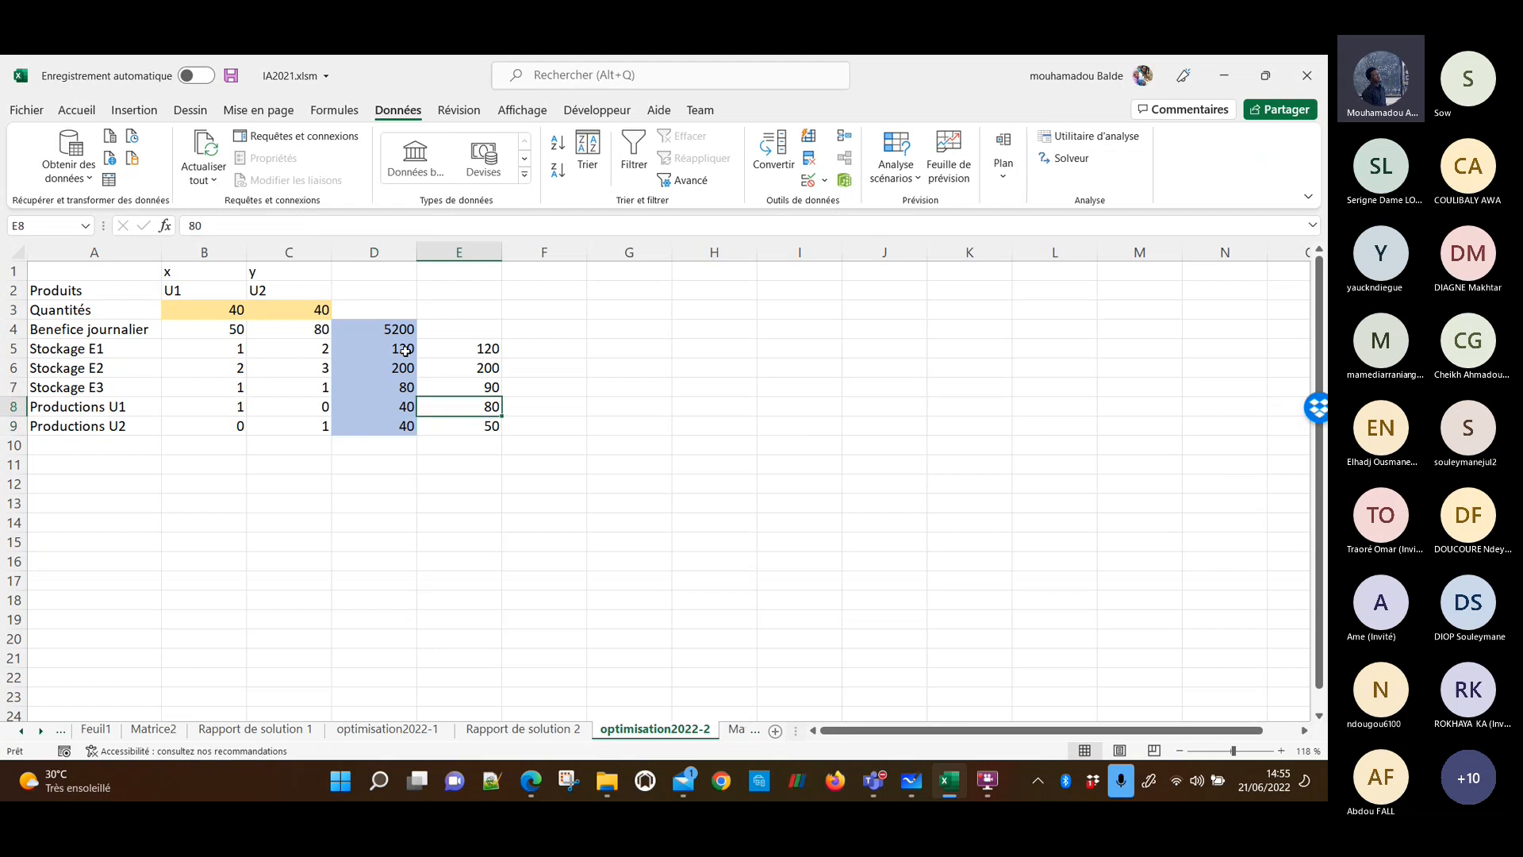
{"action": "key", "text": "Left"}
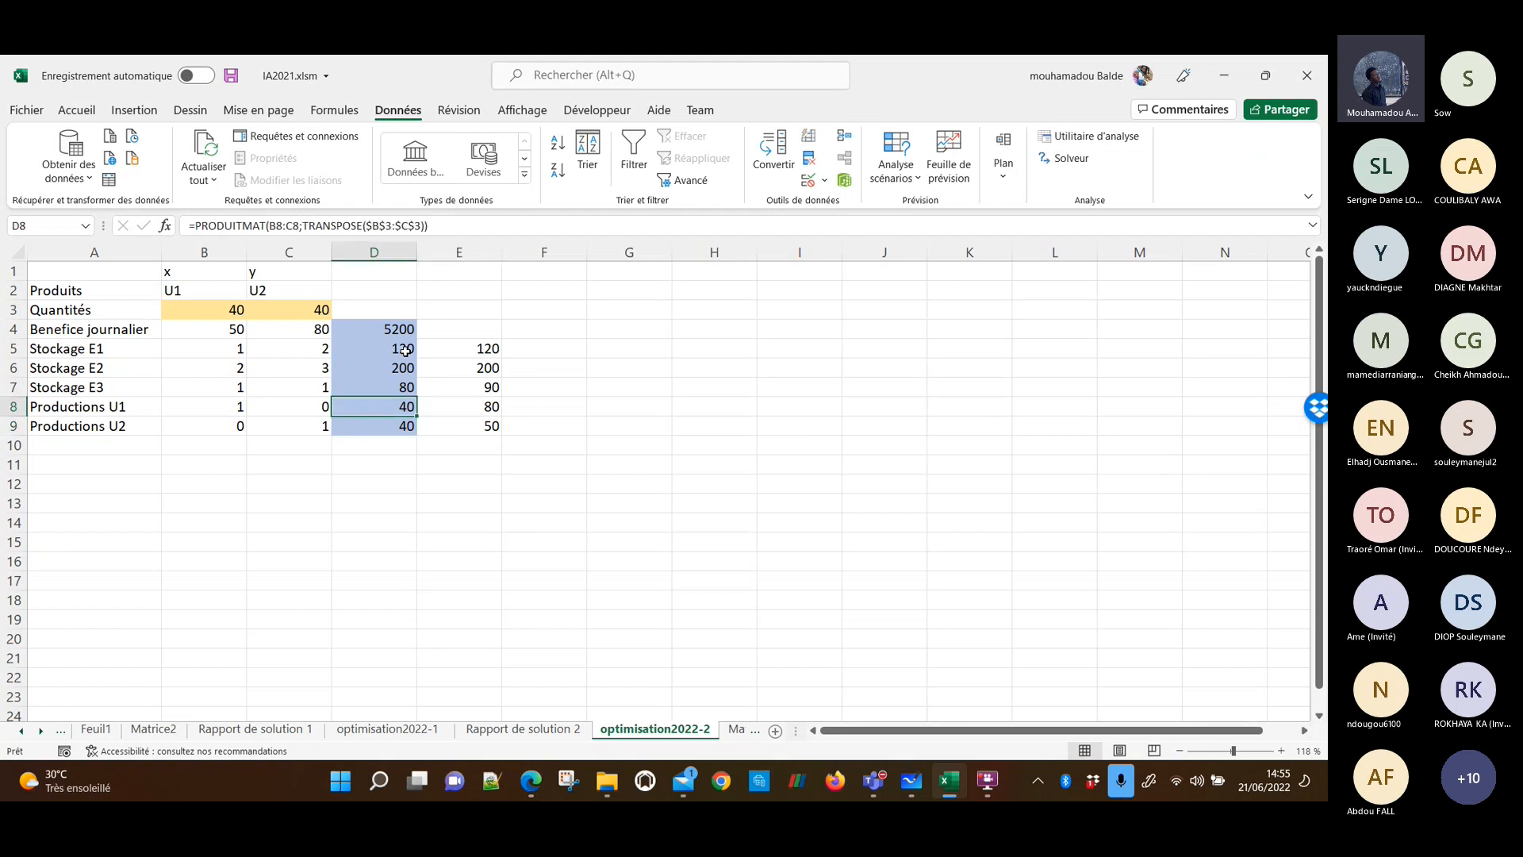
{"action": "key", "text": "Down"}
{"action": "key", "text": "Right"}
{"action": "key", "text": "Up"}
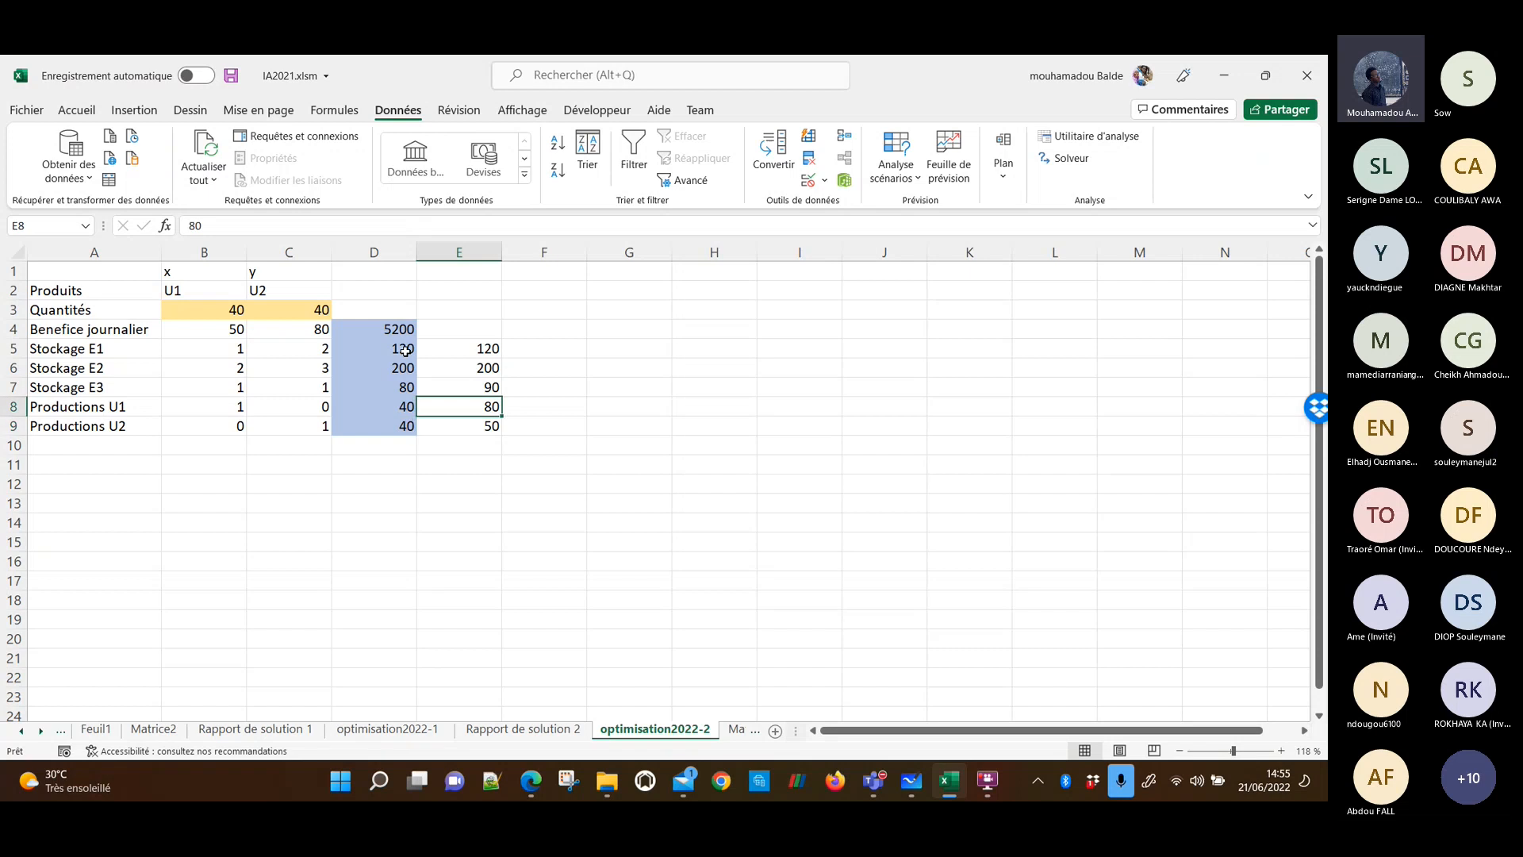
{"action": "key", "text": "Down"}
{"action": "key", "text": "Left"}
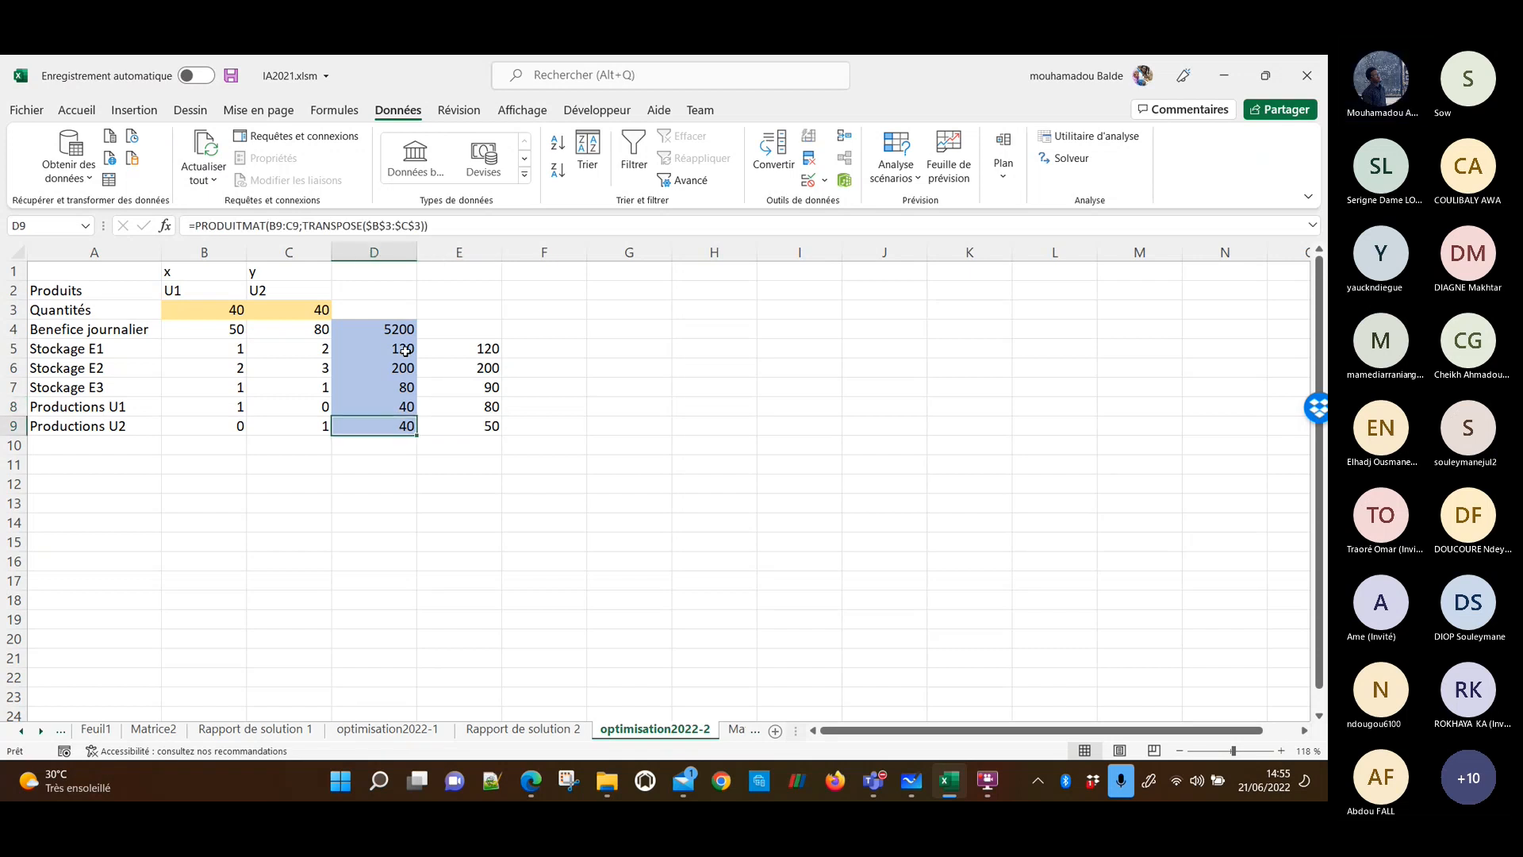
Go over the computed constraint values in D5:D9 once more.
{"action": "key", "text": "Up"}
{"action": "key", "text": "Up"}
{"action": "key", "text": "Up"}
{"action": "key", "text": "Up"}
{"action": "key", "text": "Down"}
{"action": "key", "text": "Down"}
{"action": "key", "text": "Down"}
{"action": "key", "text": "Down"}
{"action": "key", "text": "Down"}
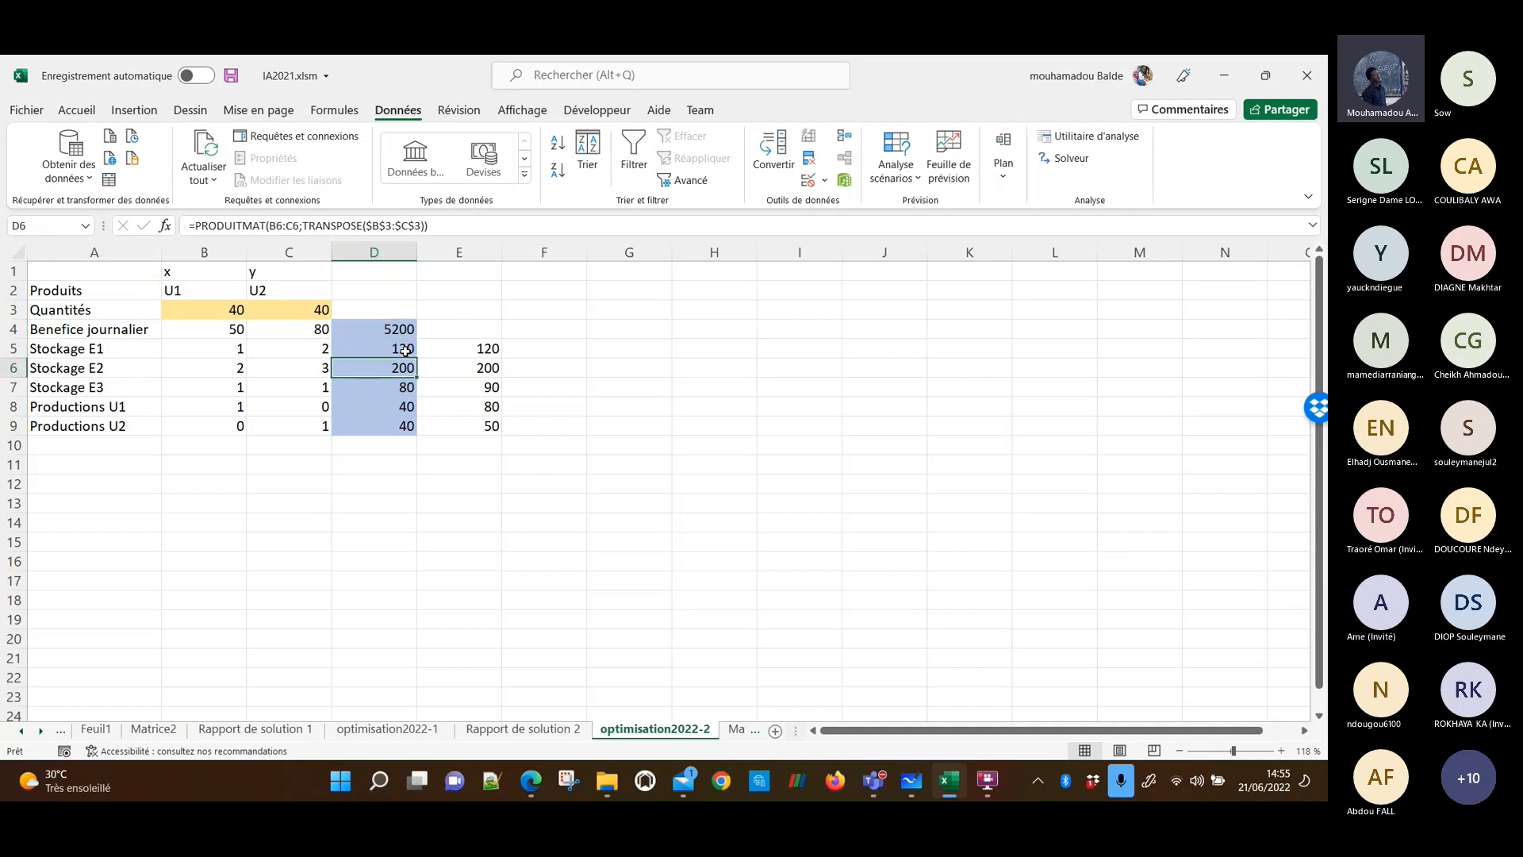
{"action": "key", "text": "Up"}
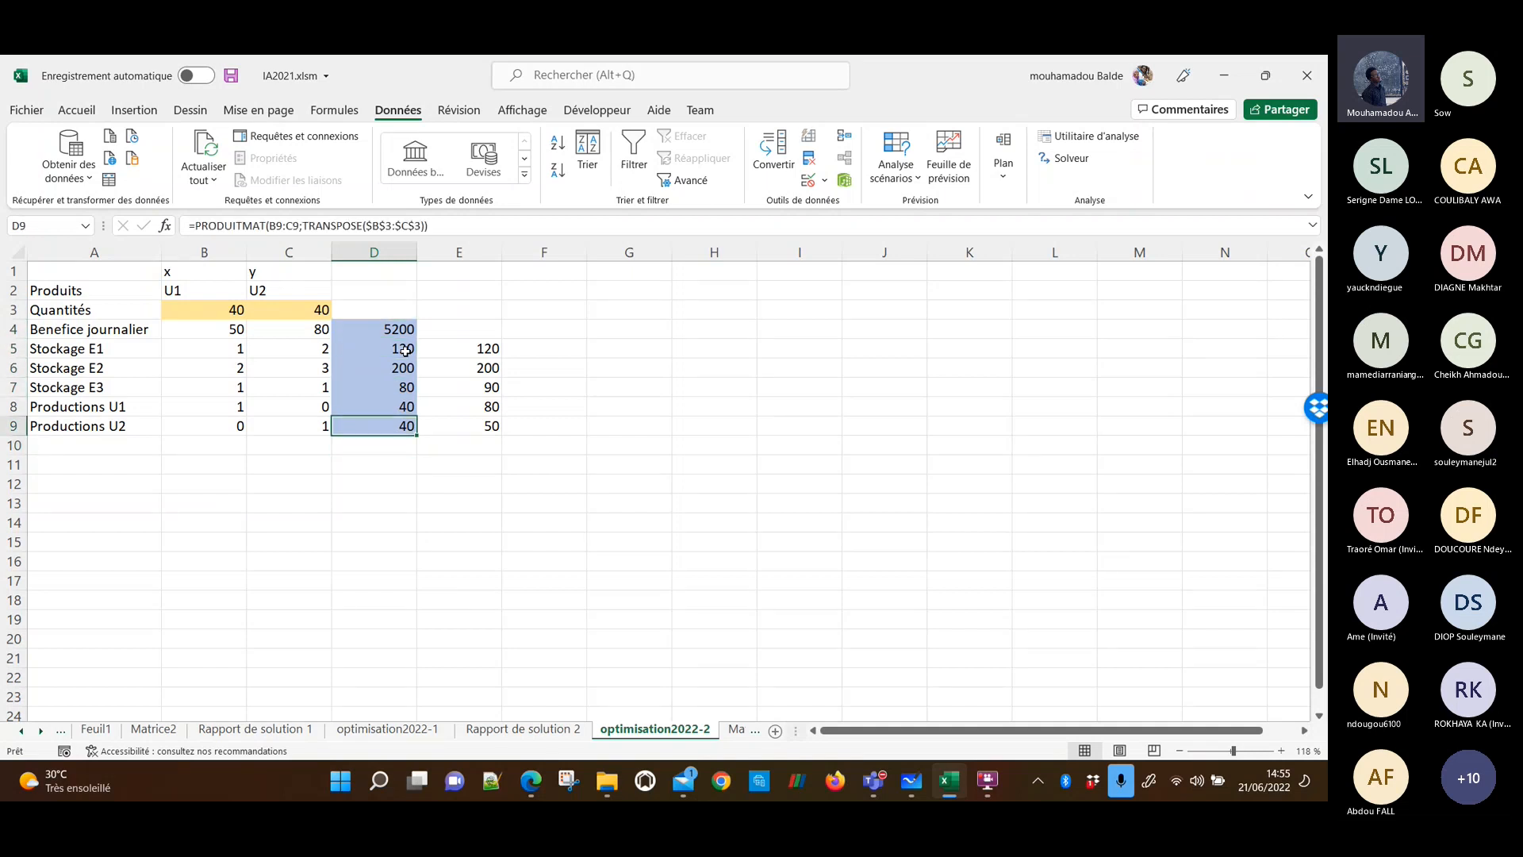
Open the Rapport de solution 2 sheet and skim its tables down to the end of the constraints.
{"action": "left_click", "coordinate": [523, 729]}
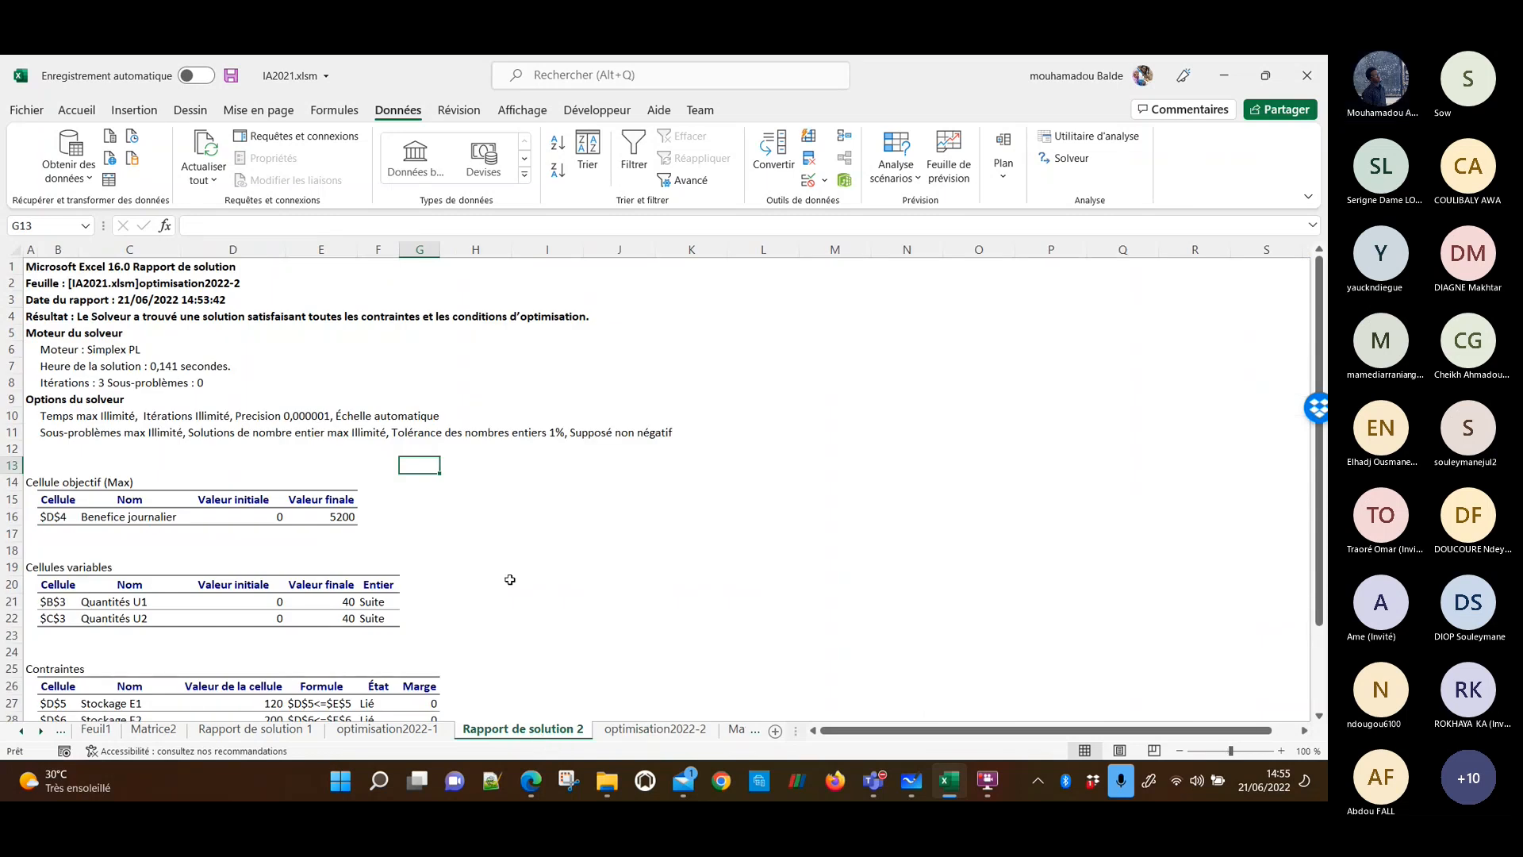
{"action": "key", "text": "Down"}
{"action": "key", "text": "Down"}
{"action": "key", "text": "Down"}
{"action": "key", "text": "Left"}
{"action": "key", "text": "Left"}
{"action": "key", "text": "Left"}
{"action": "key", "text": "Left"}
{"action": "key", "text": "Left"}
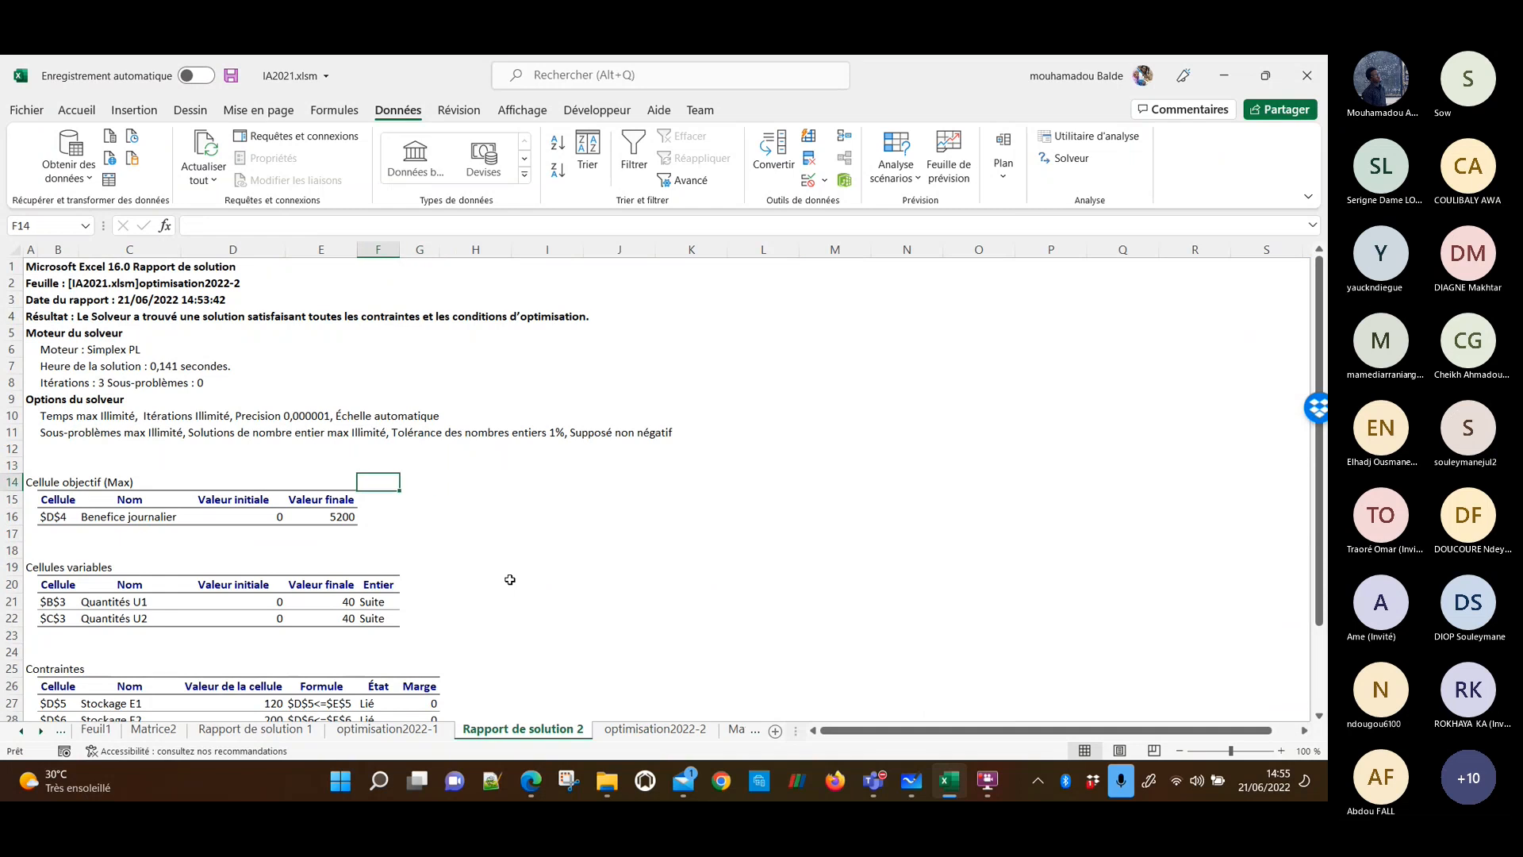
{"action": "key", "text": "Down"}
{"action": "key", "text": "Down"}
{"action": "key", "text": "Down"}
{"action": "key", "text": "Down"}
{"action": "key", "text": "Down"}
{"action": "key", "text": "Down"}
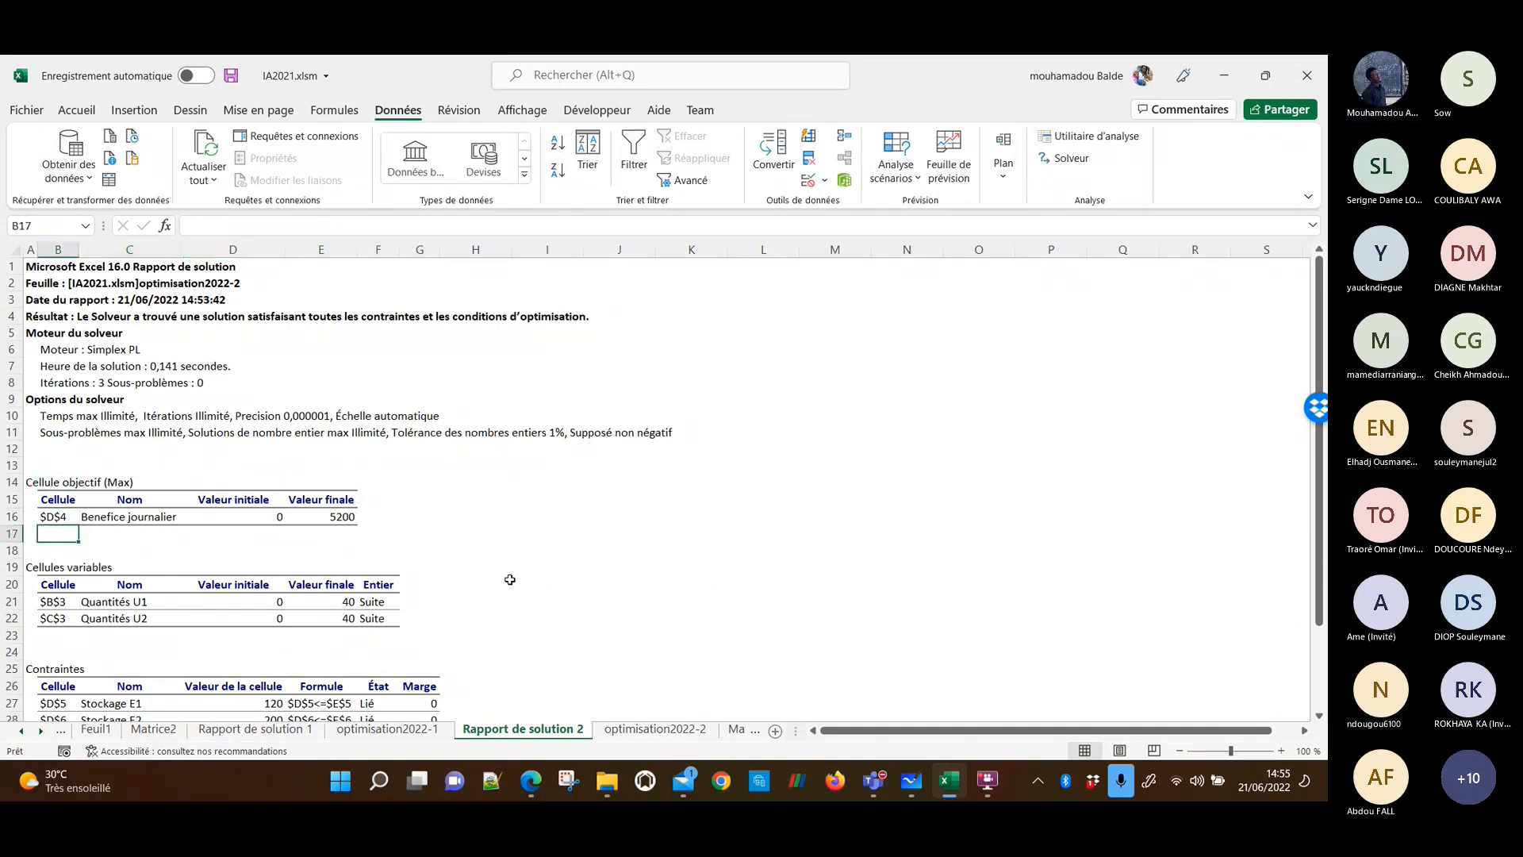
{"action": "key", "text": "Down"}
{"action": "key", "text": "Down"}
{"action": "key", "text": "Down"}
{"action": "key", "text": "Down"}
{"action": "key", "text": "Down"}
{"action": "key", "text": "Down"}
{"action": "key", "text": "Down"}
{"action": "key", "text": "Down"}
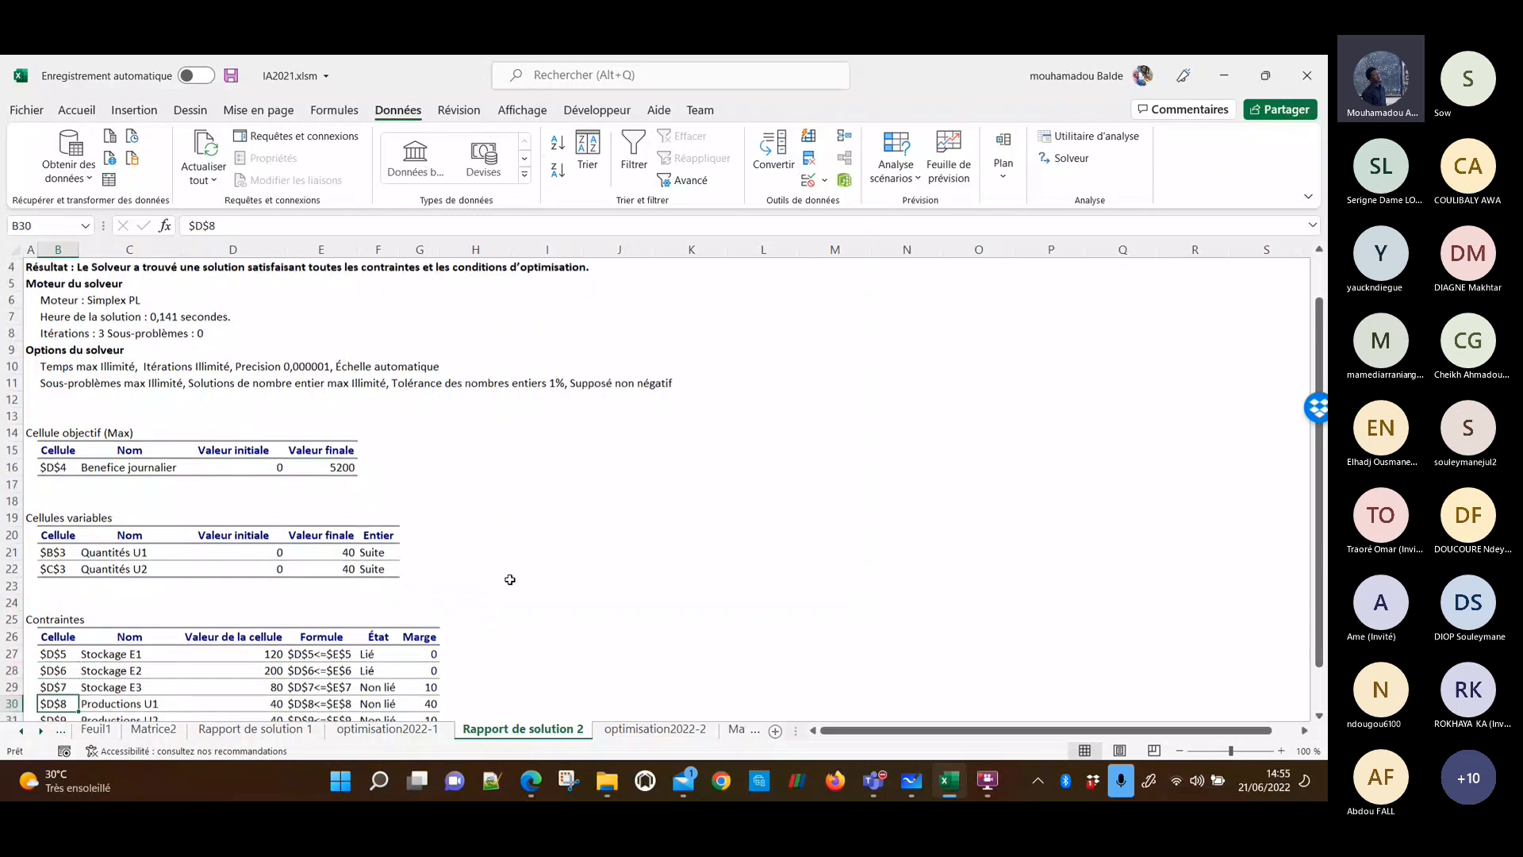
{"action": "key", "text": "Down"}
{"action": "key", "text": "Down"}
{"action": "key", "text": "Down"}
{"action": "key", "text": "Down"}
Examine the initial and final values of Benefice journalier in the report's objective cell table.
{"action": "key", "text": "Up"}
{"action": "key", "text": "Up"}
{"action": "key", "text": "Up"}
{"action": "key", "text": "Up"}
{"action": "key", "text": "Up"}
{"action": "key", "text": "Up"}
{"action": "key", "text": "Up"}
{"action": "key", "text": "Up"}
{"action": "key", "text": "Up"}
{"action": "key", "text": "Up"}
{"action": "key", "text": "Up"}
{"action": "key", "text": "Up"}
{"action": "key", "text": "Up"}
{"action": "key", "text": "Up"}
{"action": "key", "text": "Up"}
{"action": "key", "text": "Up"}
{"action": "key", "text": "Up"}
{"action": "key", "text": "Up"}
{"action": "key", "text": "Up"}
{"action": "key", "text": "Up"}
{"action": "key", "text": "Up"}
{"action": "key", "text": "Down"}
{"action": "key", "text": "Down"}
{"action": "key", "text": "Down"}
{"action": "key", "text": "Right"}
{"action": "key", "text": "Right"}
{"action": "key", "text": "Right"}
{"action": "key", "text": "Right"}
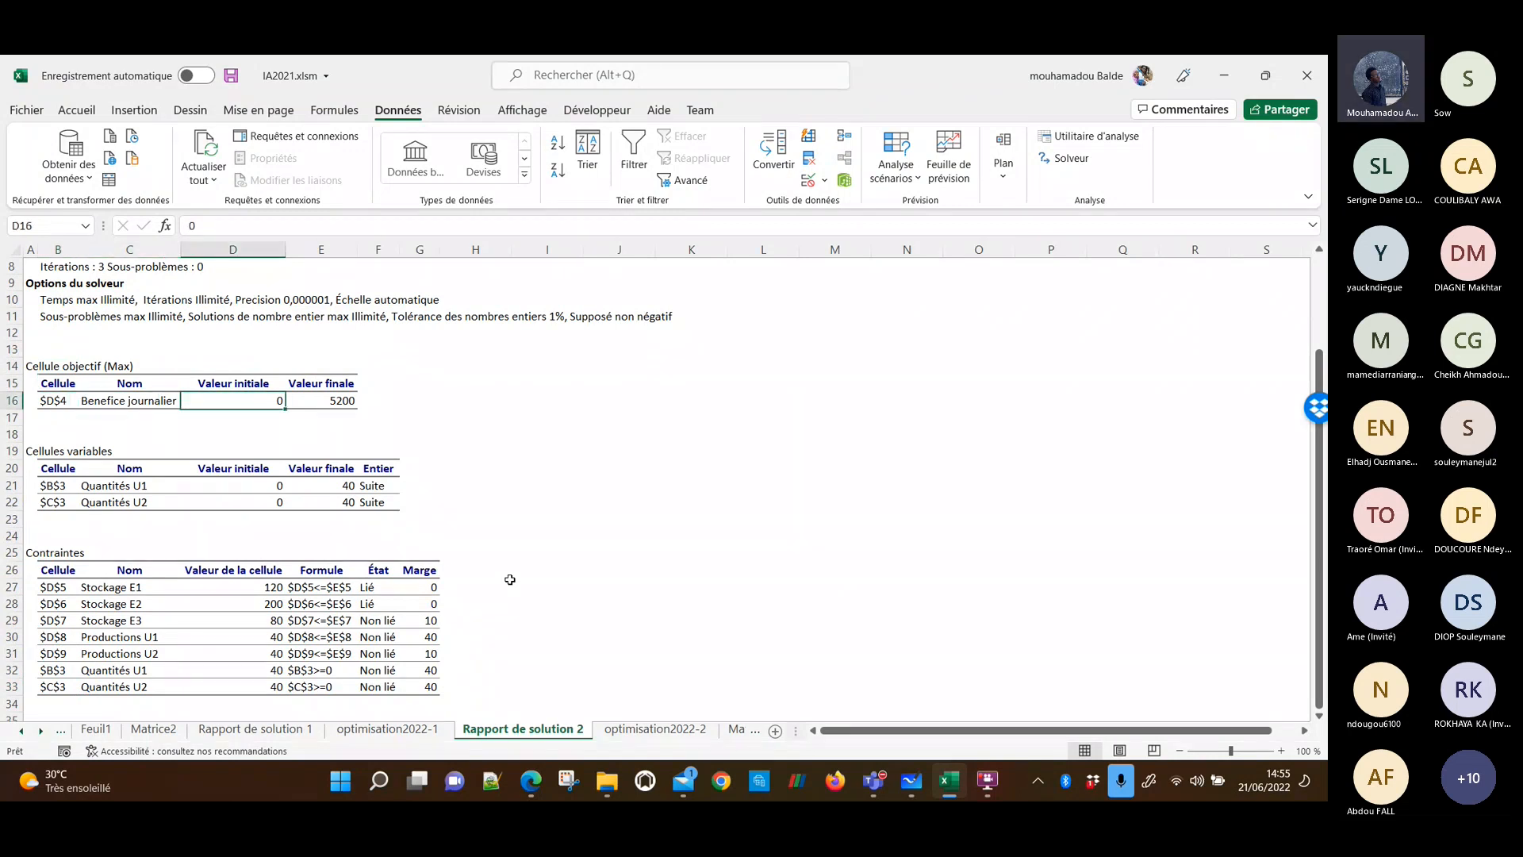
{"action": "key", "text": "Left"}
{"action": "key", "text": "Down"}
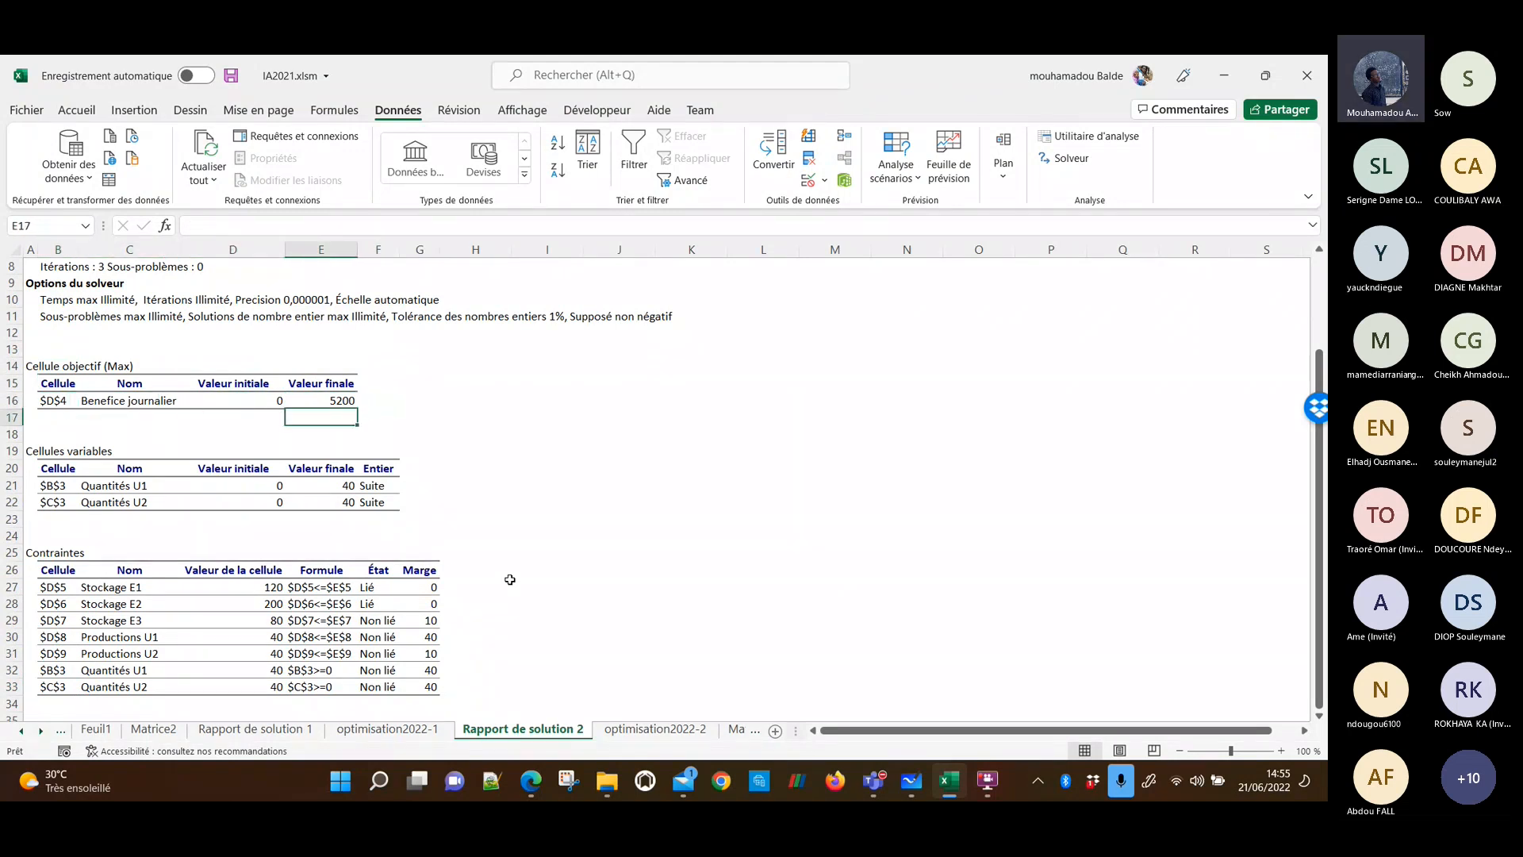
Examine the initial and final values of Quantités U1 and U2 in the report's Cellules variables table.
{"action": "key", "text": "Down"}
{"action": "key", "text": "Down"}
{"action": "key", "text": "Left"}
{"action": "key", "text": "Left"}
{"action": "key", "text": "Down"}
{"action": "key", "text": "Down"}
{"action": "key", "text": "Down"}
{"action": "key", "text": "Right"}
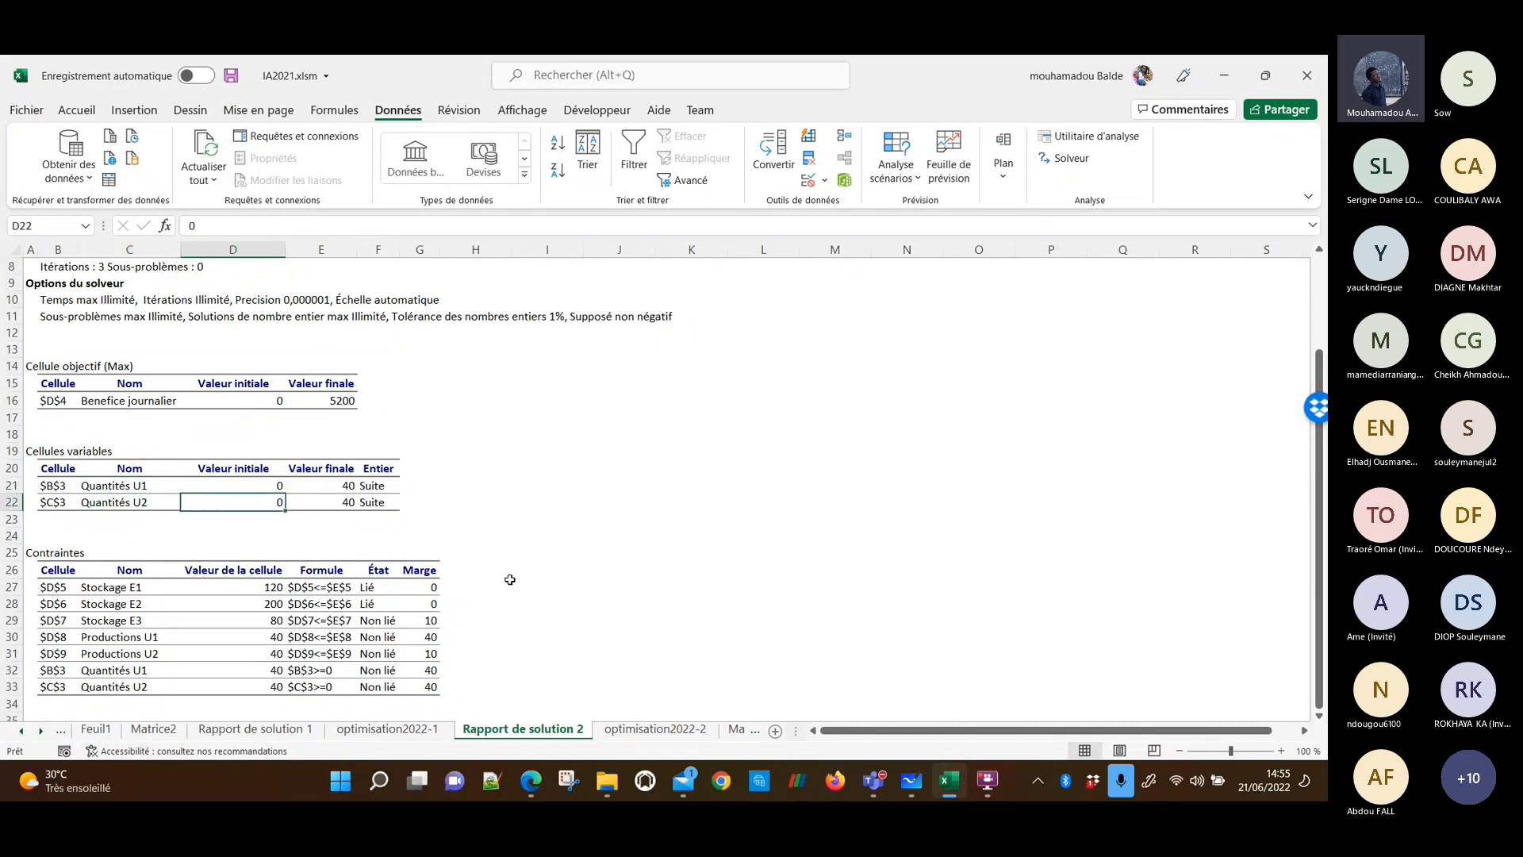
{"action": "key", "text": "Right"}
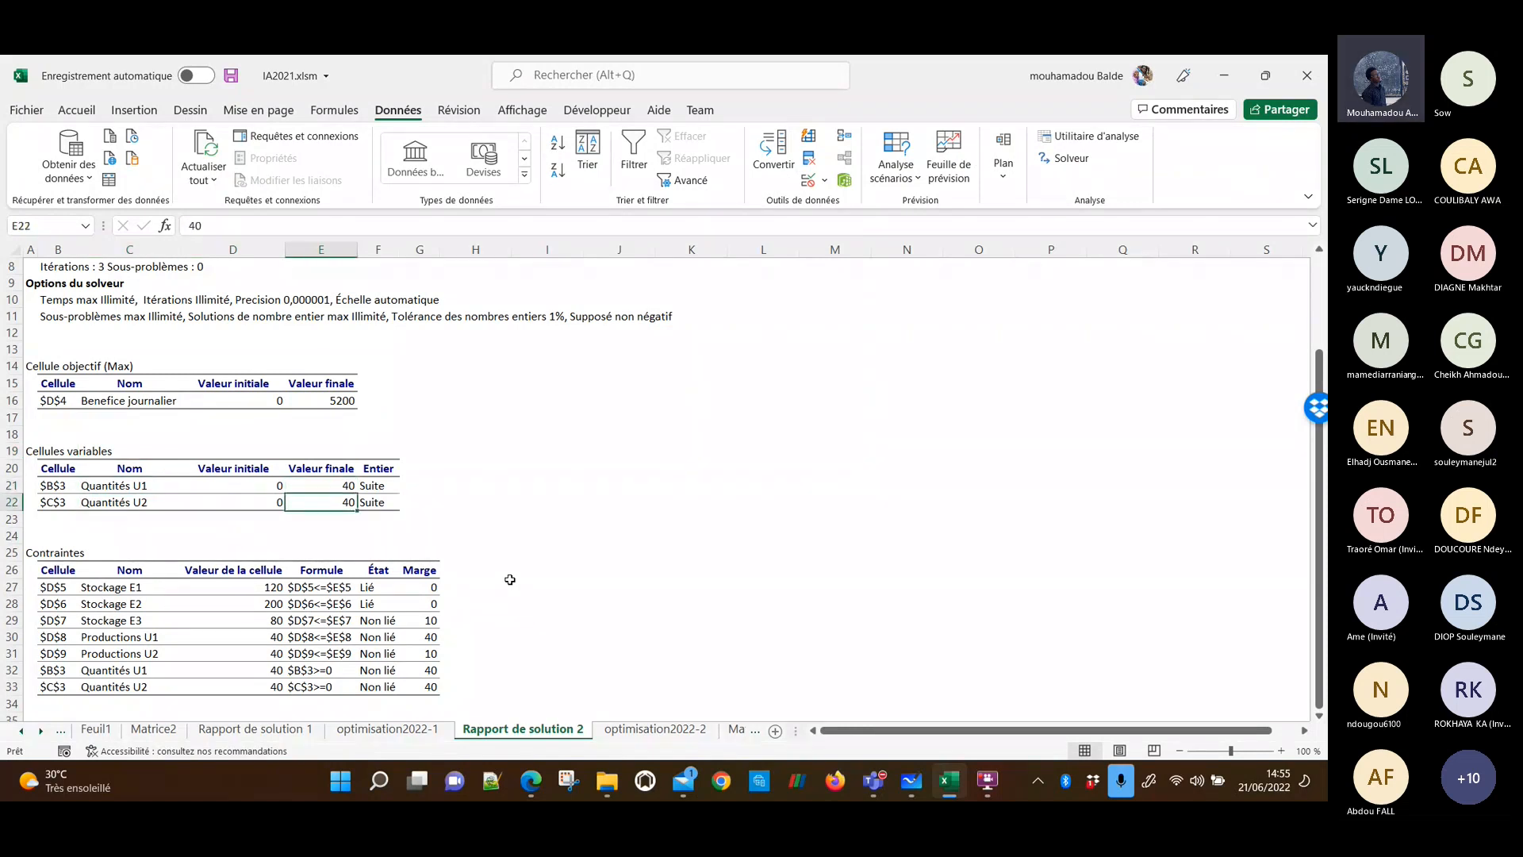
Examine the Stockage E1 row in the report's Contraintes table, including its cell value.
{"action": "key", "text": "Down"}
{"action": "key", "text": "Down"}
{"action": "key", "text": "Down"}
{"action": "key", "text": "Down"}
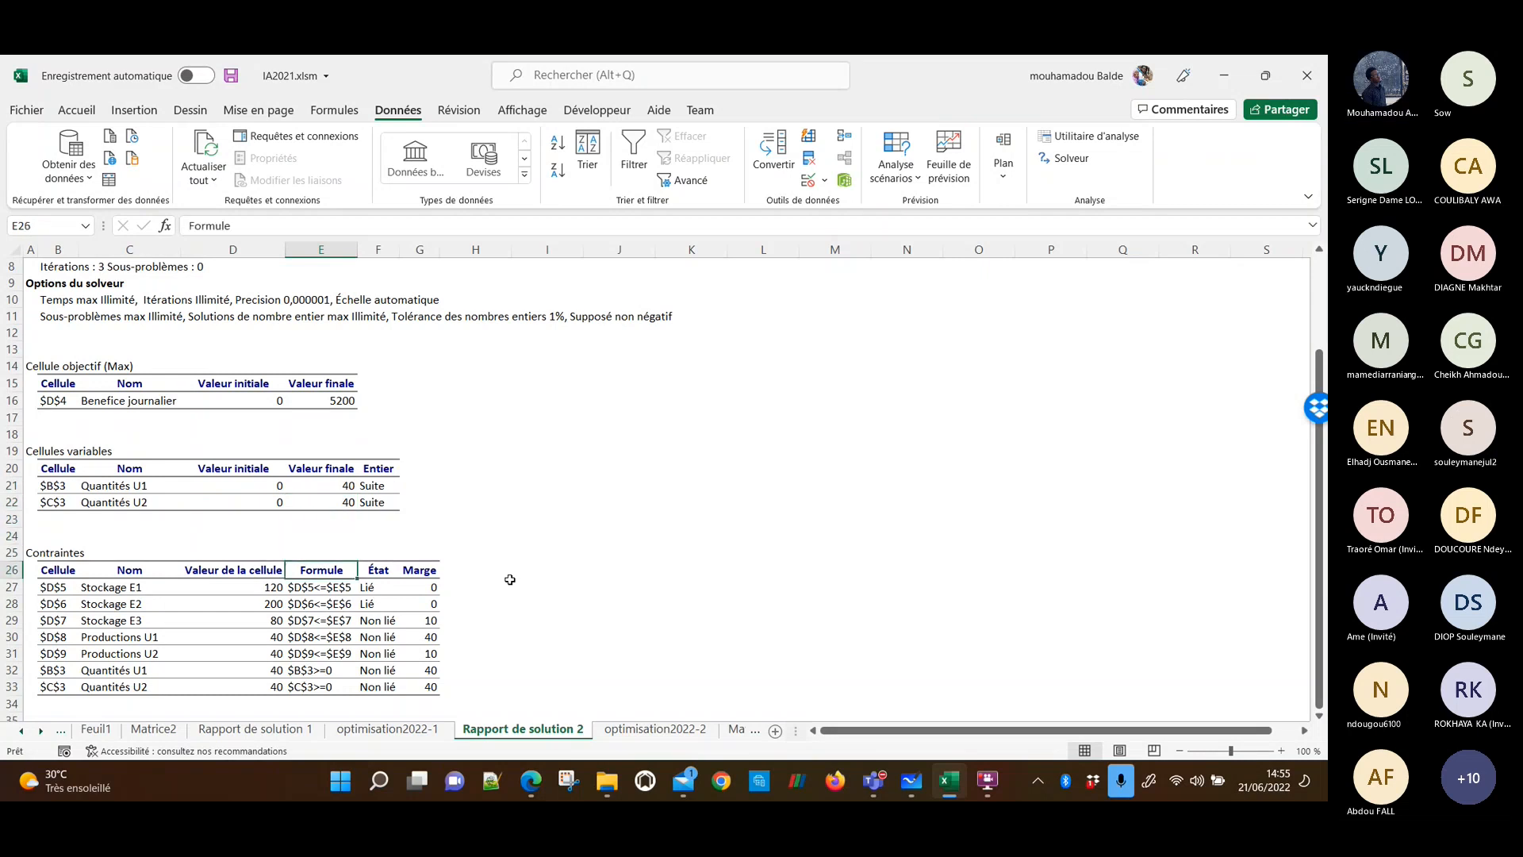
{"action": "key", "text": "Down"}
{"action": "key", "text": "Left"}
{"action": "key", "text": "Left"}
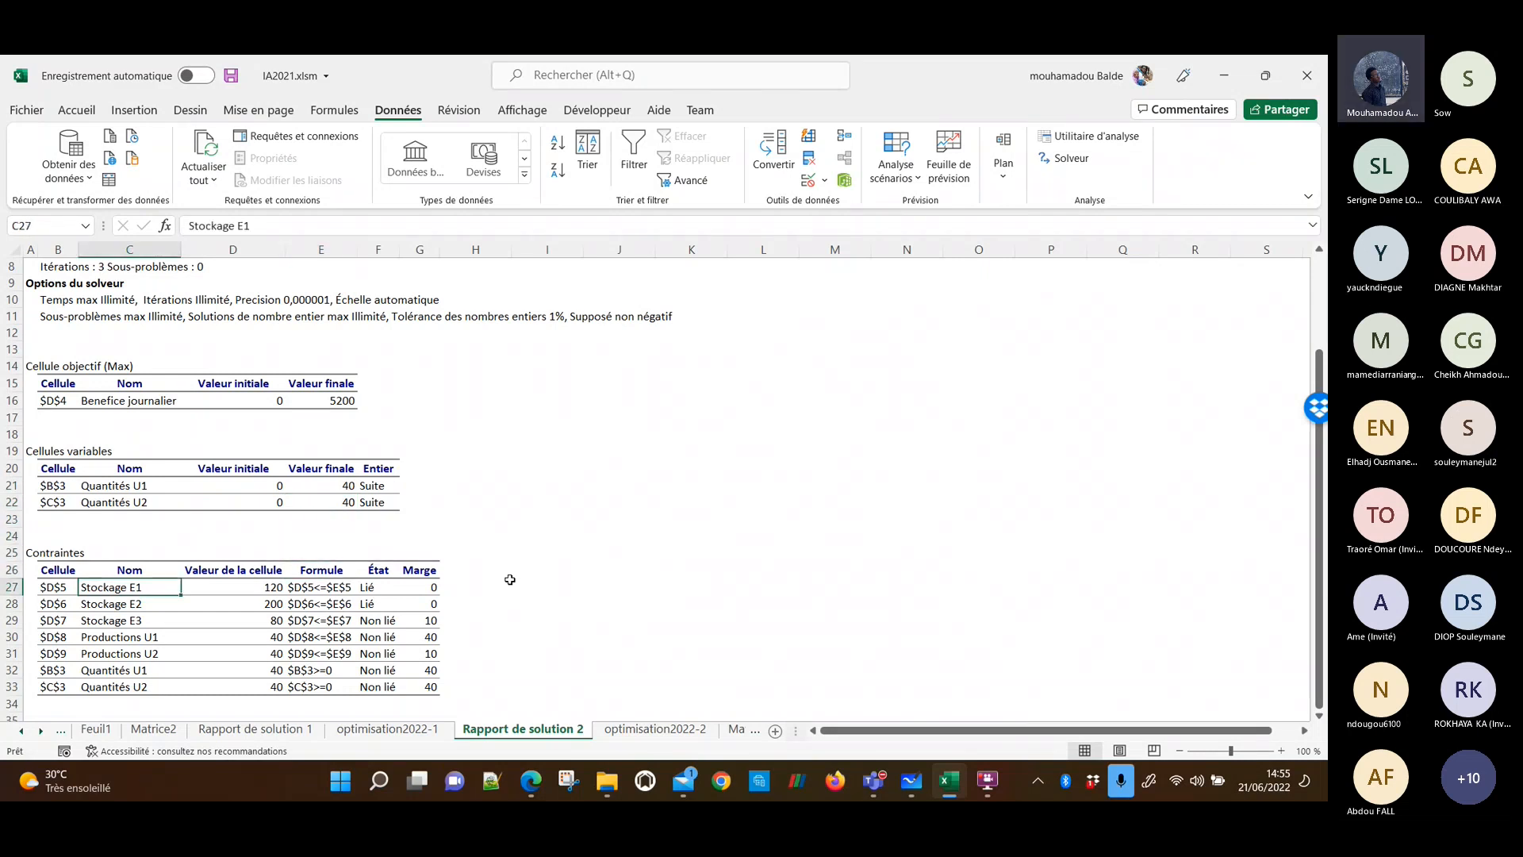
{"action": "key", "text": "Right"}
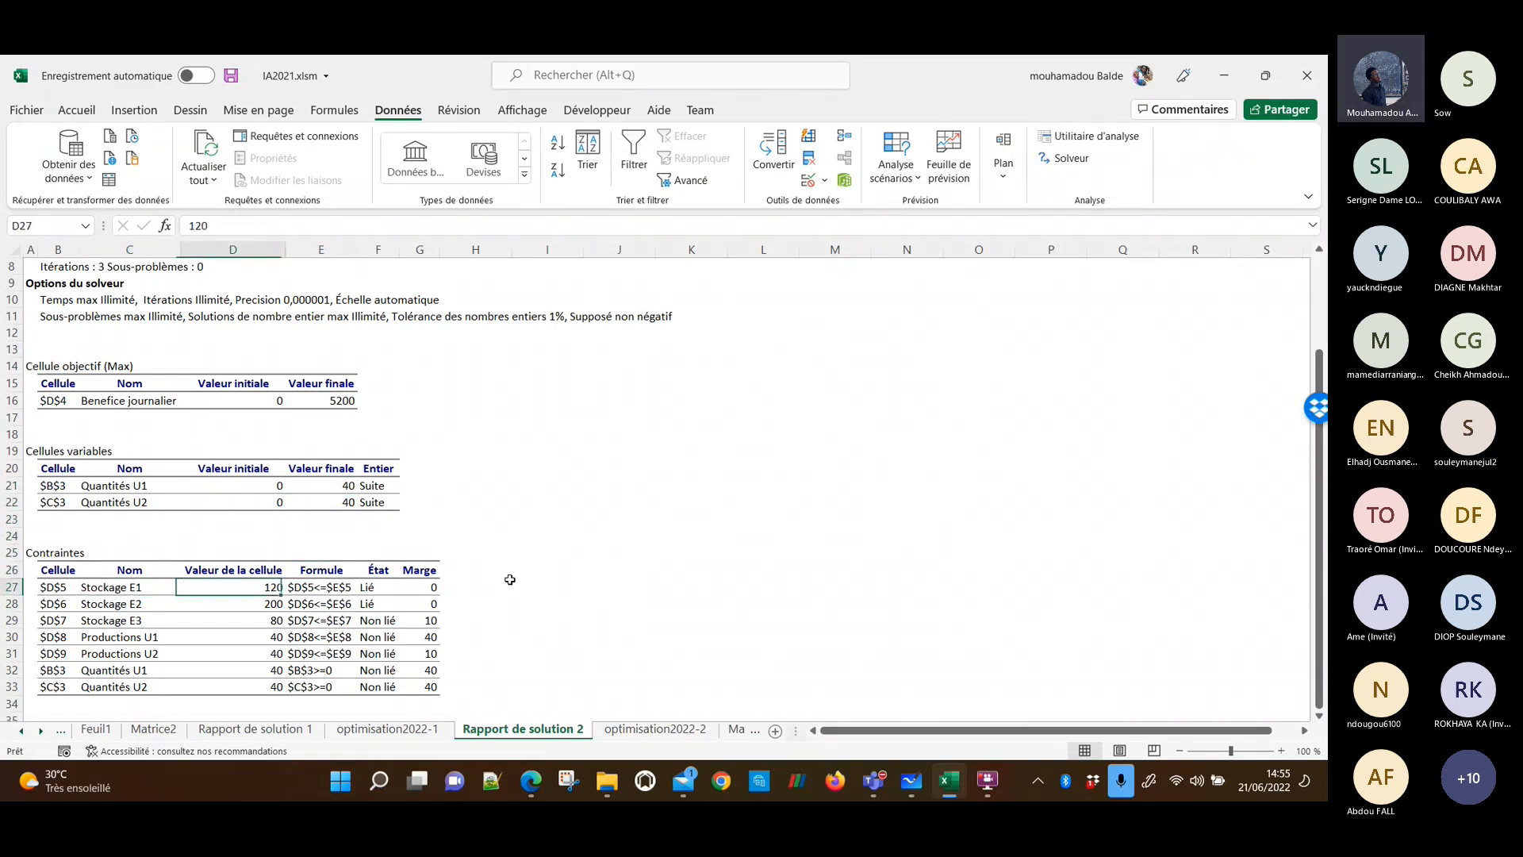
Go through the État column of the Contraintes table, from Stockage E1 down to Quantités U2.
{"action": "key", "text": "Down"}
{"action": "key", "text": "Right"}
{"action": "key", "text": "Right"}
{"action": "key", "text": "Up"}
{"action": "key", "text": "Down"}
{"action": "key", "text": "Down"}
{"action": "key", "text": "Down"}
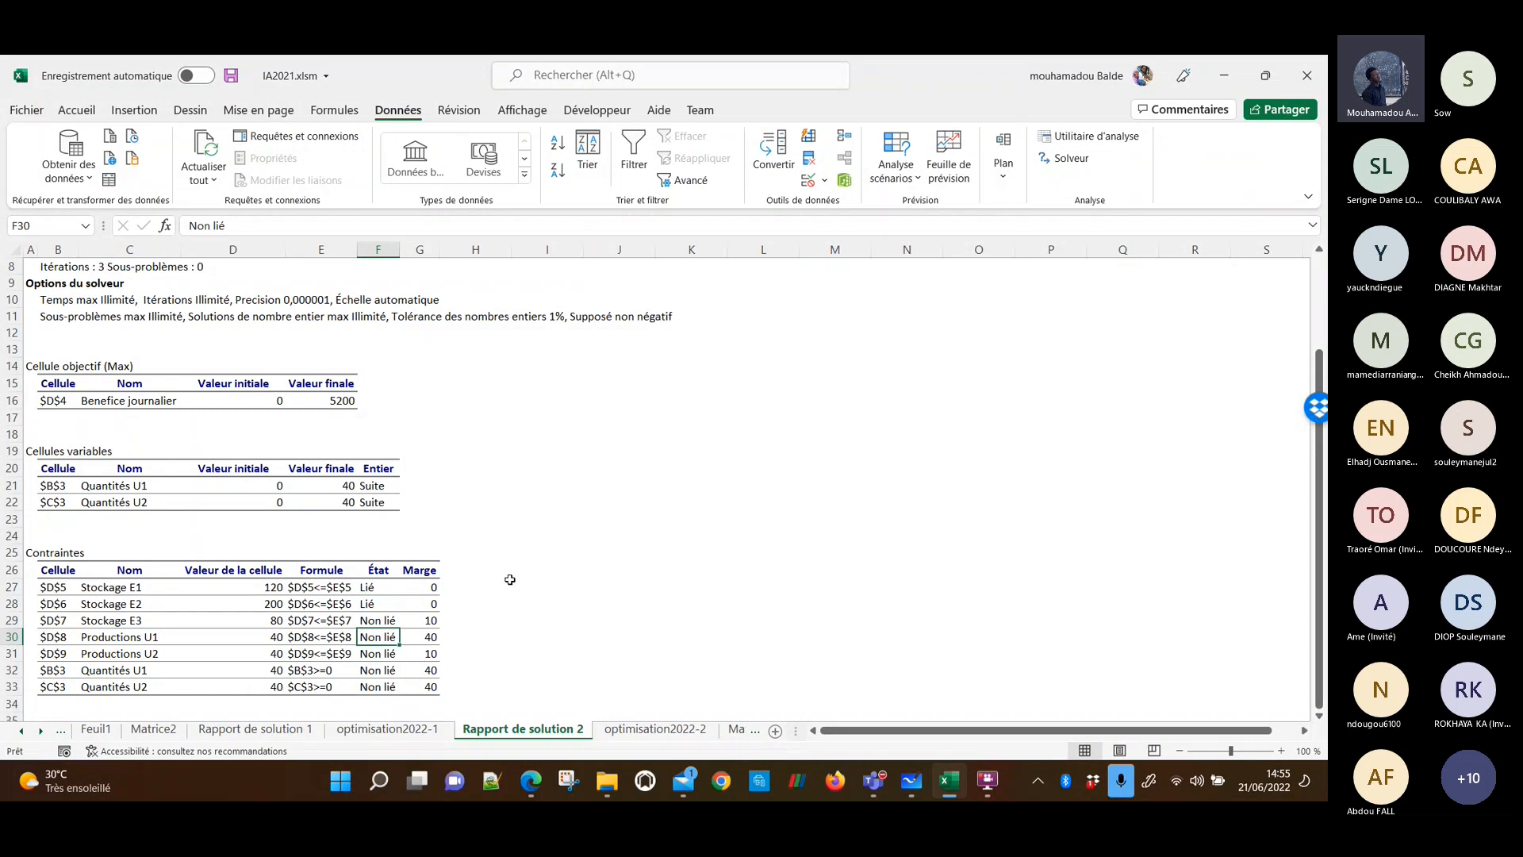
{"action": "key", "text": "Down"}
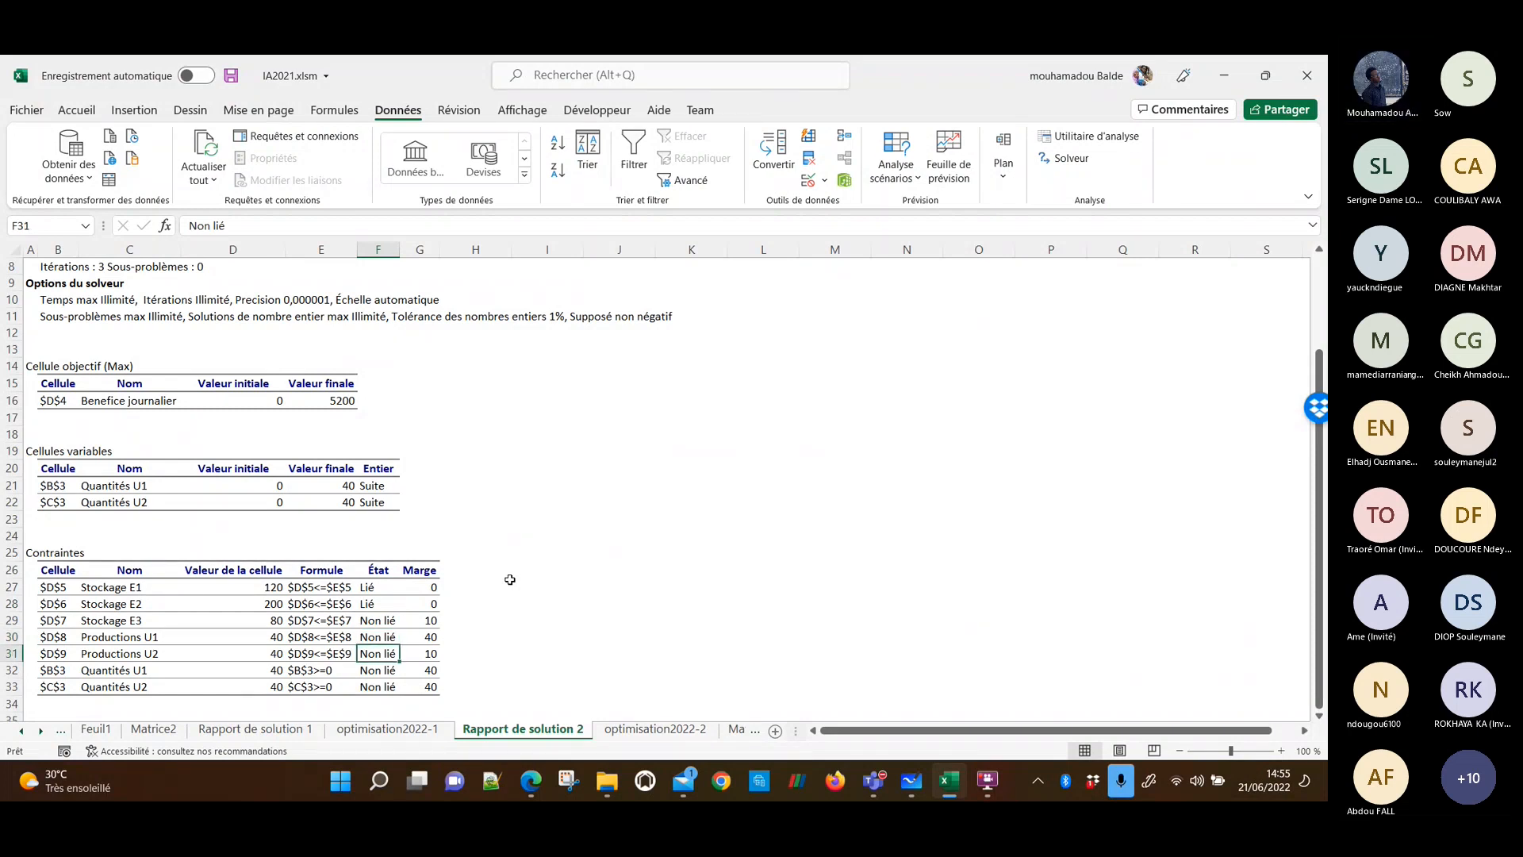
{"action": "key", "text": "Down"}
{"action": "key", "text": "Down"}
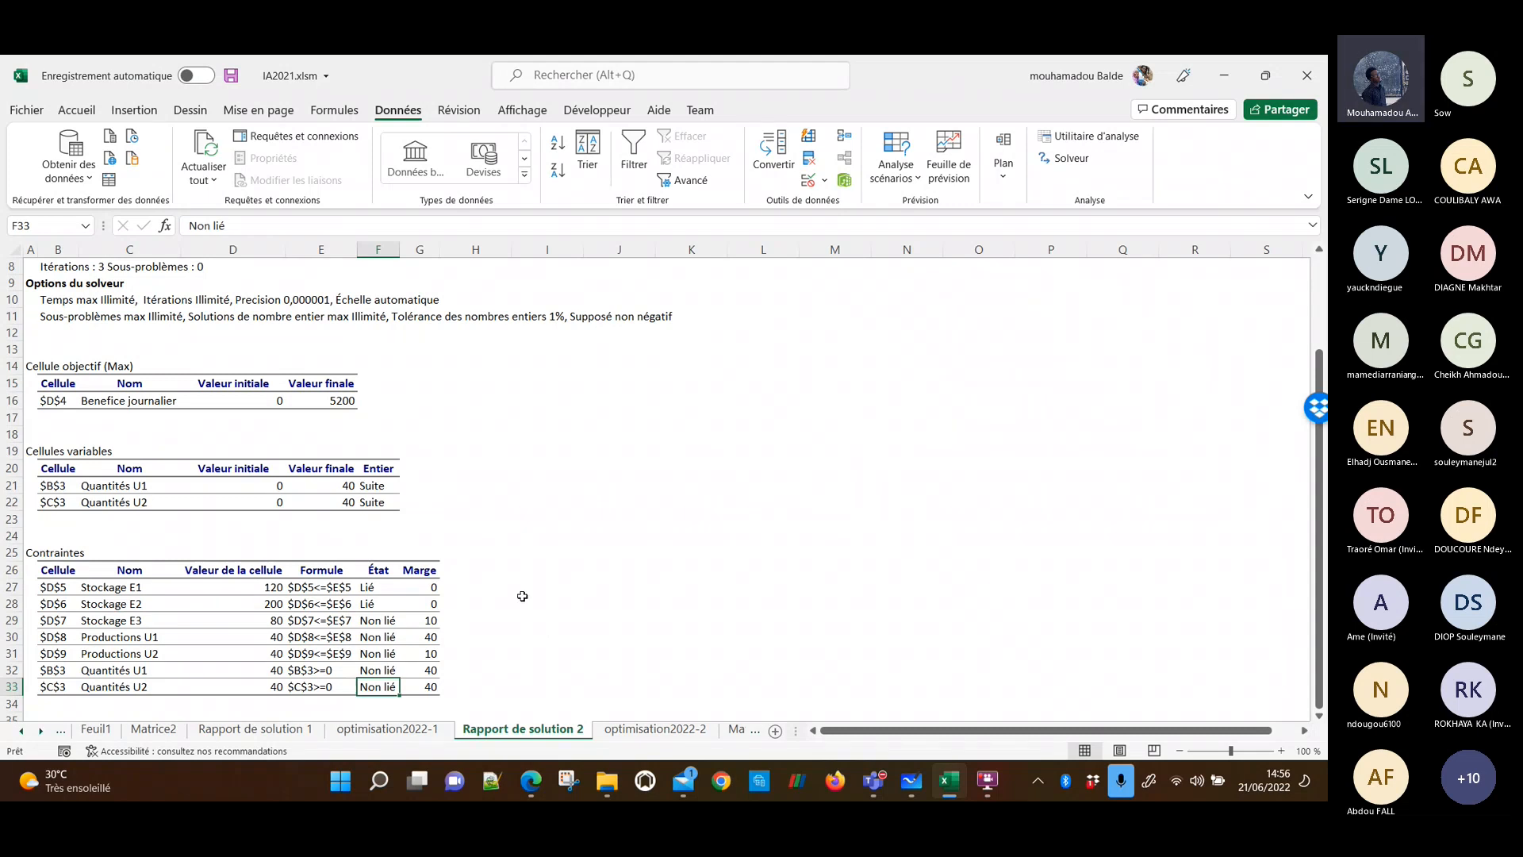
{"action": "left_click", "coordinate": [1038, 610]}
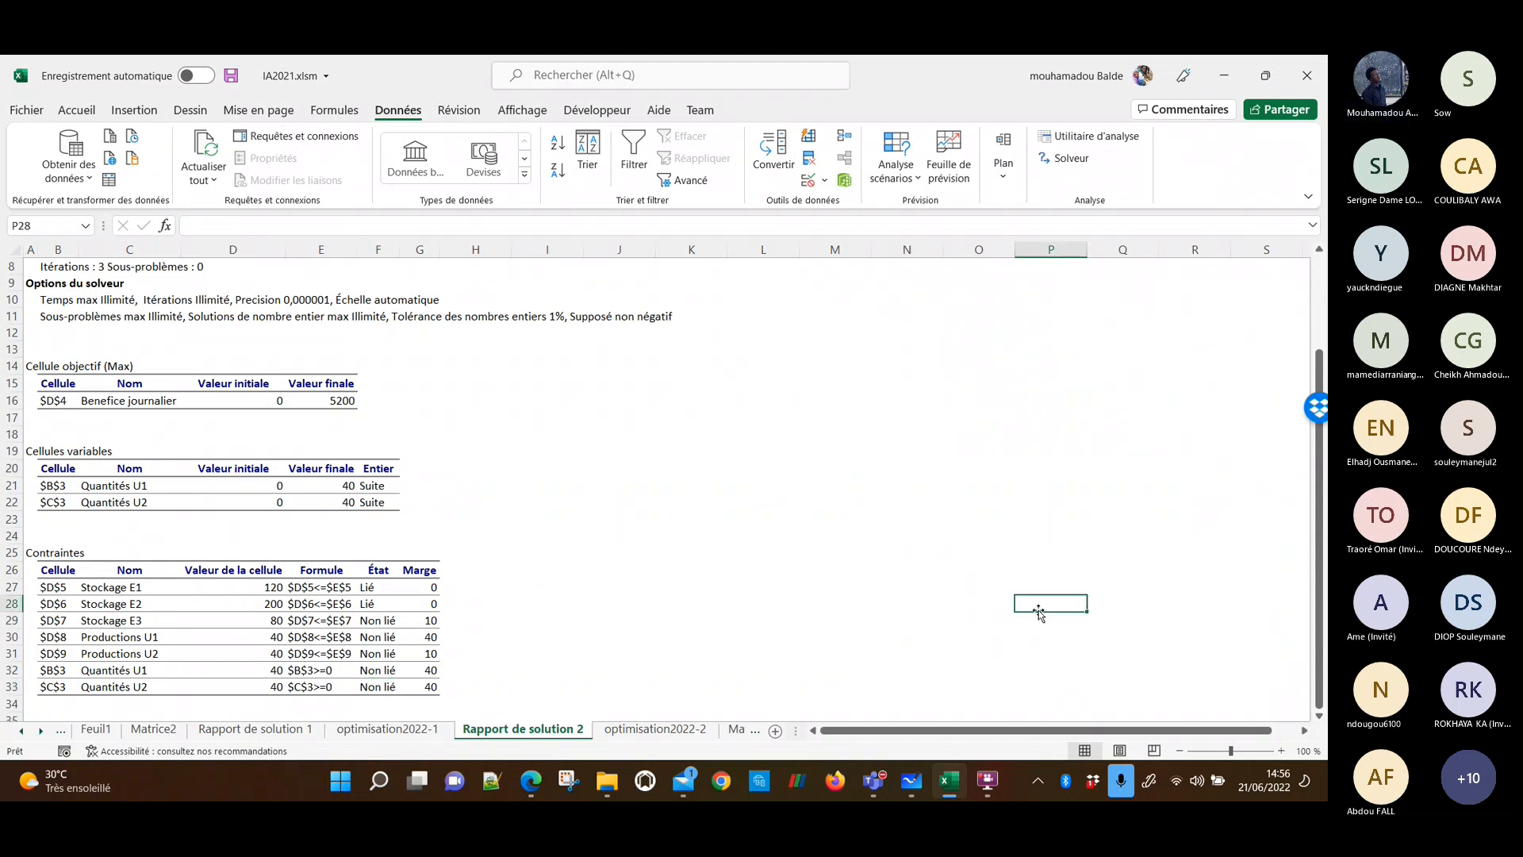
{"action": "key", "text": "Down"}
{"action": "key", "text": "Down"}
{"action": "key", "text": "Down"}
{"action": "key", "text": "Down"}
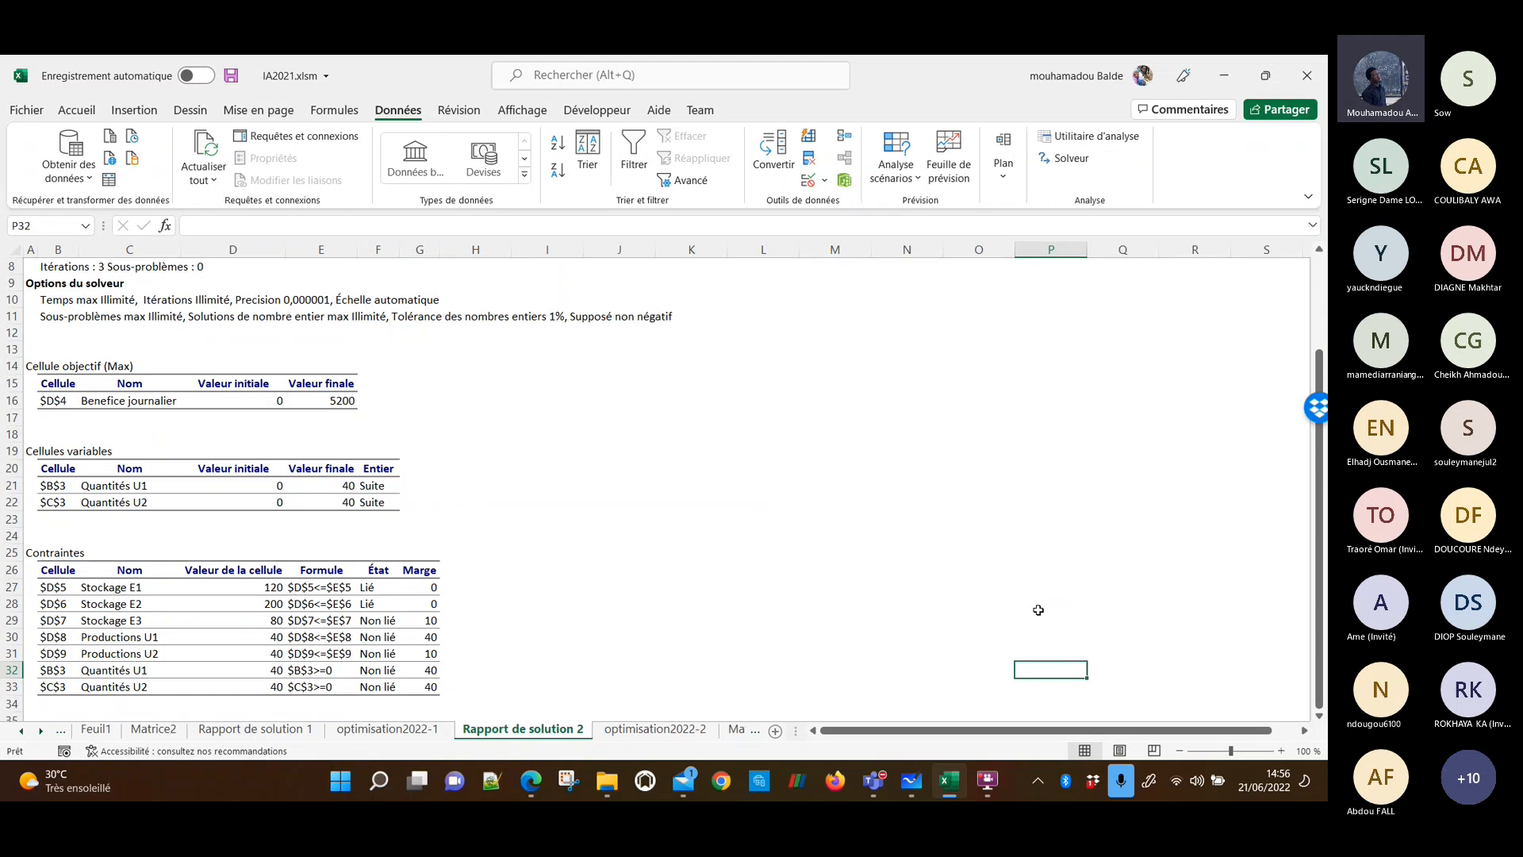
{"action": "scroll", "coordinate": [1039, 610], "scroll_direction": "down", "scroll_amount": 1}
{"action": "key", "text": "Up"}
{"action": "key", "text": "Up"}
{"action": "key", "text": "Up"}
{"action": "key", "text": "Up"}
{"action": "key", "text": "Up"}
{"action": "key", "text": "Up"}
{"action": "key", "text": "Left"}
{"action": "key", "text": "Left"}
{"action": "key", "text": "Left"}
{"action": "key", "text": "Left"}
{"action": "key", "text": "Left"}
{"action": "key", "text": "Left"}
{"action": "key", "text": "Left"}
{"action": "key", "text": "Left"}
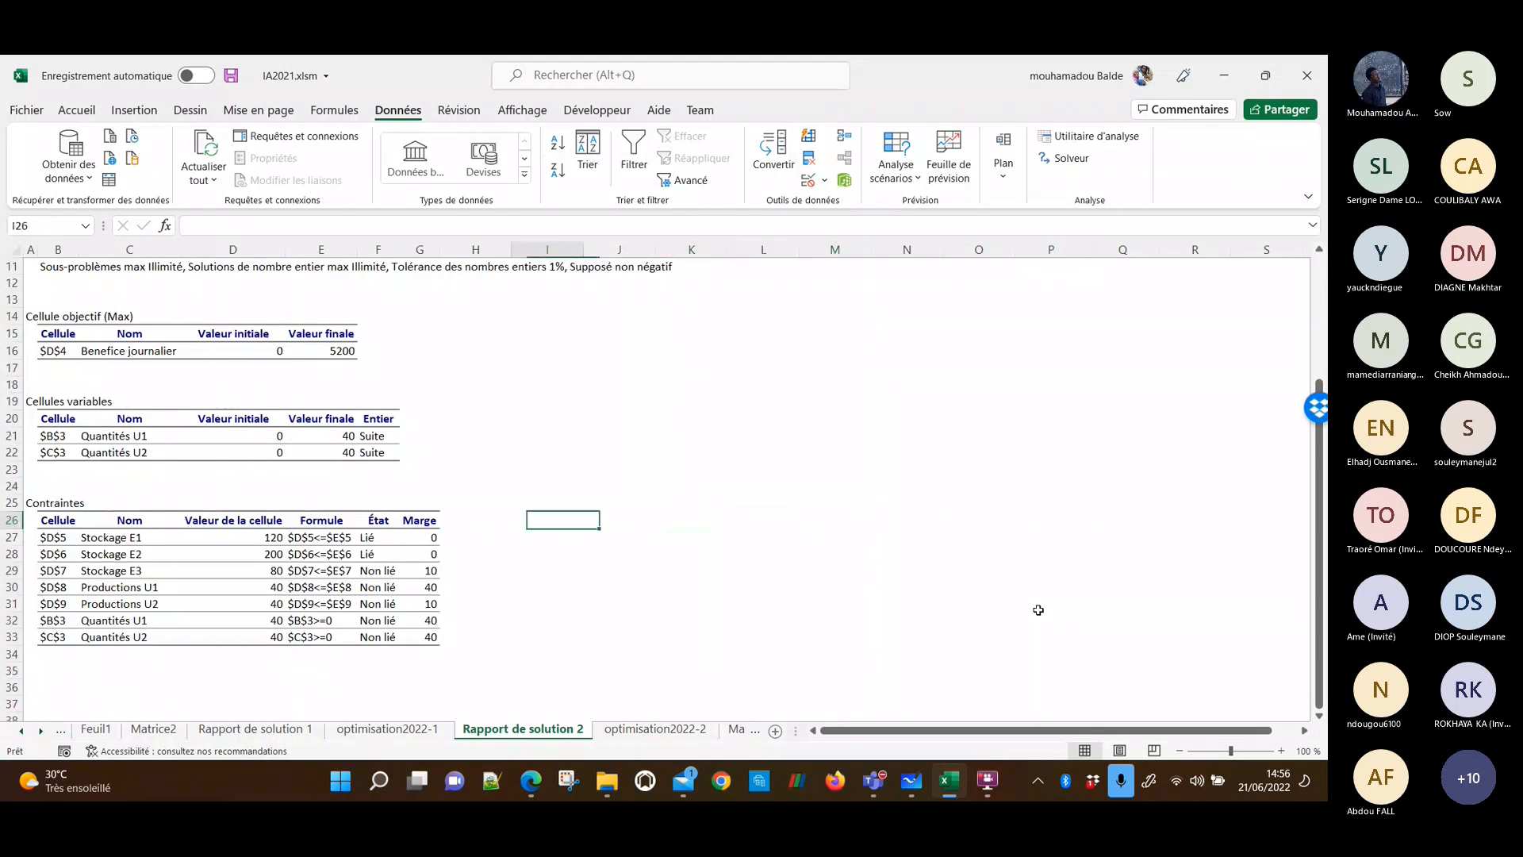
{"action": "key", "text": "Up"}
{"action": "key", "text": "Up"}
{"action": "key", "text": "Up"}
{"action": "key", "text": "Up"}
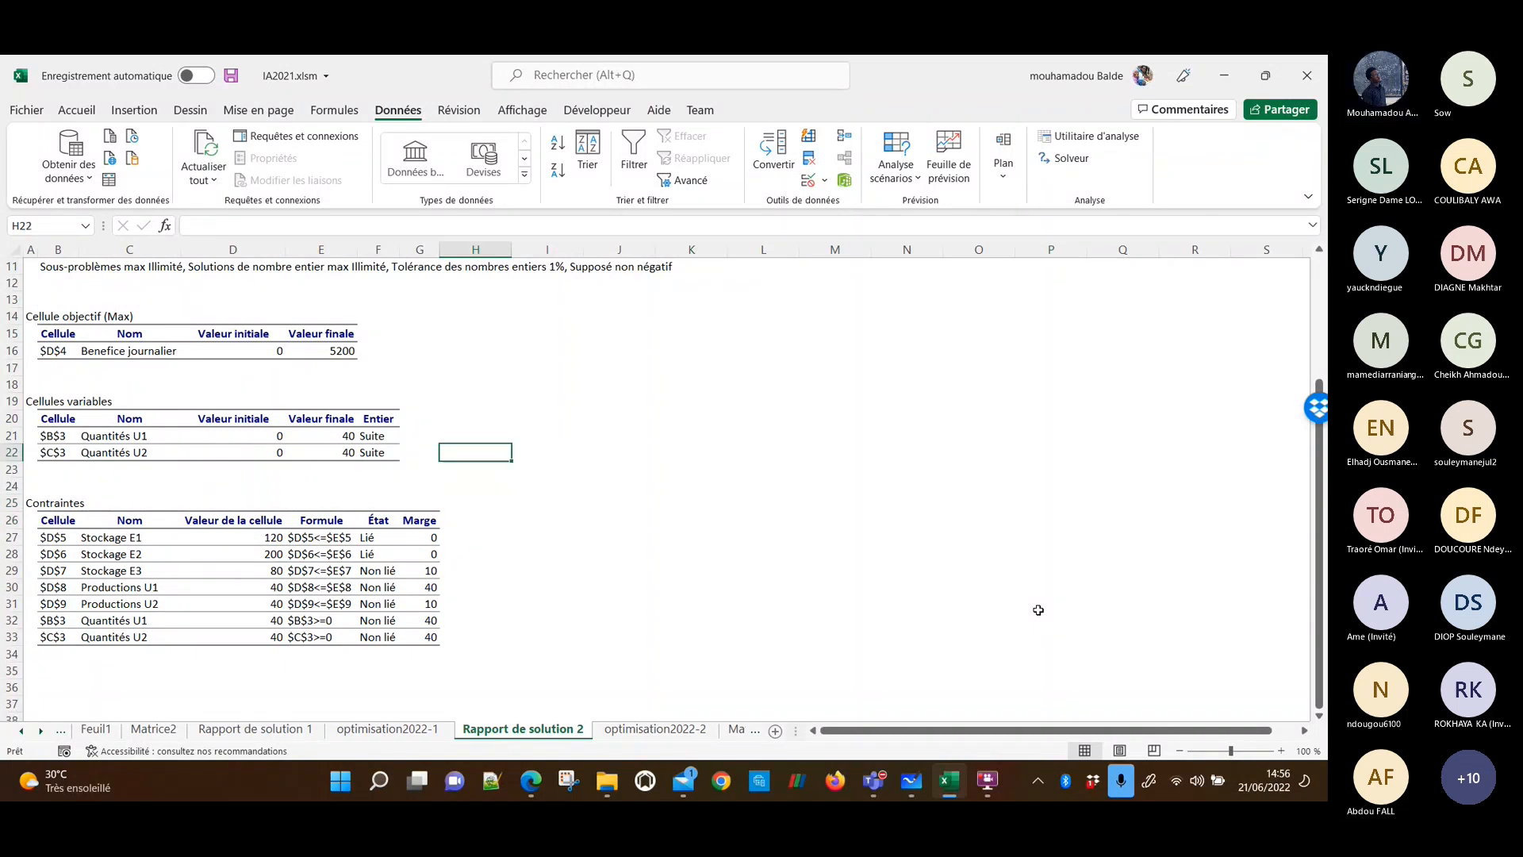
{"action": "key", "text": "Up"}
{"action": "key", "text": "Up"}
{"action": "key", "text": "Up"}
{"action": "key", "text": "Up"}
{"action": "key", "text": "Up"}
{"action": "key", "text": "Up"}
{"action": "key", "text": "Up"}
{"action": "key", "text": "Up"}
{"action": "key", "text": "Up"}
{"action": "key", "text": "Up"}
{"action": "key", "text": "Up"}
{"action": "key", "text": "Up"}
{"action": "key", "text": "Up"}
{"action": "key", "text": "Up"}
{"action": "key", "text": "Up"}
{"action": "key", "text": "Up"}
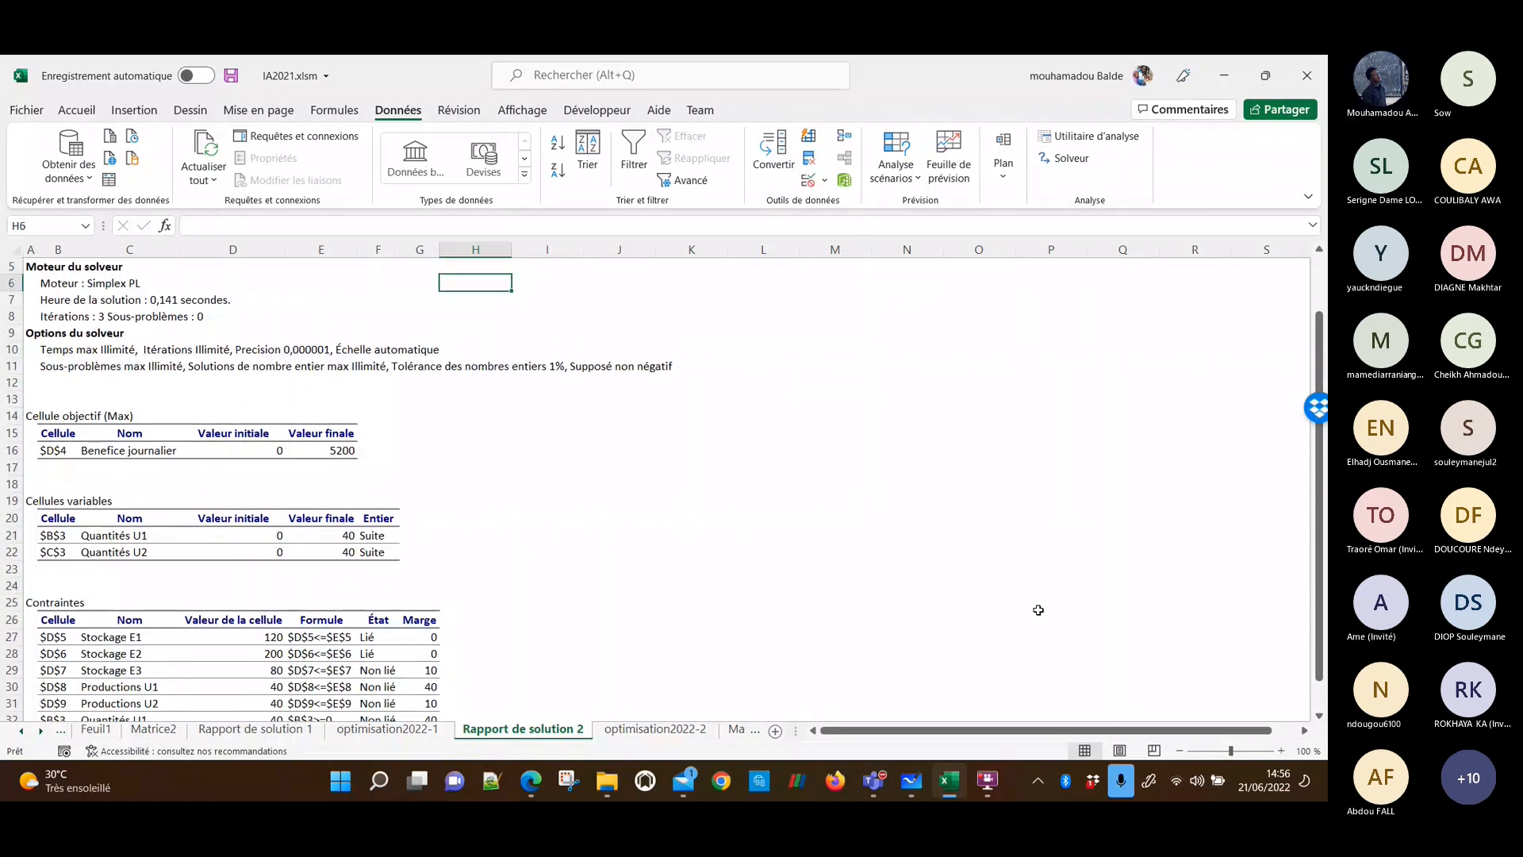
Return to the optimisation2022-2 sheet and look over the solved model with an empty cell below the table selected.
{"action": "left_click", "coordinate": [679, 732]}
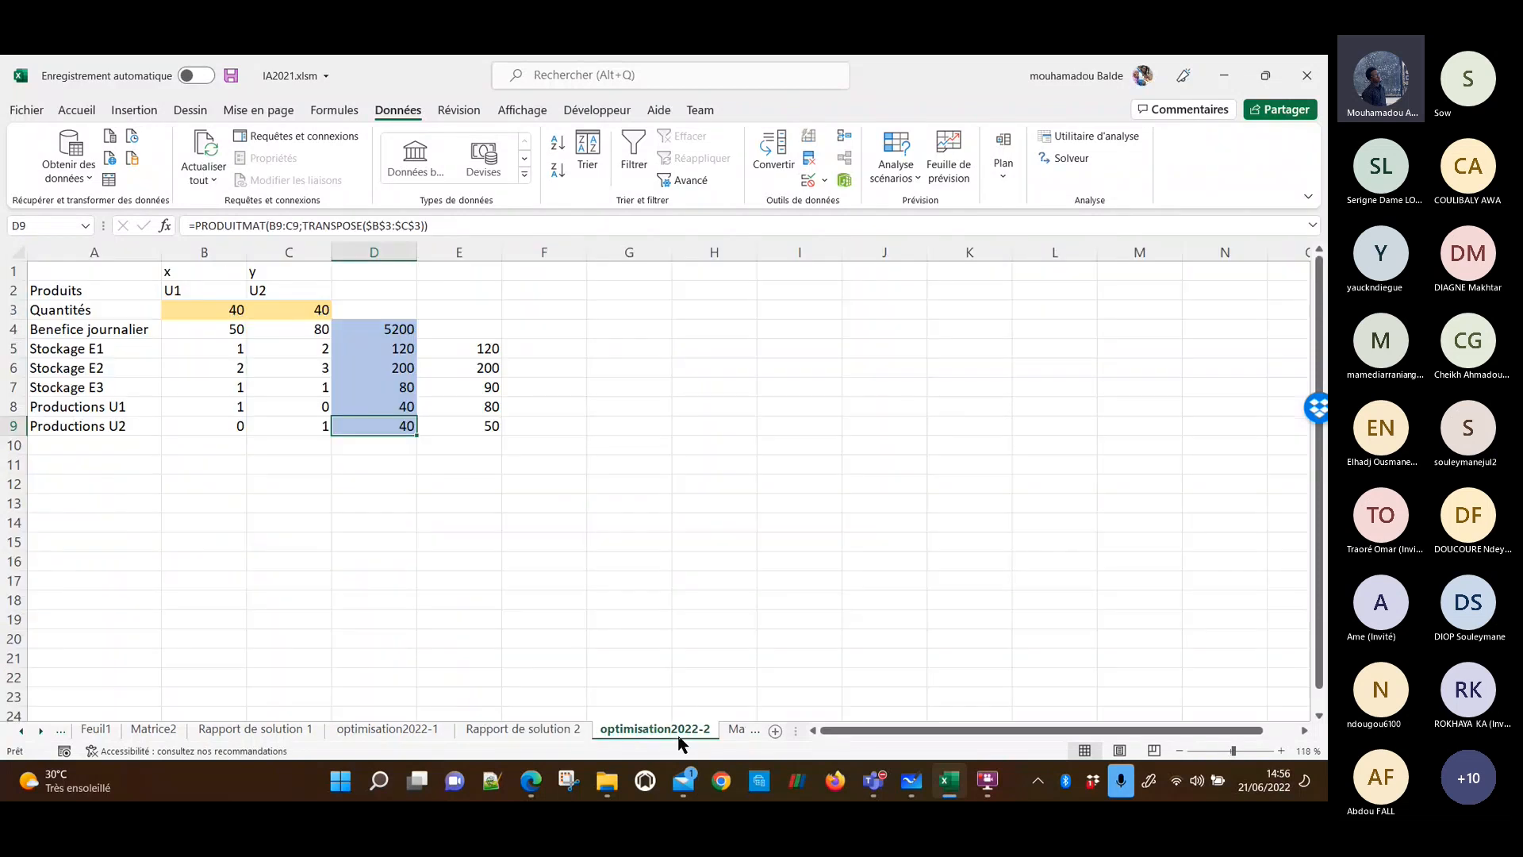
{"action": "left_click", "coordinate": [551, 521]}
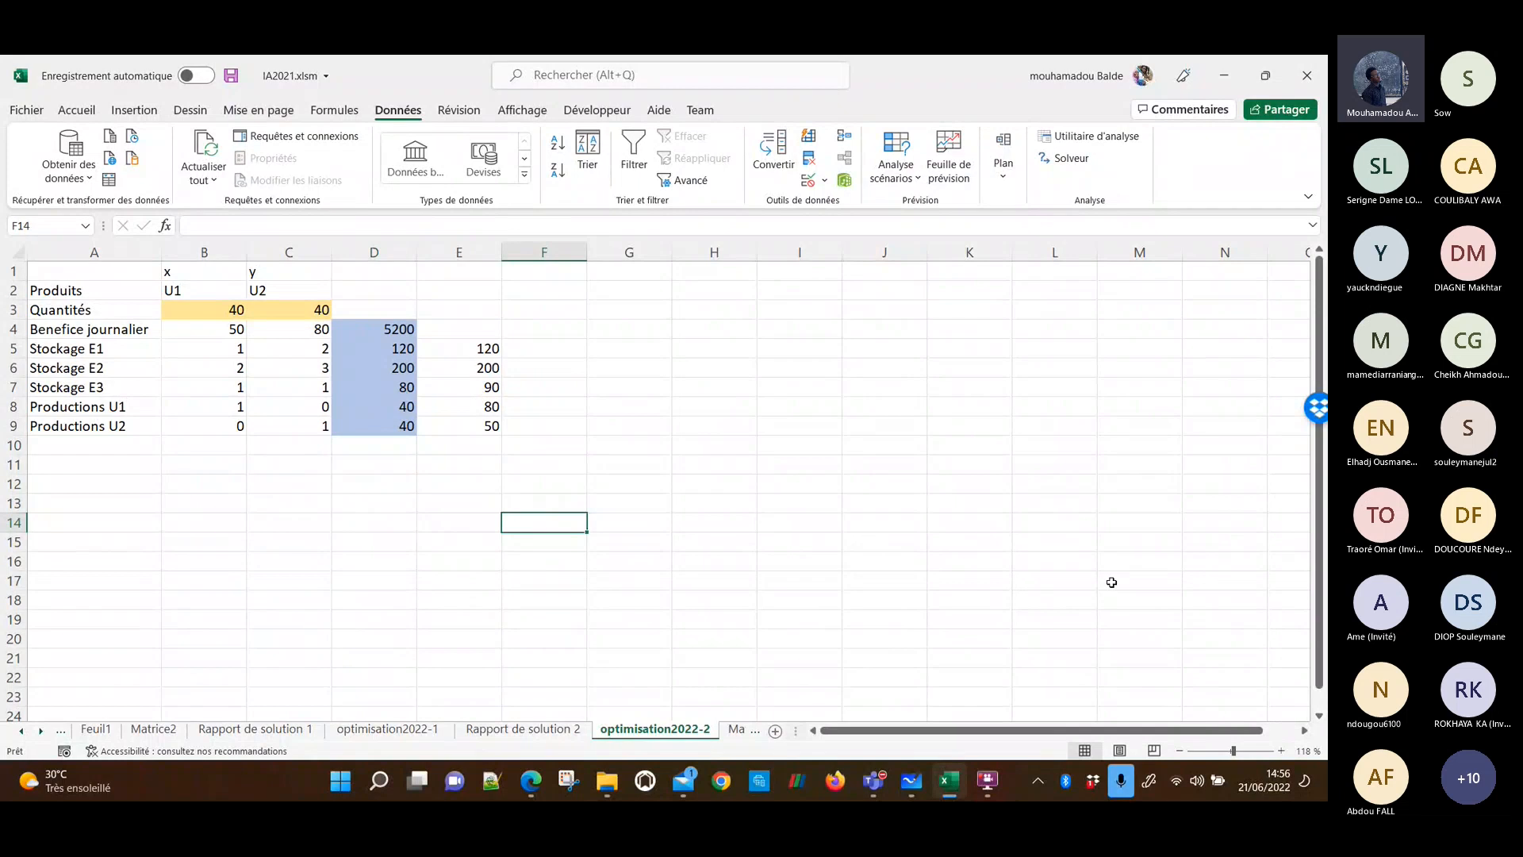
{"action": "left_click", "coordinate": [1320, 698]}
{"action": "left_click", "coordinate": [1321, 337]}
{"action": "left_click", "coordinate": [447, 528]}
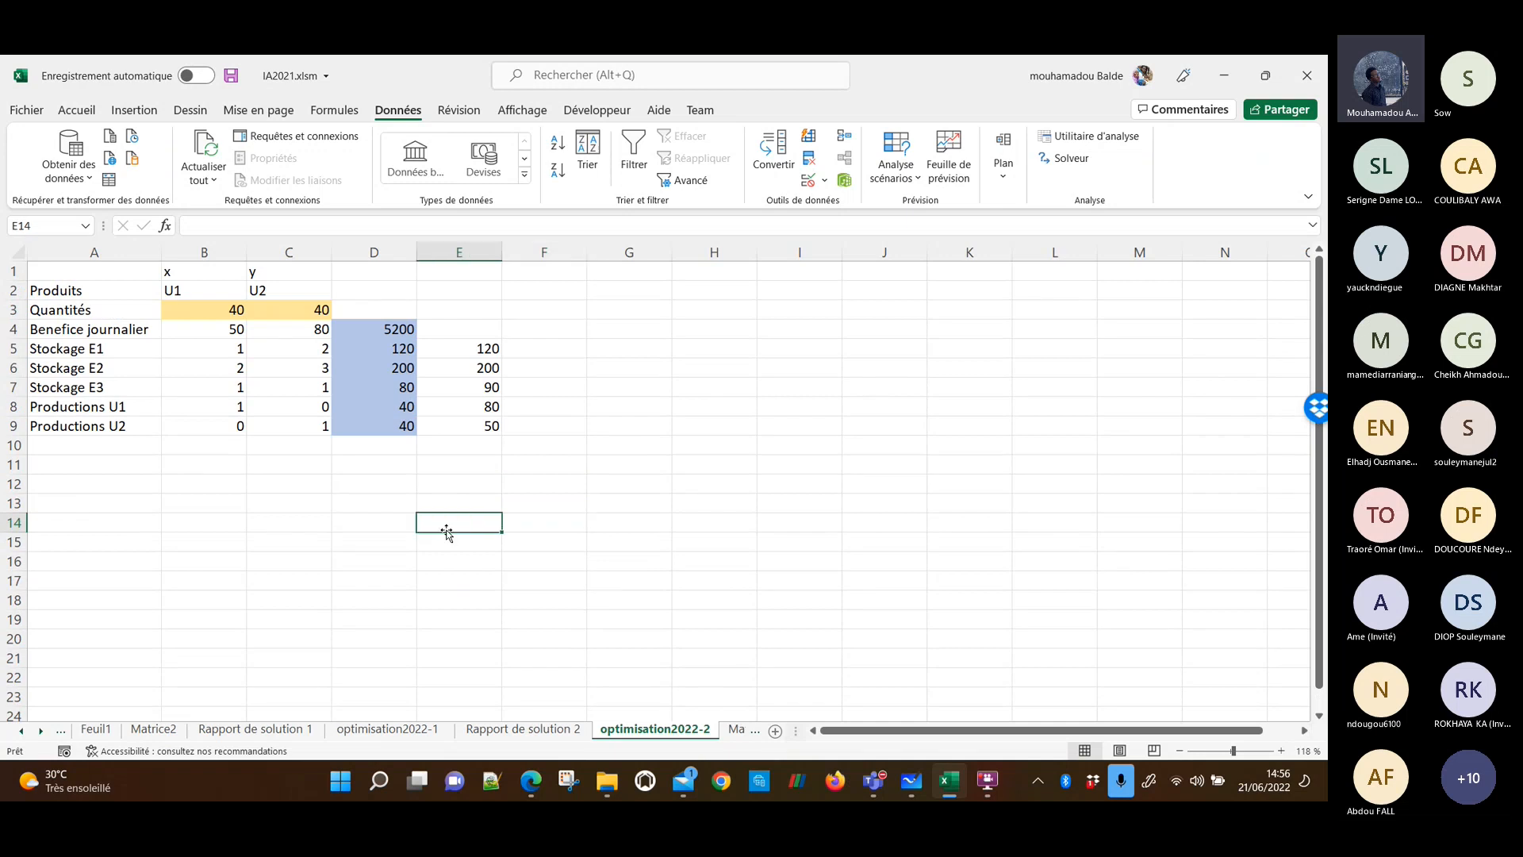
{"action": "key", "text": "Up"}
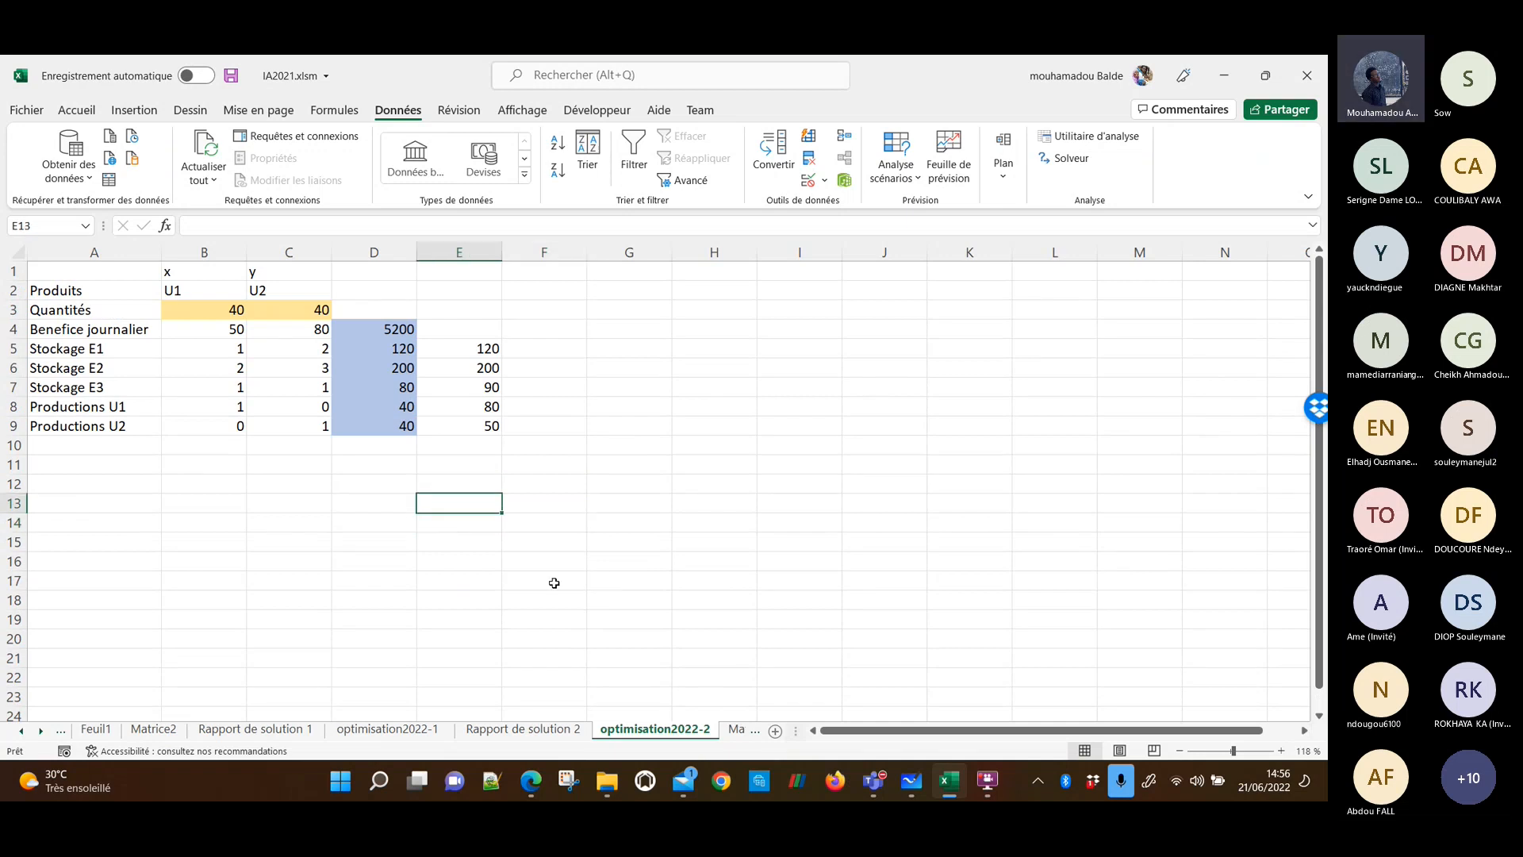